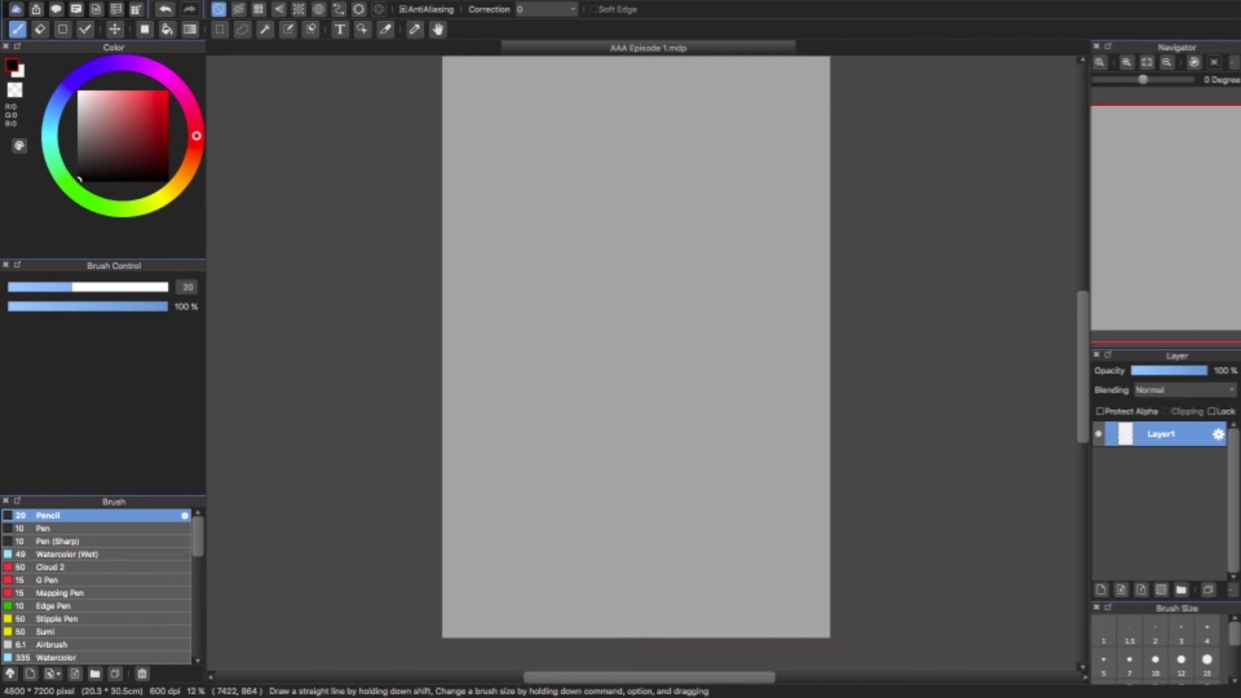
# - Sketch a circle for the head near the top centre of the page with the 20 px Pencil
pyautogui.moveTo(1165, 208); pyautogui.dragTo(1171, 220)
pyautogui.click(1125, 62)
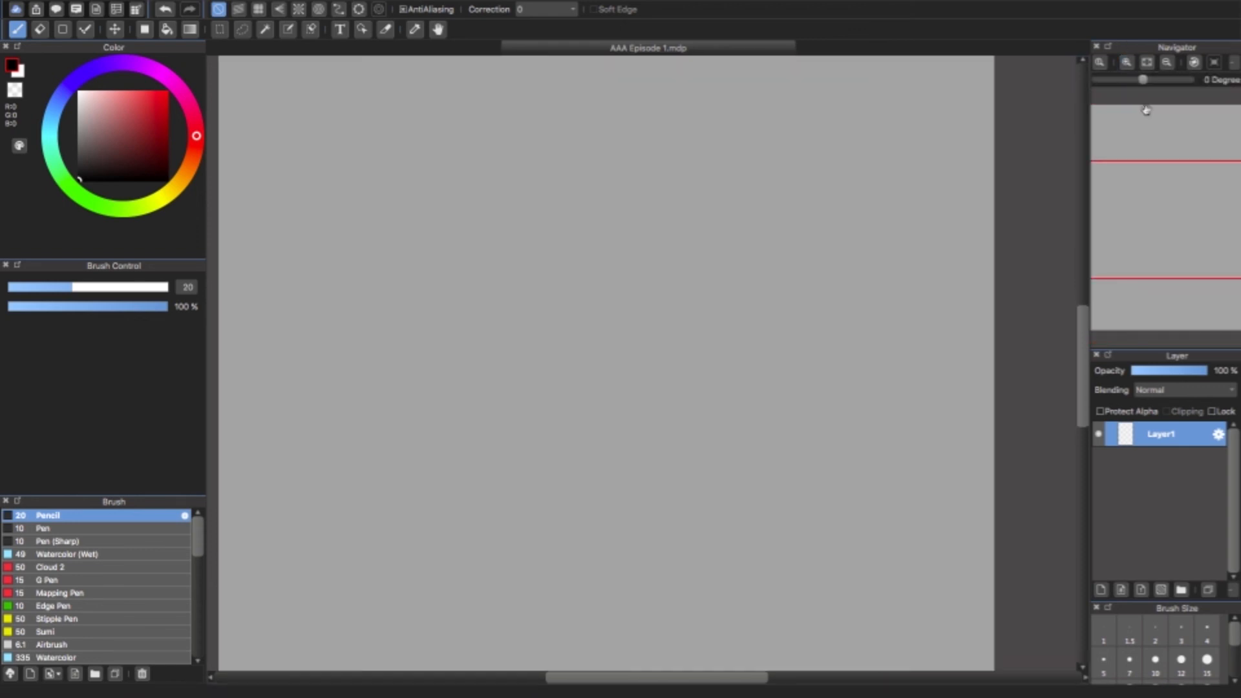
pyautogui.click(1166, 63)
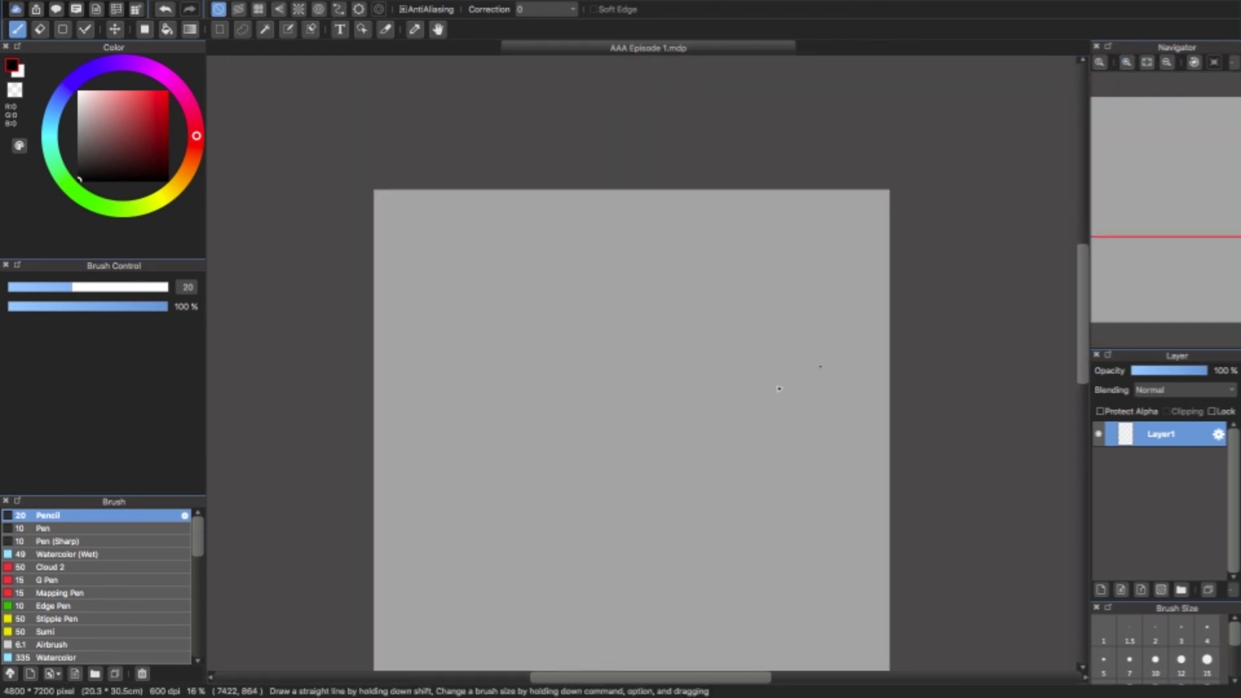
pyautogui.click(1159, 190)
pyautogui.moveTo(1159, 191); pyautogui.dragTo(1162, 196)
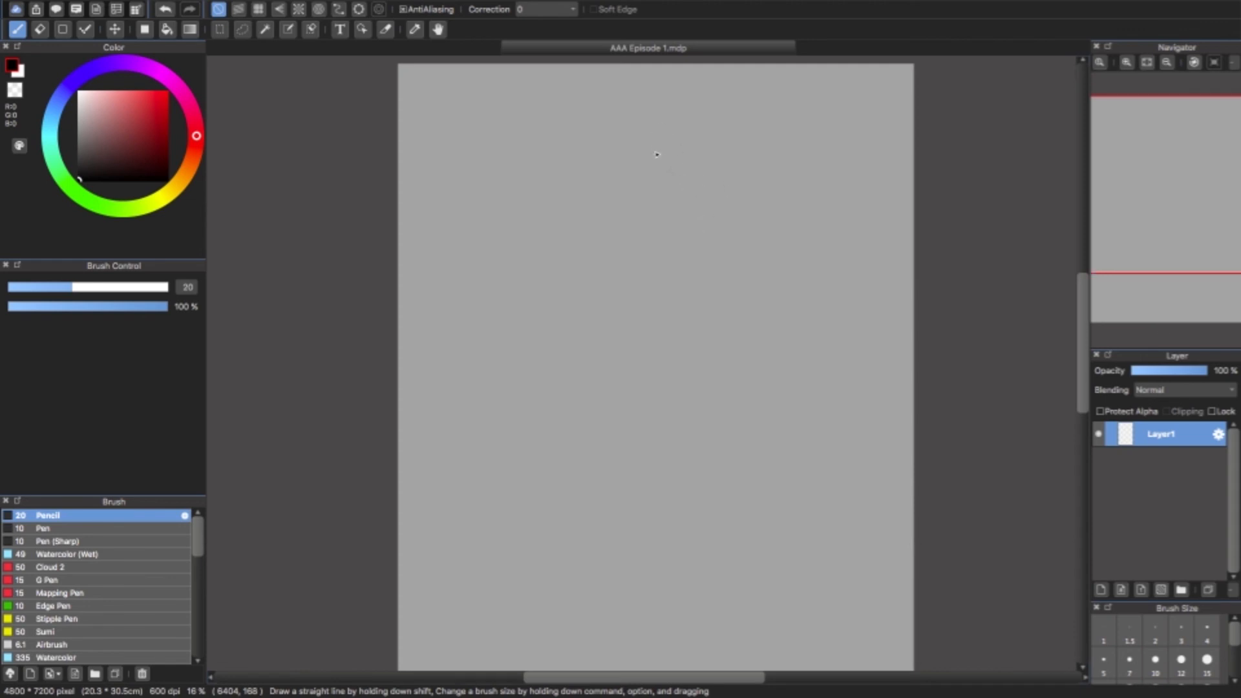
pyautogui.moveTo(651, 139)
pyautogui.mouseDown()
pyautogui.moveTo(595, 173)
pyautogui.moveTo(598, 198)
pyautogui.mouseUp()
pyautogui.moveTo(613, 155)
pyautogui.mouseDown()
pyautogui.moveTo(636, 240)
pyautogui.moveTo(609, 201)
pyautogui.moveTo(645, 248)
pyautogui.mouseUp()
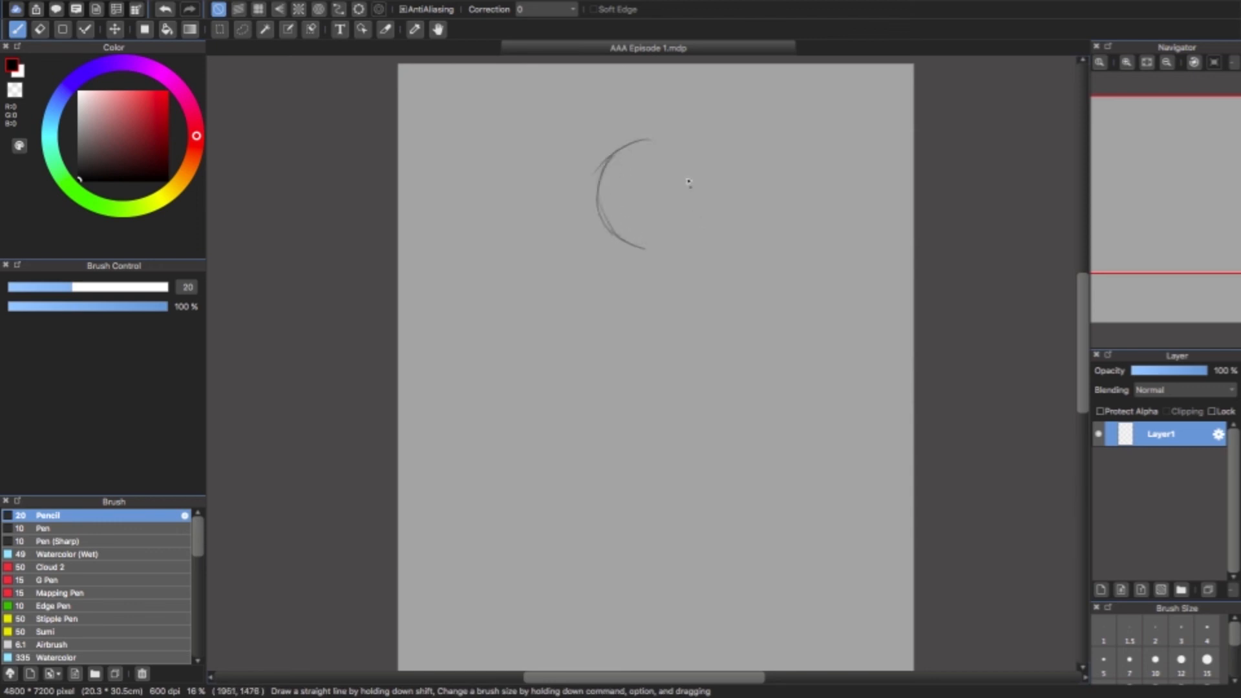
pyautogui.moveTo(682, 146)
pyautogui.mouseDown()
pyautogui.moveTo(708, 177)
pyautogui.moveTo(710, 206)
pyautogui.moveTo(671, 251)
pyautogui.mouseUp()
pyautogui.moveTo(690, 150); pyautogui.dragTo(678, 243)
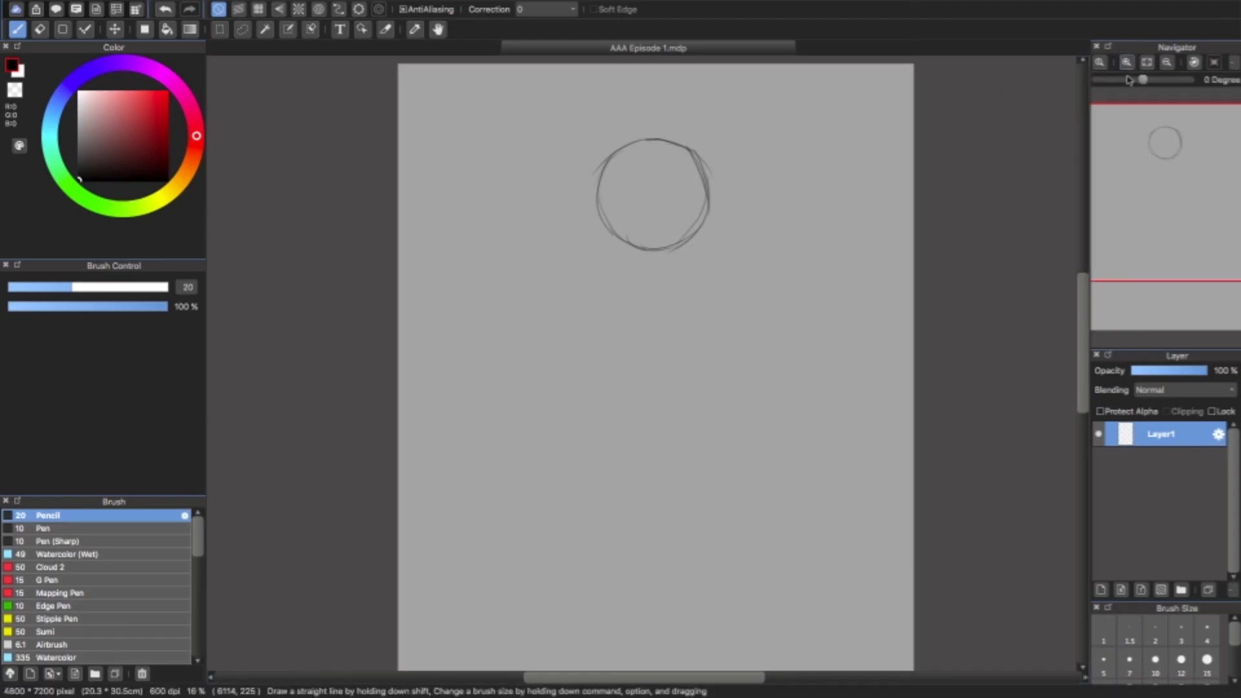
pyautogui.click(1127, 62)
pyautogui.moveTo(1162, 197); pyautogui.dragTo(1163, 162)
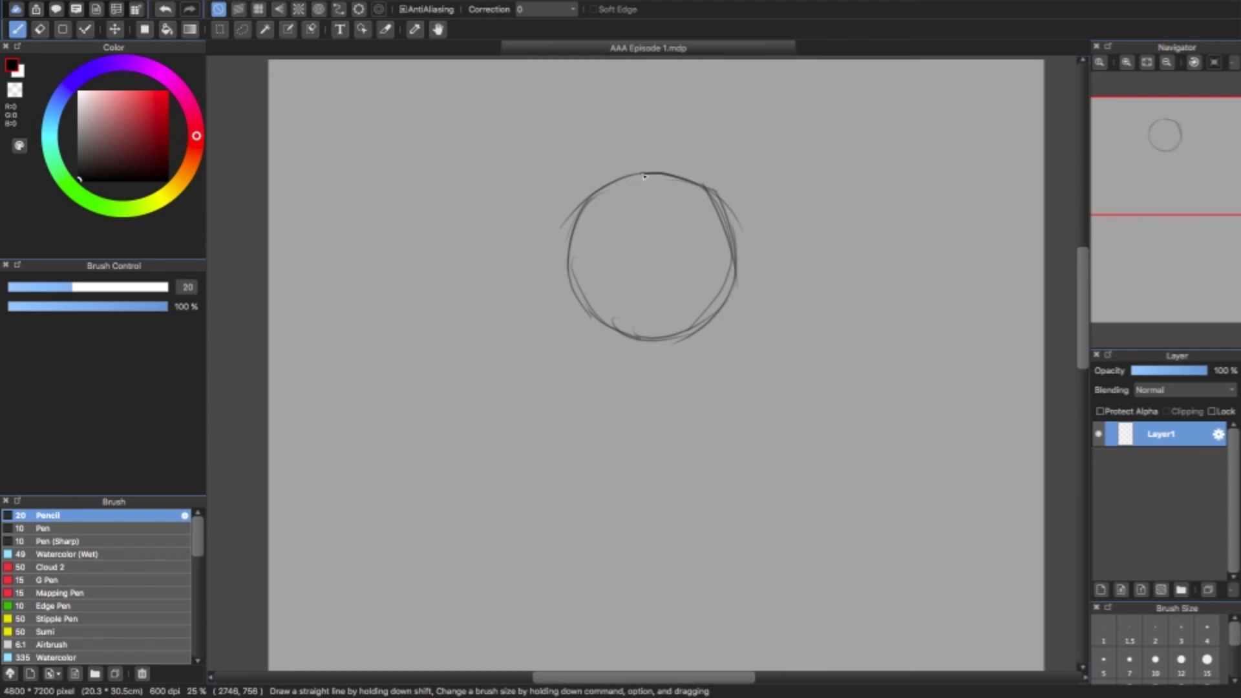
pyautogui.moveTo(641, 172); pyautogui.dragTo(611, 317)
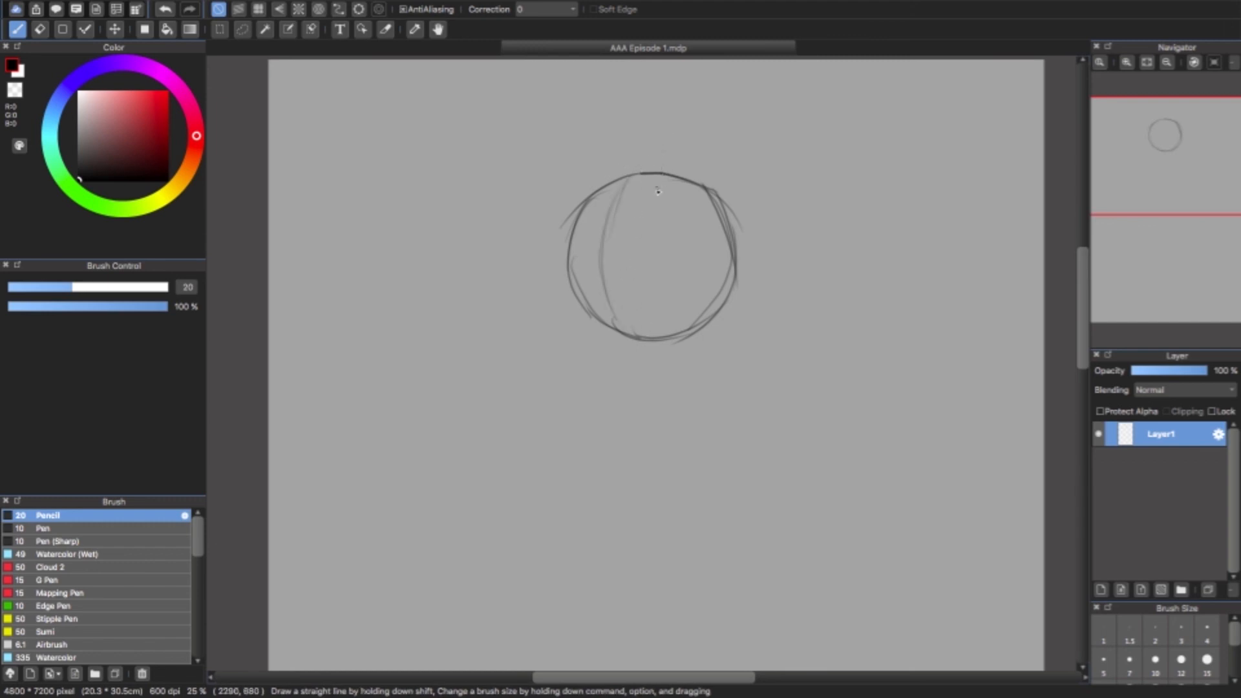
pyautogui.press('e')
pyautogui.moveTo(623, 208)
pyautogui.mouseDown()
pyautogui.moveTo(610, 250)
pyautogui.moveTo(615, 309)
pyautogui.mouseUp()
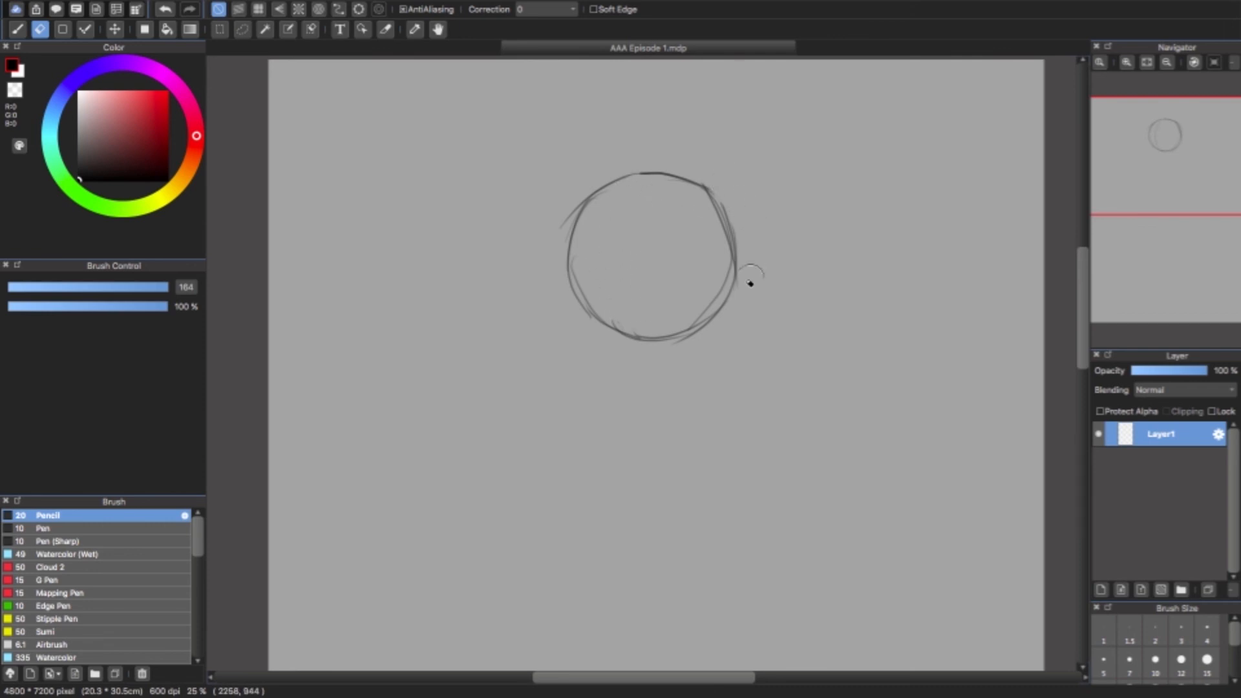
# - Sketch the face's curved vertical centre line with the 20 px Pencil, offset left and extending past the head circle above and below
pyautogui.click(1166, 63)
pyautogui.moveTo(1174, 154); pyautogui.dragTo(1174, 192)
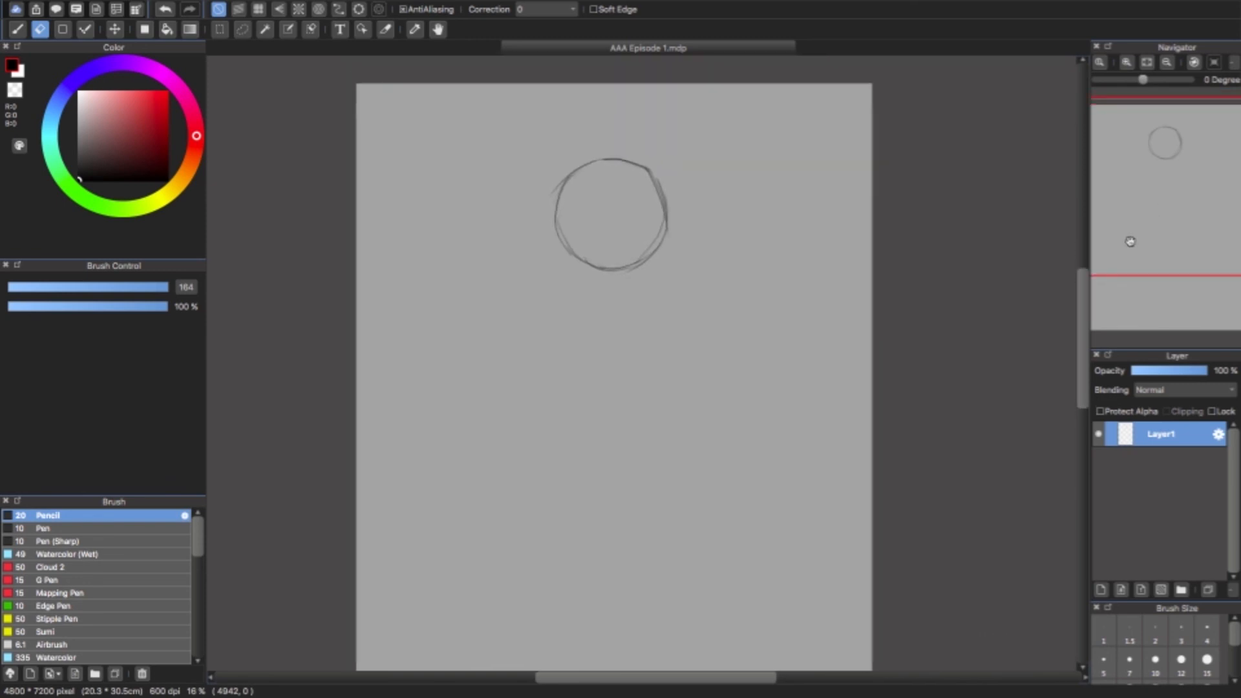
pyautogui.click(1127, 62)
pyautogui.click(1126, 62)
pyautogui.moveTo(1168, 203); pyautogui.dragTo(1165, 144)
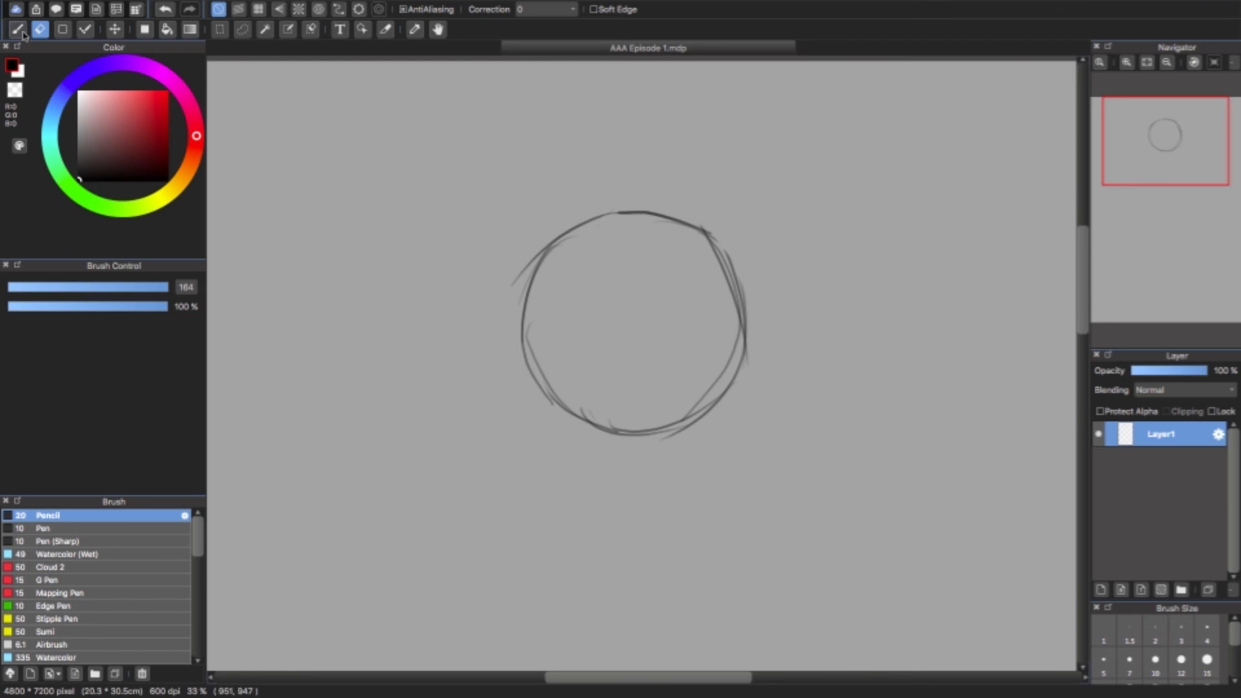
pyautogui.press('b')
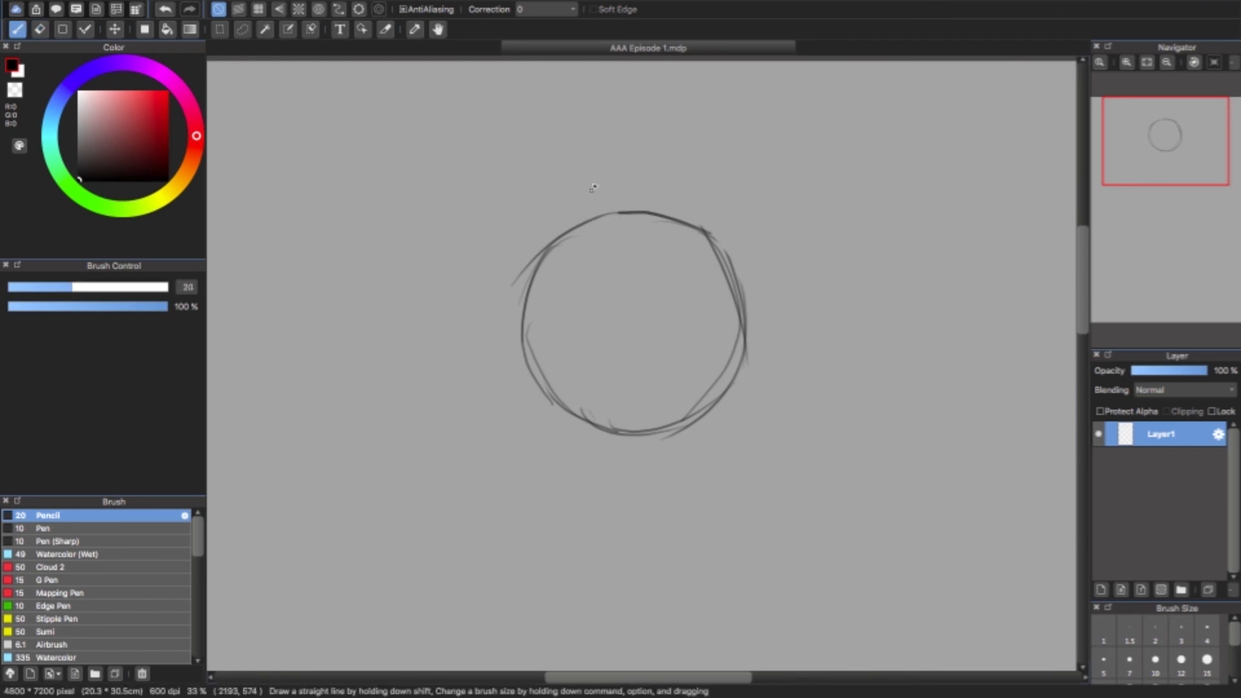
pyautogui.moveTo(591, 175); pyautogui.dragTo(578, 336)
pyautogui.moveTo(585, 202); pyautogui.dragTo(578, 340)
pyautogui.moveTo(570, 272); pyautogui.dragTo(598, 420)
pyautogui.moveTo(573, 314); pyautogui.dragTo(613, 455)
pyautogui.moveTo(589, 166)
pyautogui.mouseDown()
pyautogui.moveTo(575, 323)
pyautogui.moveTo(616, 462)
pyautogui.moveTo(571, 301)
pyautogui.mouseUp()
pyautogui.moveTo(590, 229)
pyautogui.mouseDown()
pyautogui.moveTo(586, 381)
pyautogui.moveTo(627, 472)
pyautogui.mouseUp()
# - Draw a curved horizontal eye guideline across the lower half of the head circle, rising to the right
pyautogui.moveTo(521, 359)
pyautogui.mouseDown()
pyautogui.moveTo(582, 370)
pyautogui.moveTo(739, 323)
pyautogui.mouseUp()
pyautogui.moveTo(657, 354); pyautogui.dragTo(772, 301)
pyautogui.moveTo(519, 357)
pyautogui.mouseDown()
pyautogui.moveTo(582, 370)
pyautogui.moveTo(698, 341)
pyautogui.moveTo(760, 308)
pyautogui.mouseUp()
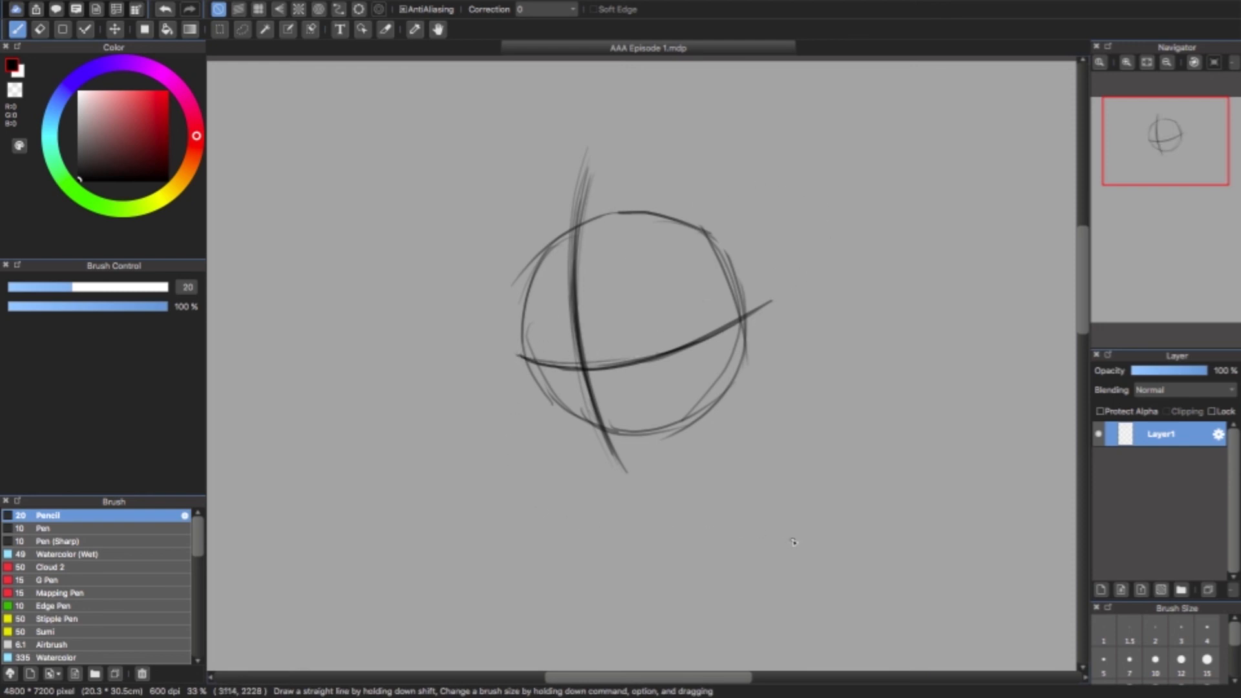
# - Outline the face's left side and cheek, and bring both jaw lines to a pointed chin at the centre line
pyautogui.moveTo(580, 219)
pyautogui.mouseDown()
pyautogui.moveTo(529, 276)
pyautogui.moveTo(526, 349)
pyautogui.moveTo(568, 432)
pyautogui.moveTo(598, 446)
pyautogui.mouseUp()
pyautogui.moveTo(545, 405)
pyautogui.mouseDown()
pyautogui.moveTo(619, 459)
pyautogui.moveTo(675, 423)
pyautogui.mouseUp()
pyautogui.moveTo(618, 451)
pyautogui.mouseDown()
pyautogui.moveTo(732, 394)
pyautogui.moveTo(717, 391)
pyautogui.mouseUp()
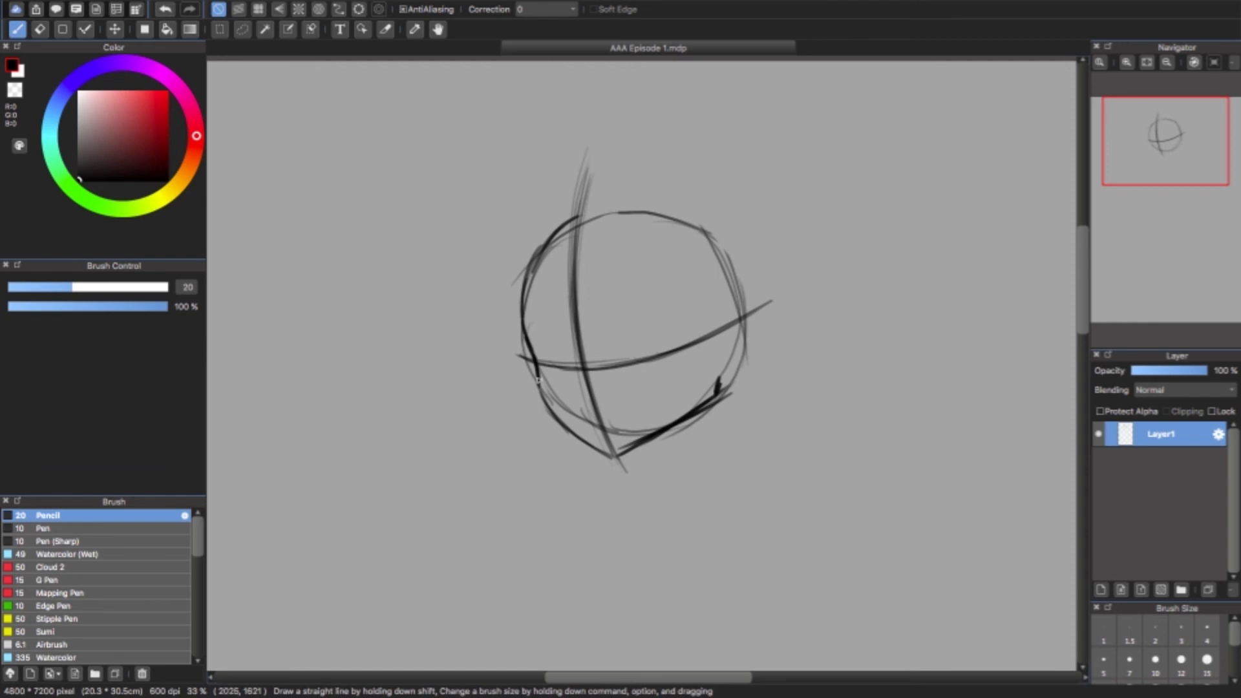
pyautogui.moveTo(521, 296)
pyautogui.mouseDown()
pyautogui.moveTo(542, 393)
pyautogui.moveTo(578, 437)
pyautogui.moveTo(554, 400)
pyautogui.moveTo(617, 459)
pyautogui.mouseUp()
# - Darken the outline of the skull across the top and down the right side to the jaw corner
pyautogui.moveTo(586, 225)
pyautogui.mouseDown()
pyautogui.moveTo(692, 226)
pyautogui.moveTo(615, 208)
pyautogui.moveTo(709, 260)
pyautogui.moveTo(681, 213)
pyautogui.moveTo(733, 294)
pyautogui.mouseUp()
pyautogui.moveTo(719, 242)
pyautogui.mouseDown()
pyautogui.moveTo(744, 352)
pyautogui.moveTo(728, 393)
pyautogui.mouseUp()
pyautogui.moveTo(743, 339); pyautogui.dragTo(722, 389)
pyautogui.moveTo(738, 241); pyautogui.dragTo(739, 369)
pyautogui.moveTo(624, 207)
pyautogui.mouseDown()
pyautogui.moveTo(743, 283)
pyautogui.moveTo(698, 226)
pyautogui.mouseUp()
pyautogui.moveTo(570, 226)
pyautogui.mouseDown()
pyautogui.moveTo(614, 211)
pyautogui.moveTo(677, 228)
pyautogui.moveTo(748, 282)
pyautogui.mouseUp()
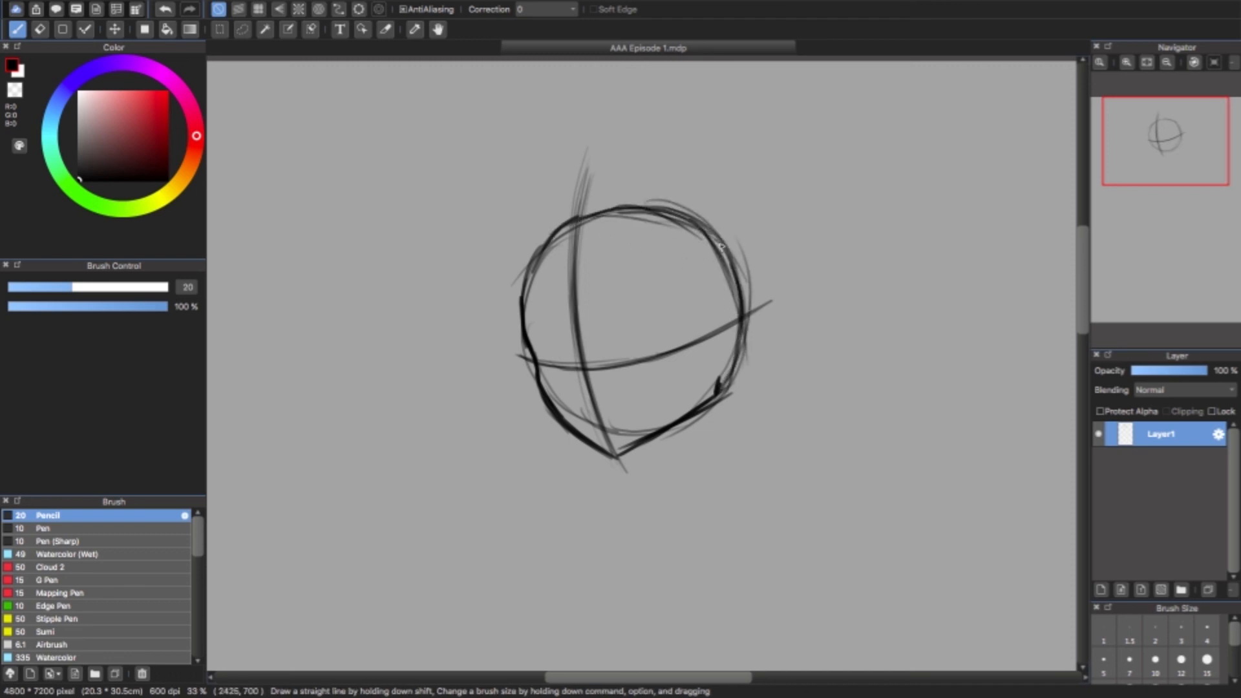
# - Draw the thick upper lash line with pointed lashes for the eye right of the centre line, and start its iris
pyautogui.scroll(2, 626, 352)
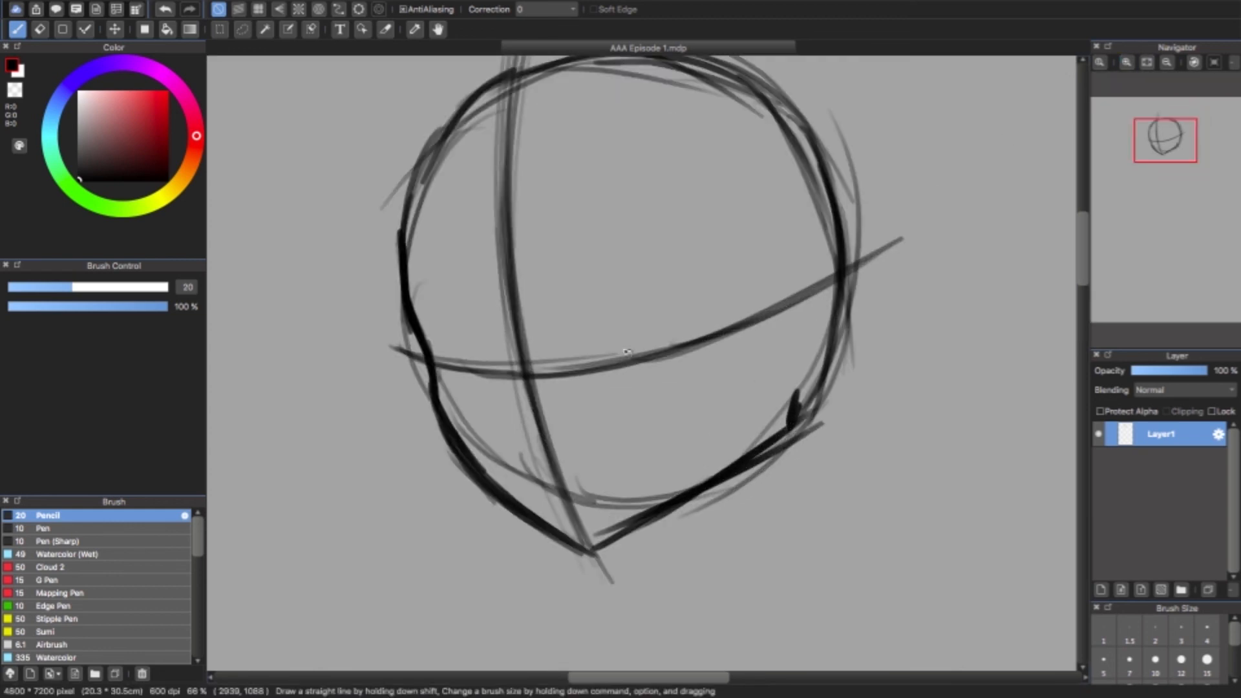
pyautogui.moveTo(585, 329)
pyautogui.mouseDown()
pyautogui.moveTo(607, 308)
pyautogui.moveTo(566, 357)
pyautogui.moveTo(627, 302)
pyautogui.moveTo(646, 299)
pyautogui.moveTo(679, 328)
pyautogui.moveTo(652, 309)
pyautogui.moveTo(591, 324)
pyautogui.moveTo(570, 354)
pyautogui.moveTo(649, 311)
pyautogui.mouseUp()
pyautogui.moveTo(636, 309); pyautogui.dragTo(685, 333)
pyautogui.moveTo(596, 317); pyautogui.dragTo(612, 285)
pyautogui.moveTo(652, 302); pyautogui.dragTo(667, 283)
pyautogui.moveTo(685, 333)
pyautogui.mouseDown()
pyautogui.moveTo(694, 318)
pyautogui.moveTo(675, 384)
pyautogui.mouseUp()
pyautogui.moveTo(617, 321)
pyautogui.mouseDown()
pyautogui.moveTo(607, 362)
pyautogui.moveTo(626, 338)
pyautogui.moveTo(635, 377)
pyautogui.mouseUp()
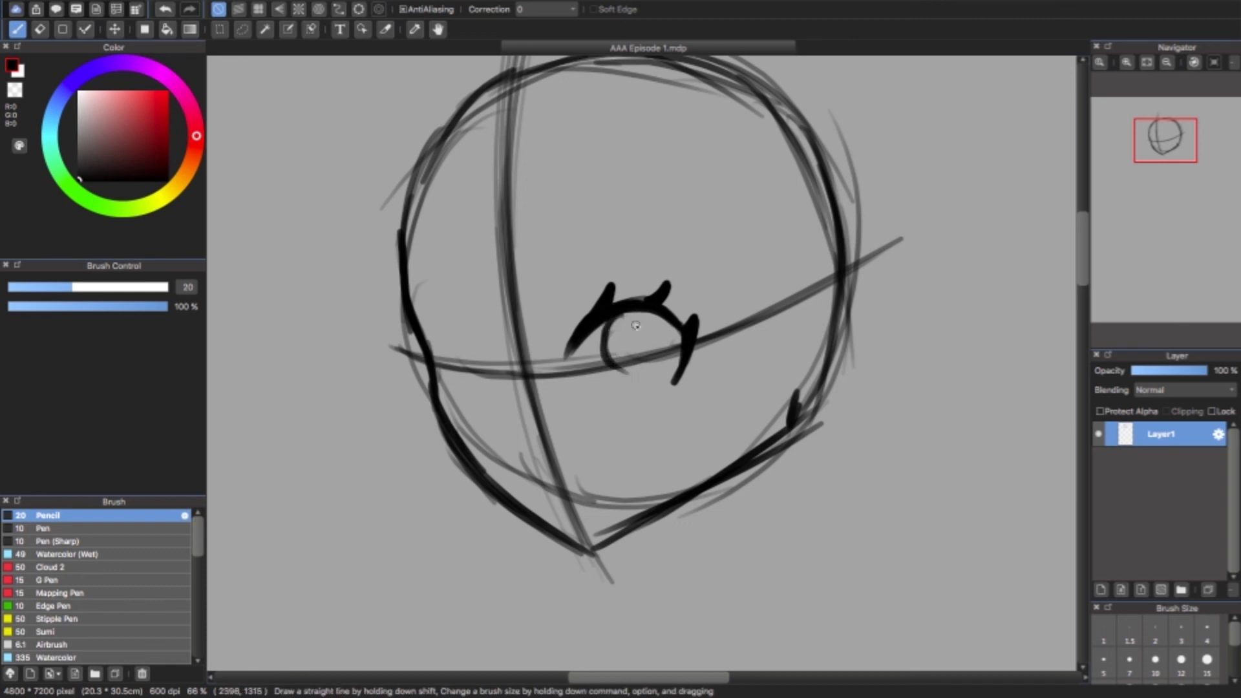
# - Undo the first iris strokes, redraw the iris as a circle, and add the lower lid line beneath it
pyautogui.press('super+z')
pyautogui.press('super+z')
pyautogui.press('super+z')
pyautogui.moveTo(627, 316)
pyautogui.mouseDown()
pyautogui.moveTo(615, 369)
pyautogui.moveTo(621, 321)
pyautogui.moveTo(629, 380)
pyautogui.moveTo(618, 345)
pyautogui.moveTo(640, 377)
pyautogui.moveTo(637, 363)
pyautogui.moveTo(661, 367)
pyautogui.moveTo(643, 371)
pyautogui.moveTo(669, 326)
pyautogui.moveTo(657, 311)
pyautogui.moveTo(661, 368)
pyautogui.moveTo(659, 319)
pyautogui.moveTo(622, 362)
pyautogui.moveTo(622, 309)
pyautogui.moveTo(664, 360)
pyautogui.mouseUp()
pyautogui.moveTo(667, 316); pyautogui.dragTo(675, 376)
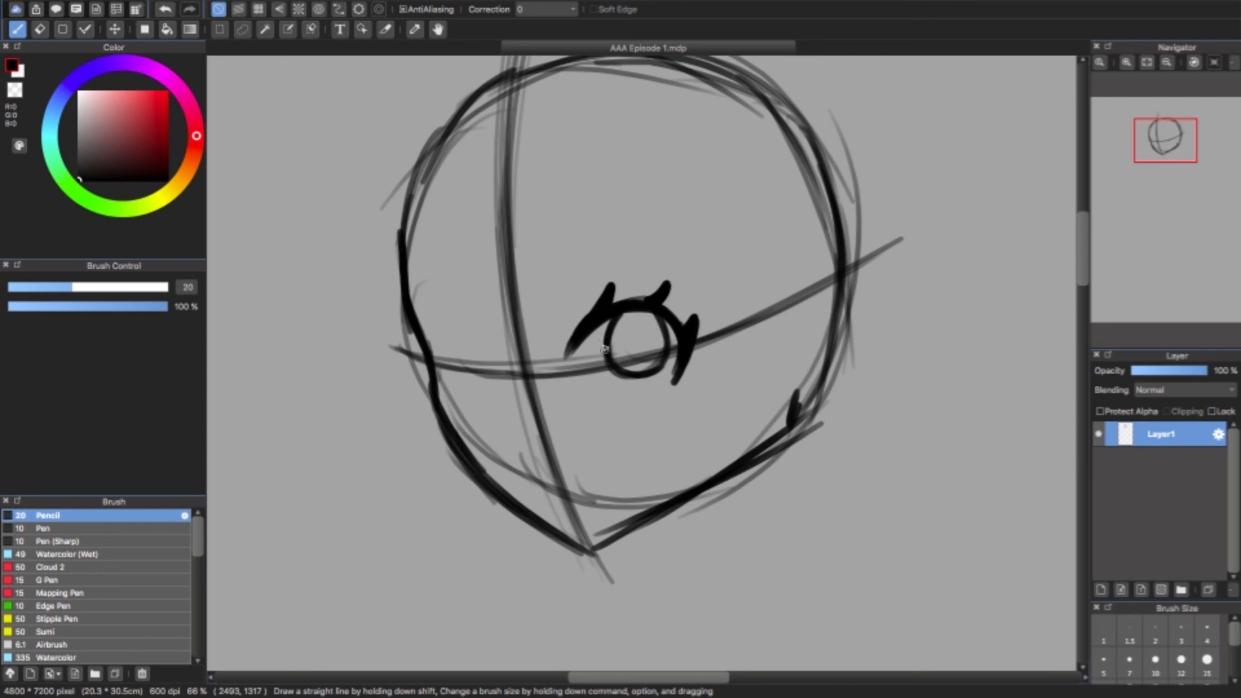
pyautogui.moveTo(577, 380); pyautogui.dragTo(659, 392)
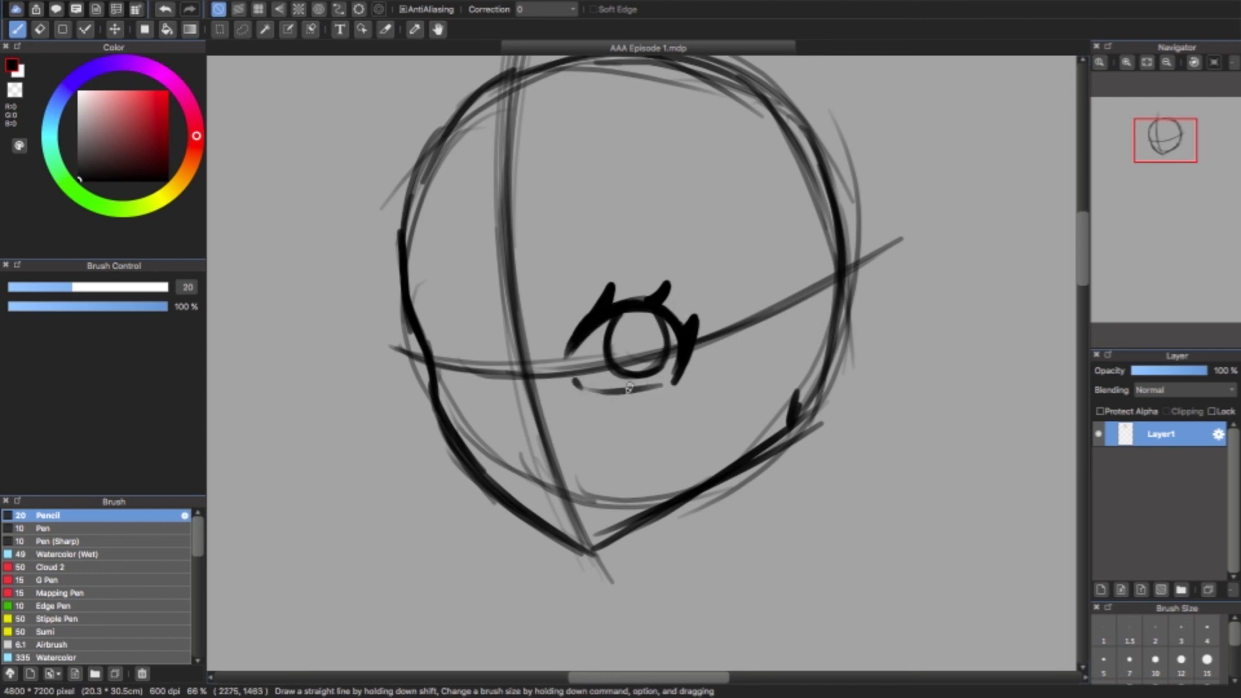
pyautogui.moveTo(637, 391); pyautogui.dragTo(676, 383)
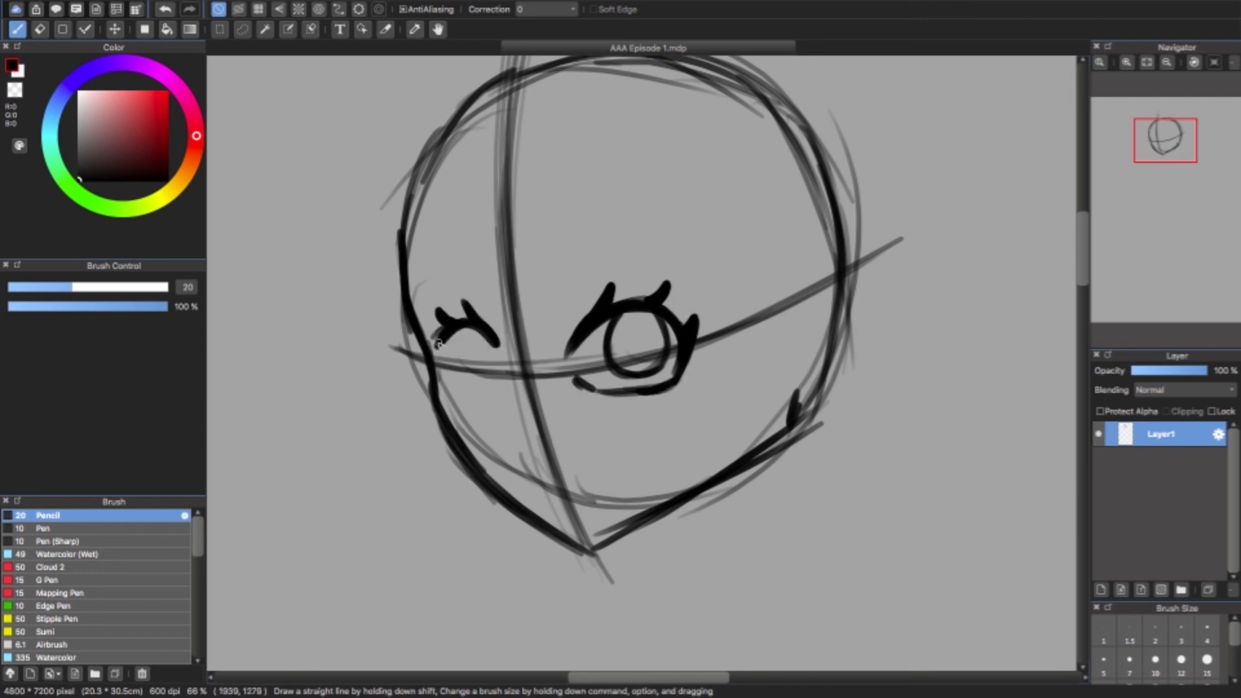
# - Add outer lash strokes to the smaller eye left of the centre line, at the face's edge
pyautogui.moveTo(427, 330); pyautogui.dragTo(437, 347)
pyautogui.moveTo(427, 330); pyautogui.dragTo(435, 342)
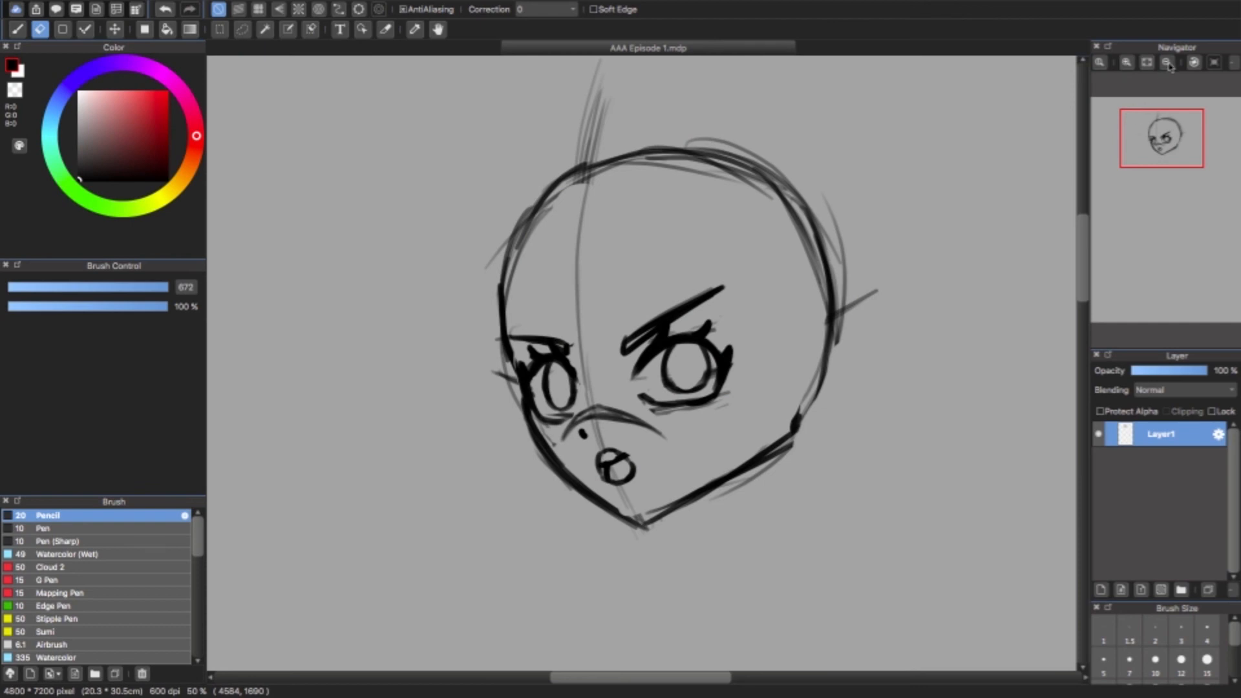
# - Sketch a long curved line of action with the Pencil from beneath the jaw down towards the bottom of the page
pyautogui.click(1167, 63)
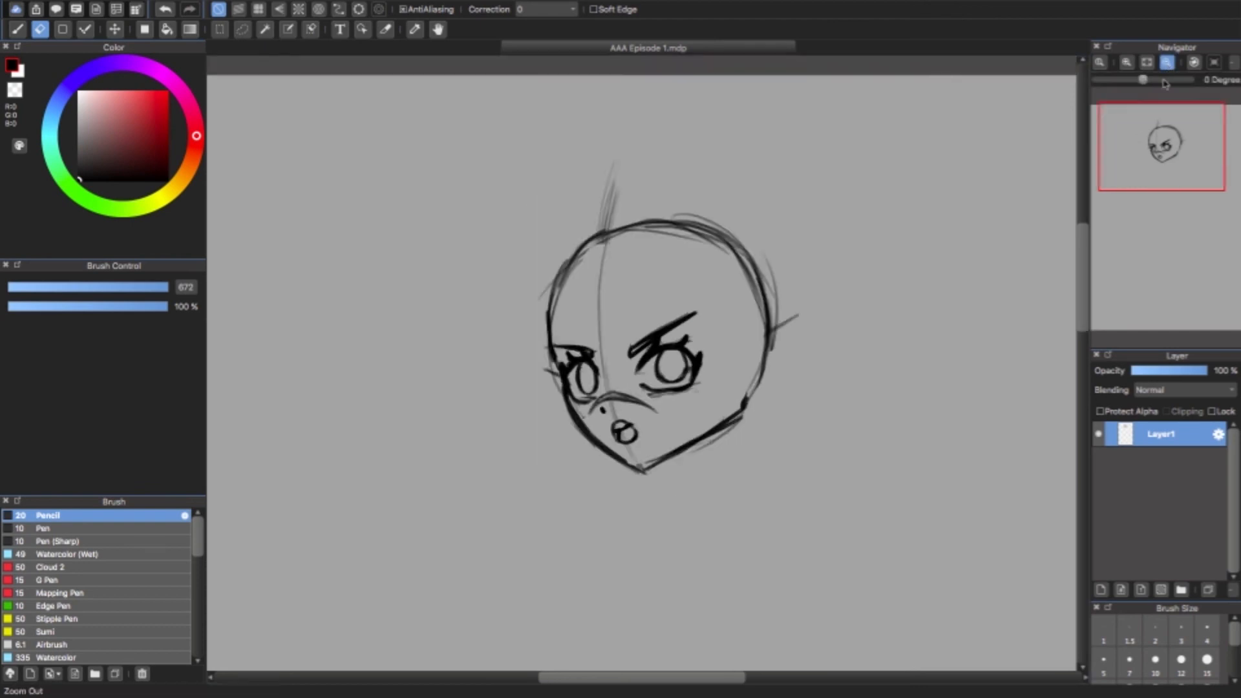
pyautogui.click(1167, 62)
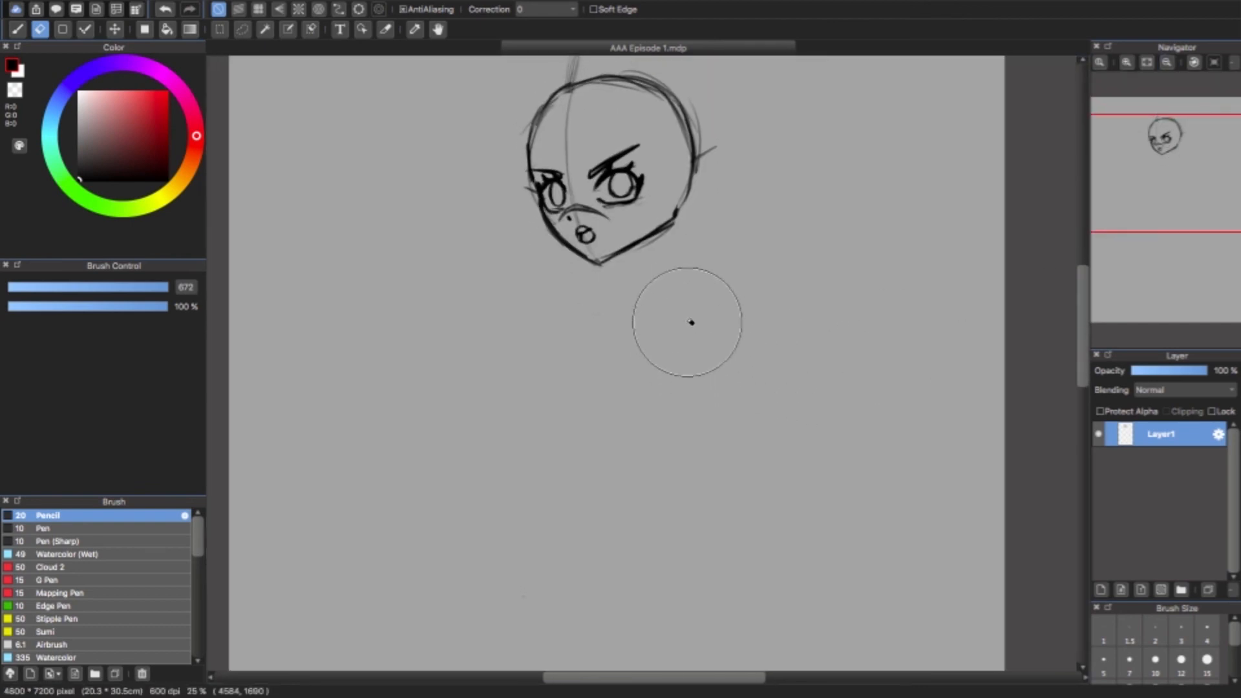
pyautogui.press('b')
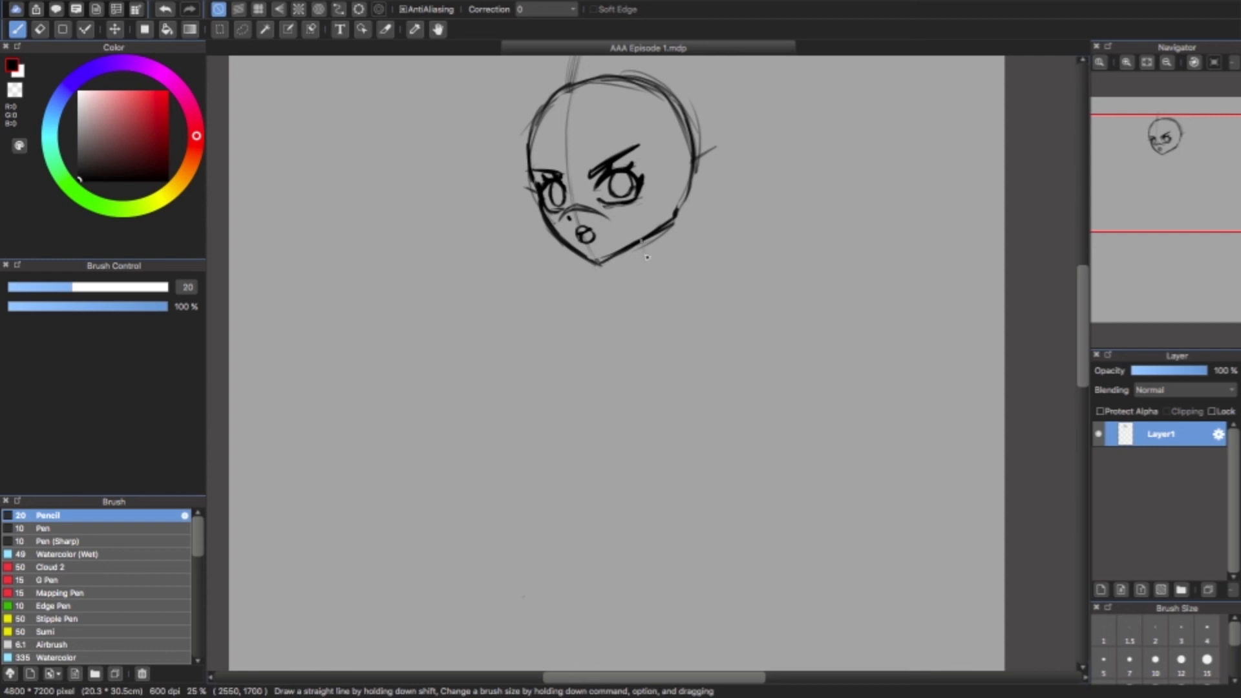
pyautogui.moveTo(651, 268); pyautogui.dragTo(692, 488)
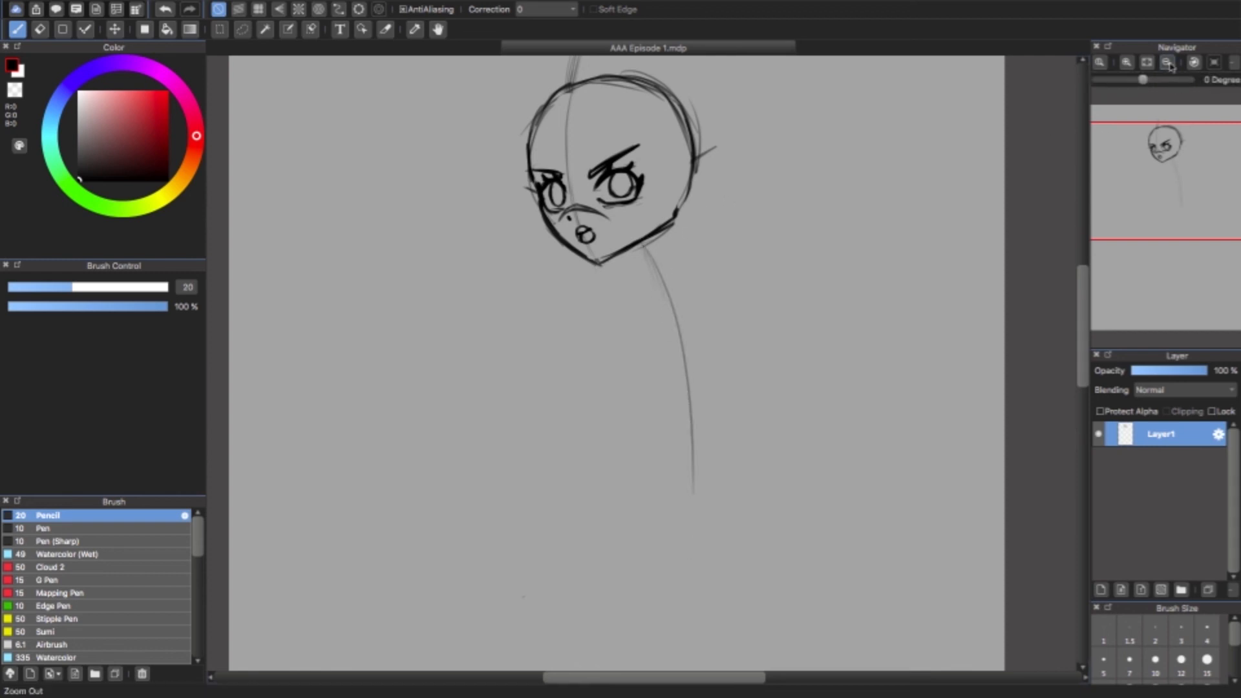
pyautogui.click(1167, 62)
pyautogui.moveTo(644, 286); pyautogui.dragTo(685, 469)
pyautogui.moveTo(671, 362); pyautogui.dragTo(658, 544)
pyautogui.moveTo(678, 414); pyautogui.dragTo(617, 628)
pyautogui.moveTo(669, 496); pyautogui.dragTo(637, 600)
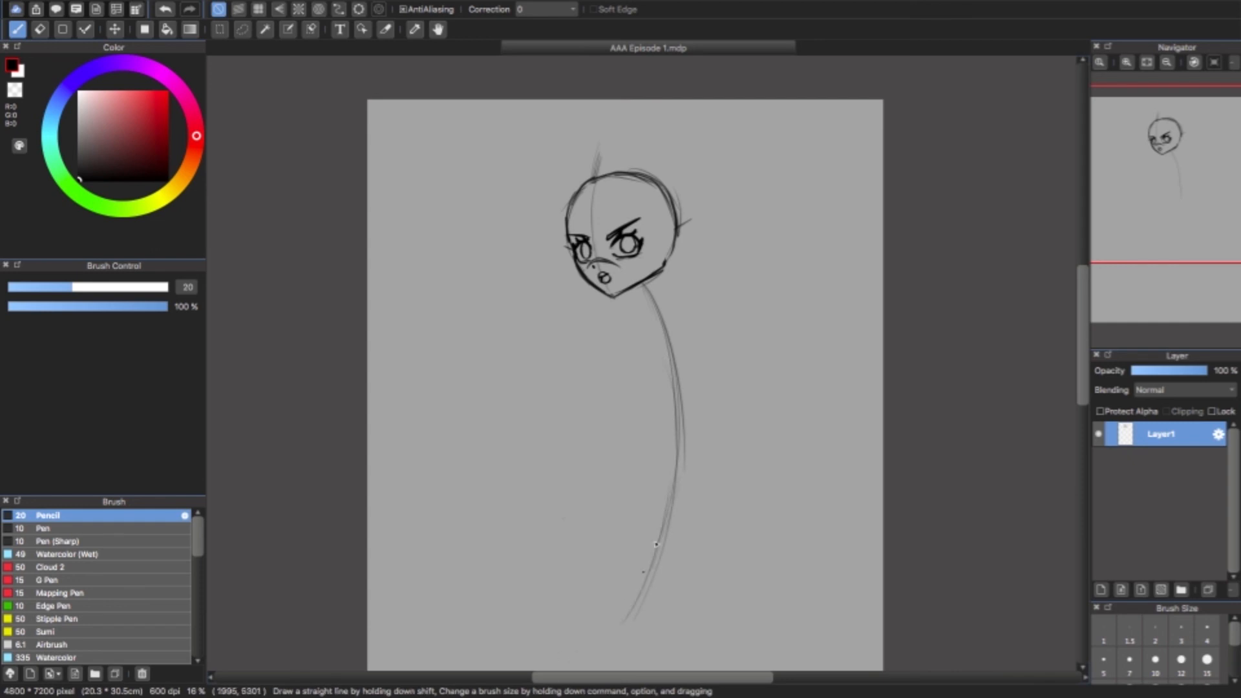
pyautogui.moveTo(682, 421)
pyautogui.mouseDown()
pyautogui.moveTo(680, 484)
pyautogui.moveTo(640, 623)
pyautogui.mouseUp()
pyautogui.moveTo(676, 515); pyautogui.dragTo(613, 668)
pyautogui.hscroll(5, 626, 298)
pyautogui.moveTo(1177, 166); pyautogui.dragTo(1167, 194)
pyautogui.click(1126, 63)
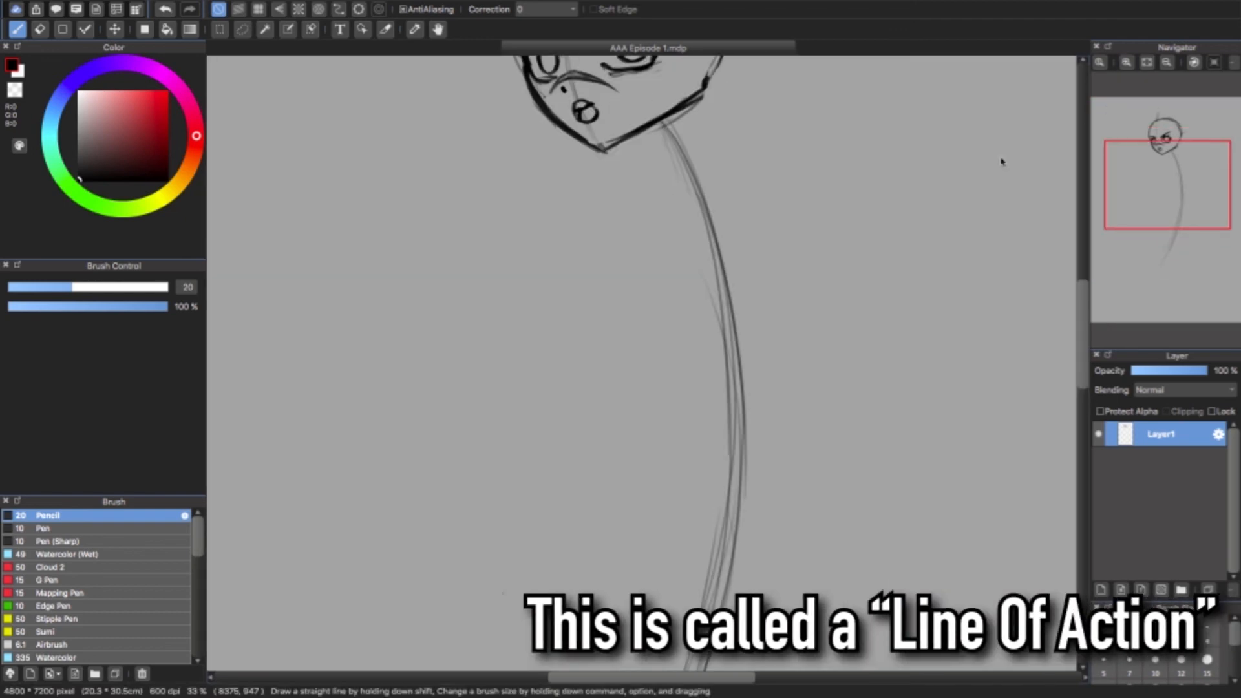
pyautogui.moveTo(666, 133)
pyautogui.mouseDown()
pyautogui.moveTo(640, 256)
pyautogui.moveTo(664, 428)
pyautogui.mouseUp()
pyautogui.moveTo(637, 332); pyautogui.dragTo(748, 560)
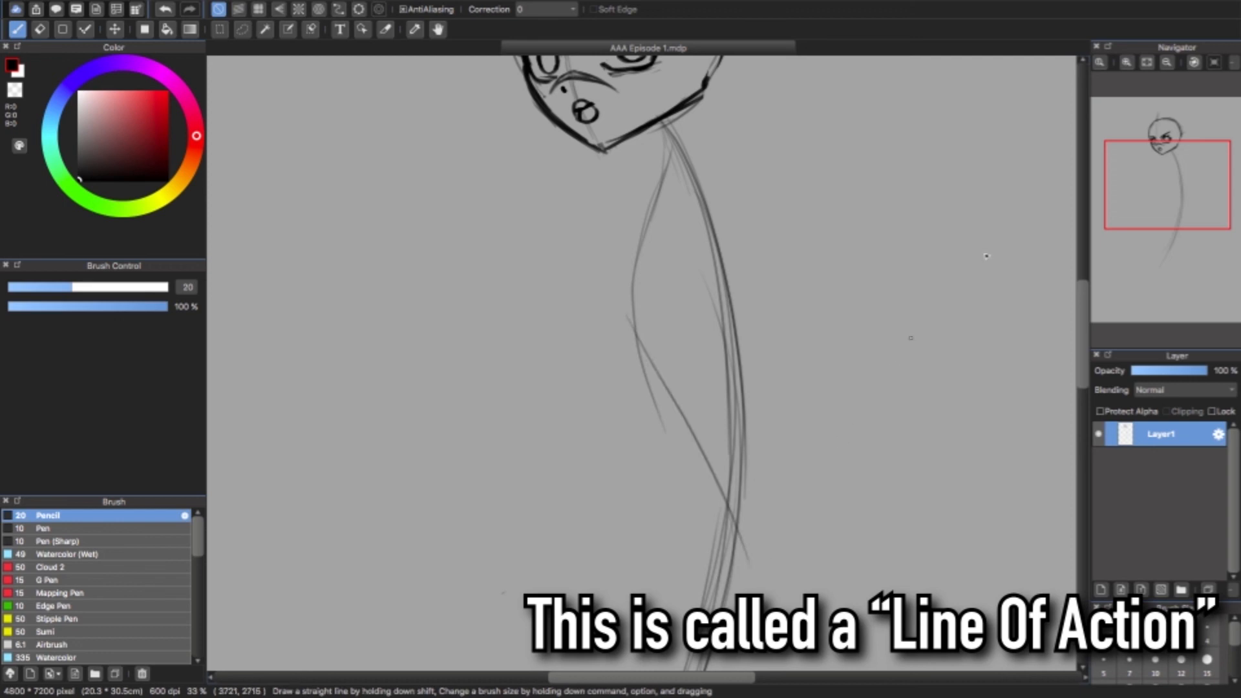
pyautogui.click(1167, 63)
pyautogui.press('super+z')
pyautogui.press('super+z')
pyautogui.press('super+z')
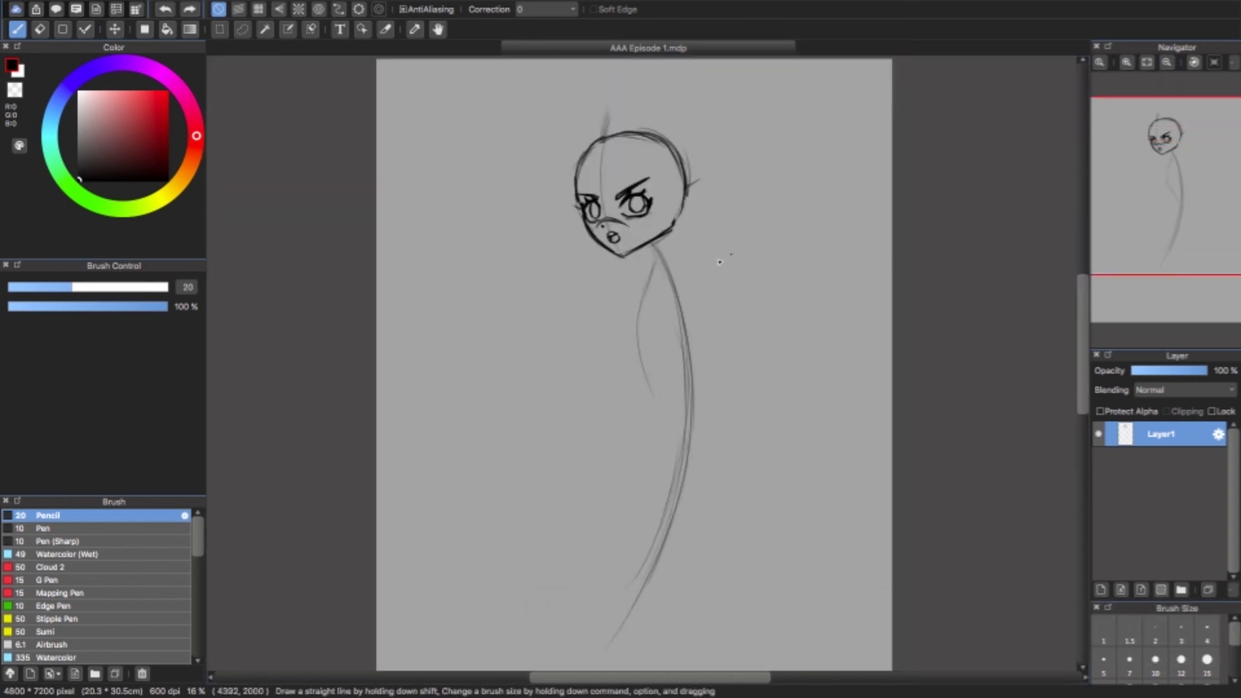
# - Sketch the torso's front curve below the neck and a downward-pointing triangle for the pelvis across the line of action
pyautogui.moveTo(654, 254)
pyautogui.mouseDown()
pyautogui.moveTo(641, 320)
pyautogui.moveTo(661, 346)
pyautogui.mouseUp()
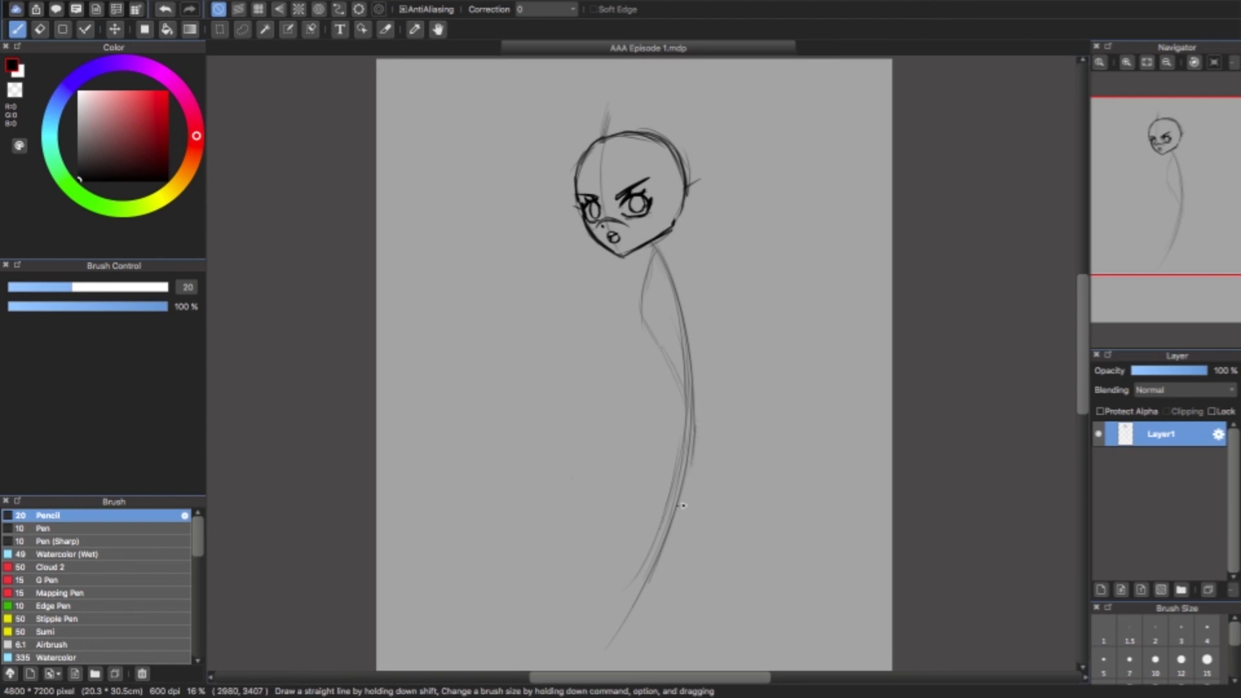
pyautogui.moveTo(679, 491); pyautogui.dragTo(645, 438)
pyautogui.moveTo(651, 434); pyautogui.dragTo(726, 451)
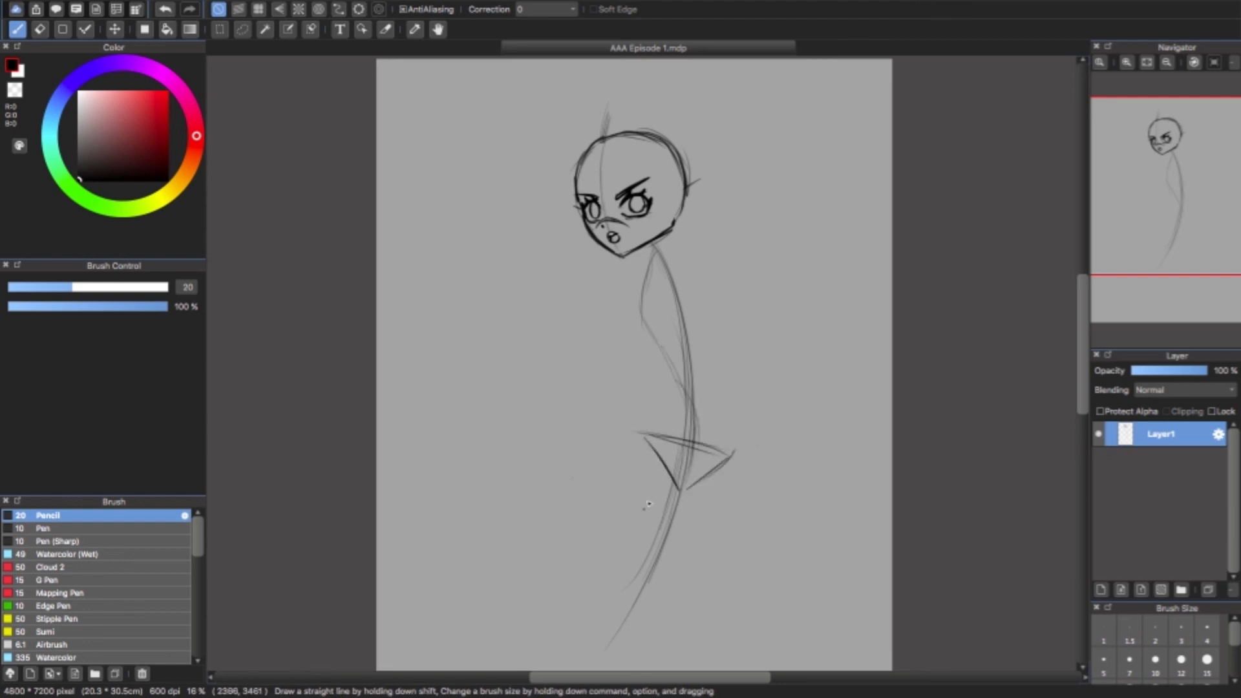
# - Sketch the leg guidelines below the pelvis triangle, running one leg diagonally down to the left through thigh and shin
pyautogui.moveTo(730, 456)
pyautogui.mouseDown()
pyautogui.moveTo(672, 561)
pyautogui.moveTo(578, 445)
pyautogui.moveTo(653, 522)
pyautogui.mouseUp()
pyautogui.hotkey('ctrl', 'z')
pyautogui.hotkey('ctrl', 'z')
pyautogui.moveTo(629, 463); pyautogui.dragTo(658, 542)
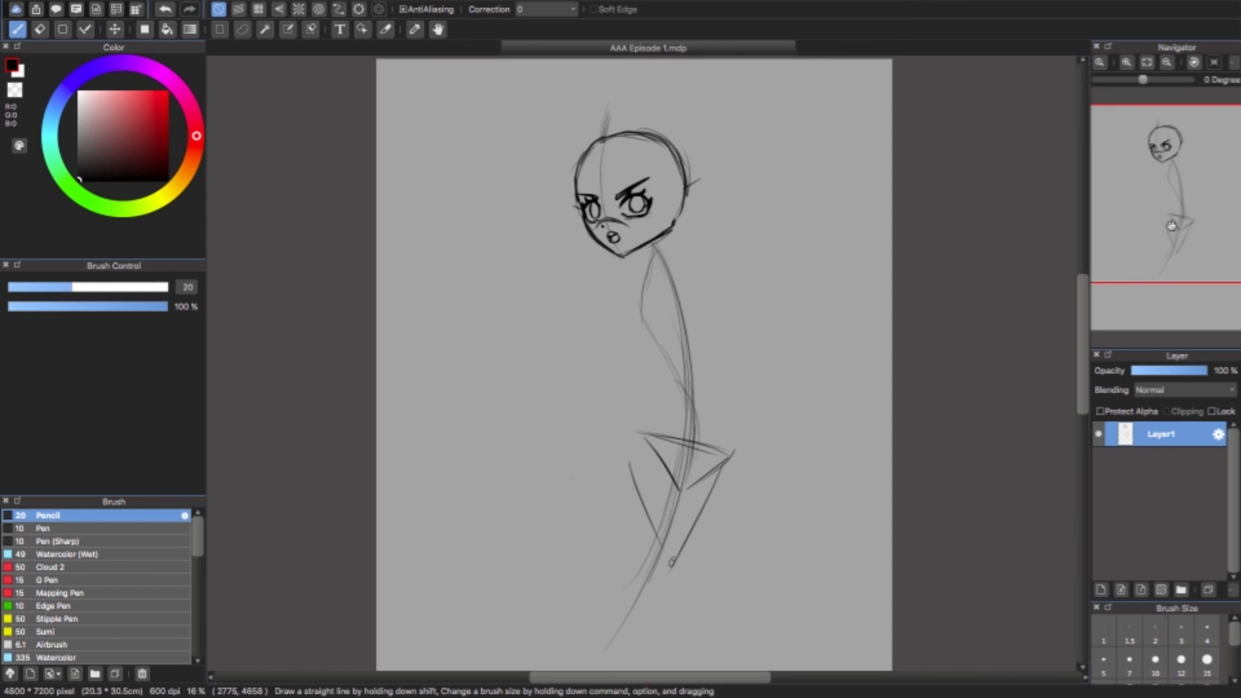
pyautogui.scroll(-5, 671, 562)
pyautogui.moveTo(703, 330)
pyautogui.mouseDown()
pyautogui.moveTo(632, 448)
pyautogui.moveTo(640, 437)
pyautogui.mouseUp()
pyautogui.moveTo(639, 443); pyautogui.dragTo(554, 580)
pyautogui.scroll(5, 554, 580)
pyautogui.press('super+plus')
pyautogui.moveTo(702, 199); pyautogui.dragTo(620, 261)
pyautogui.moveTo(683, 220); pyautogui.dragTo(581, 299)
pyautogui.hotkey('ctrl', 'z')
pyautogui.press('super+z')
pyautogui.moveTo(705, 199); pyautogui.dragTo(634, 252)
pyautogui.press('super+z')
# - Draw the shoulder lines outward from the base of the neck, one nearly level to the right and one sloping down-left
pyautogui.moveTo(703, 203)
pyautogui.mouseDown()
pyautogui.moveTo(633, 283)
pyautogui.moveTo(805, 191)
pyautogui.moveTo(826, 207)
pyautogui.mouseUp()
pyautogui.moveTo(715, 199)
pyautogui.mouseDown()
pyautogui.moveTo(828, 192)
pyautogui.moveTo(644, 282)
pyautogui.mouseUp()
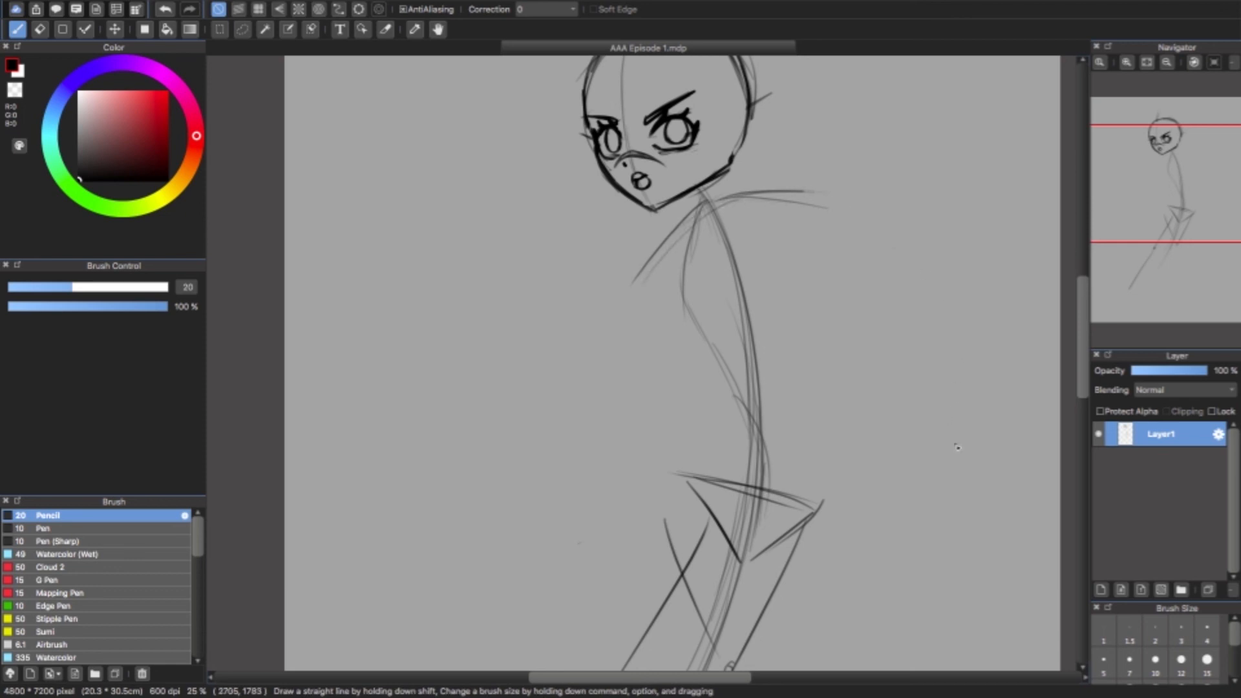
# - Reinforce the pelvis triangle's top edge and right side with darker strokes, extending the top edge past its corners
pyautogui.moveTo(676, 474); pyautogui.dragTo(834, 515)
pyautogui.moveTo(764, 490); pyautogui.dragTo(879, 538)
pyautogui.moveTo(662, 486); pyautogui.dragTo(805, 515)
pyautogui.moveTo(749, 561)
pyautogui.mouseDown()
pyautogui.moveTo(857, 512)
pyautogui.moveTo(803, 522)
pyautogui.mouseUp()
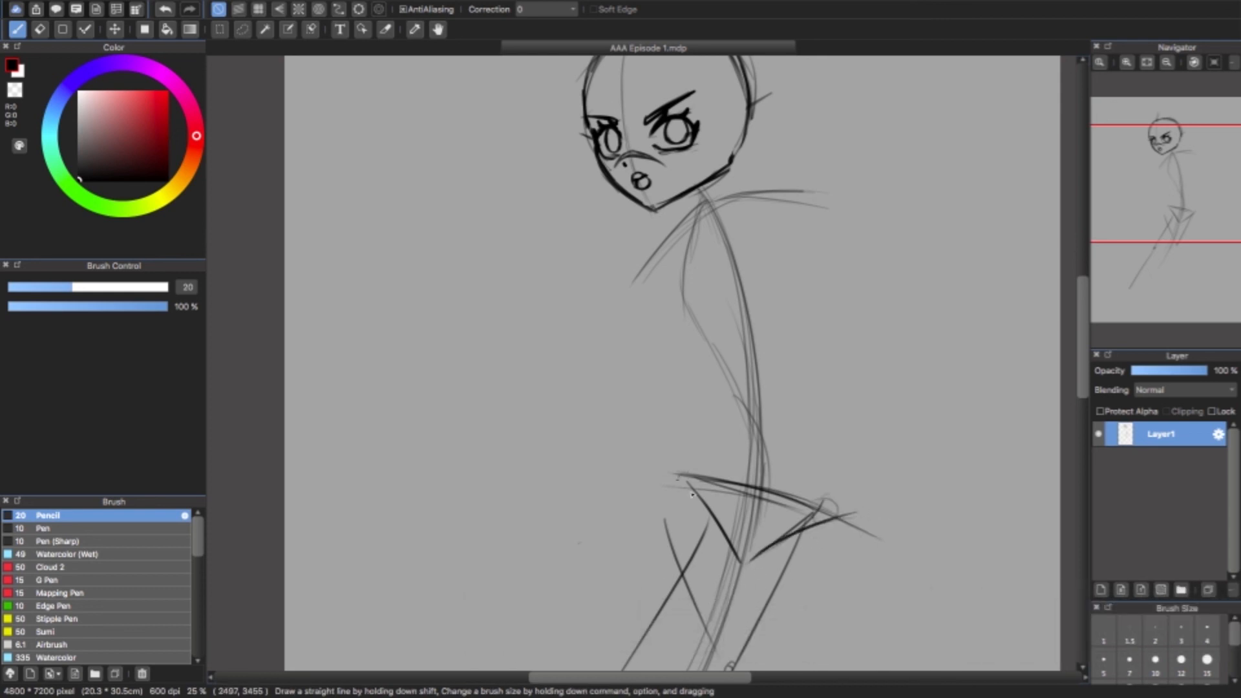
# - Draw circles at both shoulder joints and a straight arm guideline from the right shoulder diagonally down-left across the torso
pyautogui.moveTo(801, 190)
pyautogui.mouseDown()
pyautogui.moveTo(831, 216)
pyautogui.moveTo(822, 200)
pyautogui.mouseUp()
pyautogui.moveTo(639, 250); pyautogui.dragTo(659, 231)
pyautogui.moveTo(793, 221)
pyautogui.mouseDown()
pyautogui.moveTo(551, 406)
pyautogui.moveTo(675, 305)
pyautogui.mouseUp()
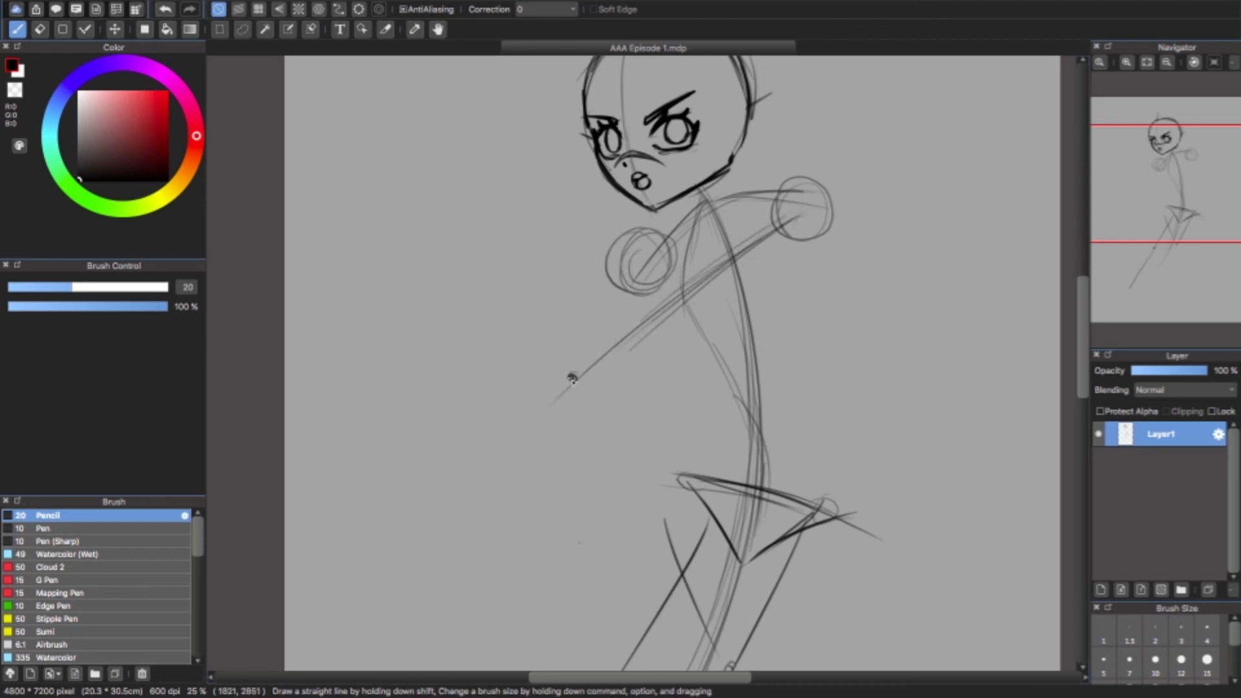
pyautogui.moveTo(786, 224); pyautogui.dragTo(623, 339)
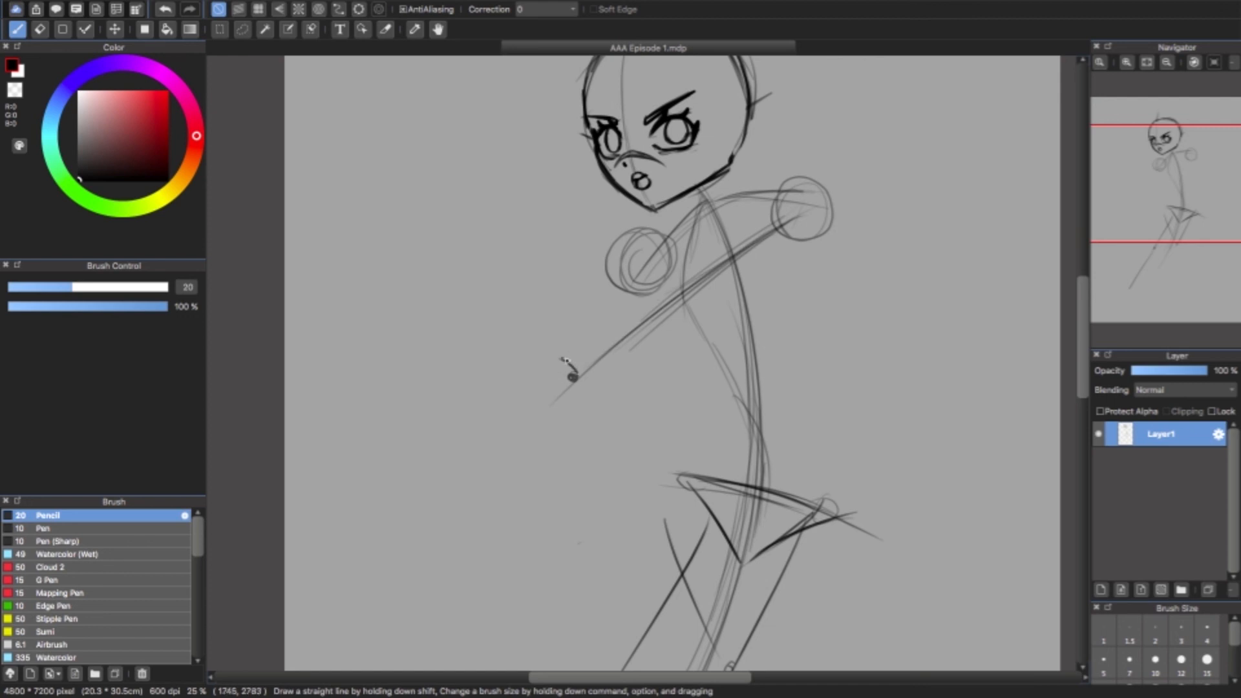
# - Sketch a boxy fist at the lower end of the arm guideline and a long weapon shaft running down-left from it
pyautogui.moveTo(580, 377)
pyautogui.mouseDown()
pyautogui.moveTo(568, 359)
pyautogui.moveTo(508, 400)
pyautogui.moveTo(529, 424)
pyautogui.mouseUp()
pyautogui.moveTo(533, 428); pyautogui.dragTo(587, 395)
pyautogui.moveTo(511, 379); pyautogui.dragTo(528, 447)
pyautogui.moveTo(577, 374)
pyautogui.mouseDown()
pyautogui.moveTo(622, 346)
pyautogui.moveTo(610, 371)
pyautogui.mouseUp()
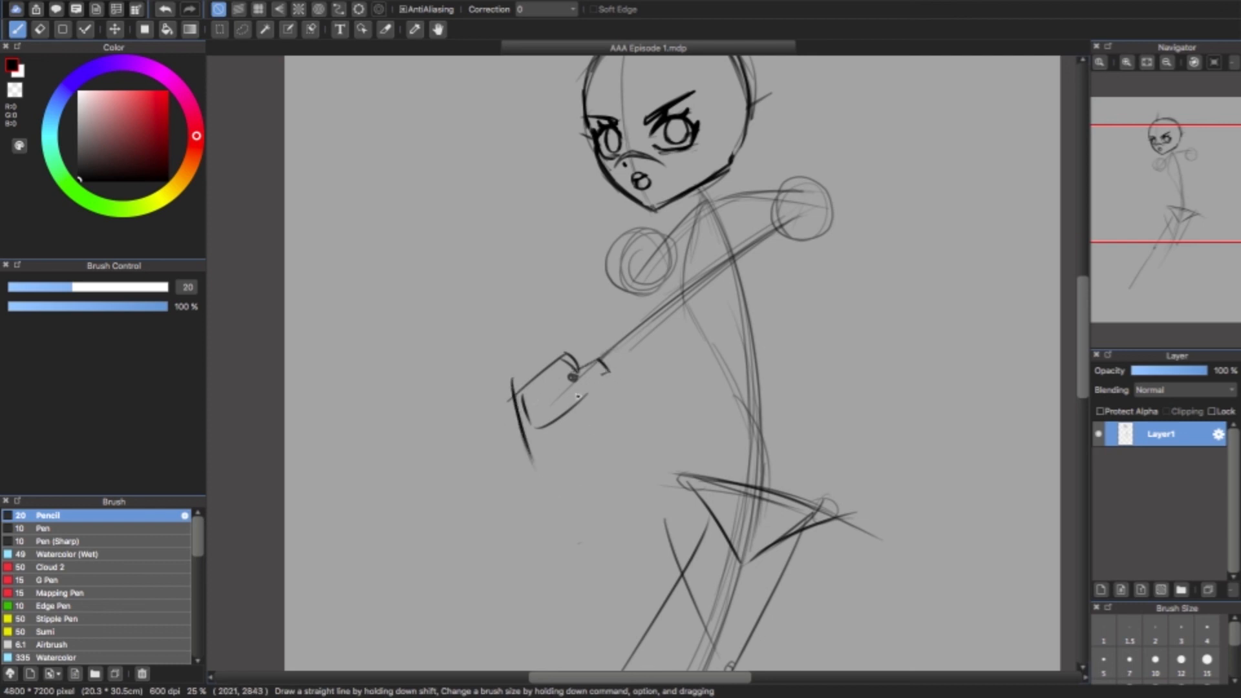
pyautogui.moveTo(505, 407); pyautogui.dragTo(308, 530)
pyautogui.moveTo(529, 425); pyautogui.dragTo(286, 548)
# - Draw bent upper-arm and forearm guidelines from both shoulders to the grip, and outline the second hand there
pyautogui.moveTo(689, 290)
pyautogui.mouseDown()
pyautogui.moveTo(701, 282)
pyautogui.moveTo(745, 371)
pyautogui.mouseUp()
pyautogui.moveTo(601, 367)
pyautogui.mouseDown()
pyautogui.moveTo(728, 349)
pyautogui.moveTo(795, 238)
pyautogui.mouseUp()
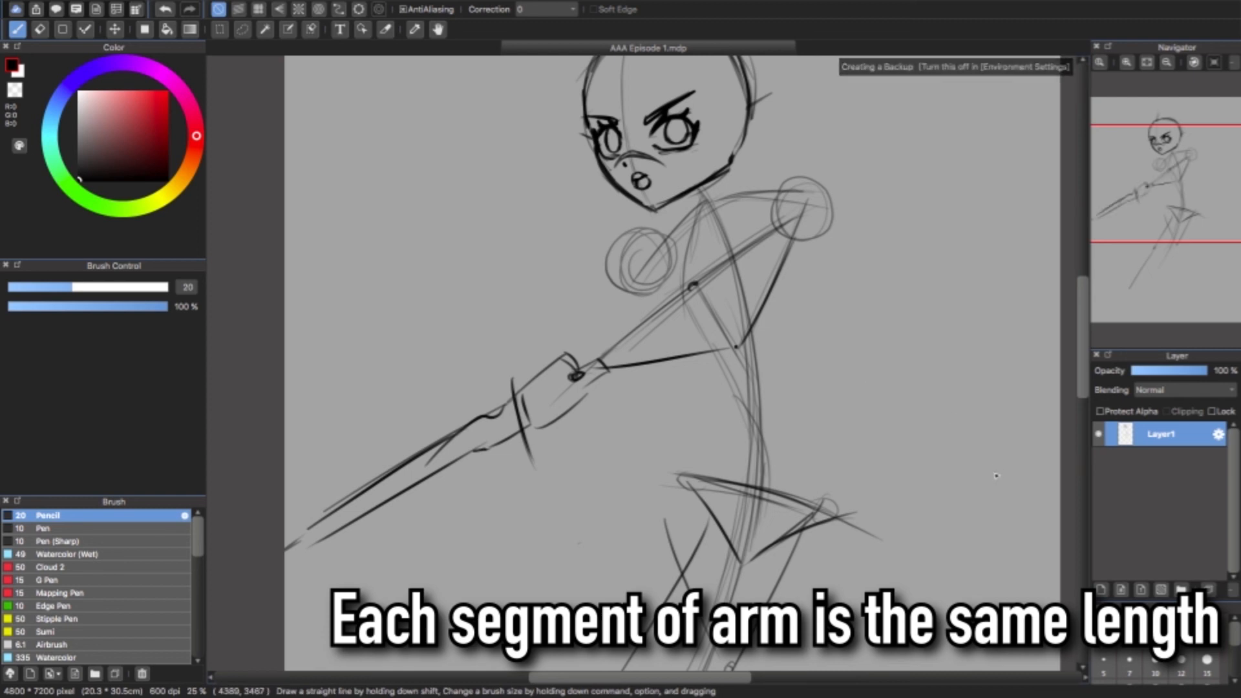
pyautogui.moveTo(639, 271); pyautogui.dragTo(606, 424)
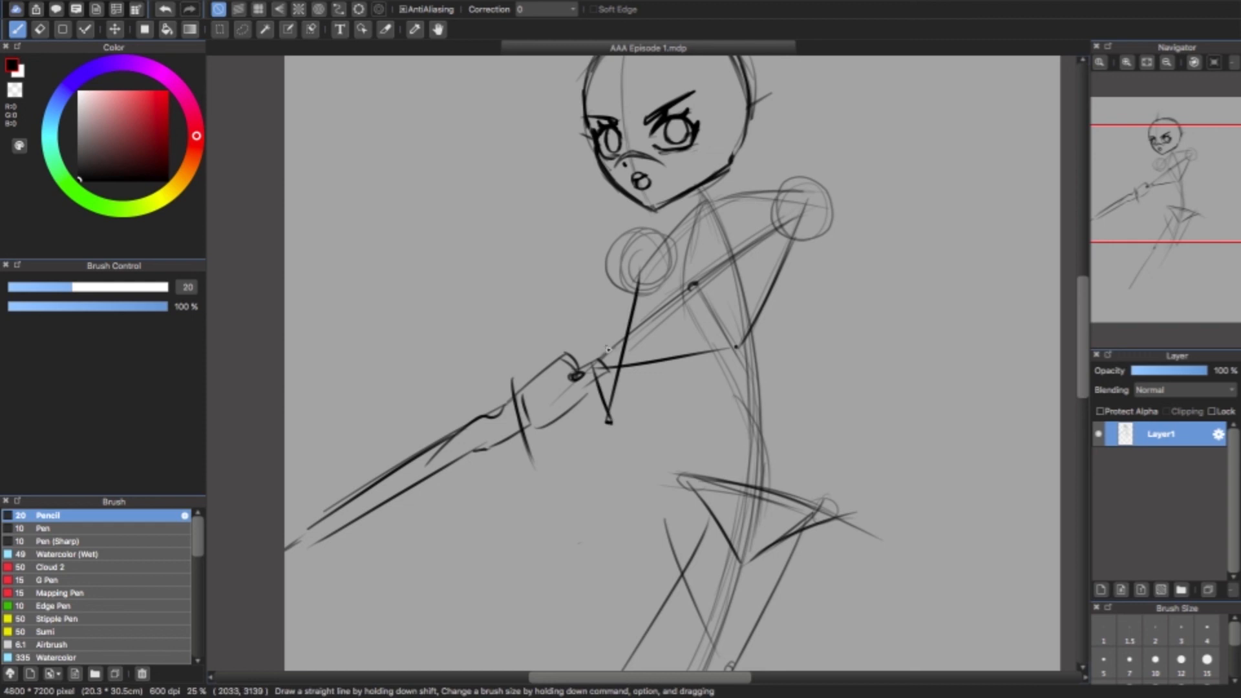
pyautogui.moveTo(558, 401); pyautogui.dragTo(610, 423)
pyautogui.moveTo(598, 338)
pyautogui.mouseDown()
pyautogui.moveTo(596, 415)
pyautogui.moveTo(590, 399)
pyautogui.moveTo(659, 373)
pyautogui.moveTo(653, 382)
pyautogui.moveTo(641, 333)
pyautogui.moveTo(598, 340)
pyautogui.mouseUp()
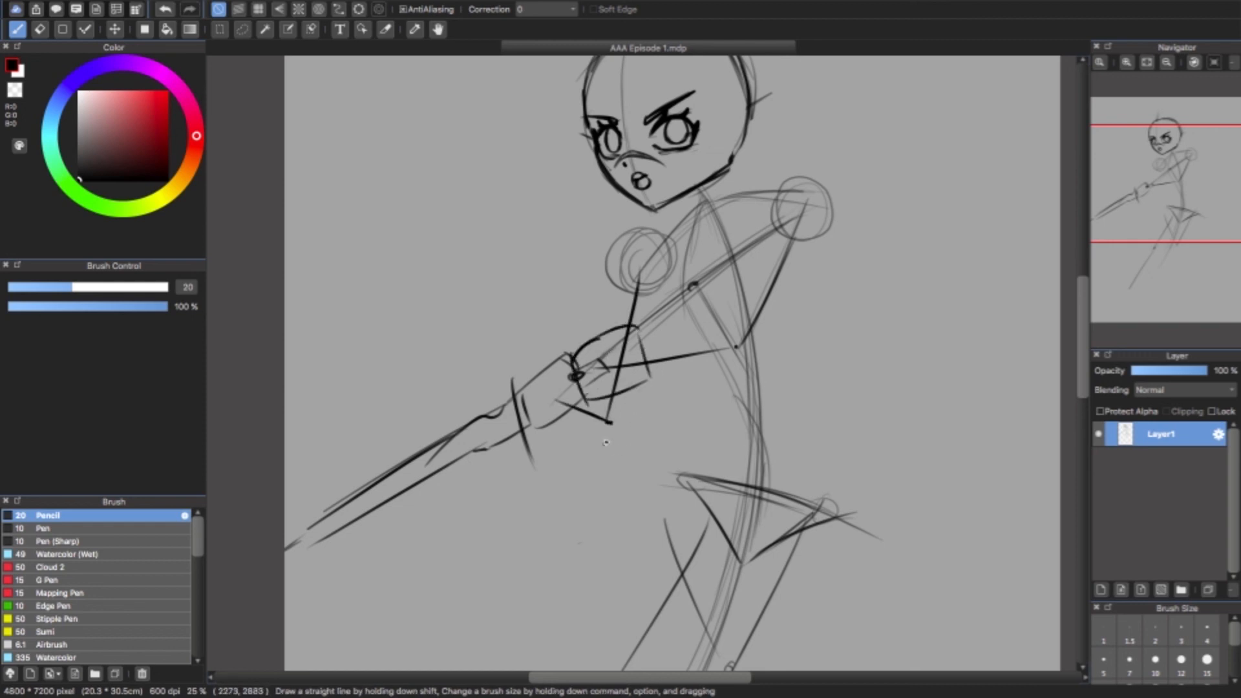
# - Erase the left arm's elbow guideline and the arm lines crossing inside the second hand
pyautogui.press('e')
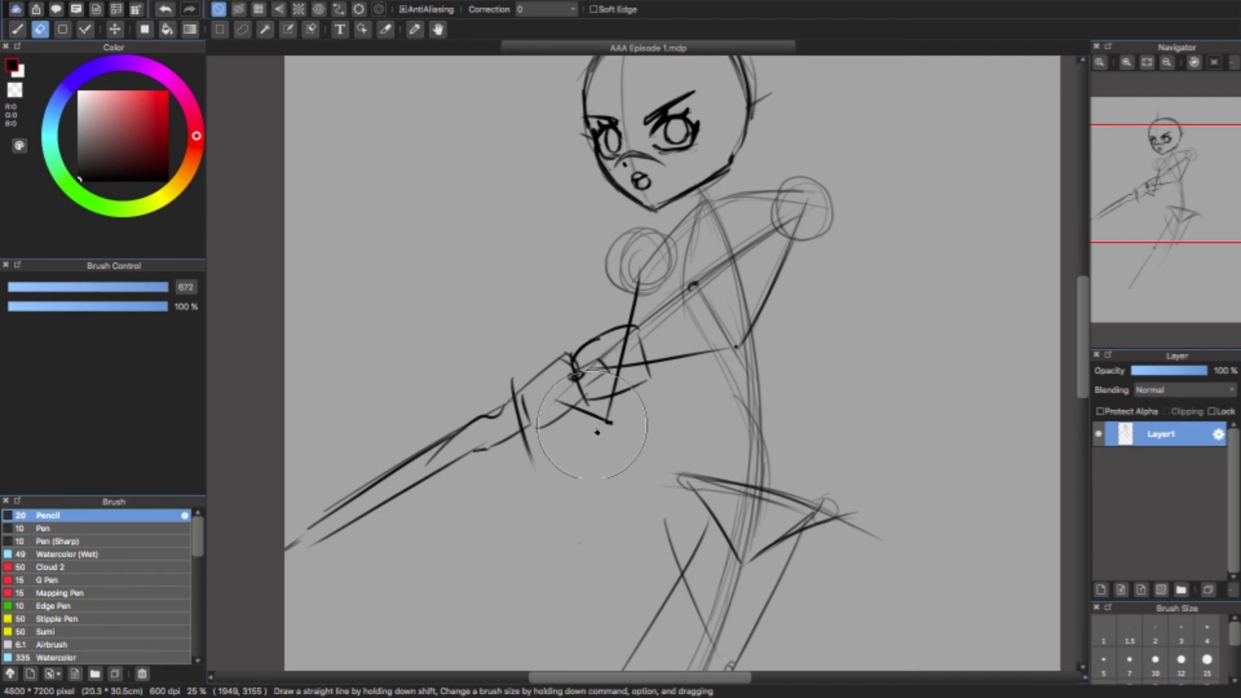
pyautogui.moveTo(601, 424); pyautogui.dragTo(619, 416)
pyautogui.moveTo(614, 357); pyautogui.dragTo(622, 366)
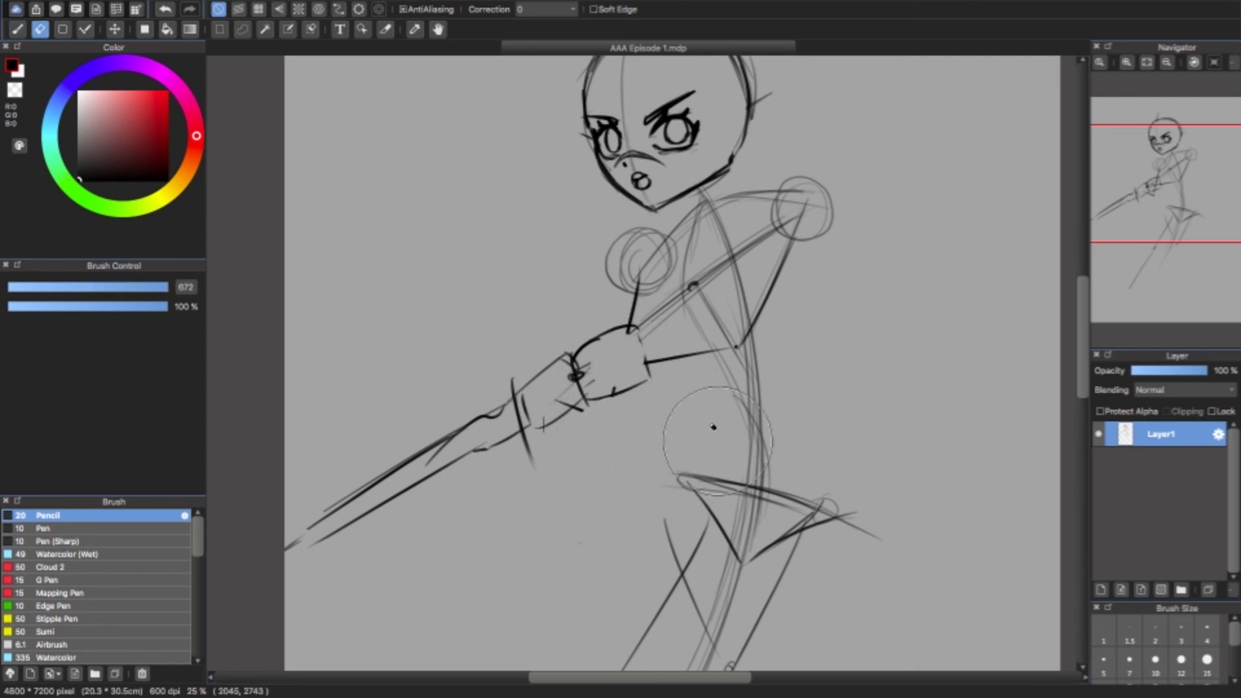
# - Redraw the left arm guideline from its shoulder circle to a lower elbow, and rework the forearm line back to the grip
pyautogui.press('b')
pyautogui.moveTo(646, 261)
pyautogui.mouseDown()
pyautogui.moveTo(648, 361)
pyautogui.moveTo(578, 378)
pyautogui.moveTo(574, 369)
pyautogui.moveTo(666, 424)
pyautogui.mouseUp()
pyautogui.moveTo(560, 403)
pyautogui.mouseDown()
pyautogui.moveTo(661, 436)
pyautogui.moveTo(651, 254)
pyautogui.mouseUp()
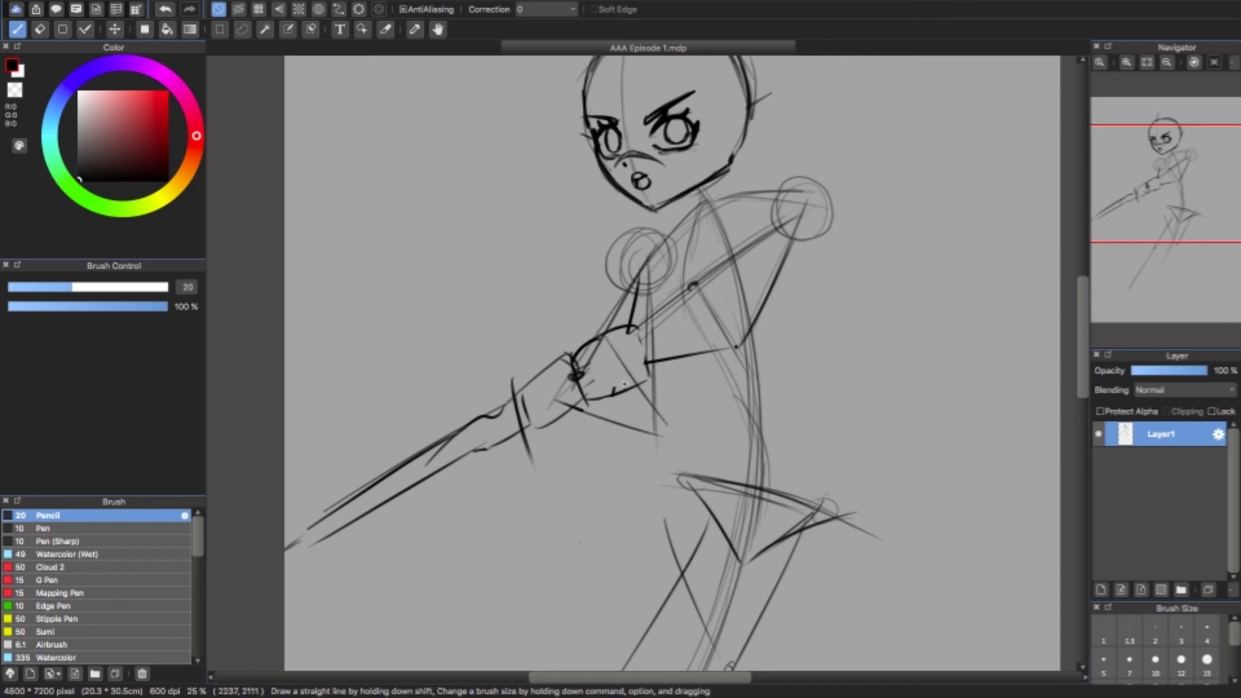
pyautogui.moveTo(559, 405)
pyautogui.mouseDown()
pyautogui.moveTo(672, 404)
pyautogui.moveTo(664, 427)
pyautogui.mouseUp()
pyautogui.press('e')
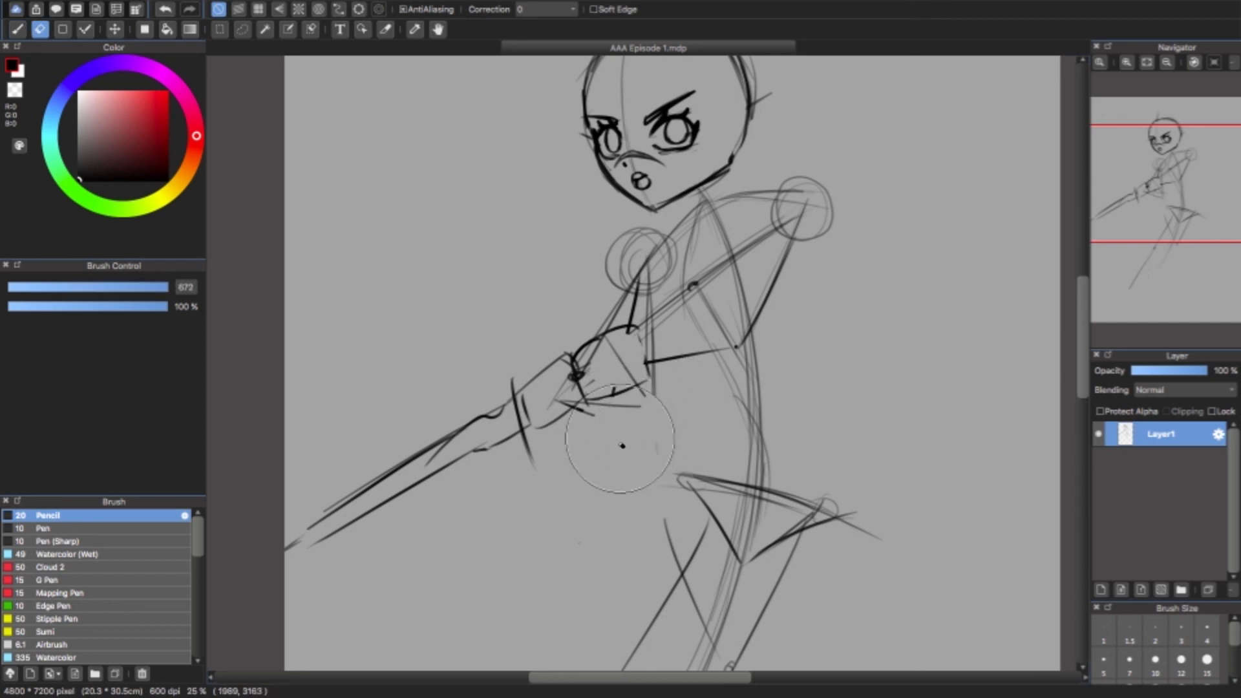
pyautogui.press('b')
pyautogui.moveTo(567, 409); pyautogui.dragTo(638, 426)
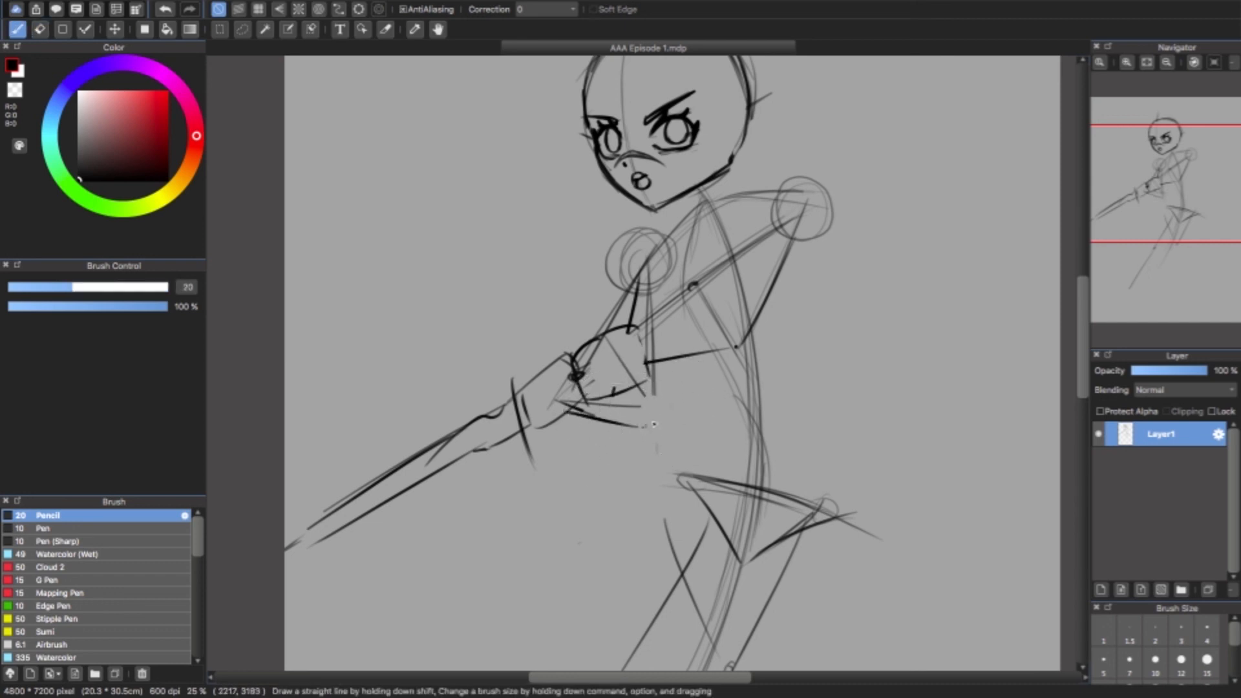
# - Erase the straight arm guideline and torso lines across the chest, and redraw the chest's front line from neck to waist
pyautogui.scroll(3, 685, 362)
pyautogui.moveTo(711, 286); pyautogui.dragTo(707, 309)
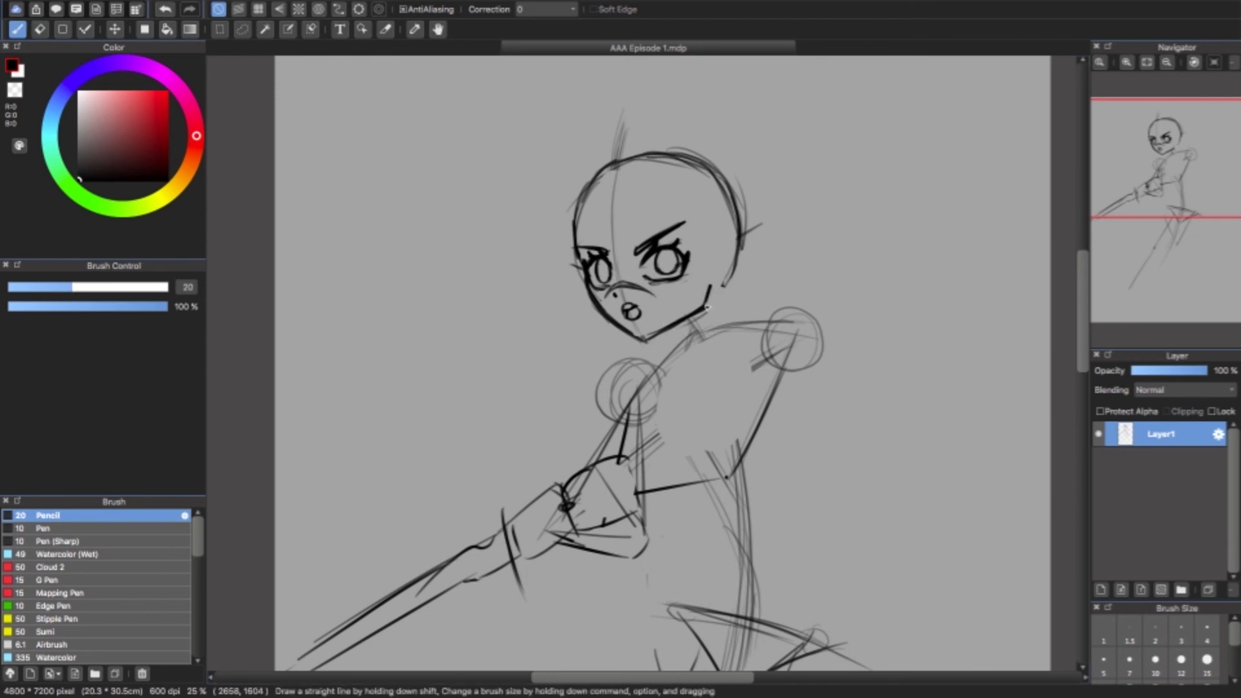
pyautogui.moveTo(1161, 164)
pyautogui.mouseDown()
pyautogui.moveTo(1181, 190)
pyautogui.moveTo(1178, 174)
pyautogui.mouseUp()
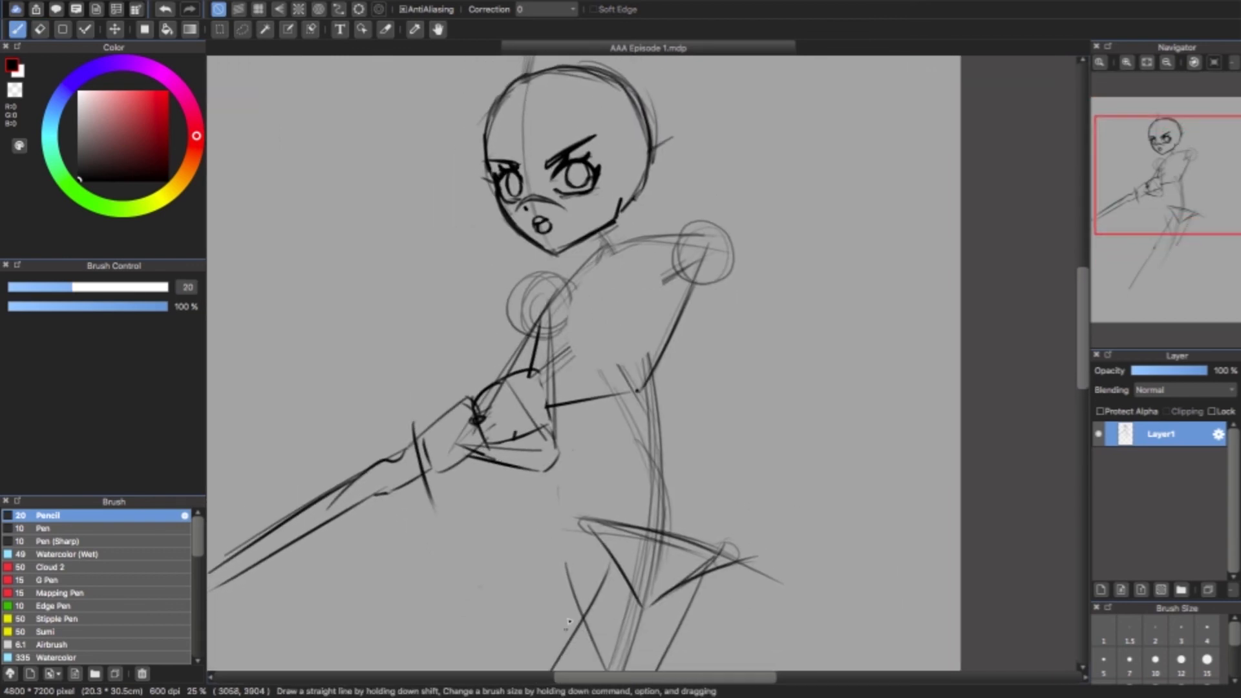
pyautogui.moveTo(605, 237); pyautogui.dragTo(582, 312)
pyautogui.moveTo(593, 263)
pyautogui.mouseDown()
pyautogui.moveTo(575, 331)
pyautogui.moveTo(598, 381)
pyautogui.mouseUp()
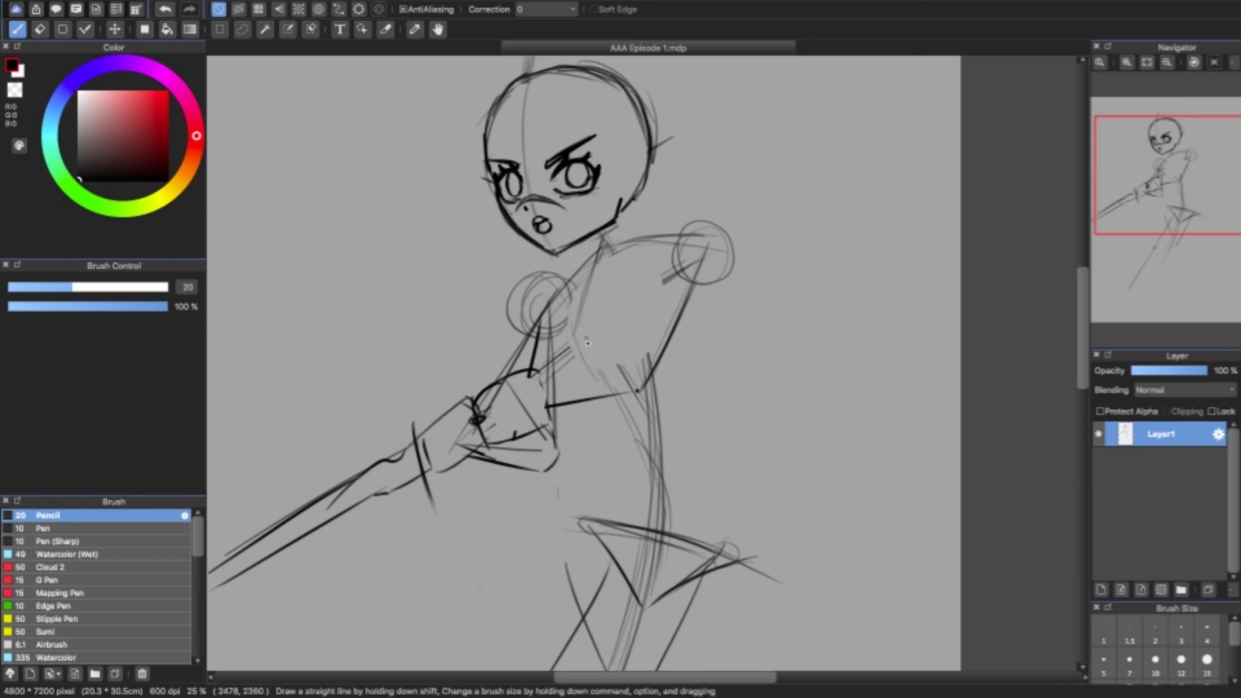
pyautogui.moveTo(579, 333); pyautogui.dragTo(639, 391)
# - Draw a heavy curved line of action from the base of the neck through the torso to the pelvis triangle's tip
pyautogui.moveTo(604, 235)
pyautogui.mouseDown()
pyautogui.moveTo(664, 413)
pyautogui.moveTo(662, 530)
pyautogui.mouseUp()
pyautogui.moveTo(649, 354); pyautogui.dragTo(648, 608)
pyautogui.moveTo(634, 300); pyautogui.dragTo(661, 468)
pyautogui.moveTo(603, 236)
pyautogui.mouseDown()
pyautogui.moveTo(648, 304)
pyautogui.moveTo(666, 433)
pyautogui.mouseUp()
pyautogui.moveTo(659, 359); pyautogui.dragTo(643, 568)
pyautogui.moveTo(661, 453); pyautogui.dragTo(637, 610)
pyautogui.moveTo(604, 235); pyautogui.dragTo(646, 331)
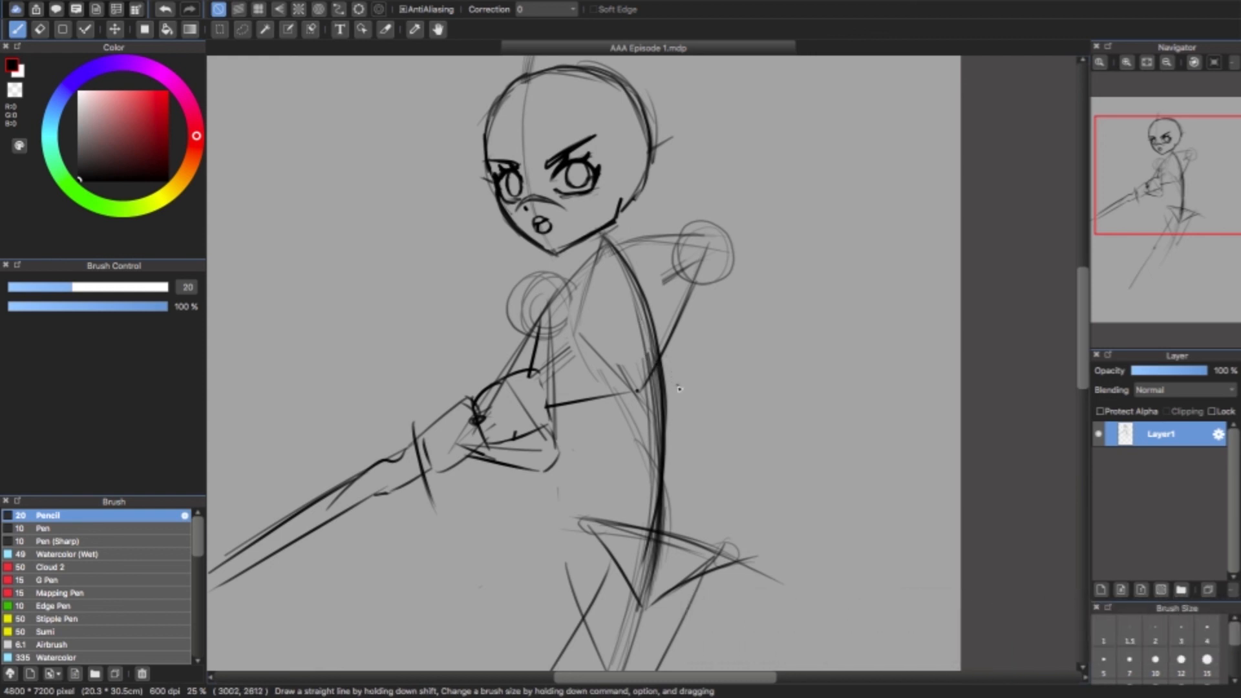
# - Draw the neck's side lines from the jaw down to the shoulders
pyautogui.moveTo(631, 190); pyautogui.dragTo(627, 198)
pyautogui.moveTo(624, 208); pyautogui.dragTo(622, 241)
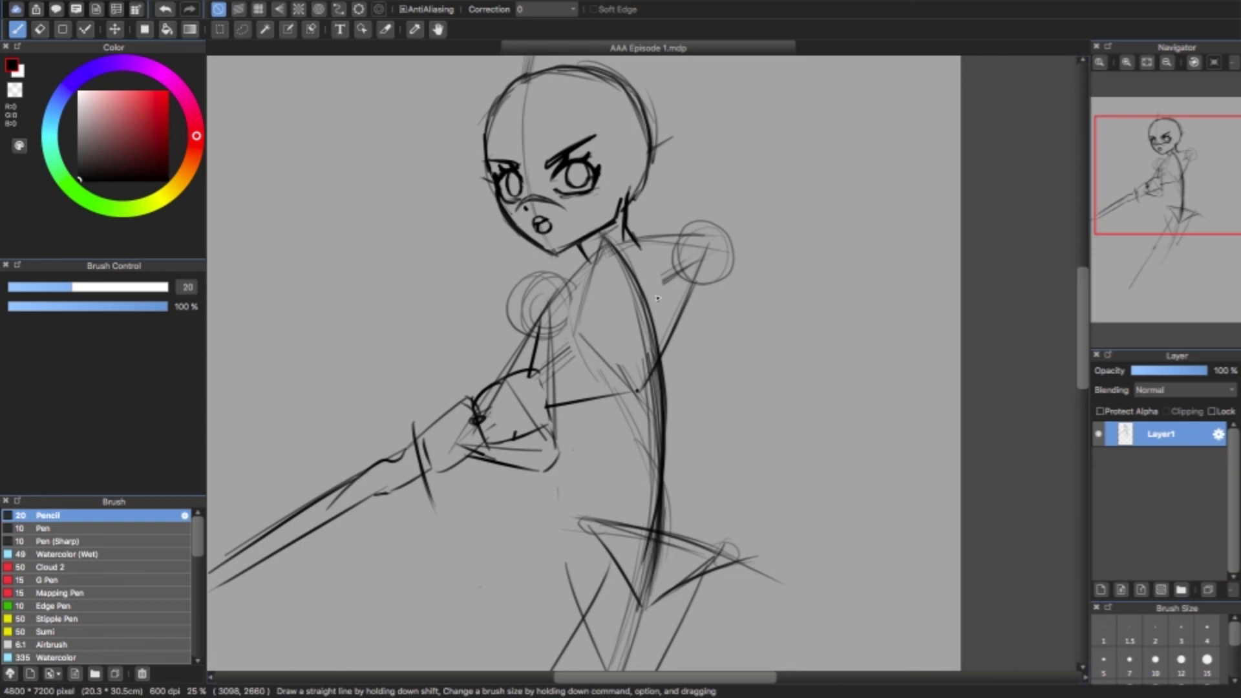
# - Erase the heavy curve through the torso and draw a thin S-shaped centre line twisting from the neck to the pelvis
pyautogui.press('e')
pyautogui.moveTo(653, 284)
pyautogui.mouseDown()
pyautogui.moveTo(660, 393)
pyautogui.moveTo(669, 390)
pyautogui.moveTo(657, 427)
pyautogui.moveTo(676, 388)
pyautogui.moveTo(679, 464)
pyautogui.moveTo(656, 407)
pyautogui.mouseUp()
pyautogui.press('b')
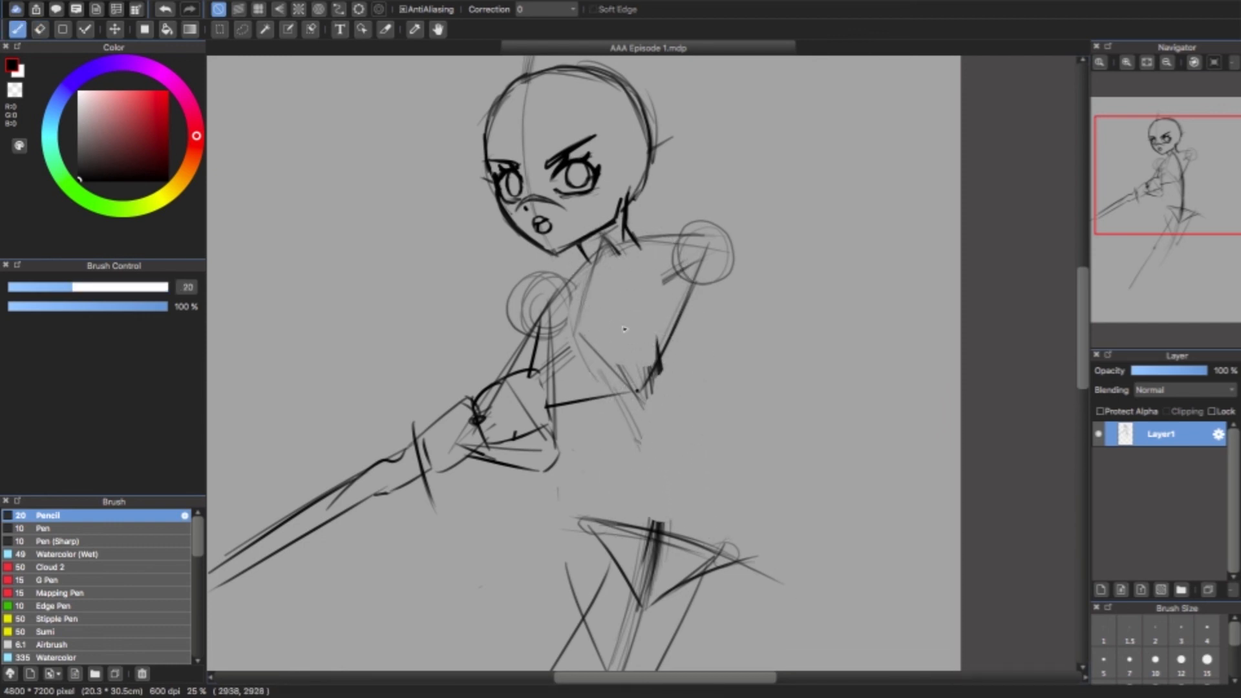
pyautogui.moveTo(605, 243); pyautogui.dragTo(659, 433)
pyautogui.moveTo(633, 391); pyautogui.dragTo(661, 521)
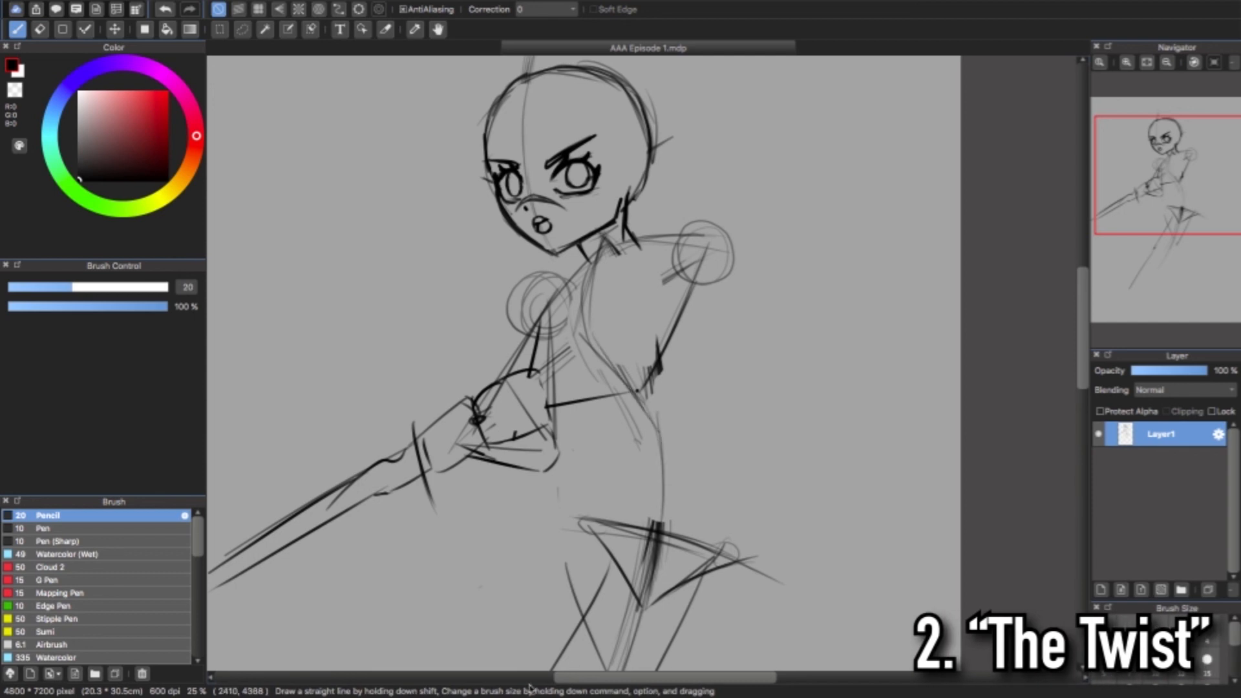
# - Sketch opposing twist arrows beside the pelvis and the left shoulder, and undo them
pyautogui.moveTo(697, 525)
pyautogui.mouseDown()
pyautogui.moveTo(787, 521)
pyautogui.moveTo(776, 545)
pyautogui.mouseUp()
pyautogui.moveTo(498, 302)
pyautogui.mouseDown()
pyautogui.moveTo(407, 318)
pyautogui.moveTo(437, 342)
pyautogui.mouseUp()
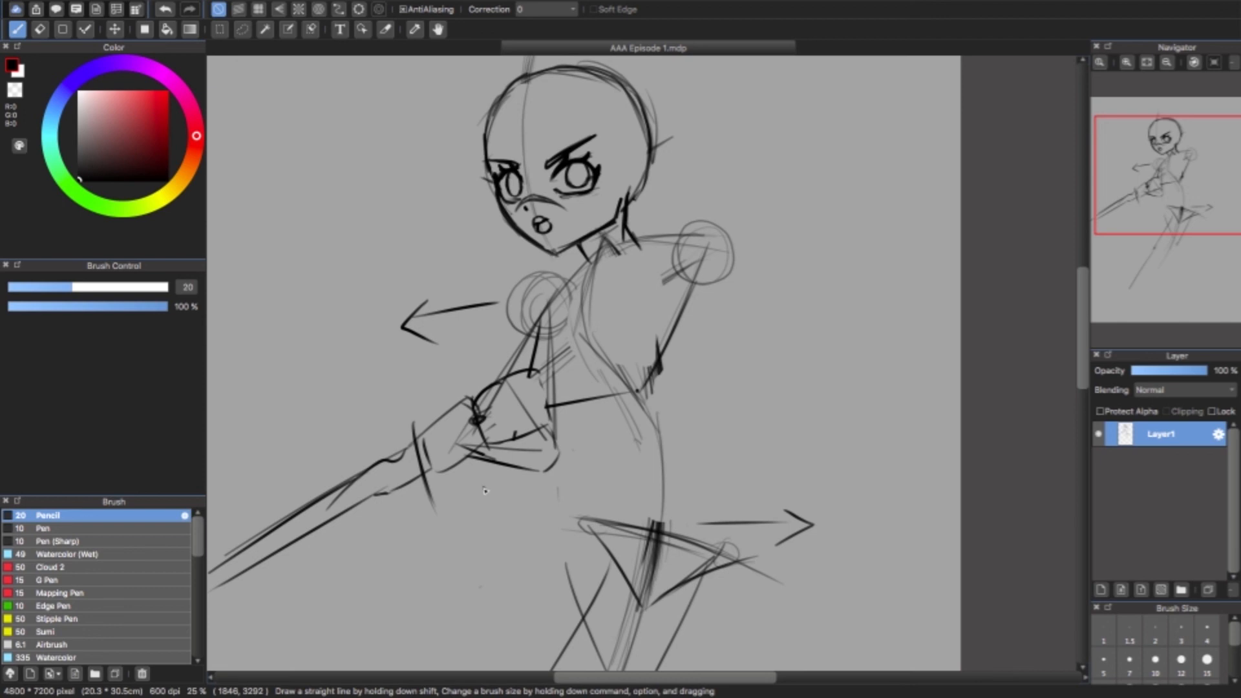
pyautogui.press('super+z')
pyautogui.press('super+z')
pyautogui.press('super+z')
pyautogui.press('super+z')
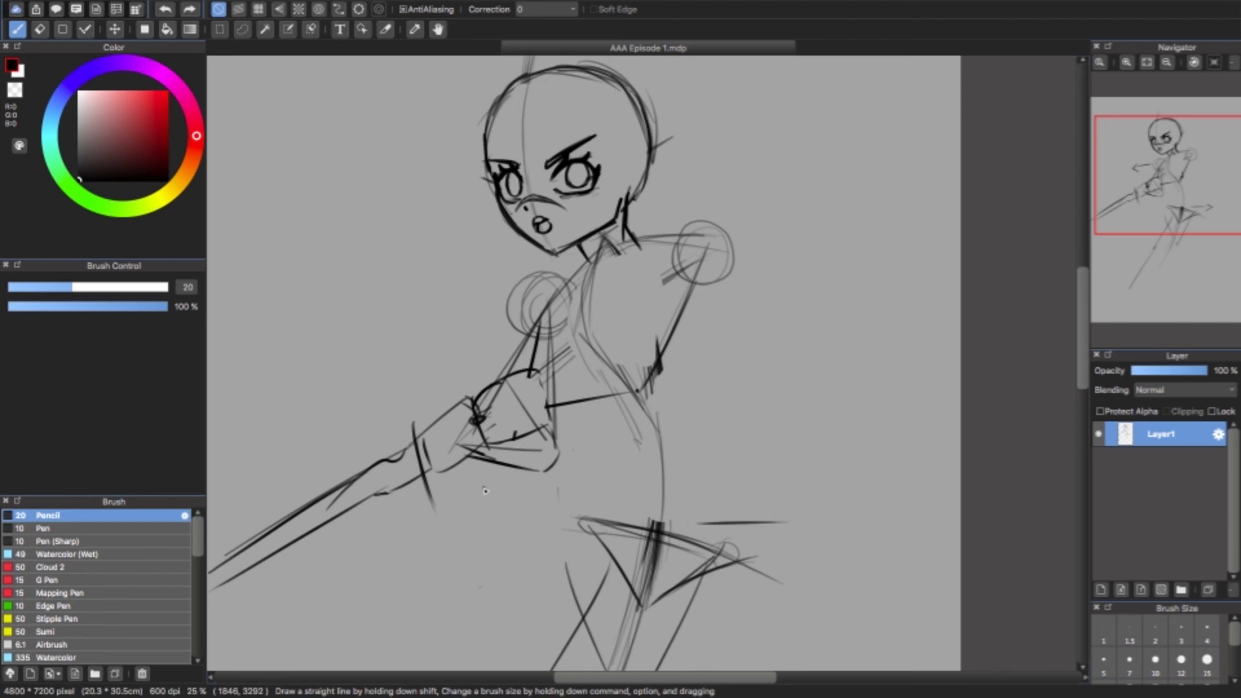
# - Draw the right shoulder's top line and block in the right arm with muscle ovals and an elbow circle
pyautogui.moveTo(570, 313)
pyautogui.mouseDown()
pyautogui.moveTo(565, 301)
pyautogui.moveTo(557, 335)
pyautogui.mouseUp()
pyautogui.moveTo(633, 235); pyautogui.dragTo(710, 231)
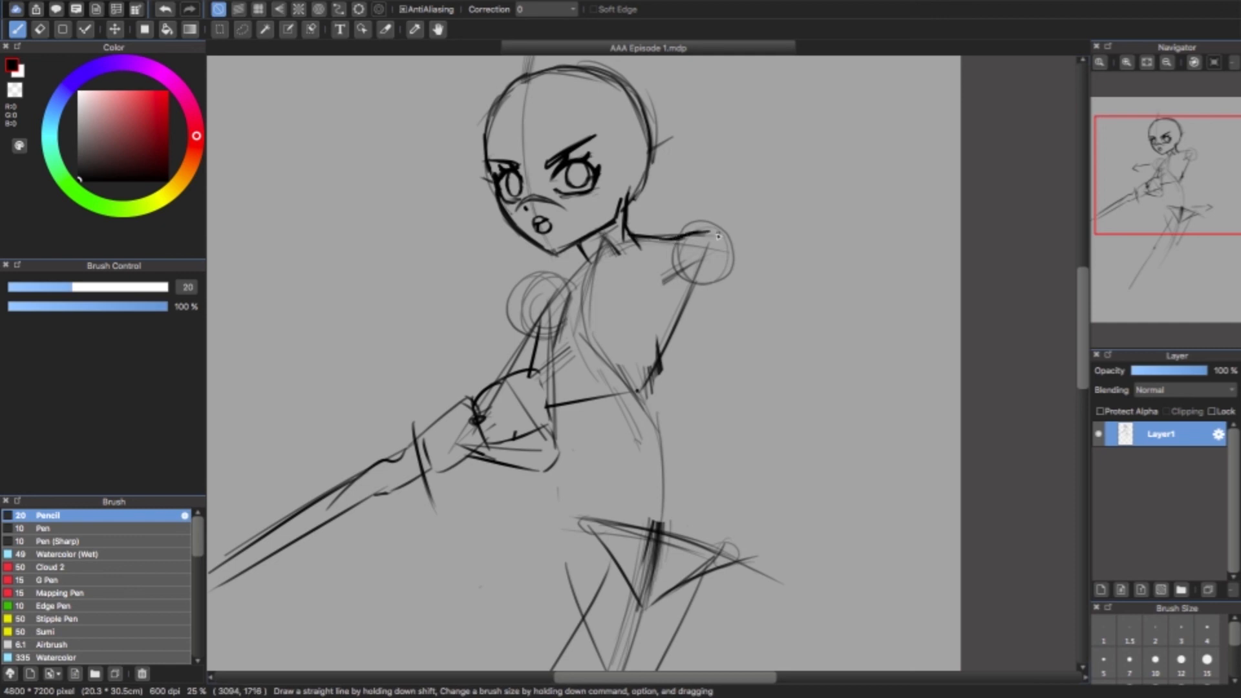
pyautogui.moveTo(700, 254); pyautogui.dragTo(647, 360)
pyautogui.moveTo(676, 276)
pyautogui.mouseDown()
pyautogui.moveTo(651, 386)
pyautogui.moveTo(713, 286)
pyautogui.mouseUp()
pyautogui.moveTo(629, 381)
pyautogui.mouseDown()
pyautogui.moveTo(619, 415)
pyautogui.moveTo(537, 404)
pyautogui.moveTo(604, 384)
pyautogui.moveTo(583, 424)
pyautogui.moveTo(622, 377)
pyautogui.mouseUp()
pyautogui.moveTo(683, 283)
pyautogui.mouseDown()
pyautogui.moveTo(661, 382)
pyautogui.moveTo(647, 392)
pyautogui.moveTo(695, 248)
pyautogui.moveTo(682, 355)
pyautogui.mouseUp()
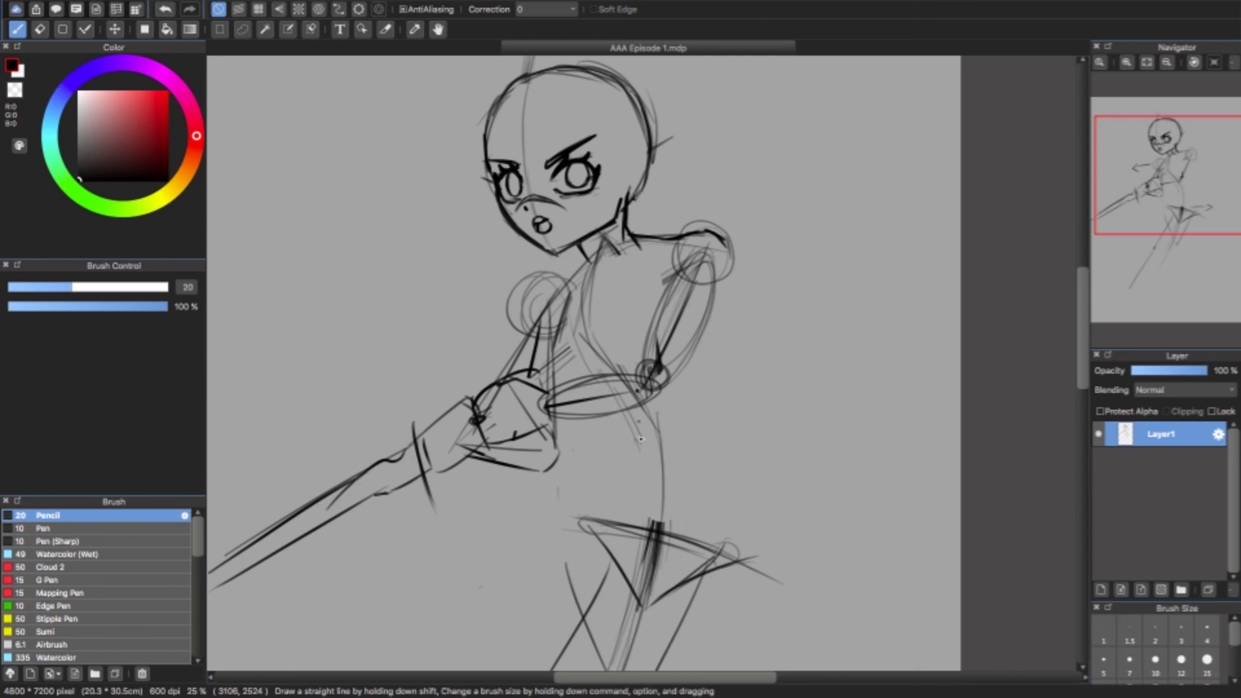
# - Outline the right upper arm and forearm with dark contours from the shoulder through the elbow to the wrist
pyautogui.moveTo(727, 252)
pyautogui.mouseDown()
pyautogui.moveTo(713, 317)
pyautogui.moveTo(668, 386)
pyautogui.mouseUp()
pyautogui.moveTo(667, 273); pyautogui.dragTo(640, 369)
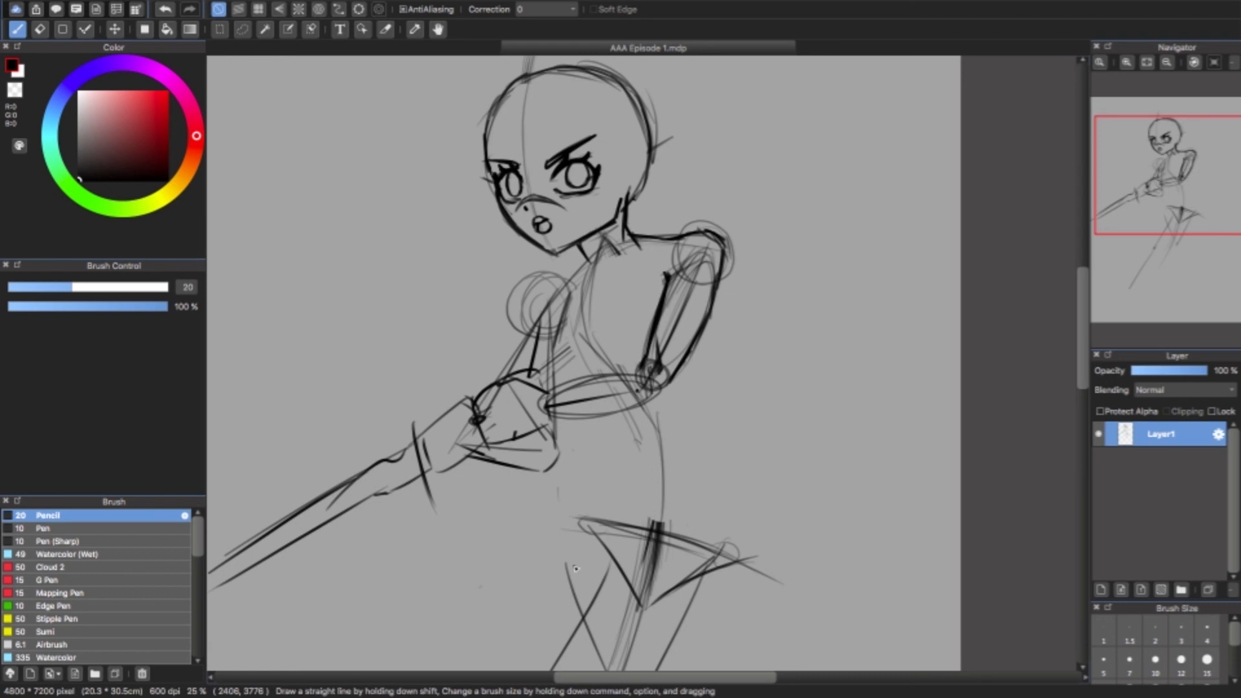
pyautogui.moveTo(637, 373); pyautogui.dragTo(567, 387)
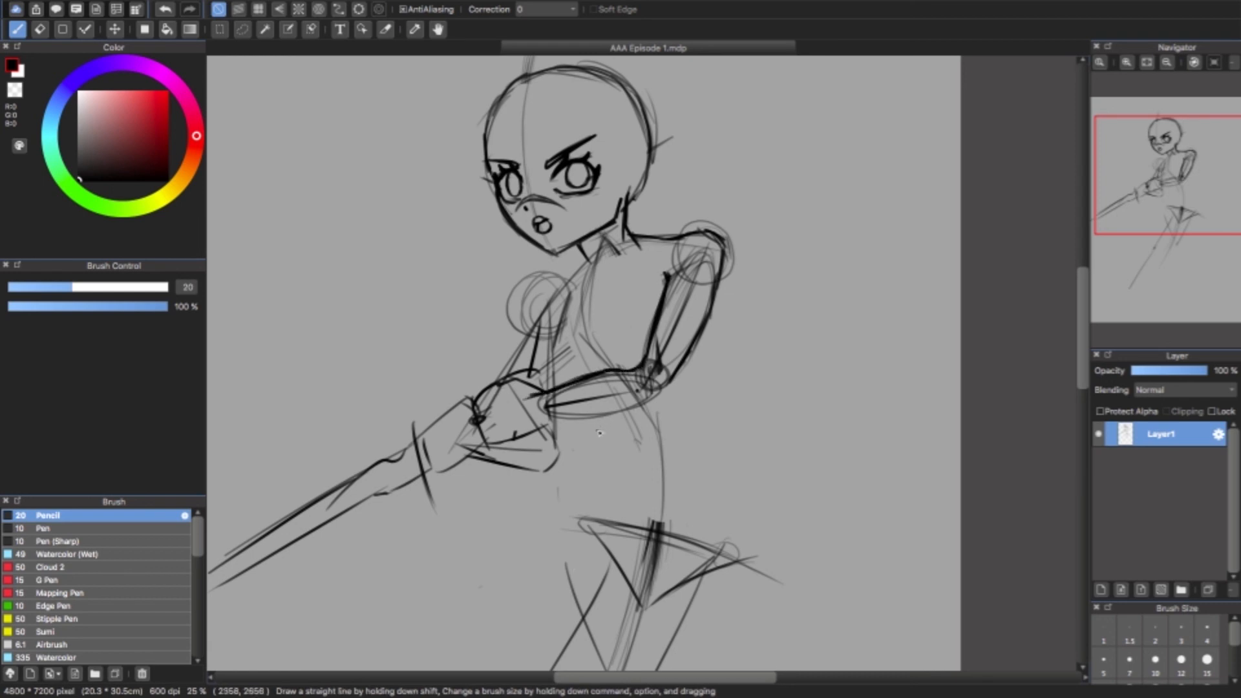
pyautogui.moveTo(544, 420)
pyautogui.mouseDown()
pyautogui.moveTo(636, 414)
pyautogui.moveTo(655, 398)
pyautogui.mouseUp()
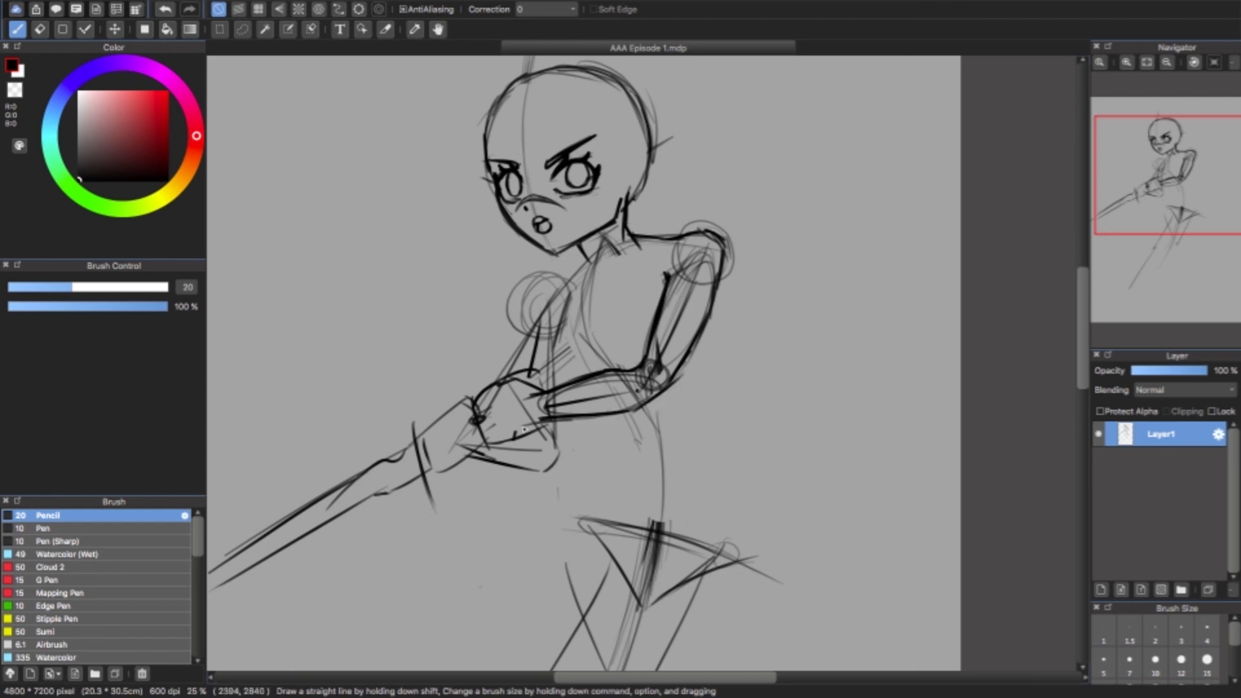
# - Erase the rough construction lines of the right hand, redraw it as an angular fist, and clean up stray lines around it
pyautogui.press('e')
pyautogui.moveTo(510, 414)
pyautogui.mouseDown()
pyautogui.moveTo(497, 388)
pyautogui.moveTo(504, 407)
pyautogui.moveTo(571, 408)
pyautogui.moveTo(499, 389)
pyautogui.mouseUp()
pyautogui.press('b')
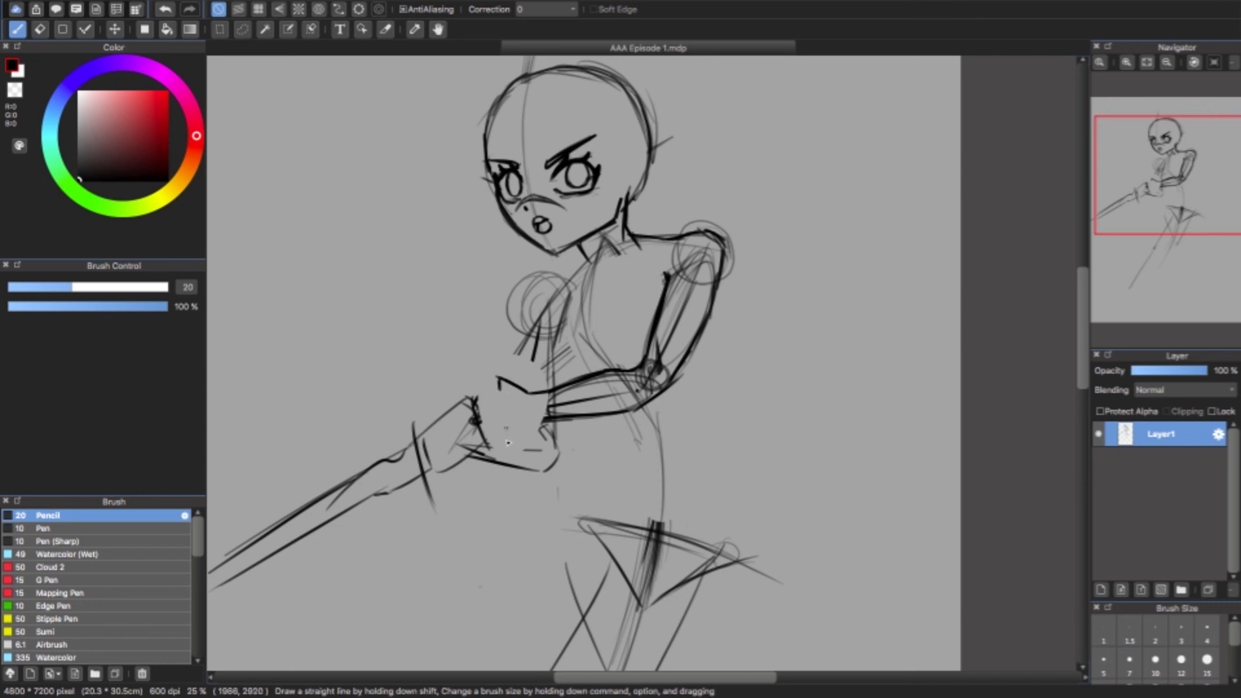
pyautogui.moveTo(503, 387); pyautogui.dragTo(475, 406)
pyautogui.press('super+z')
pyautogui.moveTo(479, 412)
pyautogui.mouseDown()
pyautogui.moveTo(499, 399)
pyautogui.moveTo(533, 428)
pyautogui.moveTo(549, 420)
pyautogui.moveTo(488, 452)
pyautogui.mouseUp()
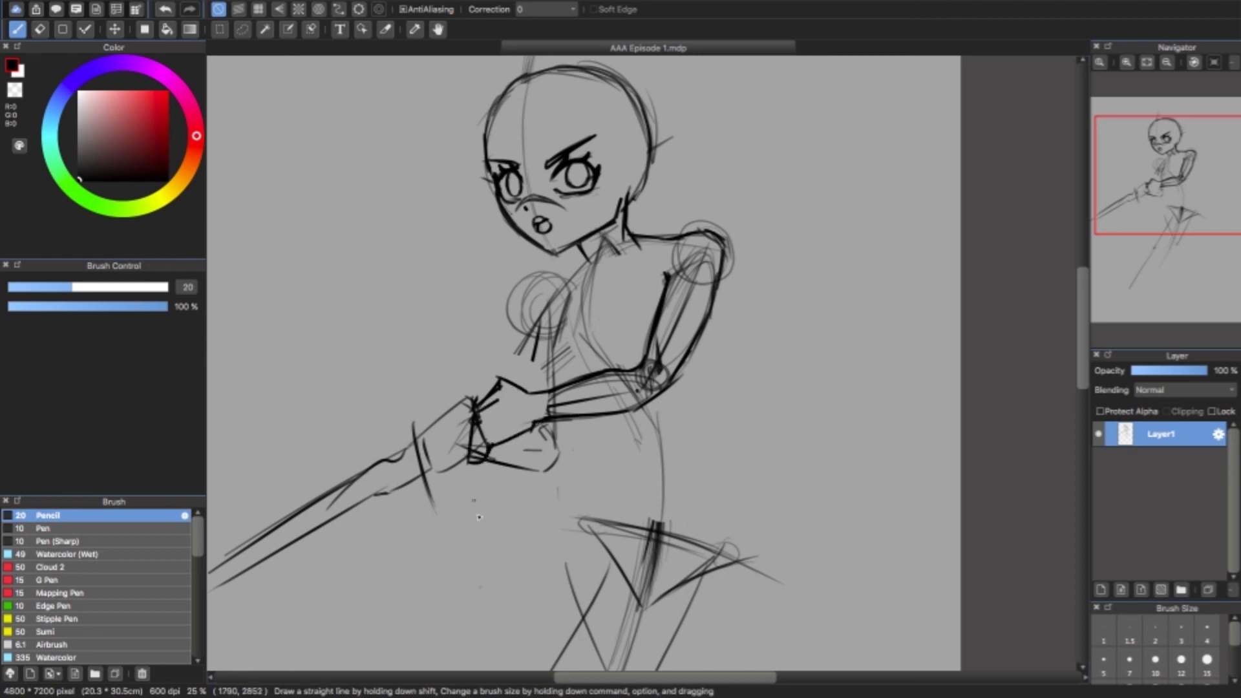
pyautogui.press('e')
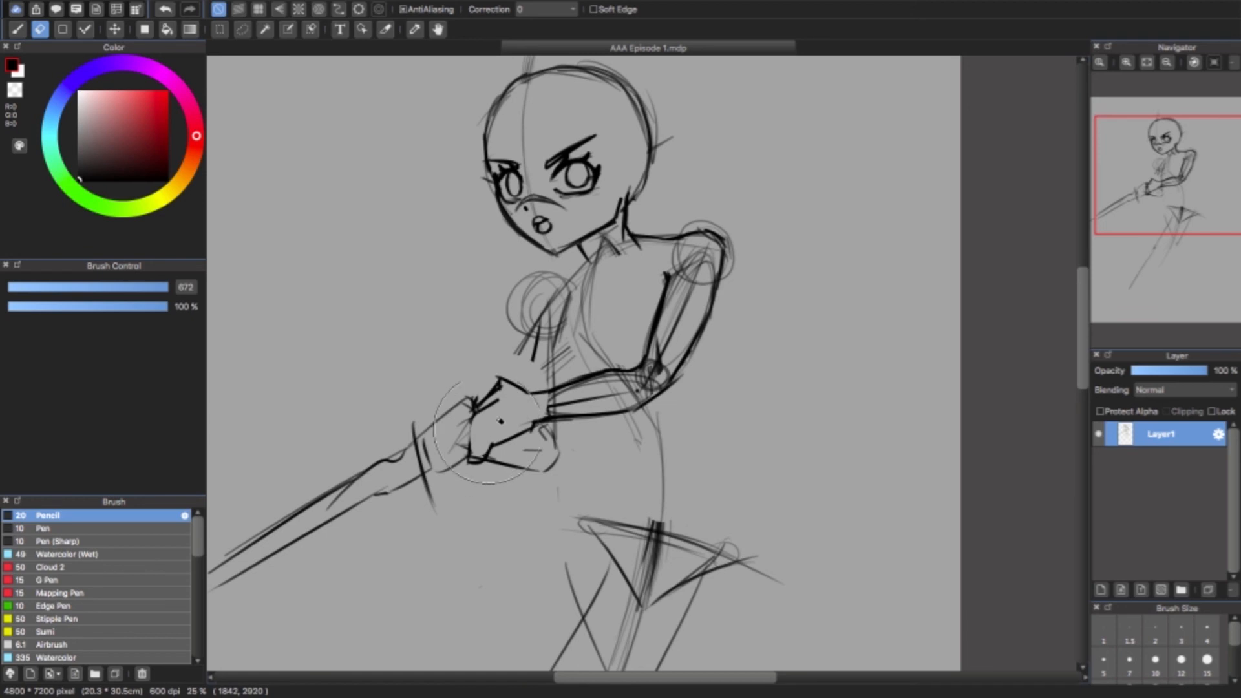
pyautogui.moveTo(475, 446)
pyautogui.mouseDown()
pyautogui.moveTo(485, 439)
pyautogui.moveTo(464, 460)
pyautogui.moveTo(486, 457)
pyautogui.mouseUp()
pyautogui.press('b')
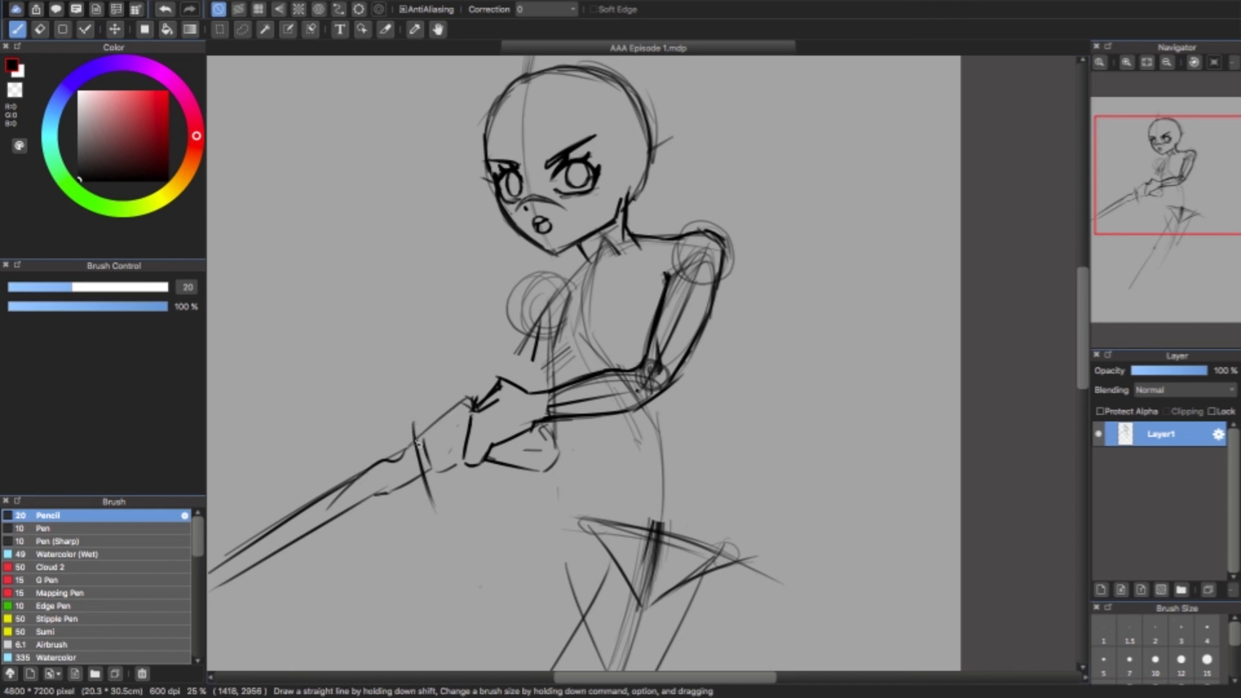
# - Outline the front fist with dark angular strokes and reinforce the long weapon lines extending down-left from it
pyautogui.moveTo(414, 425)
pyautogui.mouseDown()
pyautogui.moveTo(430, 418)
pyautogui.moveTo(427, 483)
pyautogui.moveTo(467, 411)
pyautogui.mouseUp()
pyautogui.moveTo(415, 426); pyautogui.dragTo(461, 392)
pyautogui.moveTo(428, 484); pyautogui.dragTo(442, 466)
pyautogui.moveTo(445, 464)
pyautogui.mouseDown()
pyautogui.moveTo(469, 451)
pyautogui.moveTo(211, 572)
pyautogui.mouseUp()
pyautogui.moveTo(411, 474); pyautogui.dragTo(208, 585)
pyautogui.moveTo(429, 472); pyautogui.dragTo(208, 597)
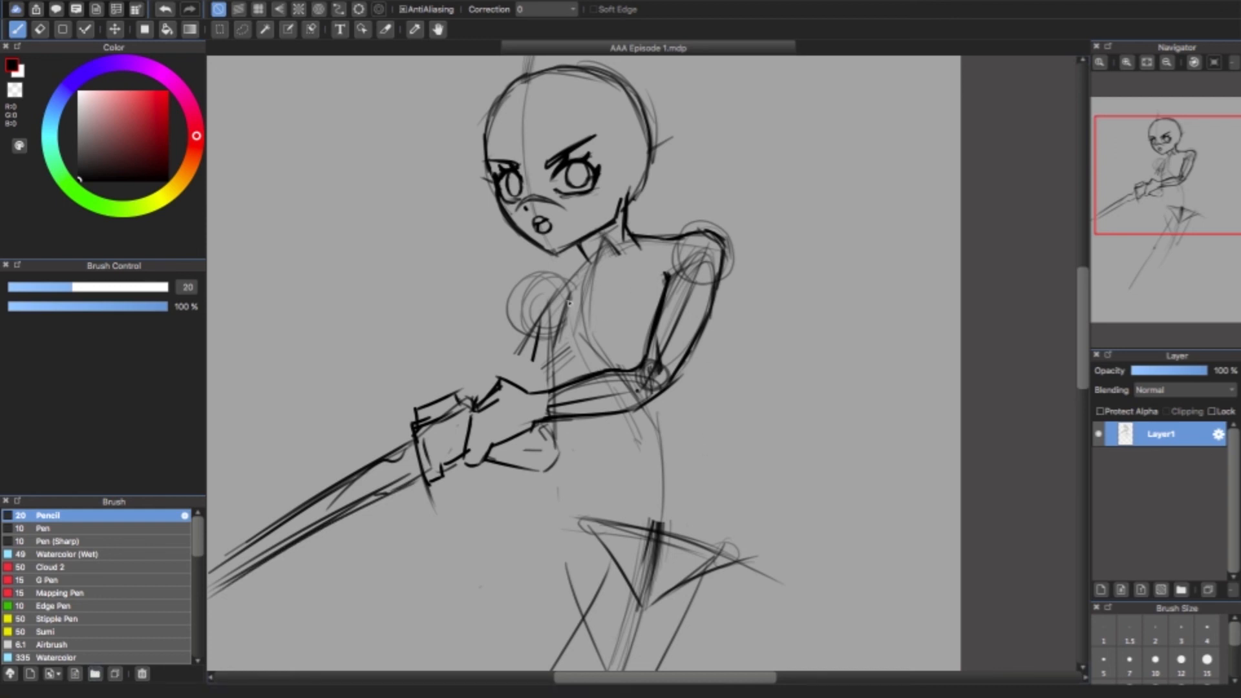
# - Outline the left shoulder, upper arm and elbow with dark contours, and add a short chest contour beside the arm
pyautogui.moveTo(565, 297); pyautogui.dragTo(556, 344)
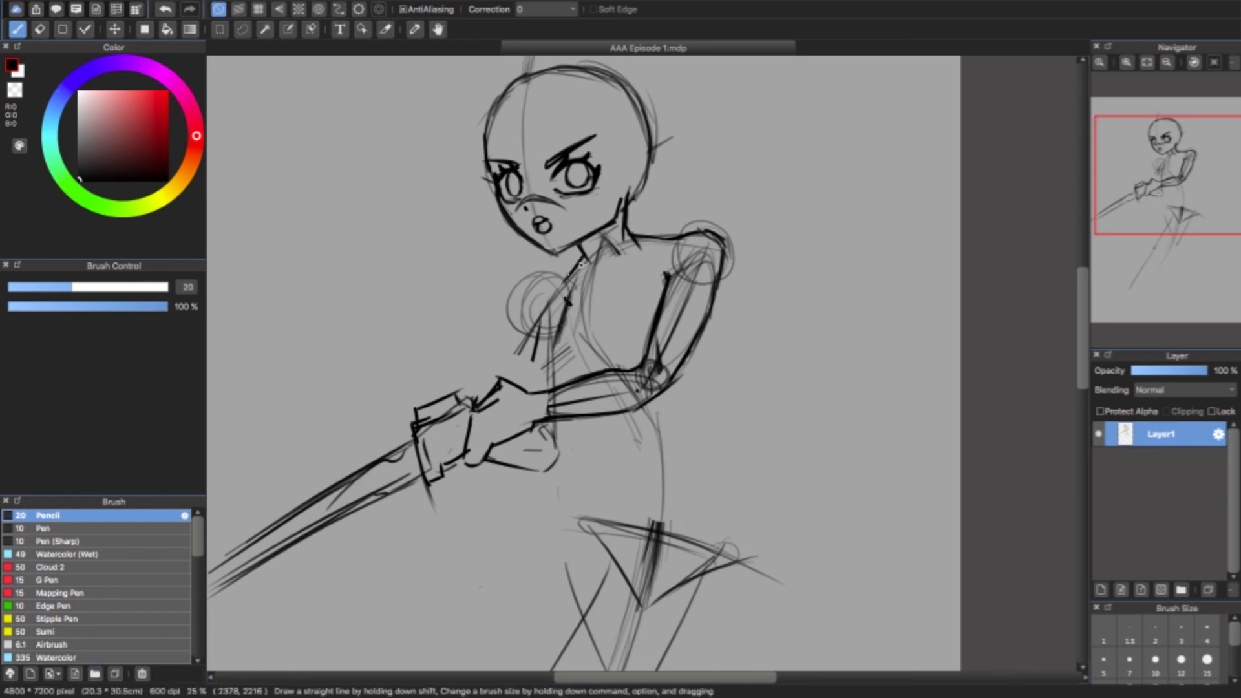
pyautogui.moveTo(537, 283)
pyautogui.mouseDown()
pyautogui.moveTo(522, 302)
pyautogui.moveTo(526, 387)
pyautogui.moveTo(559, 450)
pyautogui.mouseUp()
pyautogui.moveTo(495, 460); pyautogui.dragTo(559, 455)
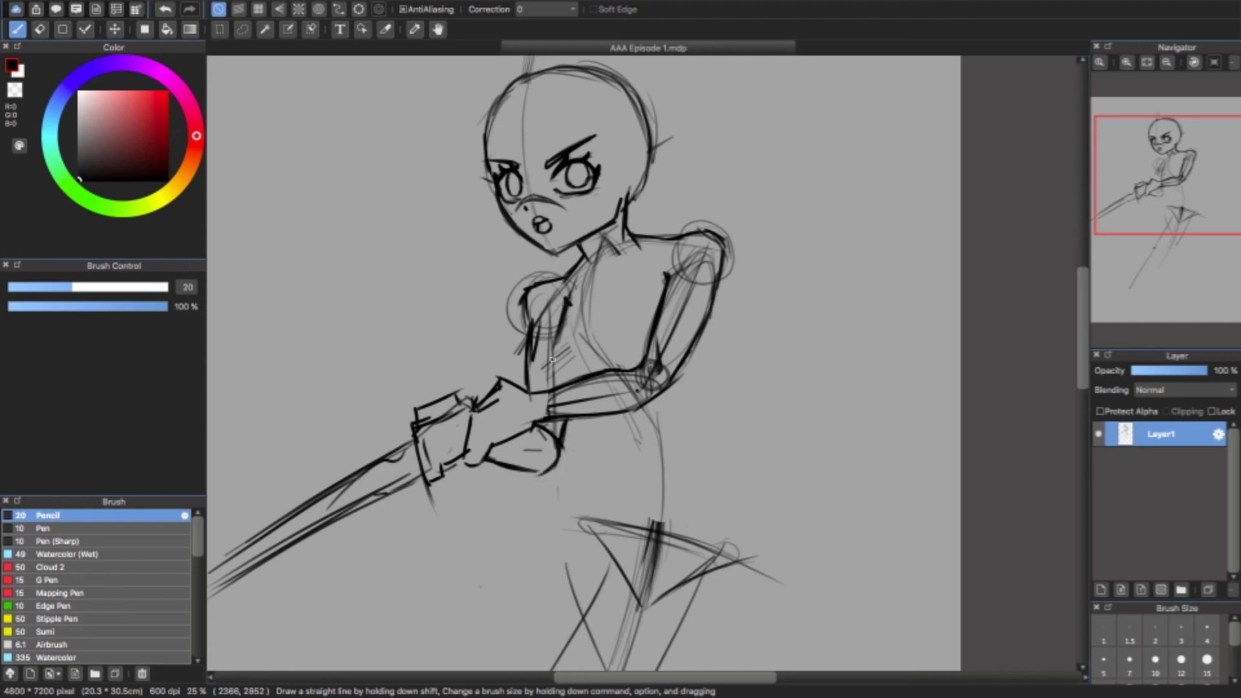
pyautogui.moveTo(554, 354); pyautogui.dragTo(567, 374)
# - Sketch the torso's right contour down behind the bent arm and start the left waist contour below the forearm
pyautogui.moveTo(715, 296); pyautogui.dragTo(702, 398)
pyautogui.moveTo(710, 353); pyautogui.dragTo(696, 423)
pyautogui.moveTo(595, 416); pyautogui.dragTo(631, 453)
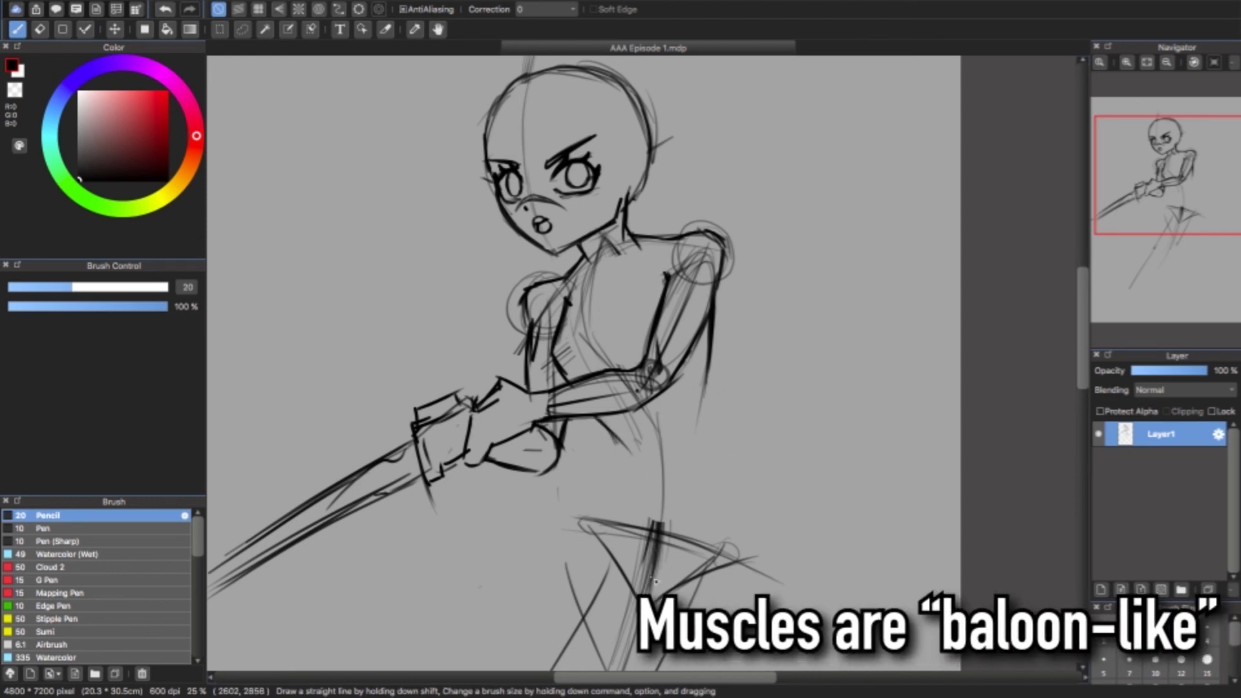
pyautogui.moveTo(717, 308); pyautogui.dragTo(698, 429)
pyautogui.moveTo(718, 342); pyautogui.dragTo(704, 422)
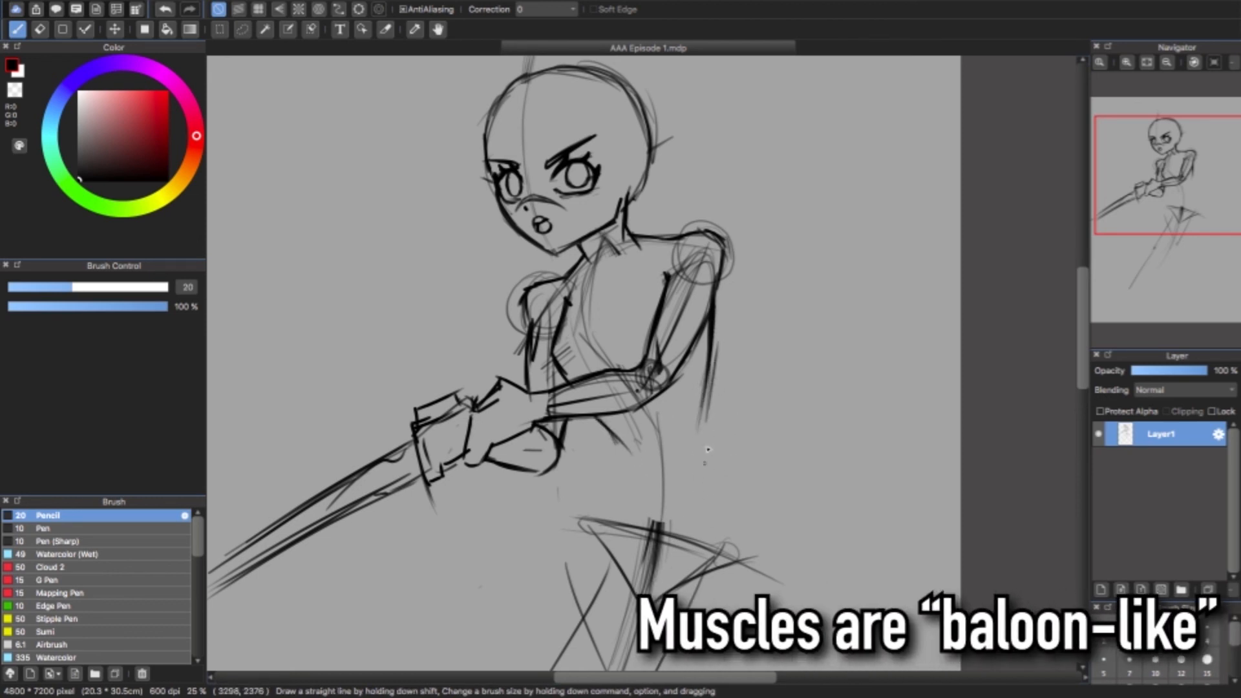
# - Extend the torso's right contour down to the hip and curve the left waist line out to the pelvis corner
pyautogui.moveTo(708, 369)
pyautogui.mouseDown()
pyautogui.moveTo(700, 448)
pyautogui.moveTo(717, 479)
pyautogui.mouseUp()
pyautogui.moveTo(711, 405); pyautogui.dragTo(725, 515)
pyautogui.moveTo(709, 442); pyautogui.dragTo(728, 539)
pyautogui.moveTo(621, 441); pyautogui.dragTo(581, 534)
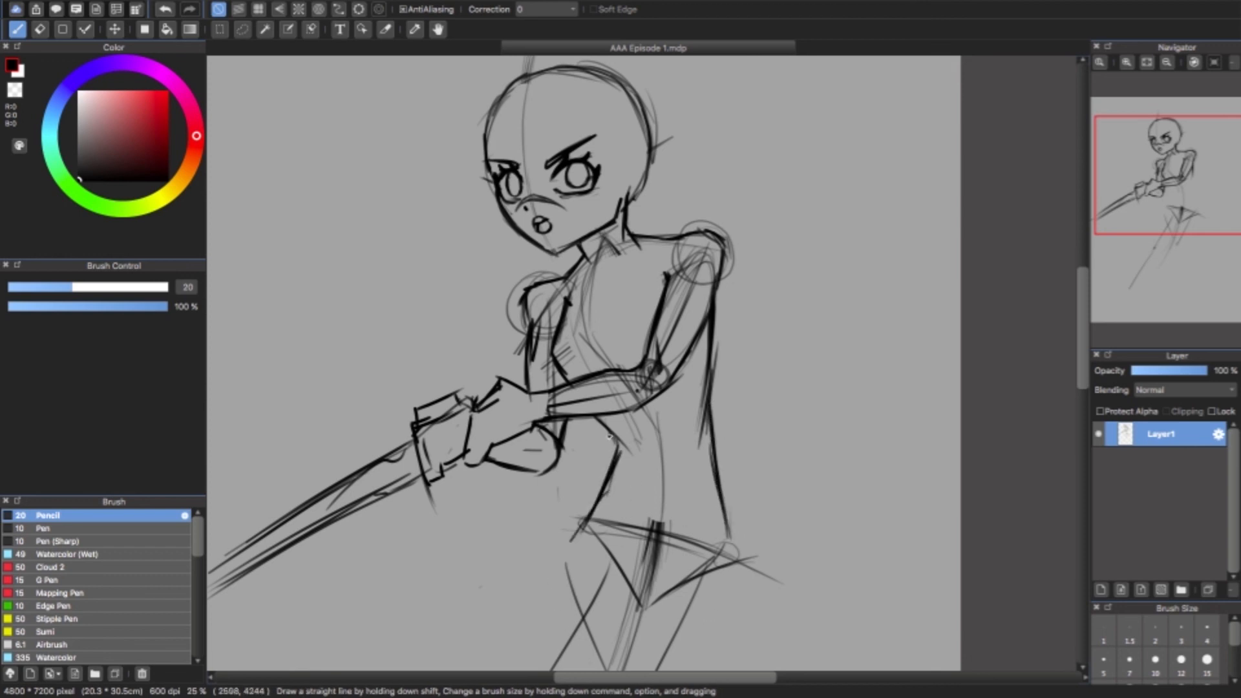
pyautogui.moveTo(616, 443); pyautogui.dragTo(575, 546)
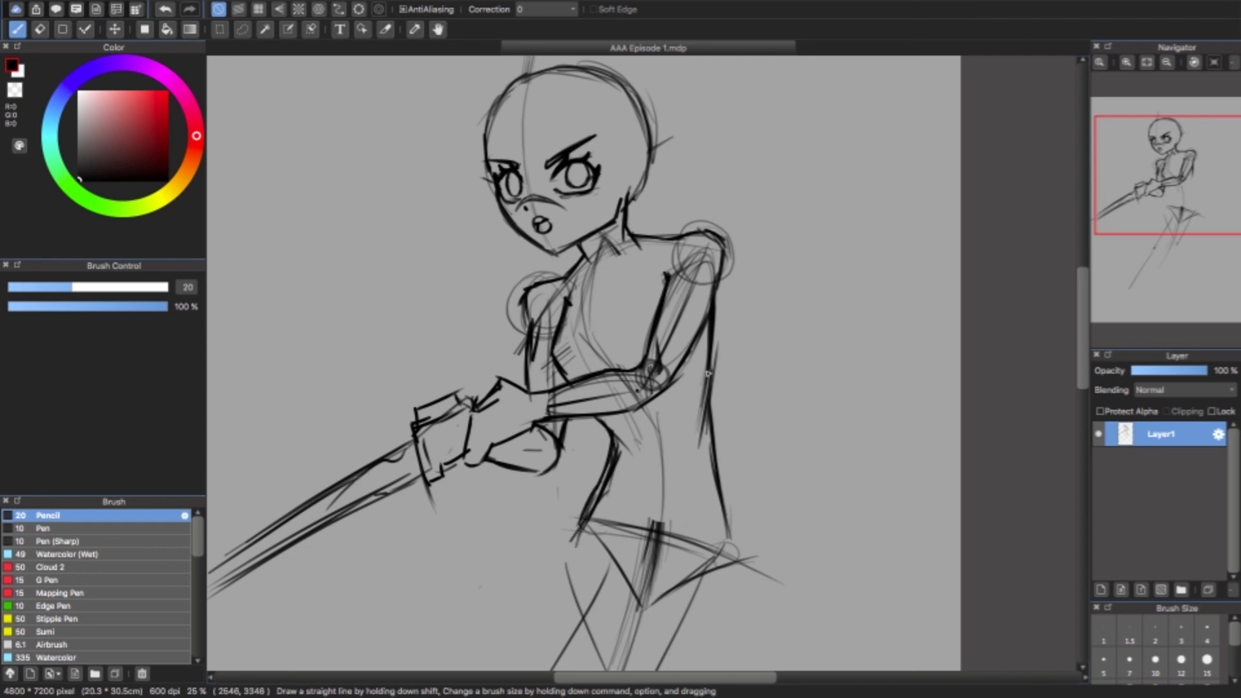
# - Try darker strokes over the torso's right side from the armpit to the hip, and undo them
pyautogui.moveTo(716, 298); pyautogui.dragTo(719, 461)
pyautogui.moveTo(715, 406); pyautogui.dragTo(736, 508)
pyautogui.moveTo(724, 464); pyautogui.dragTo(734, 557)
pyautogui.hotkey('ctrl', 'z')
pyautogui.hotkey('ctrl', 'z')
pyautogui.hotkey('ctrl', 'z')
pyautogui.hotkey('ctrl', 'z')
# - Redraw the torso's right contour in overlapping dark strokes from the armpit through the waist and around the hip
pyautogui.moveTo(719, 265); pyautogui.dragTo(711, 365)
pyautogui.moveTo(721, 300); pyautogui.dragTo(708, 404)
pyautogui.moveTo(711, 358); pyautogui.dragTo(707, 416)
pyautogui.moveTo(713, 363); pyautogui.dragTo(714, 437)
pyautogui.moveTo(711, 394); pyautogui.dragTo(731, 495)
pyautogui.moveTo(709, 427); pyautogui.dragTo(735, 551)
pyautogui.moveTo(723, 476); pyautogui.dragTo(726, 573)
pyautogui.moveTo(731, 557); pyautogui.dragTo(706, 601)
pyautogui.moveTo(710, 373); pyautogui.dragTo(718, 465)
pyautogui.moveTo(711, 417); pyautogui.dragTo(732, 506)
# - Reinforce the line of action below the pelvis and darken both thigh guidelines from the pelvis triangle down to the knee circles
pyautogui.moveTo(621, 349); pyautogui.dragTo(727, 405)
pyautogui.moveTo(686, 317); pyautogui.dragTo(700, 369)
pyautogui.moveTo(751, 292)
pyautogui.mouseDown()
pyautogui.moveTo(704, 372)
pyautogui.moveTo(755, 284)
pyautogui.mouseUp()
pyautogui.moveTo(1179, 189)
pyautogui.mouseDown()
pyautogui.moveTo(1194, 196)
pyautogui.moveTo(1179, 193)
pyautogui.moveTo(1184, 251)
pyautogui.moveTo(1162, 243)
pyautogui.moveTo(1160, 256)
pyautogui.moveTo(1160, 242)
pyautogui.mouseUp()
pyautogui.moveTo(739, 340)
pyautogui.mouseDown()
pyautogui.moveTo(678, 519)
pyautogui.moveTo(585, 668)
pyautogui.mouseUp()
pyautogui.moveTo(723, 370); pyautogui.dragTo(585, 670)
pyautogui.moveTo(703, 317); pyautogui.dragTo(609, 478)
pyautogui.moveTo(811, 322); pyautogui.dragTo(709, 494)
pyautogui.moveTo(787, 368); pyautogui.dragTo(727, 471)
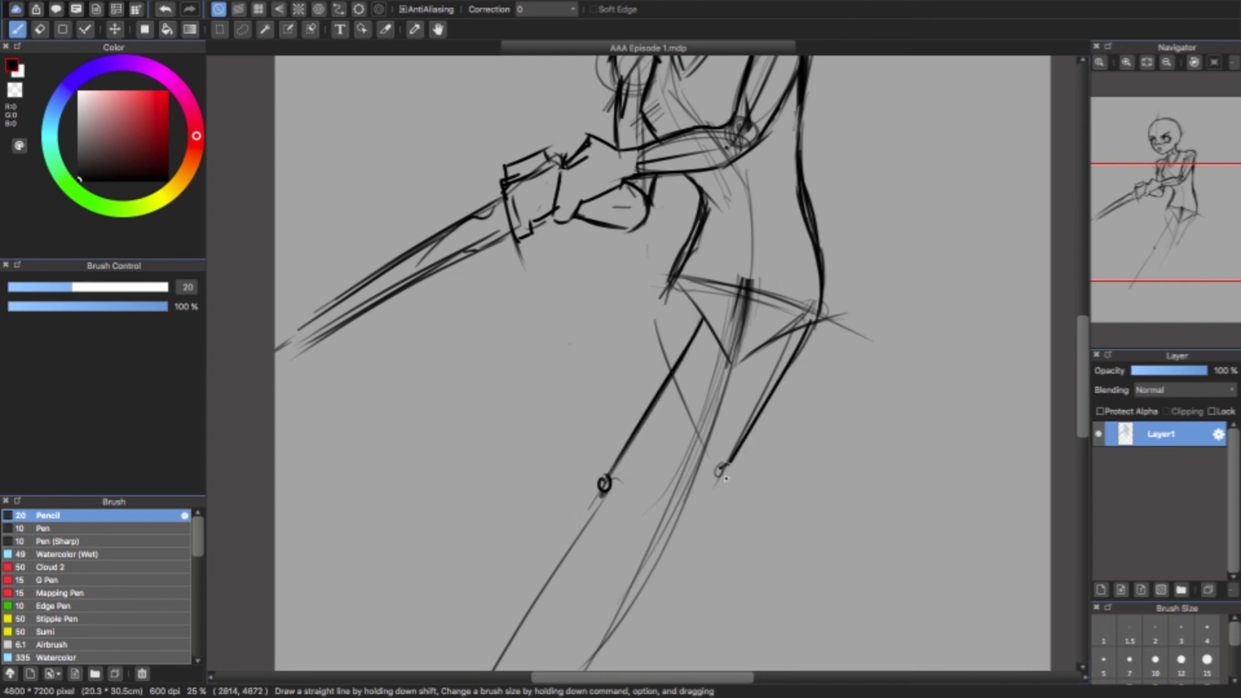
# - Reinforce the left leg's guideline below the knee and mark the ankle joint at its end
pyautogui.moveTo(1123, 222); pyautogui.dragTo(1152, 244)
pyautogui.moveTo(731, 353); pyautogui.dragTo(590, 539)
# - Sketch the hair left of the head with a curved outline and long strands flowing down towards the hands
pyautogui.moveTo(1137, 245)
pyautogui.mouseDown()
pyautogui.moveTo(1174, 198)
pyautogui.moveTo(1172, 176)
pyautogui.moveTo(1142, 188)
pyautogui.moveTo(1151, 154)
pyautogui.mouseUp()
pyautogui.moveTo(700, 171)
pyautogui.mouseDown()
pyautogui.moveTo(667, 151)
pyautogui.moveTo(601, 253)
pyautogui.mouseUp()
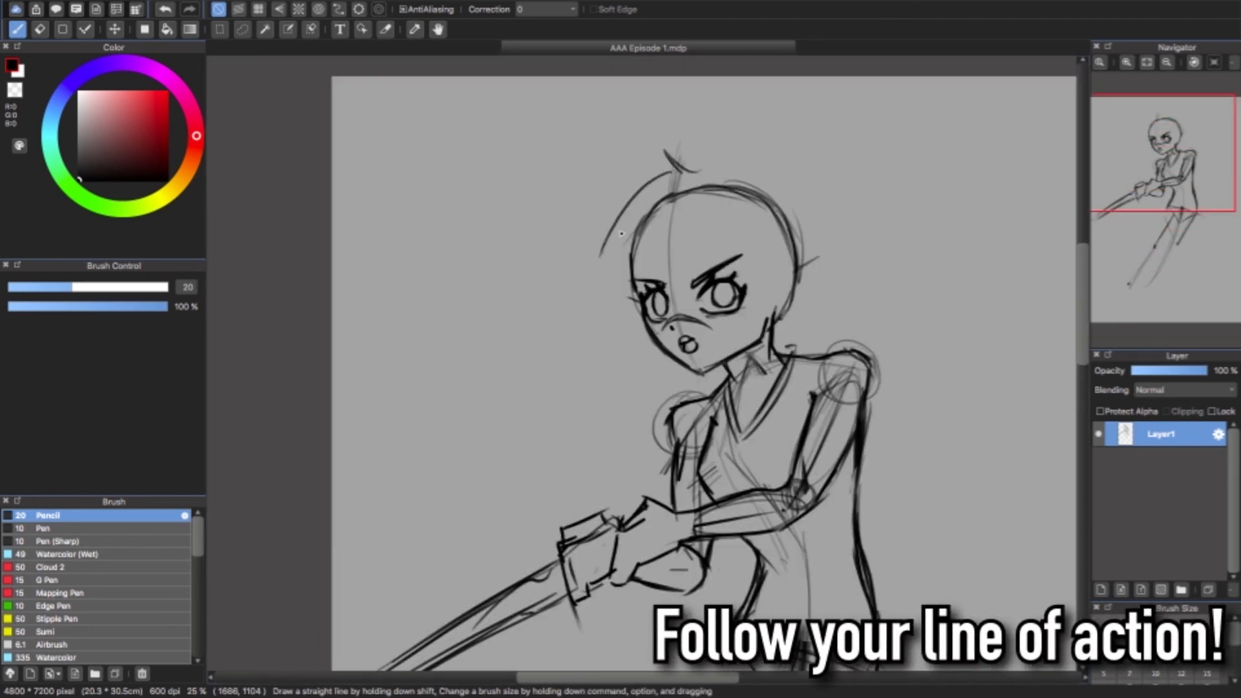
pyautogui.moveTo(631, 294); pyautogui.dragTo(619, 246)
pyautogui.moveTo(625, 310); pyautogui.dragTo(441, 546)
pyautogui.moveTo(569, 425); pyautogui.dragTo(460, 534)
pyautogui.moveTo(585, 456); pyautogui.dragTo(566, 517)
pyautogui.moveTo(614, 424); pyautogui.dragTo(579, 514)
pyautogui.moveTo(732, 172); pyautogui.dragTo(710, 347)
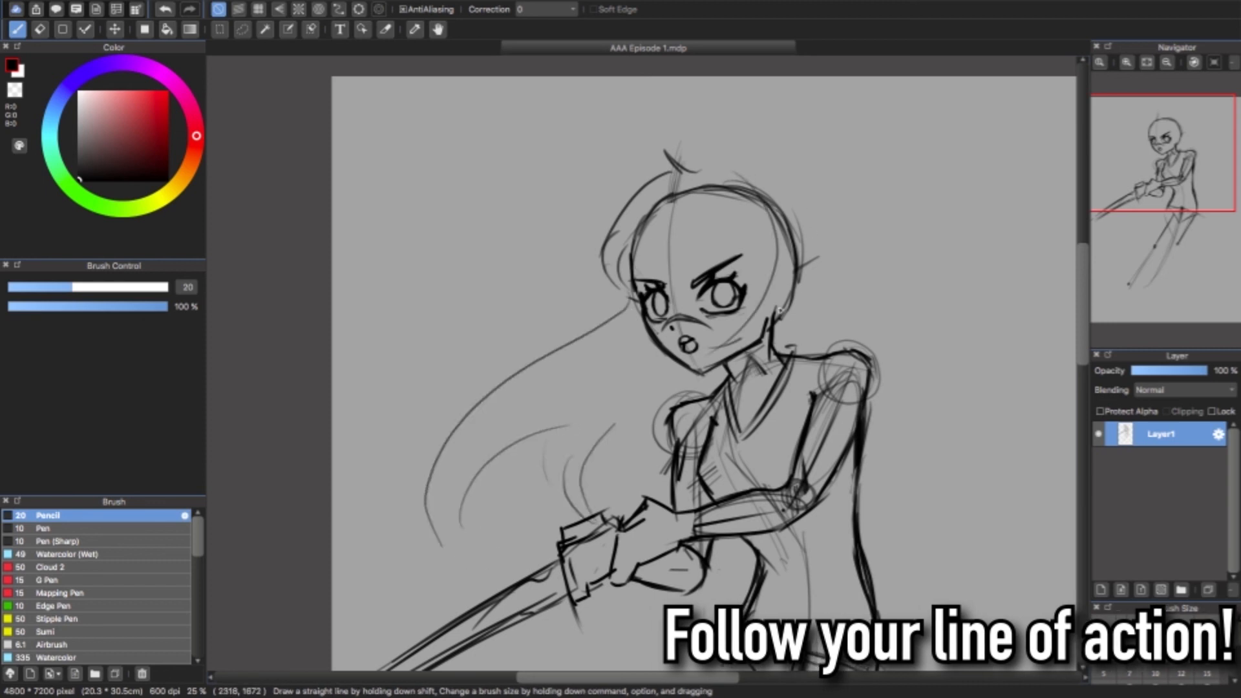
# - Sketch the hair outline around the crown and right side of the head, and add more flowing strands on the left
pyautogui.moveTo(775, 310); pyautogui.dragTo(763, 370)
pyautogui.moveTo(828, 285); pyautogui.dragTo(799, 347)
pyautogui.moveTo(725, 133); pyautogui.dragTo(757, 161)
pyautogui.moveTo(708, 129)
pyautogui.mouseDown()
pyautogui.moveTo(813, 302)
pyautogui.moveTo(799, 337)
pyautogui.mouseUp()
pyautogui.moveTo(622, 308); pyautogui.dragTo(462, 420)
pyautogui.moveTo(601, 411)
pyautogui.mouseDown()
pyautogui.moveTo(482, 512)
pyautogui.moveTo(567, 515)
pyautogui.mouseUp()
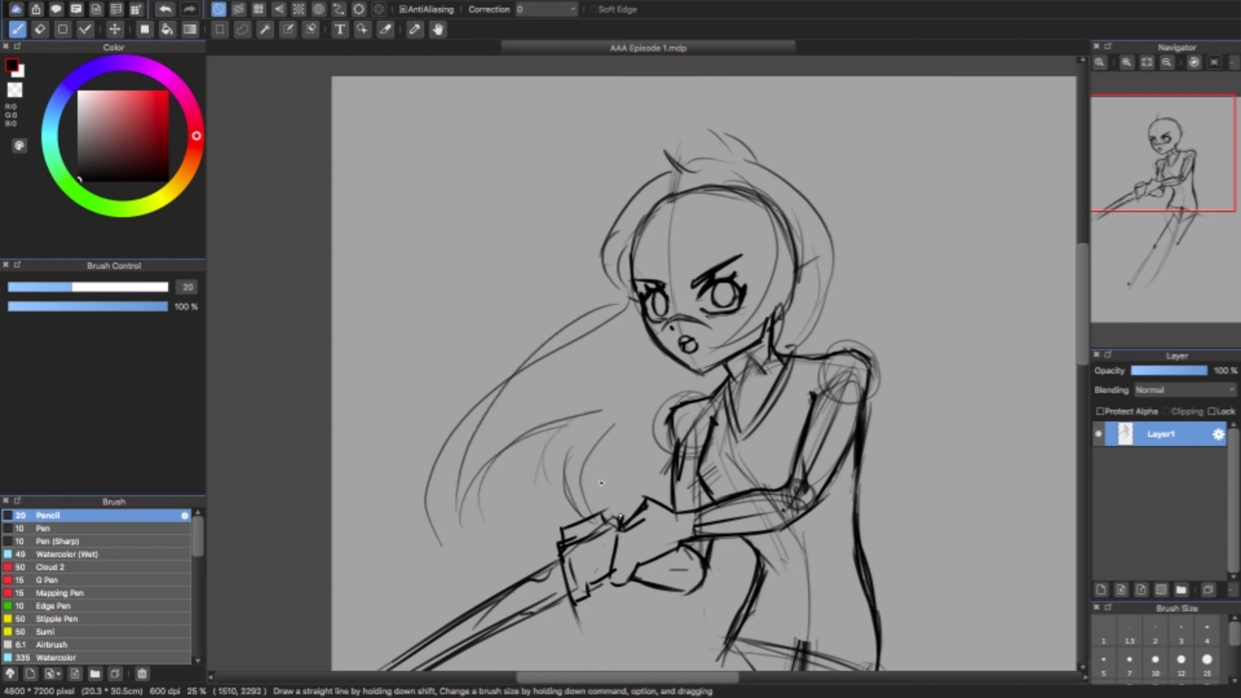
# - Try loose strokes around the left shoulder and beside the right hip, and undo them
pyautogui.scroll(-5, 806, 269)
pyautogui.hscroll(2, 807, 270)
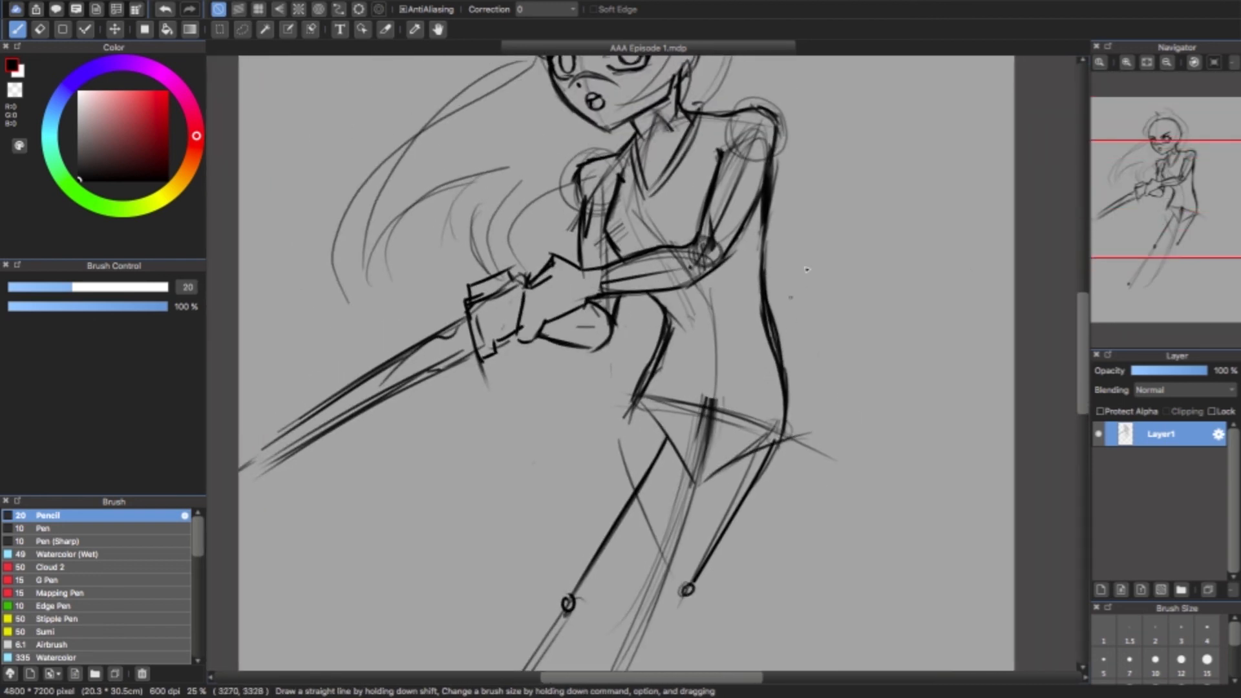
pyautogui.moveTo(572, 199); pyautogui.dragTo(527, 202)
pyautogui.moveTo(648, 246); pyautogui.dragTo(643, 251)
pyautogui.moveTo(814, 349)
pyautogui.mouseDown()
pyautogui.moveTo(902, 356)
pyautogui.moveTo(888, 393)
pyautogui.mouseUp()
pyautogui.press('super+z')
pyautogui.press('super+z')
pyautogui.press('super+z')
pyautogui.press('super+z')
pyautogui.press('super+z')
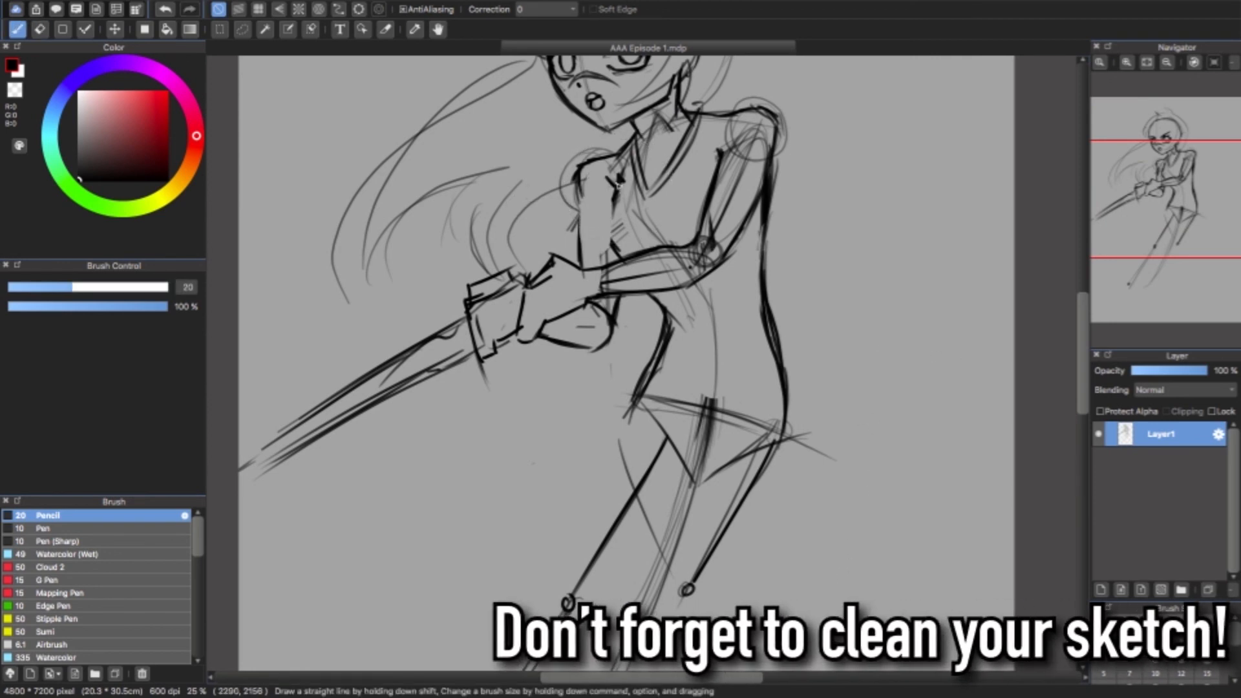
# - Redraw the chest line beside the left upper arm and draw a curved line across the top of the pelvis
pyautogui.moveTo(613, 188); pyautogui.dragTo(603, 233)
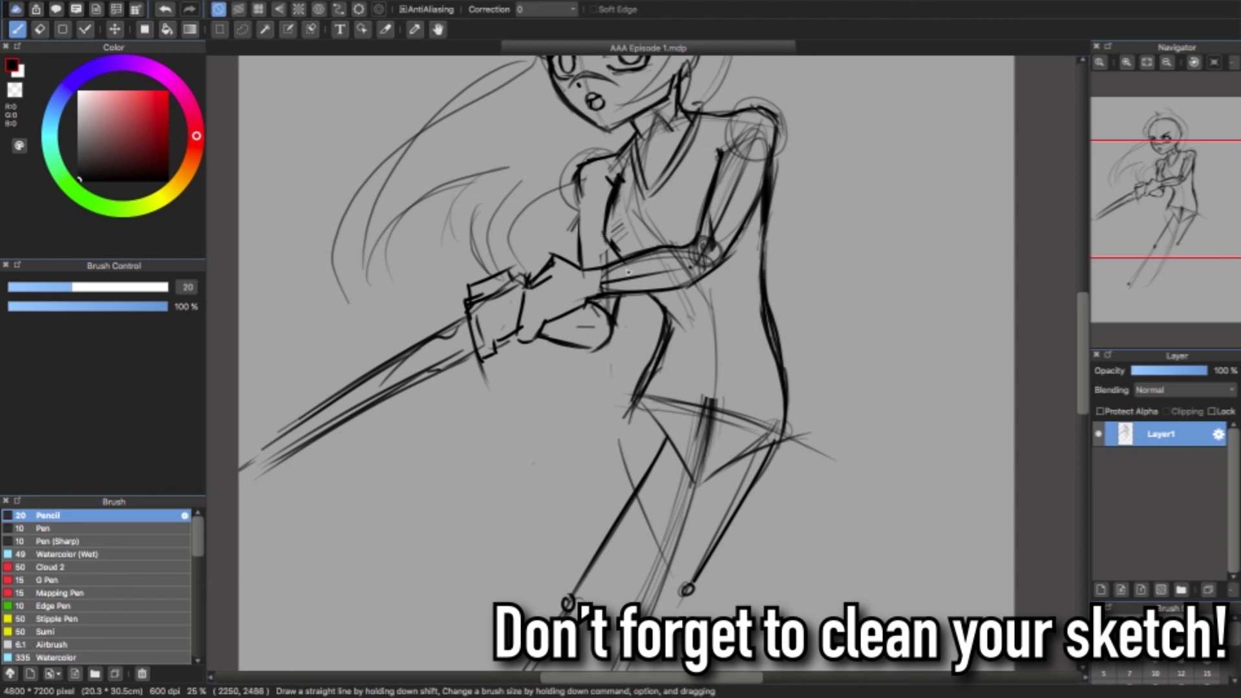
pyautogui.moveTo(655, 369); pyautogui.dragTo(802, 405)
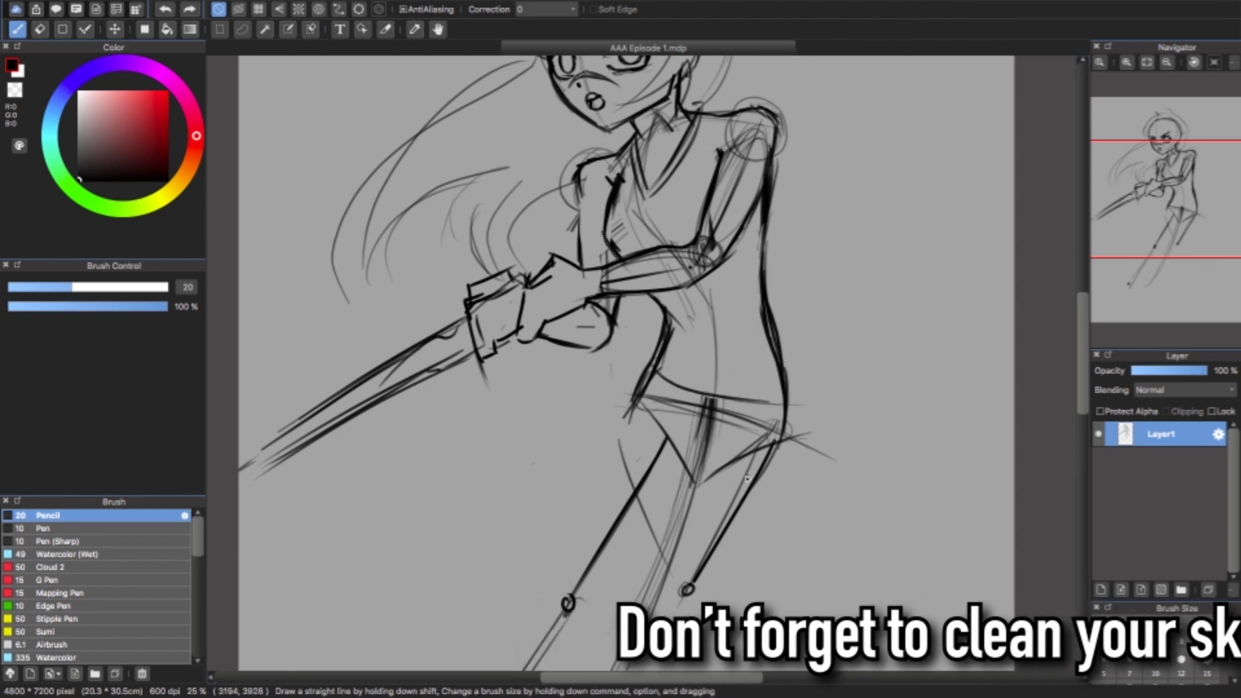
# - Sketch light elongated ovals around both thigh guidelines from the pelvis down to the knee circles
pyautogui.moveTo(649, 446); pyautogui.dragTo(569, 594)
pyautogui.moveTo(679, 462)
pyautogui.mouseDown()
pyautogui.moveTo(575, 608)
pyautogui.moveTo(560, 596)
pyautogui.mouseUp()
pyautogui.moveTo(741, 459); pyautogui.dragTo(680, 611)
pyautogui.moveTo(782, 444); pyautogui.dragTo(725, 589)
pyautogui.moveTo(766, 449); pyautogui.dragTo(687, 578)
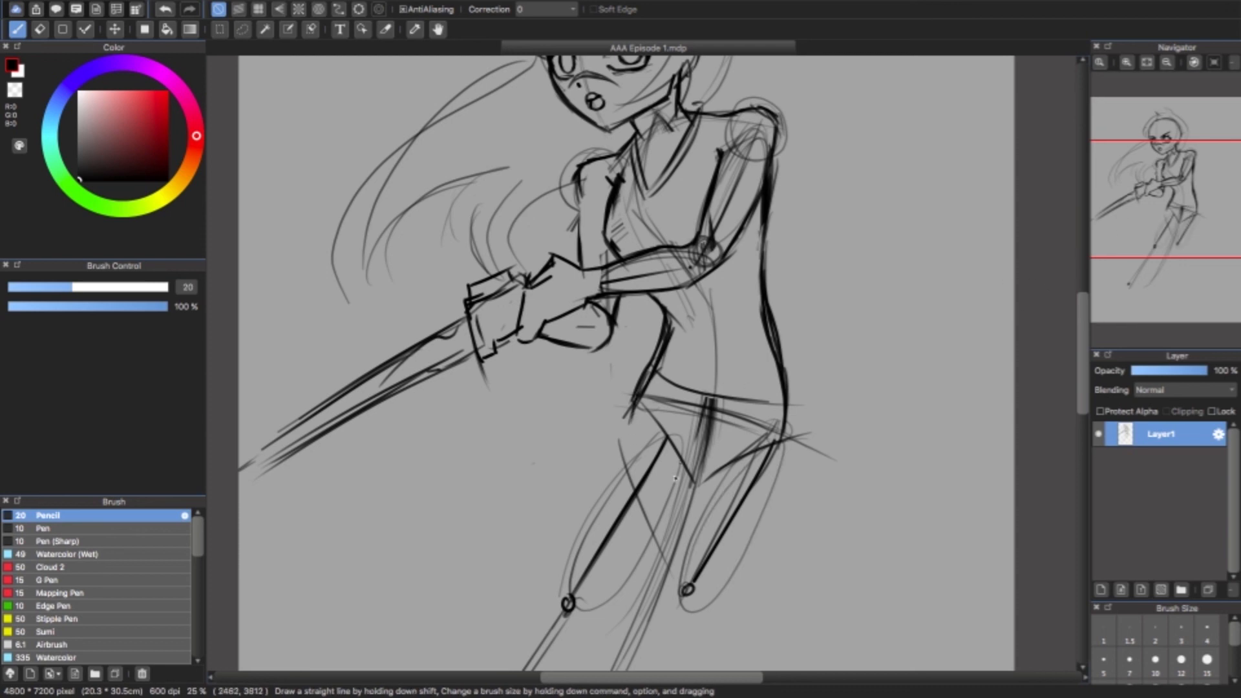
pyautogui.moveTo(577, 564); pyautogui.dragTo(587, 559)
pyautogui.moveTo(757, 457)
pyautogui.mouseDown()
pyautogui.moveTo(707, 506)
pyautogui.moveTo(691, 556)
pyautogui.mouseUp()
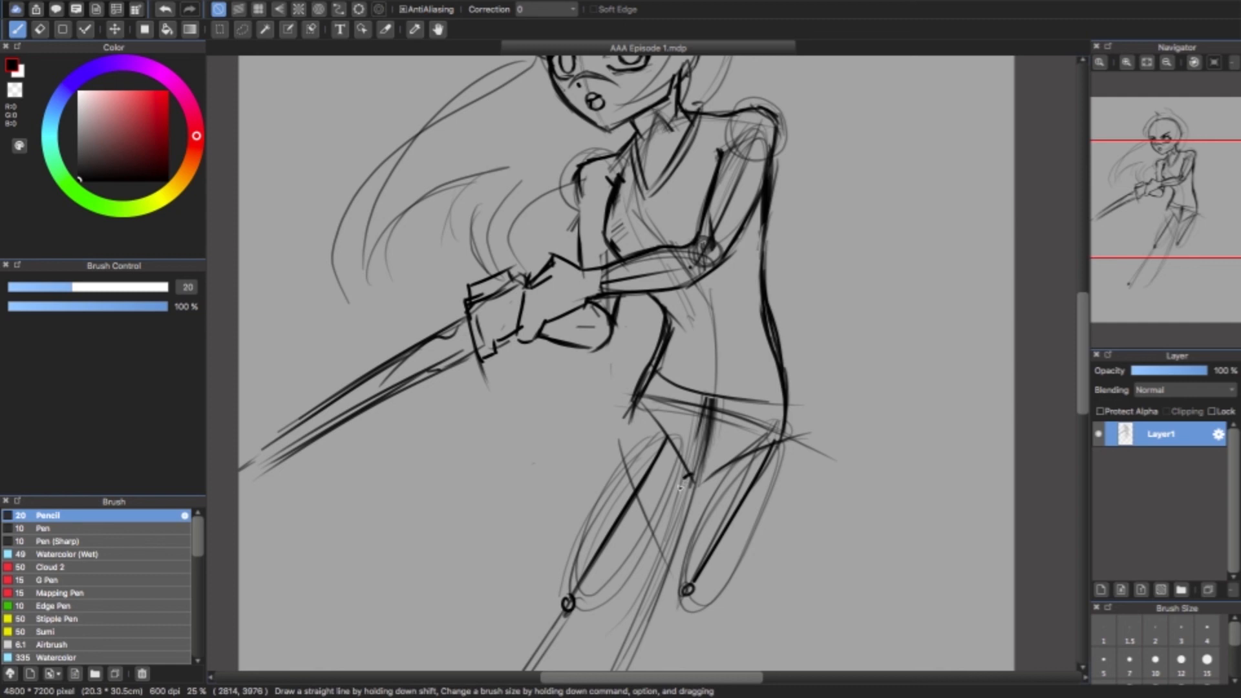
# - Darken the left thigh's outer contour from hip to knee and its inner contour down from the crotch
pyautogui.moveTo(691, 479); pyautogui.dragTo(669, 506)
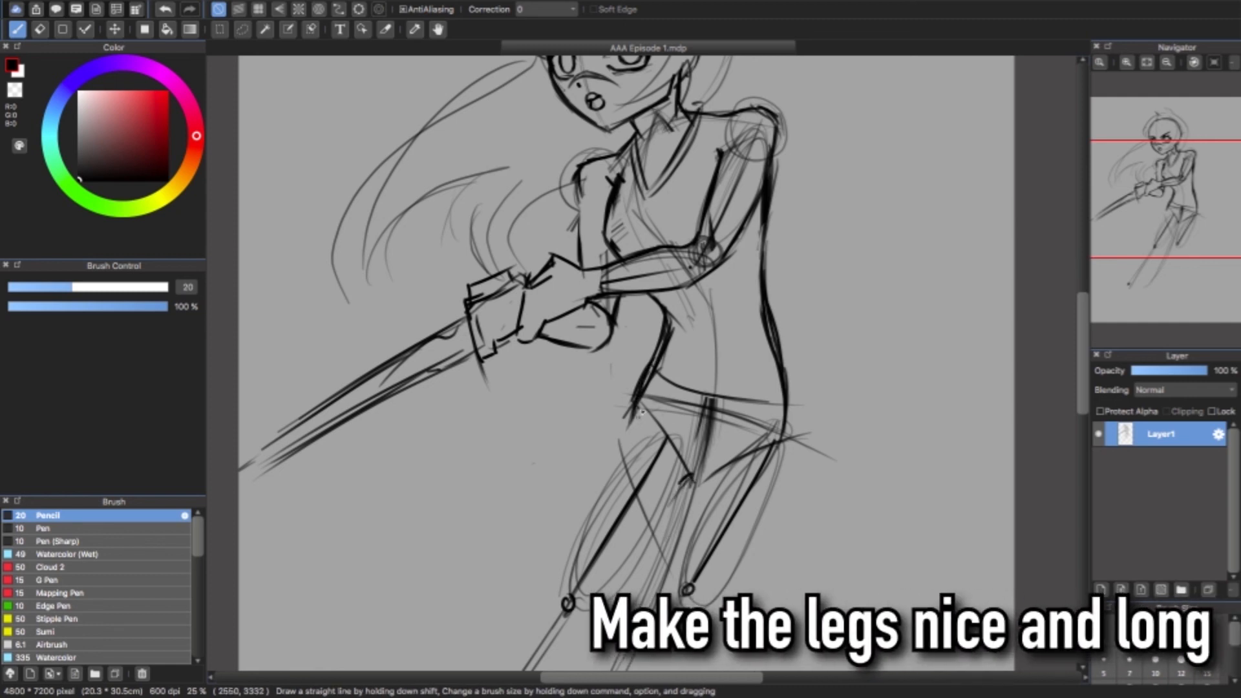
pyautogui.moveTo(635, 403); pyautogui.dragTo(558, 581)
pyautogui.moveTo(588, 519); pyautogui.dragTo(577, 541)
pyautogui.moveTo(671, 502); pyautogui.dragTo(593, 601)
pyautogui.moveTo(682, 481); pyautogui.dragTo(616, 570)
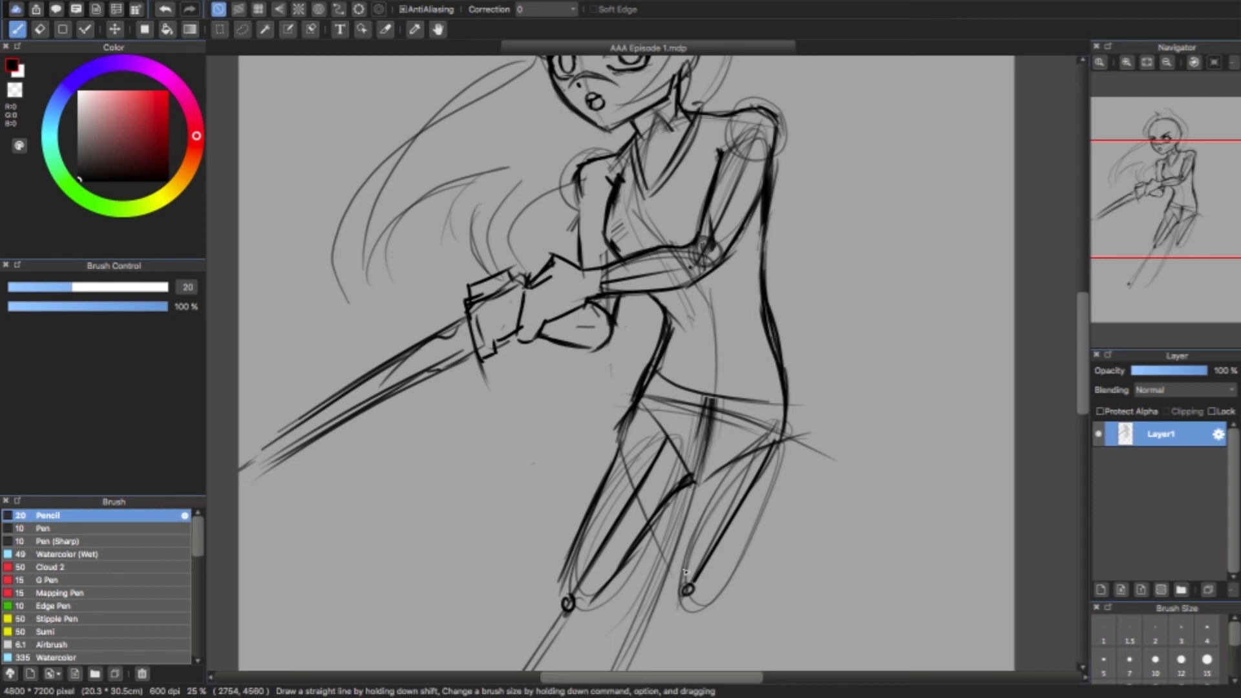
# - Darken the right thigh's inner contour below the crotch and its outer contour from the hip to the knee
pyautogui.moveTo(700, 481); pyautogui.dragTo(684, 580)
pyautogui.moveTo(690, 524); pyautogui.dragTo(677, 582)
pyautogui.moveTo(784, 439); pyautogui.dragTo(740, 540)
pyautogui.moveTo(770, 475); pyautogui.dragTo(709, 596)
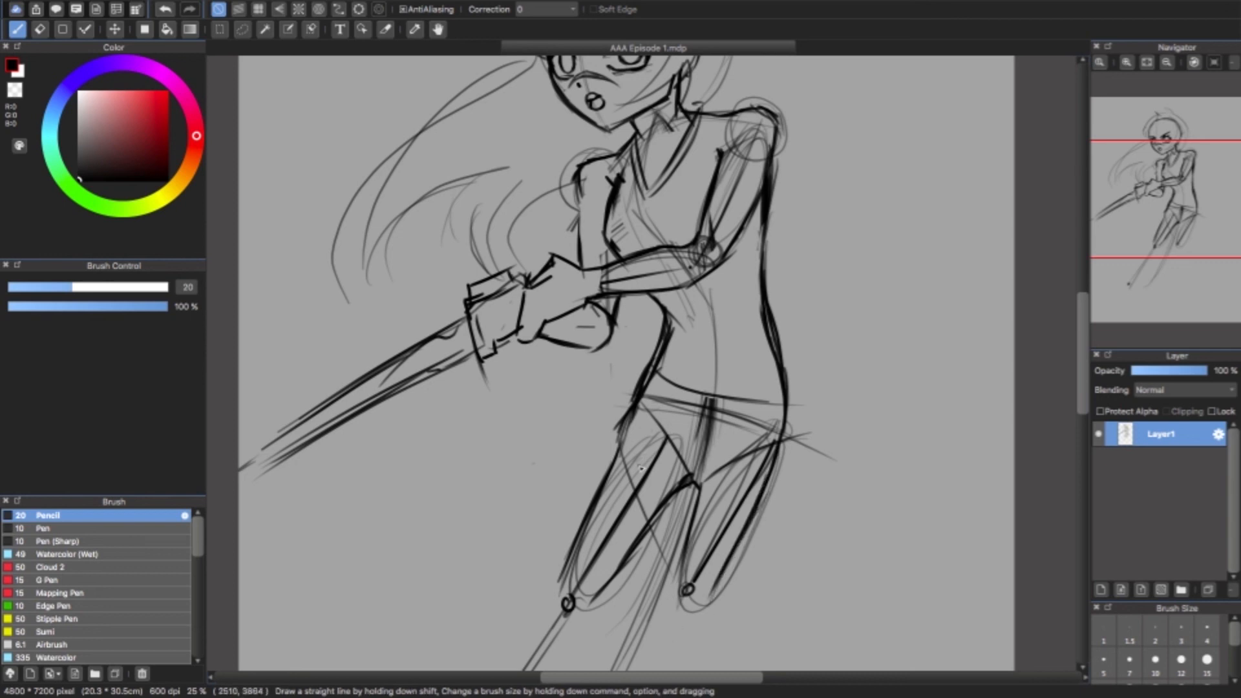
# - Erase the pelvis triangle and the construction lines inside the hips and upper thighs
pyautogui.press('e')
pyautogui.moveTo(640, 462)
pyautogui.mouseDown()
pyautogui.moveTo(725, 490)
pyautogui.moveTo(725, 465)
pyautogui.moveTo(719, 481)
pyautogui.moveTo(683, 475)
pyautogui.moveTo(670, 493)
pyautogui.moveTo(707, 444)
pyautogui.mouseUp()
pyautogui.press('b')
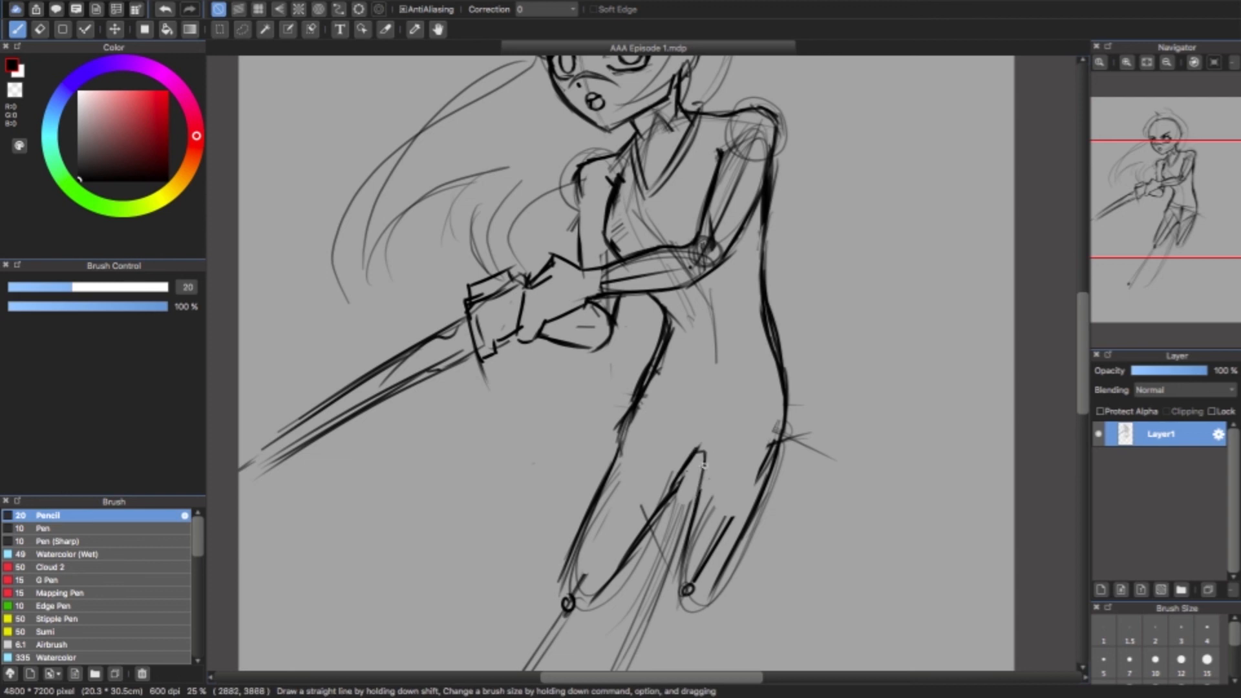
# - Reinforce the right thigh's inner and outer contours with more dark strokes
pyautogui.moveTo(705, 447); pyautogui.dragTo(683, 566)
pyautogui.moveTo(782, 432); pyautogui.dragTo(737, 561)
pyautogui.moveTo(766, 476); pyautogui.dragTo(722, 587)
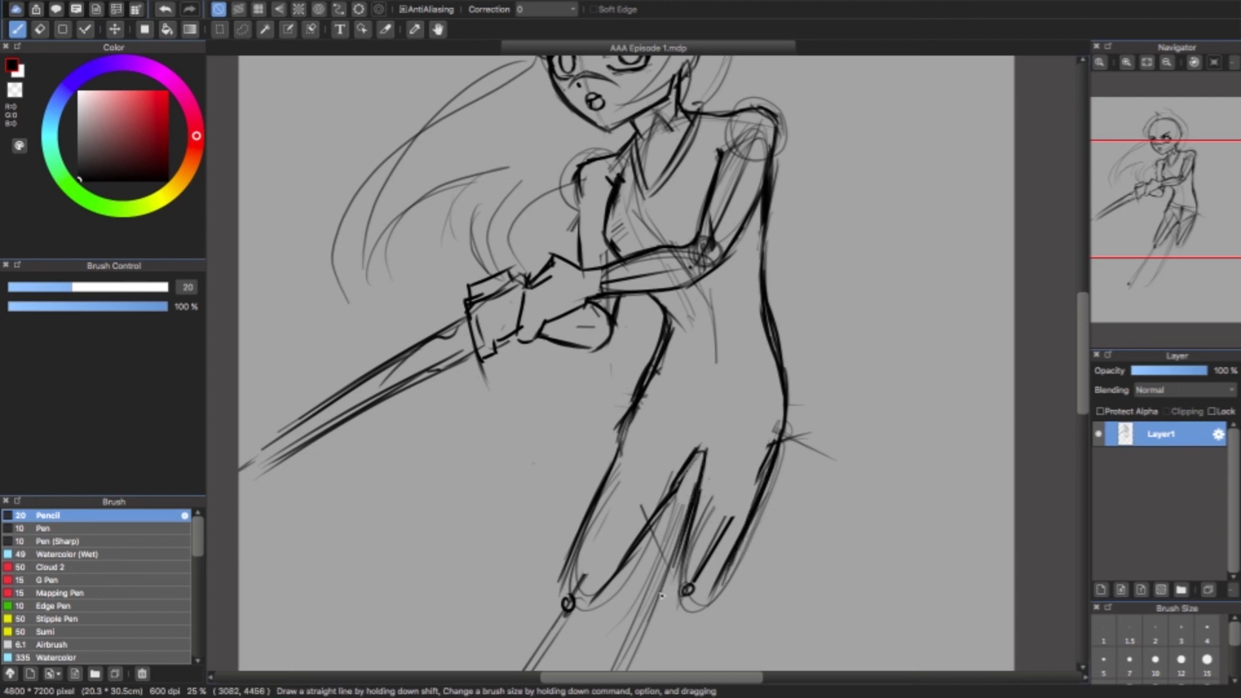
# - Close the right thigh with a crossing stroke and a knee outline, and erase its knee circle and inner guidelines
pyautogui.moveTo(689, 513); pyautogui.dragTo(672, 495)
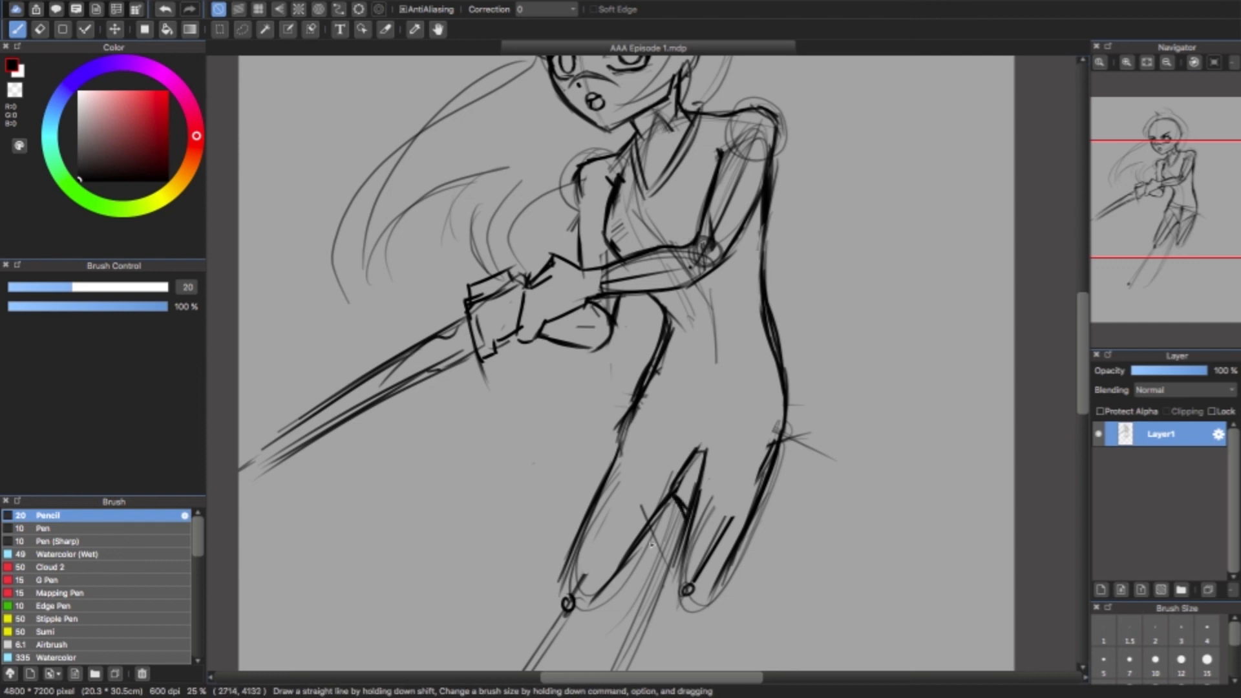
pyautogui.moveTo(663, 590); pyautogui.dragTo(702, 620)
pyautogui.moveTo(733, 554)
pyautogui.mouseDown()
pyautogui.moveTo(703, 619)
pyautogui.moveTo(734, 562)
pyautogui.moveTo(725, 583)
pyautogui.mouseUp()
pyautogui.moveTo(640, 539); pyautogui.dragTo(674, 610)
pyautogui.press('e')
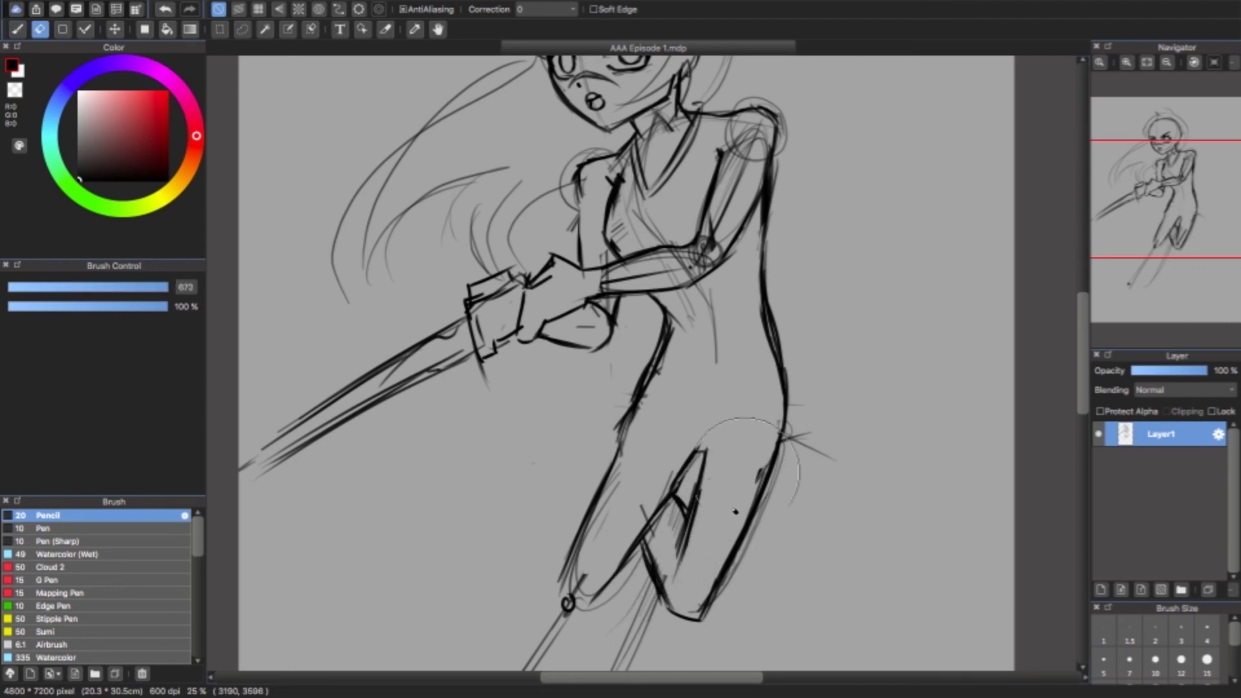
# - Thicken the left thigh's outer and inner contours and extend the outer line down past the knee
pyautogui.click(1158, 250)
pyautogui.moveTo(1159, 250); pyautogui.dragTo(1158, 247)
pyautogui.click(1166, 62)
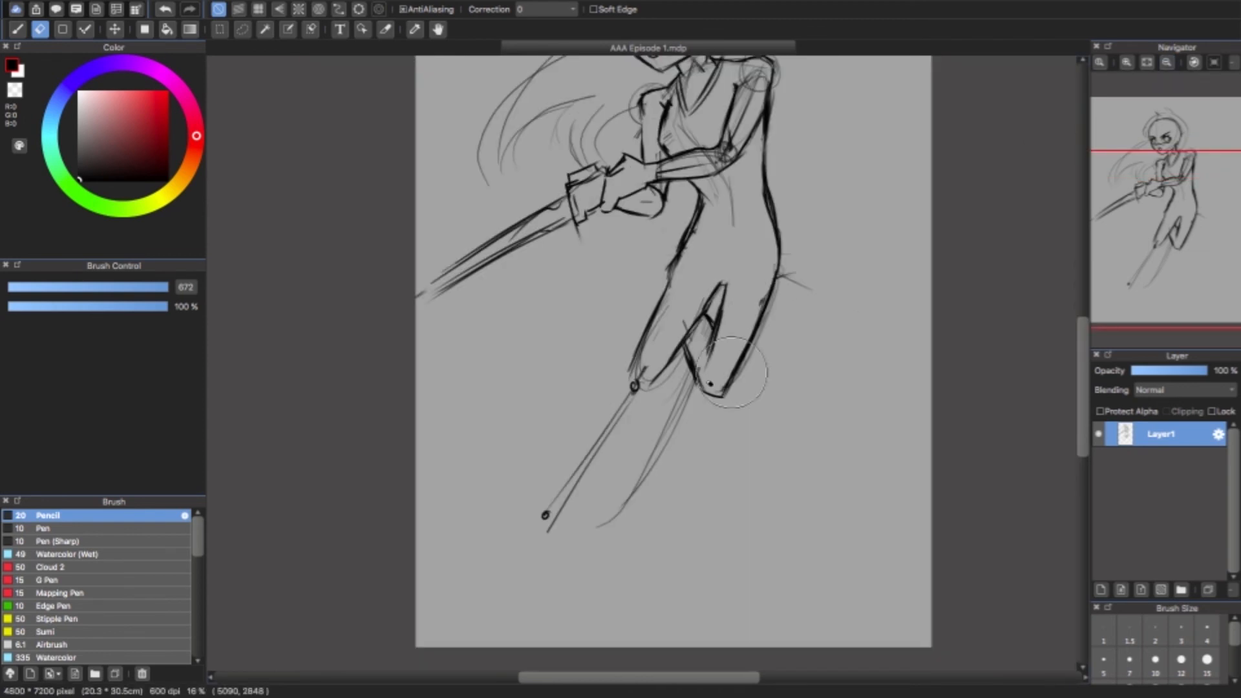
pyautogui.press('b')
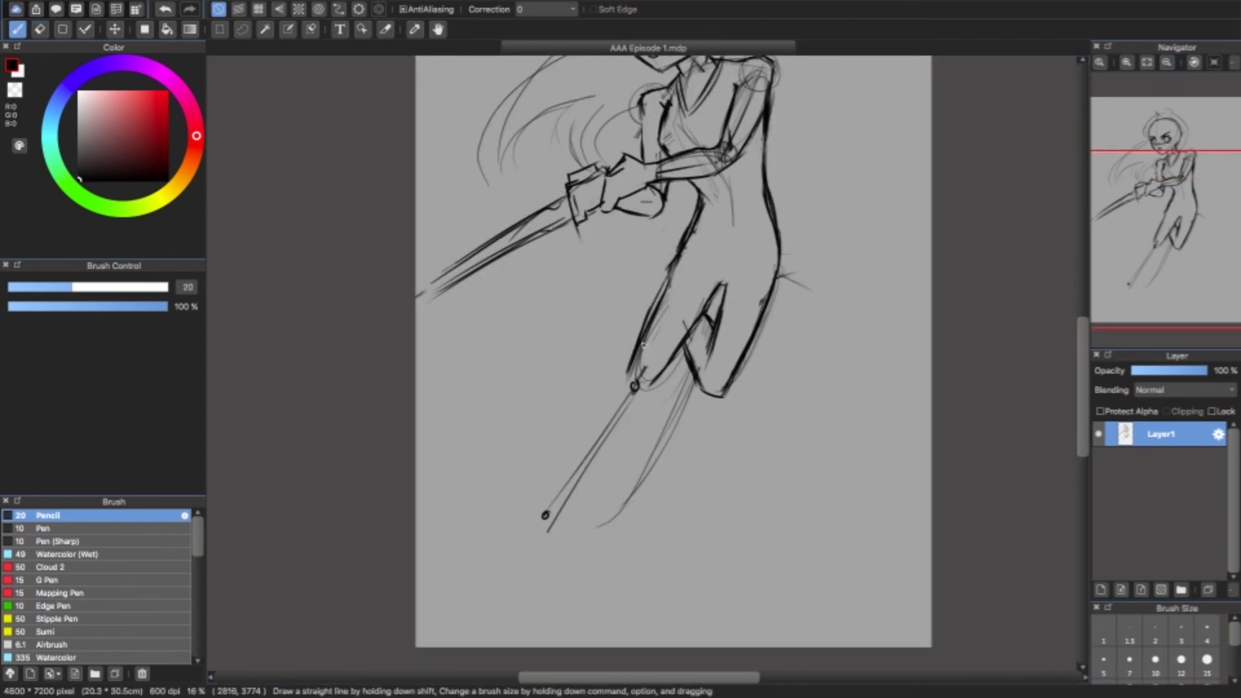
pyautogui.moveTo(631, 373); pyautogui.dragTo(603, 399)
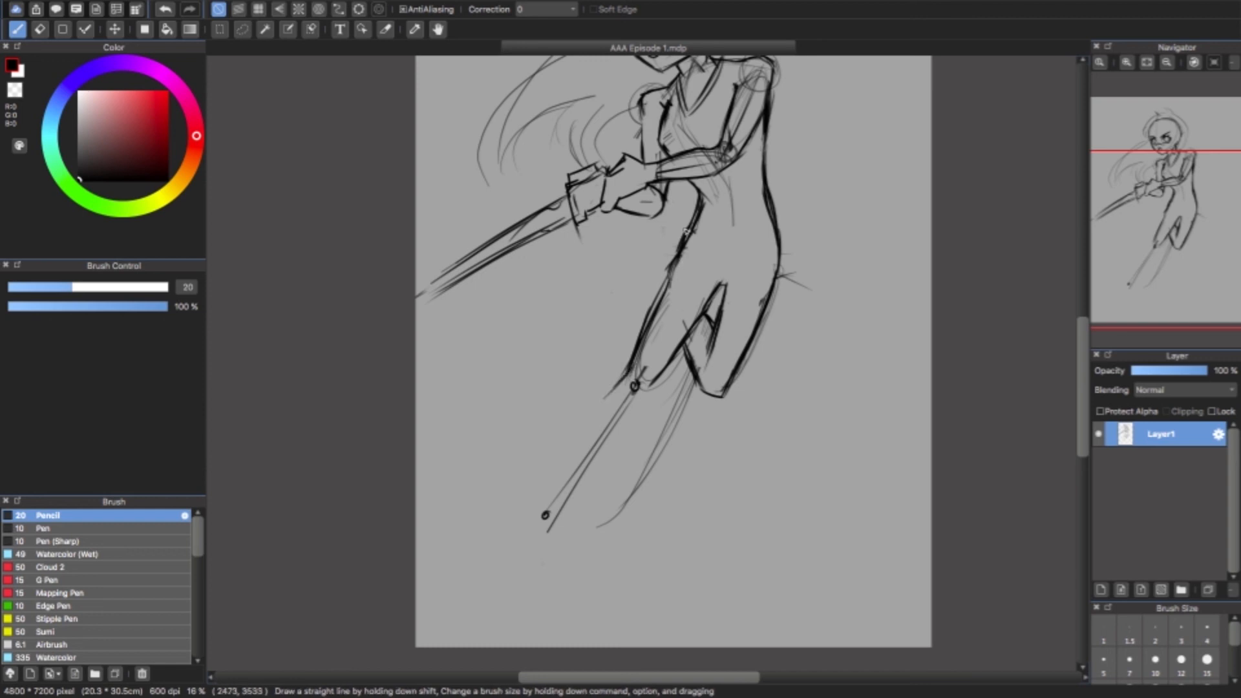
pyautogui.moveTo(676, 265); pyautogui.dragTo(630, 378)
pyautogui.moveTo(683, 347); pyautogui.dragTo(719, 289)
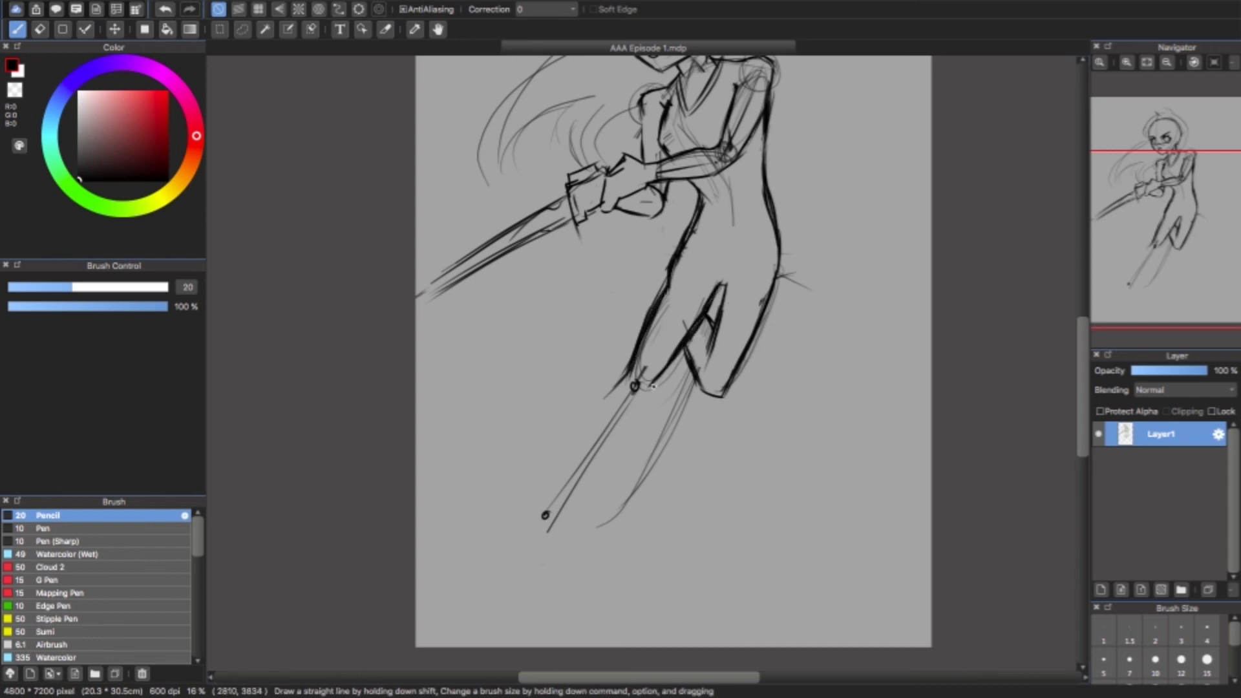
# - Sketch the left calf's light oval shape and darken both of its contours from the knee to the ankle
pyautogui.moveTo(586, 414)
pyautogui.mouseDown()
pyautogui.moveTo(631, 383)
pyautogui.moveTo(564, 475)
pyautogui.mouseUp()
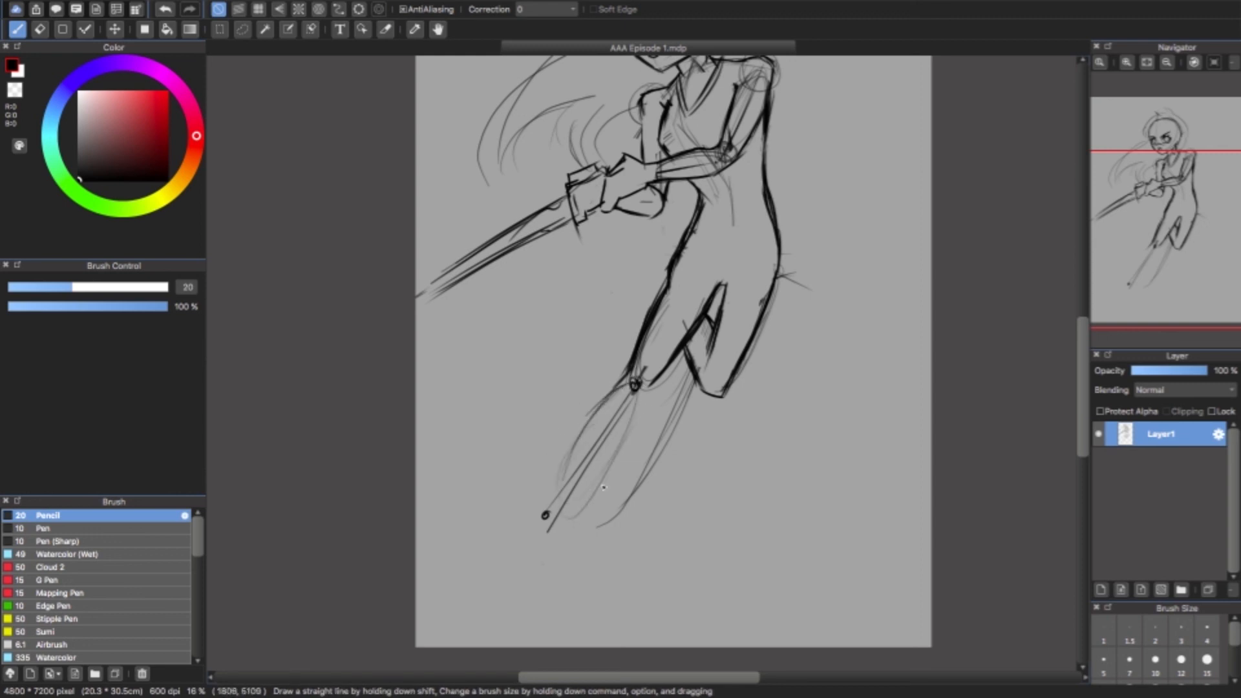
pyautogui.moveTo(599, 401)
pyautogui.mouseDown()
pyautogui.moveTo(628, 376)
pyautogui.moveTo(558, 488)
pyautogui.mouseUp()
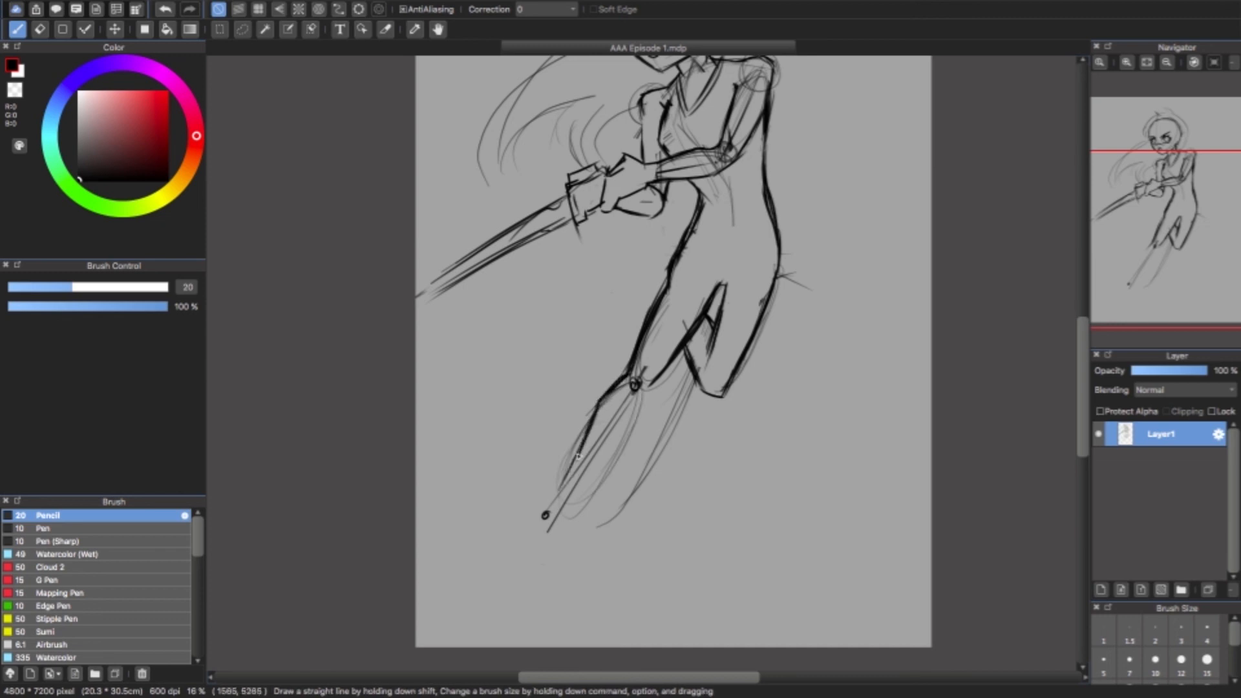
pyautogui.moveTo(607, 455); pyautogui.dragTo(570, 496)
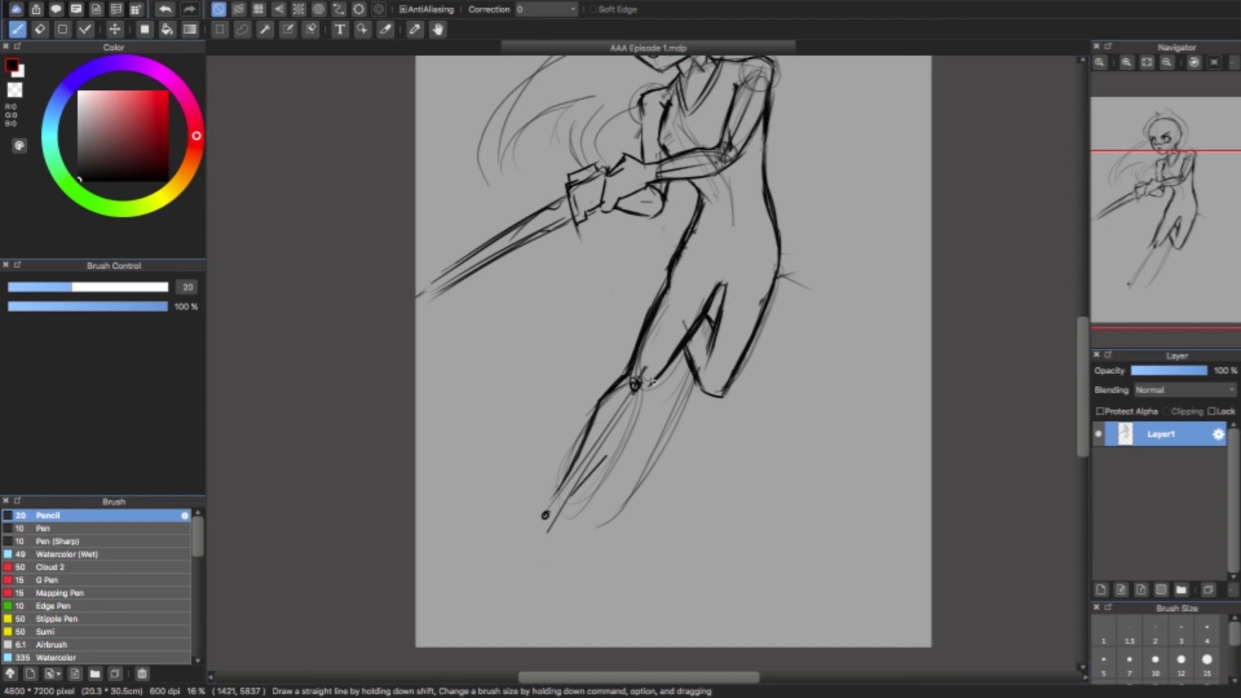
pyautogui.moveTo(641, 404); pyautogui.dragTo(595, 470)
pyautogui.moveTo(590, 422); pyautogui.dragTo(540, 509)
pyautogui.moveTo(596, 470); pyautogui.dragTo(554, 522)
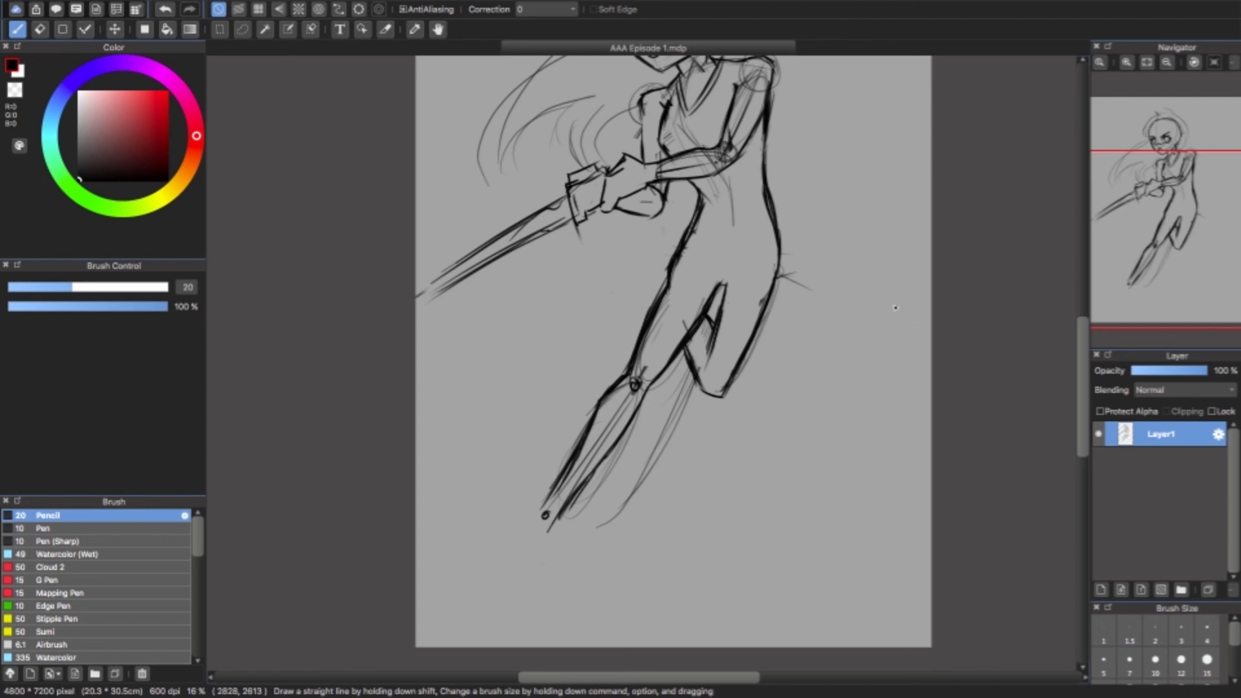
# - Draw loose arrow strokes beside the legs, pointing right, to indicate the direction of the action
pyautogui.moveTo(711, 420)
pyautogui.mouseDown()
pyautogui.moveTo(819, 445)
pyautogui.moveTo(750, 491)
pyautogui.mouseUp()
pyautogui.moveTo(666, 498); pyautogui.dragTo(737, 527)
pyautogui.moveTo(756, 515)
pyautogui.mouseDown()
pyautogui.moveTo(769, 530)
pyautogui.moveTo(711, 570)
pyautogui.mouseUp()
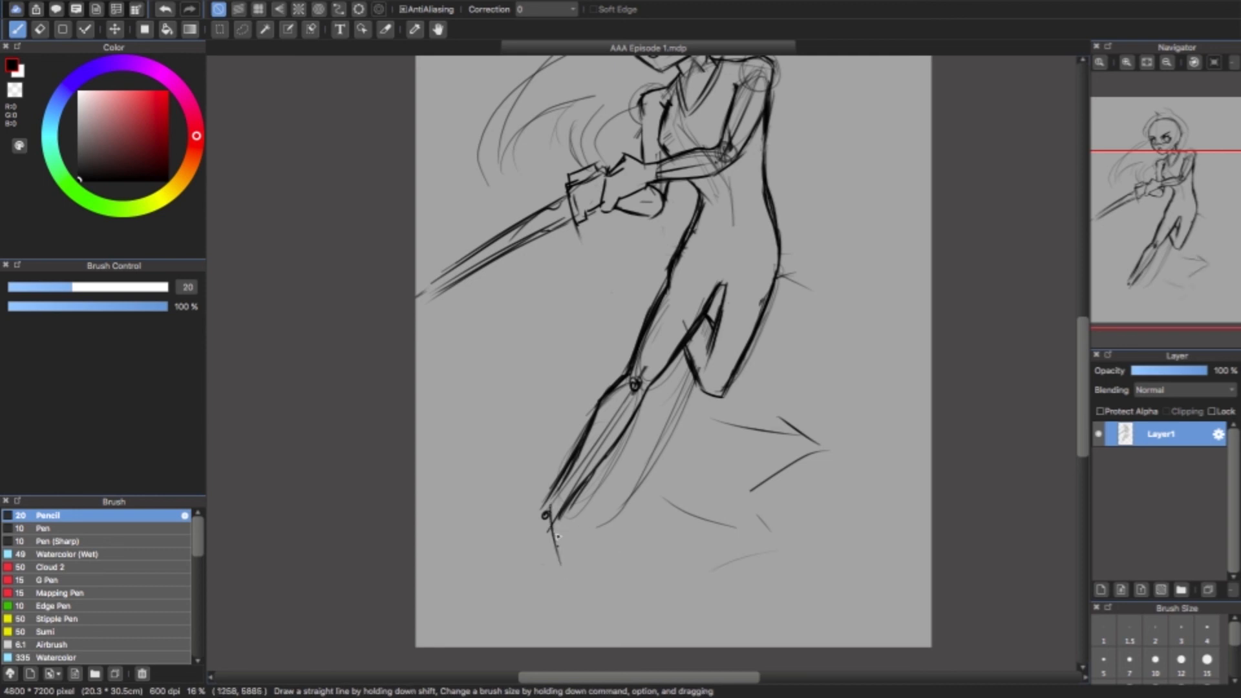
# - Try foot outline strokes beneath the left ankle, and undo them
pyautogui.moveTo(562, 559); pyautogui.dragTo(580, 563)
pyautogui.moveTo(568, 567); pyautogui.dragTo(589, 571)
pyautogui.press('super+z')
pyautogui.press('super+z')
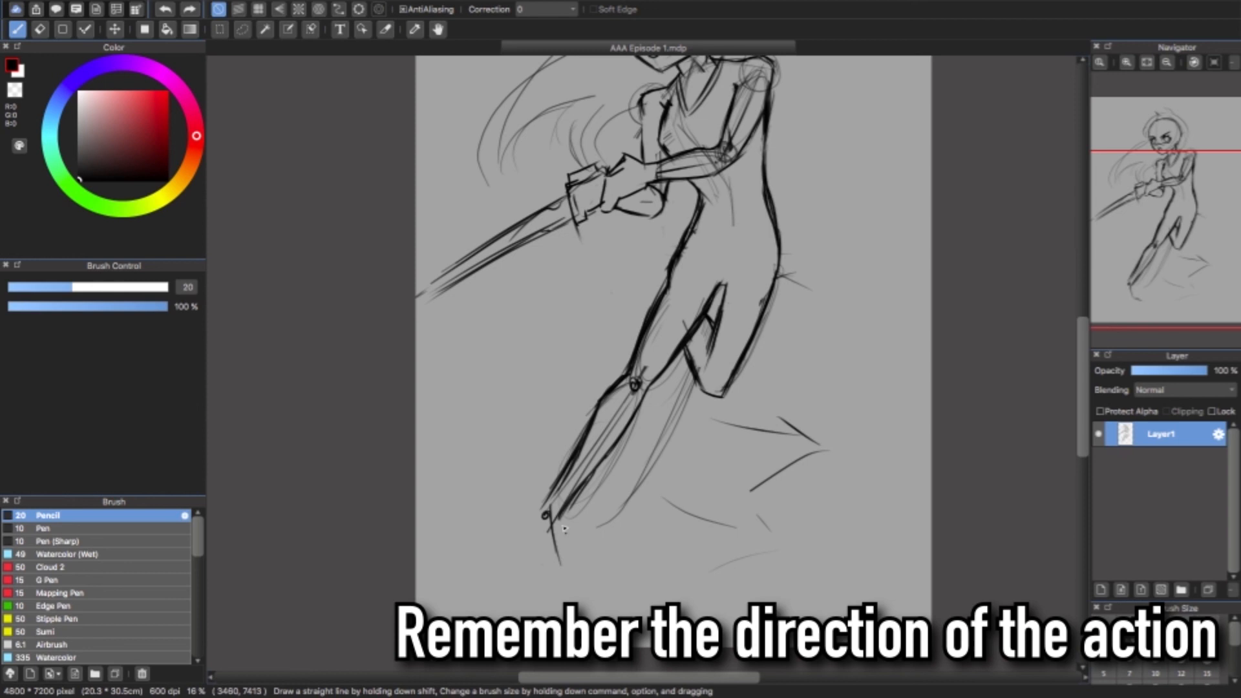
pyautogui.press('super+z')
# - Sketch a foot guideline down from the left ankle, and erase it together with the ankle circle
pyautogui.moveTo(546, 519)
pyautogui.mouseDown()
pyautogui.moveTo(540, 556)
pyautogui.moveTo(496, 586)
pyautogui.mouseUp()
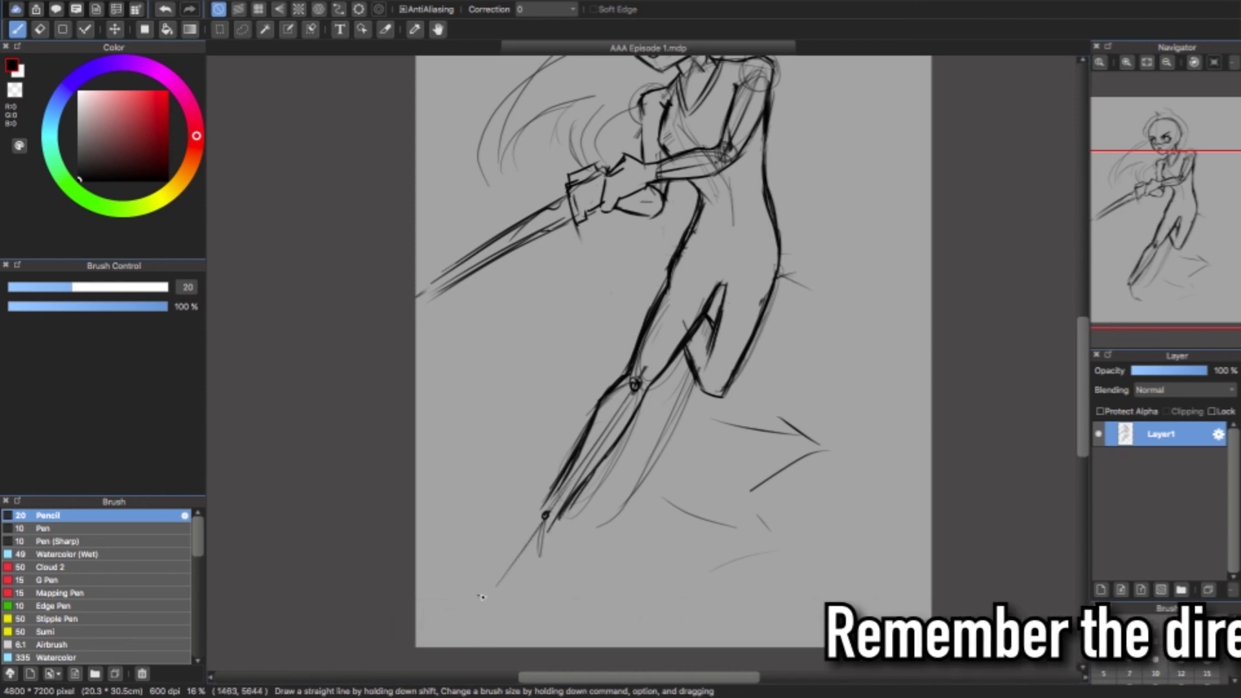
pyautogui.press('e')
pyautogui.moveTo(554, 546); pyautogui.dragTo(509, 591)
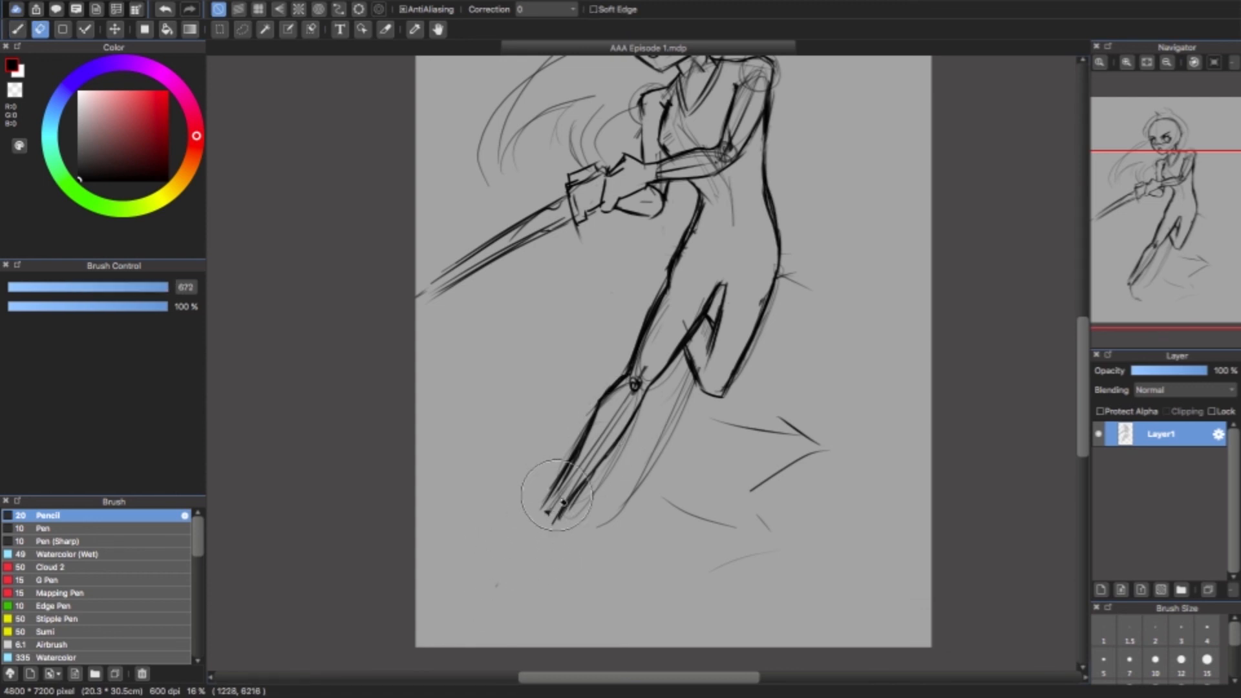
# - Draw the left foot's outline extending down from the ankle with dark strokes
pyautogui.press('b')
pyautogui.moveTo(562, 478); pyautogui.dragTo(504, 562)
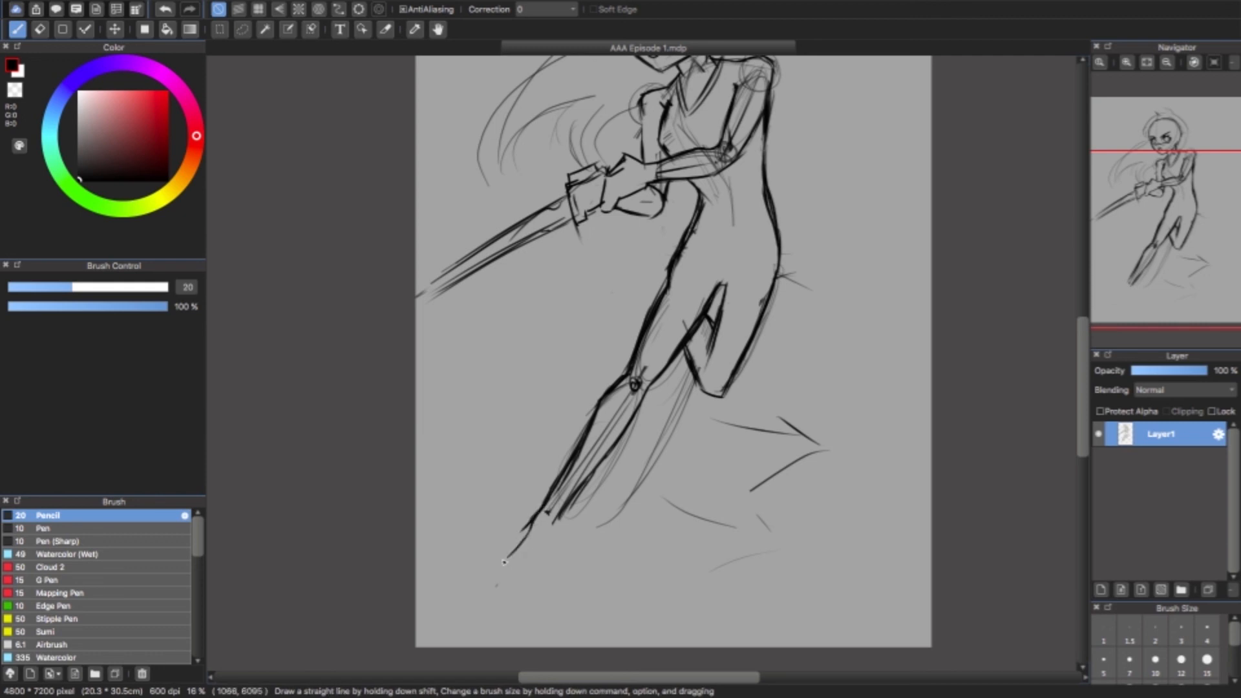
pyautogui.moveTo(509, 574)
pyautogui.mouseDown()
pyautogui.moveTo(541, 575)
pyautogui.moveTo(561, 520)
pyautogui.mouseUp()
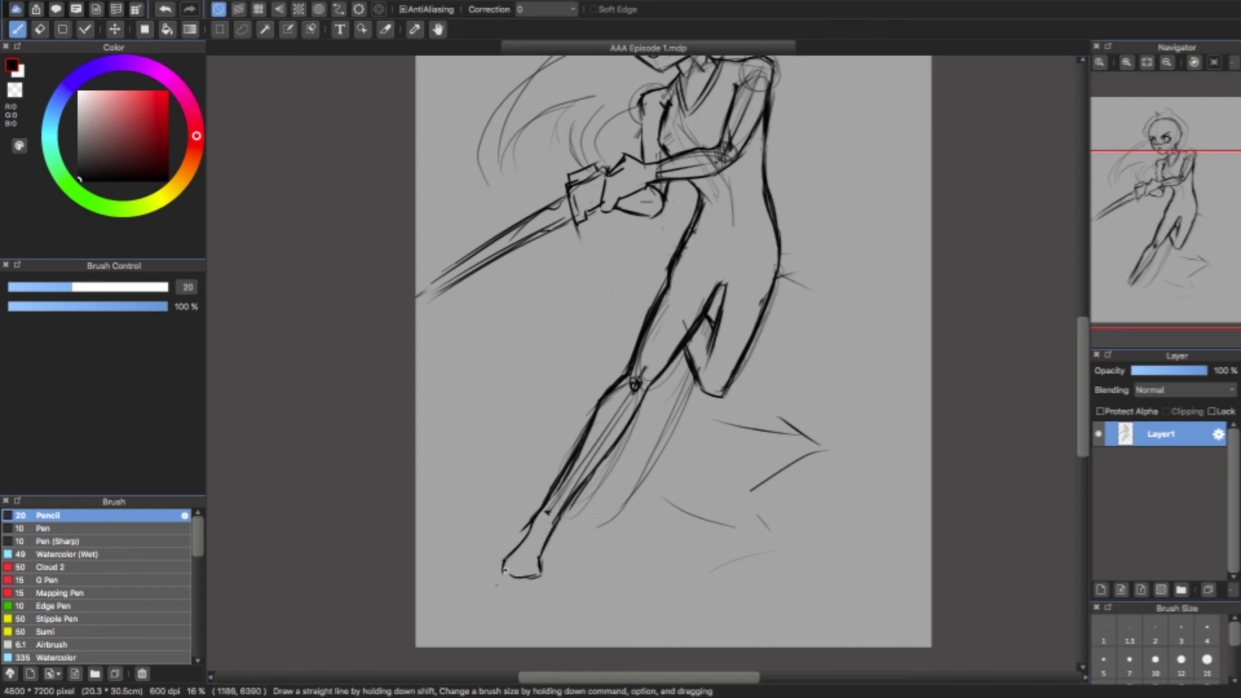
# - Lasso the left foot, move it up closer to the calf with Transform, and clear the selection
pyautogui.scroll(3, 534, 562)
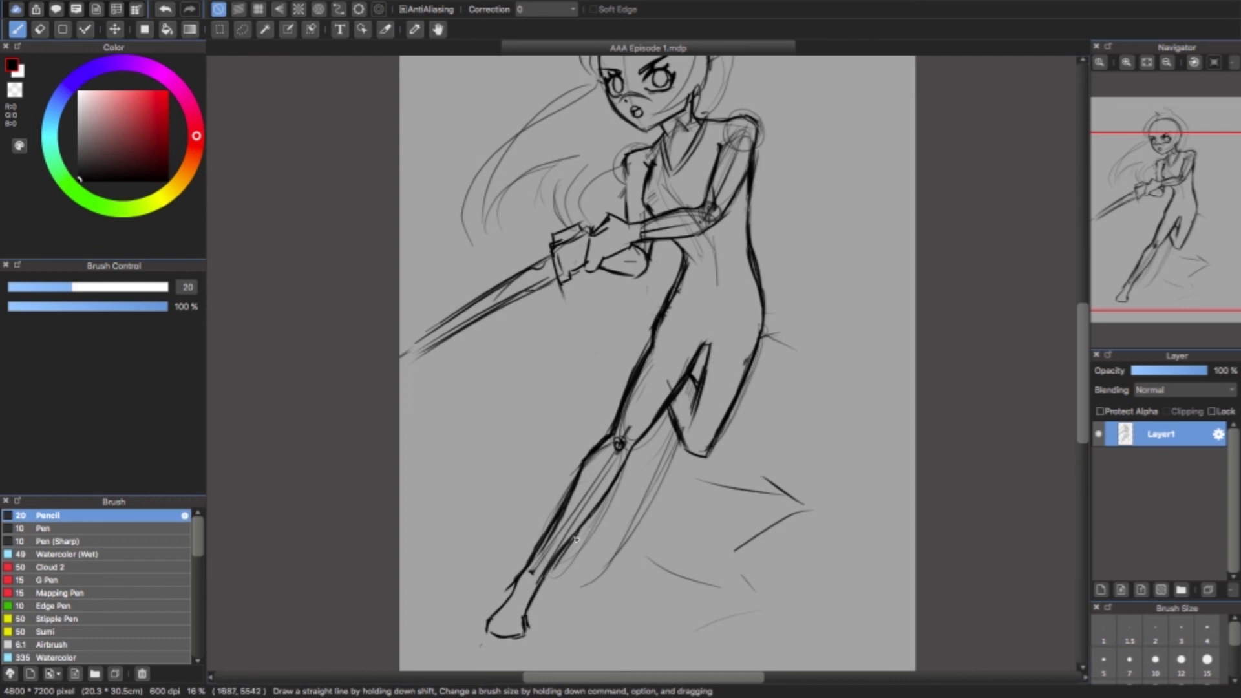
pyautogui.press('l')
pyautogui.moveTo(542, 583)
pyautogui.mouseDown()
pyautogui.moveTo(485, 656)
pyautogui.moveTo(556, 578)
pyautogui.moveTo(544, 567)
pyautogui.mouseUp()
pyautogui.press('super+t')
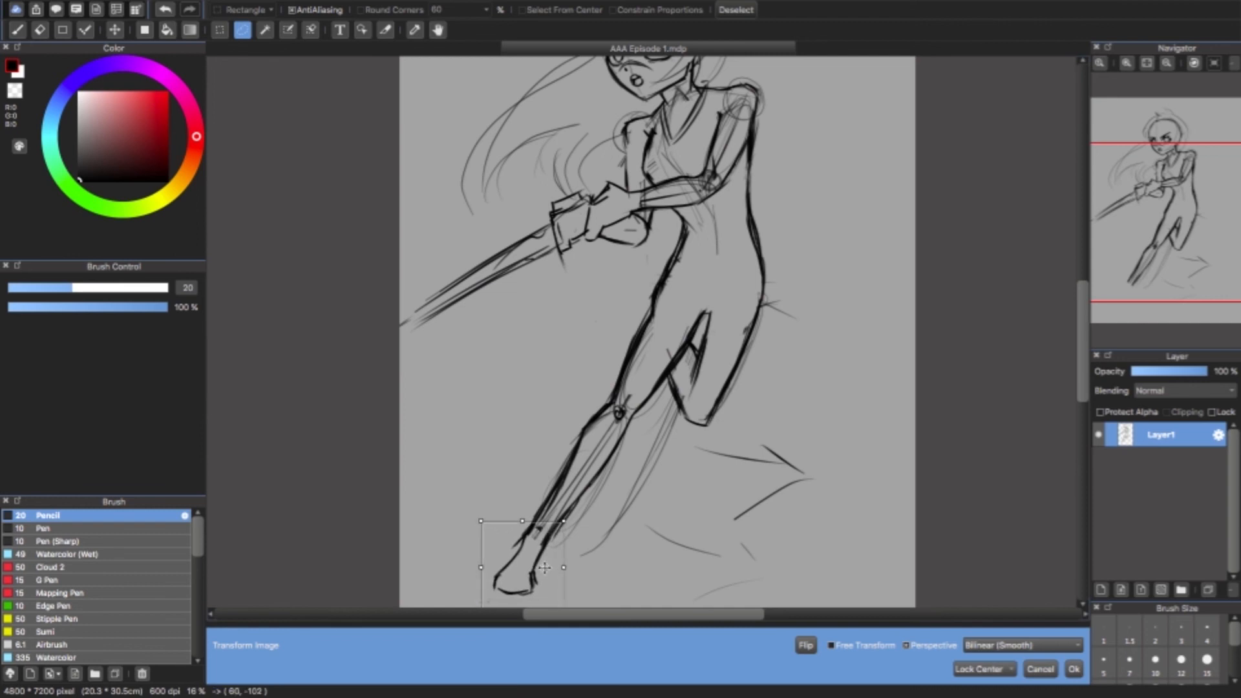
pyautogui.click(1073, 669)
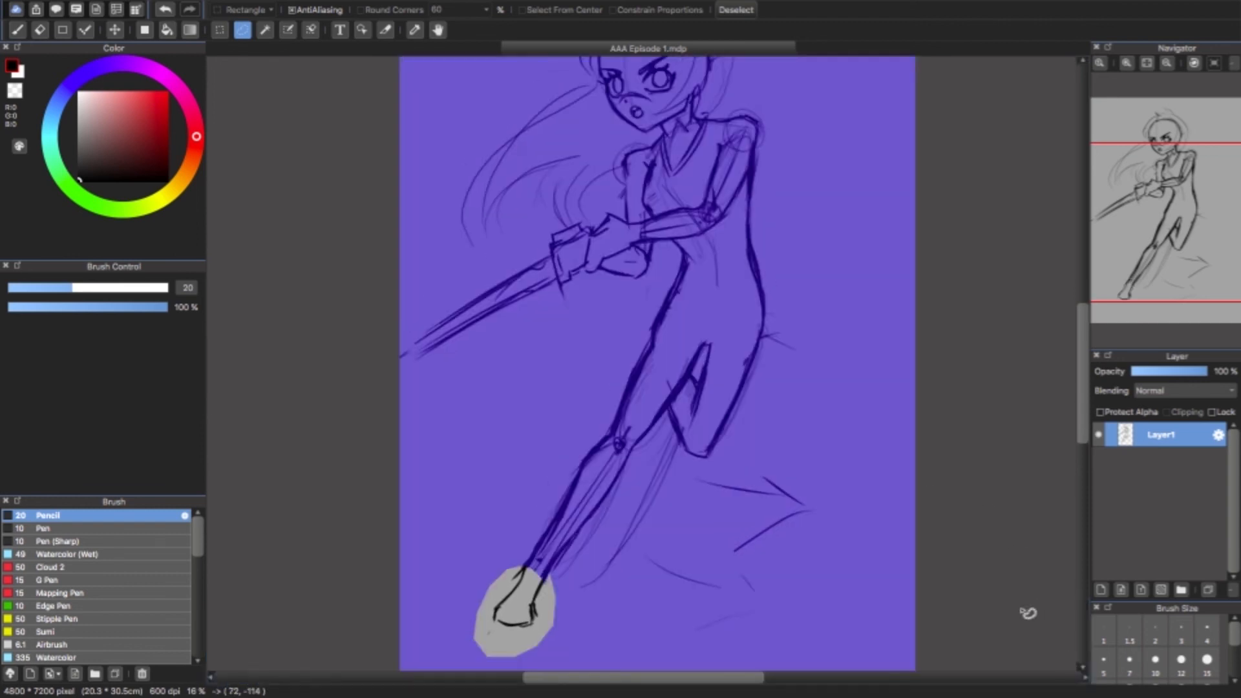
pyautogui.press('super+d')
# - Erase the knee circle and the construction lines inside the left lower leg
pyautogui.press('e')
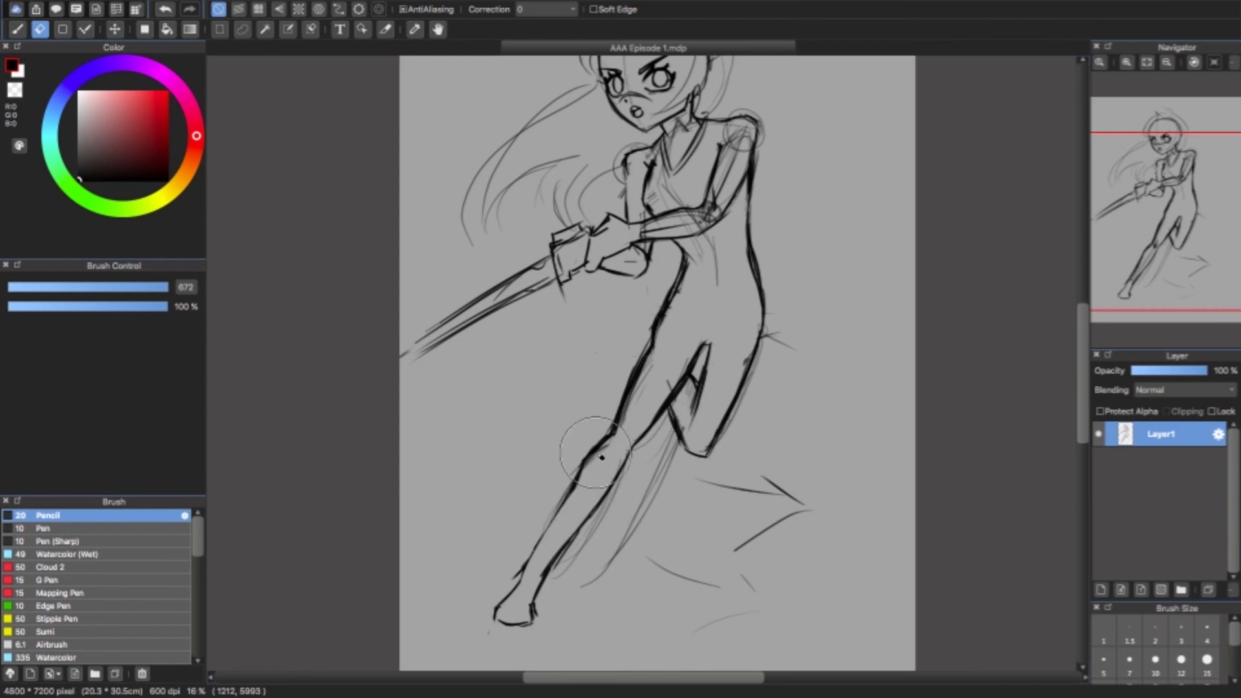
pyautogui.press('b')
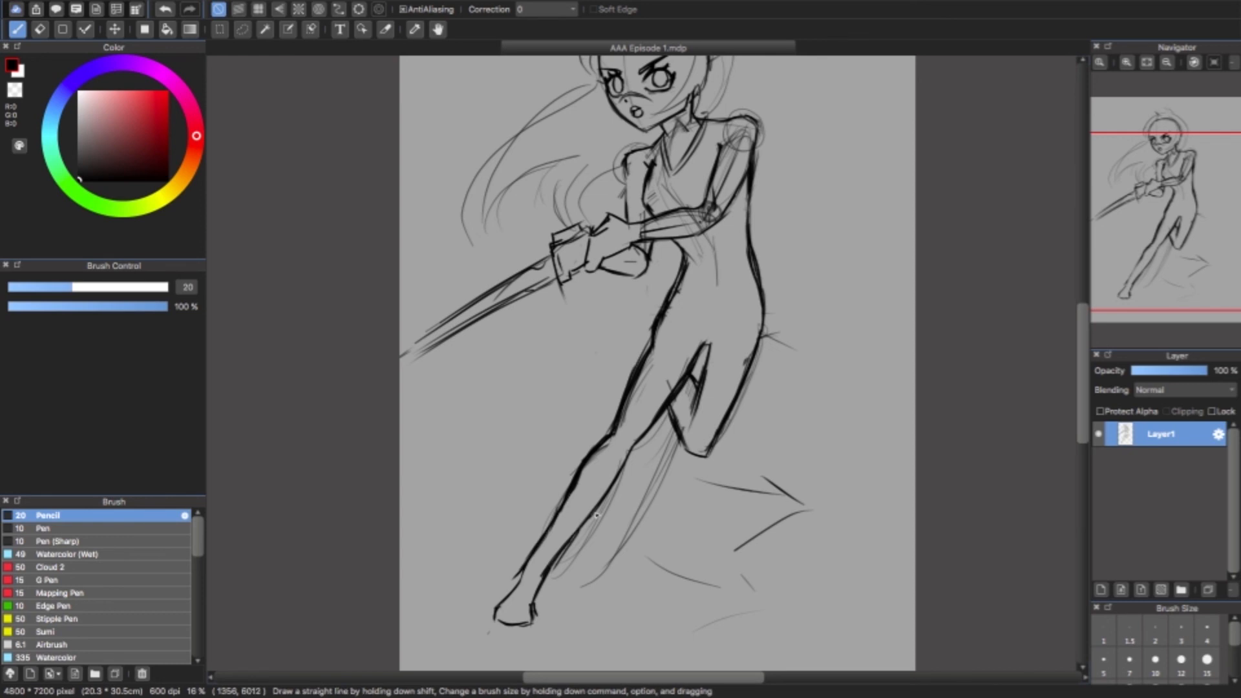
# - Erase the weapon's long blade, leaving only short stubs beside the gripping hands
pyautogui.moveTo(1159, 223)
pyautogui.mouseDown()
pyautogui.moveTo(1175, 195)
pyautogui.moveTo(1163, 202)
pyautogui.mouseUp()
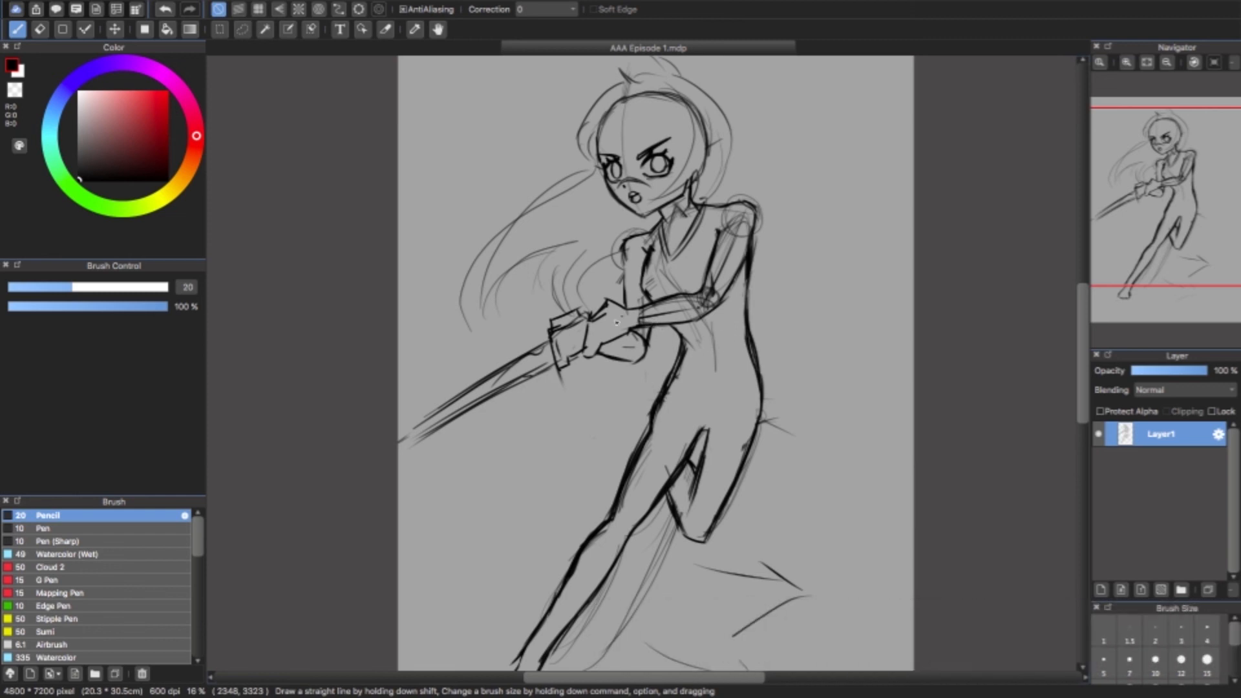
pyautogui.press('e')
pyautogui.moveTo(539, 343)
pyautogui.mouseDown()
pyautogui.moveTo(543, 368)
pyautogui.moveTo(517, 409)
pyautogui.mouseUp()
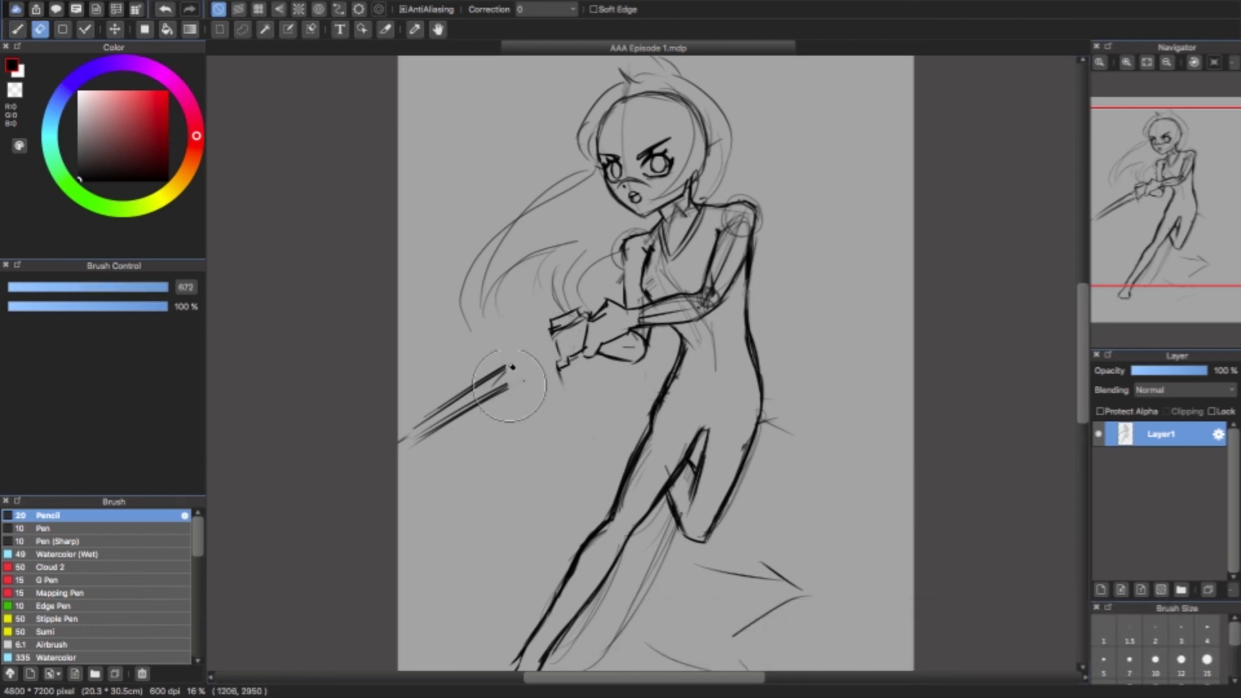
pyautogui.hotkey('ctrl', 'z')
pyautogui.moveTo(559, 349); pyautogui.dragTo(413, 436)
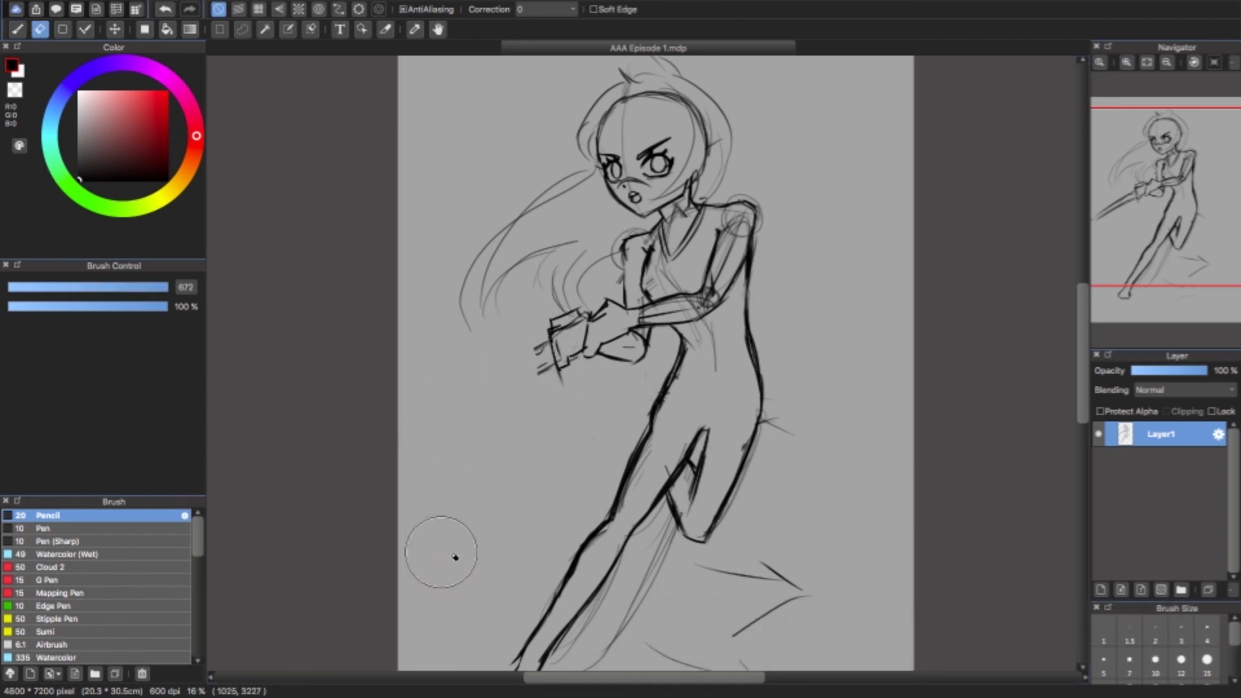
pyautogui.moveTo(566, 329)
pyautogui.mouseDown()
pyautogui.moveTo(556, 350)
pyautogui.moveTo(561, 370)
pyautogui.moveTo(568, 364)
pyautogui.mouseUp()
pyautogui.press('b')
# - Lasso the head, scale it down slightly and reposition it on the neck with Transform, and clear the selection
pyautogui.click(1126, 62)
pyautogui.moveTo(1166, 194); pyautogui.dragTo(1166, 151)
pyautogui.press('l')
pyautogui.moveTo(652, 385)
pyautogui.mouseDown()
pyautogui.moveTo(673, 138)
pyautogui.moveTo(507, 320)
pyautogui.moveTo(646, 388)
pyautogui.mouseUp()
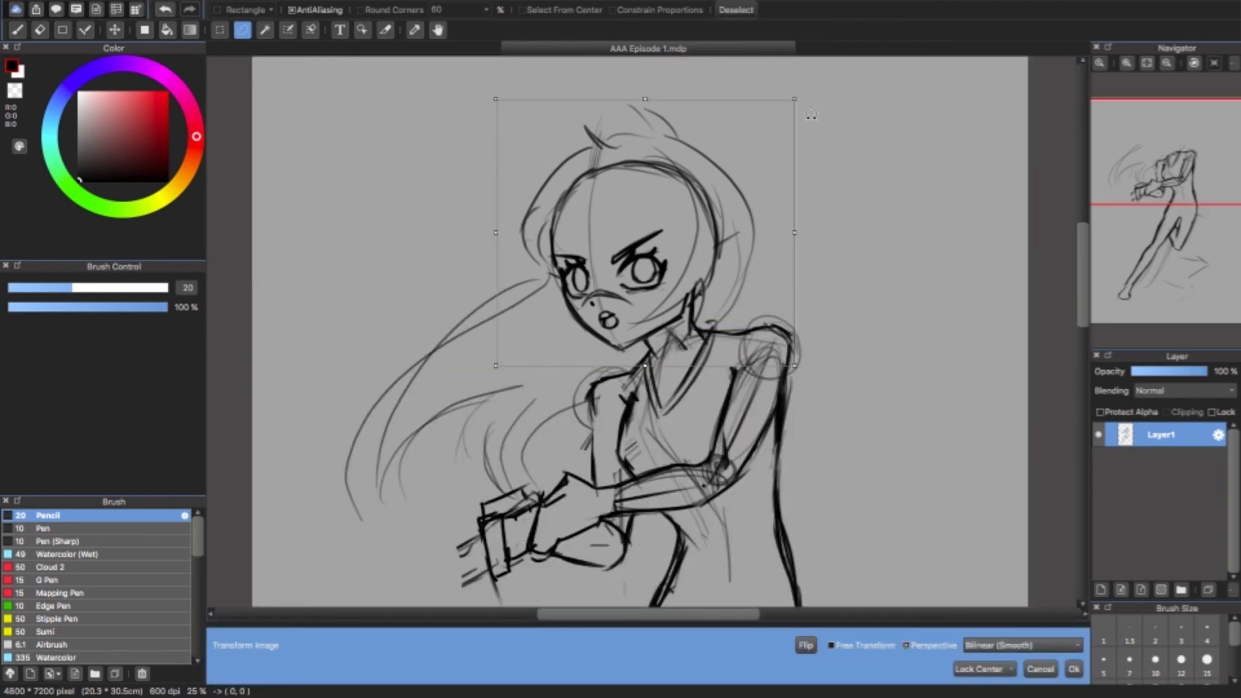
pyautogui.press('super+t')
pyautogui.moveTo(795, 97); pyautogui.dragTo(784, 61)
pyautogui.moveTo(646, 259); pyautogui.dragTo(628, 261)
pyautogui.press('Return')
pyautogui.press('super+d')
pyautogui.press('b')
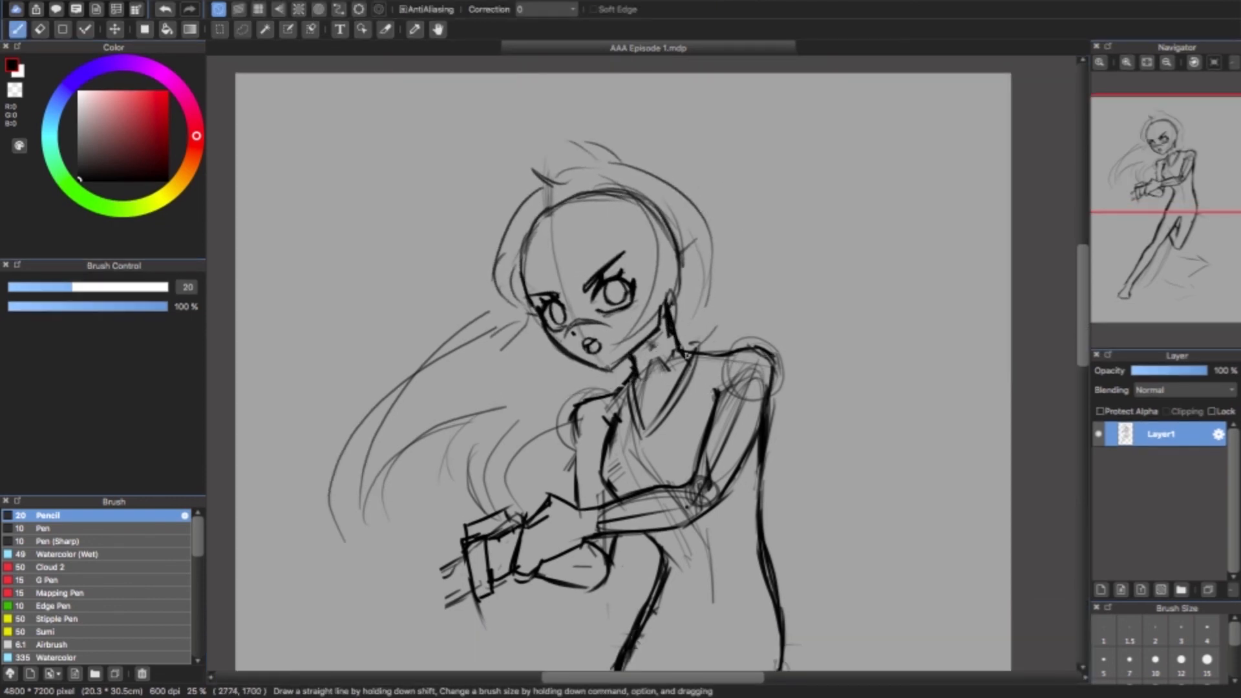
# - Undo the oversized eraser stroke over the face and set the eraser size to 41
pyautogui.press('e')
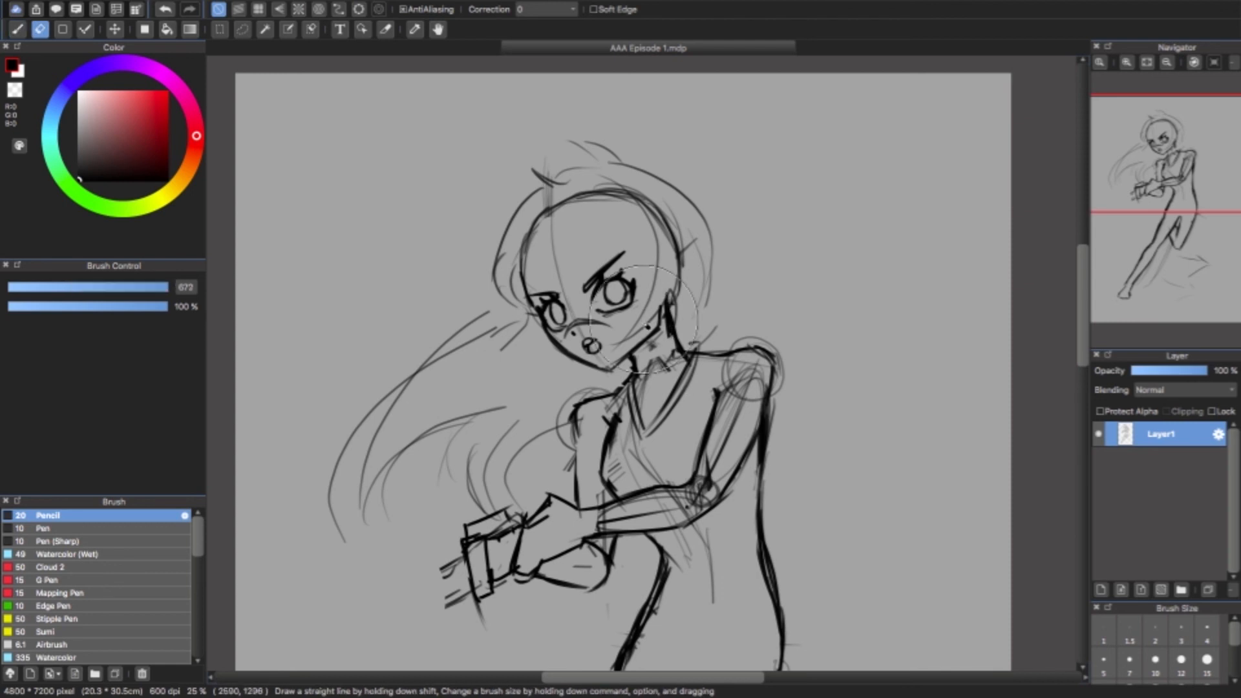
pyautogui.moveTo(556, 259); pyautogui.dragTo(573, 302)
pyautogui.press('super+z')
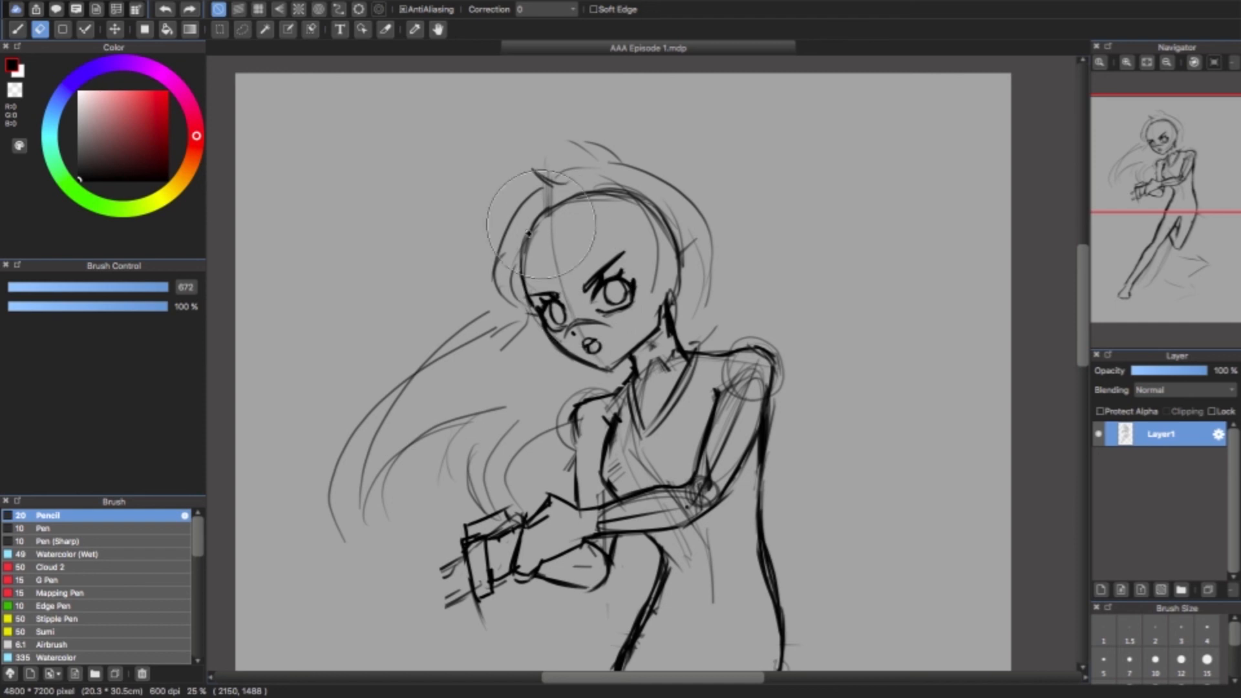
pyautogui.moveTo(160, 289); pyautogui.dragTo(125, 292)
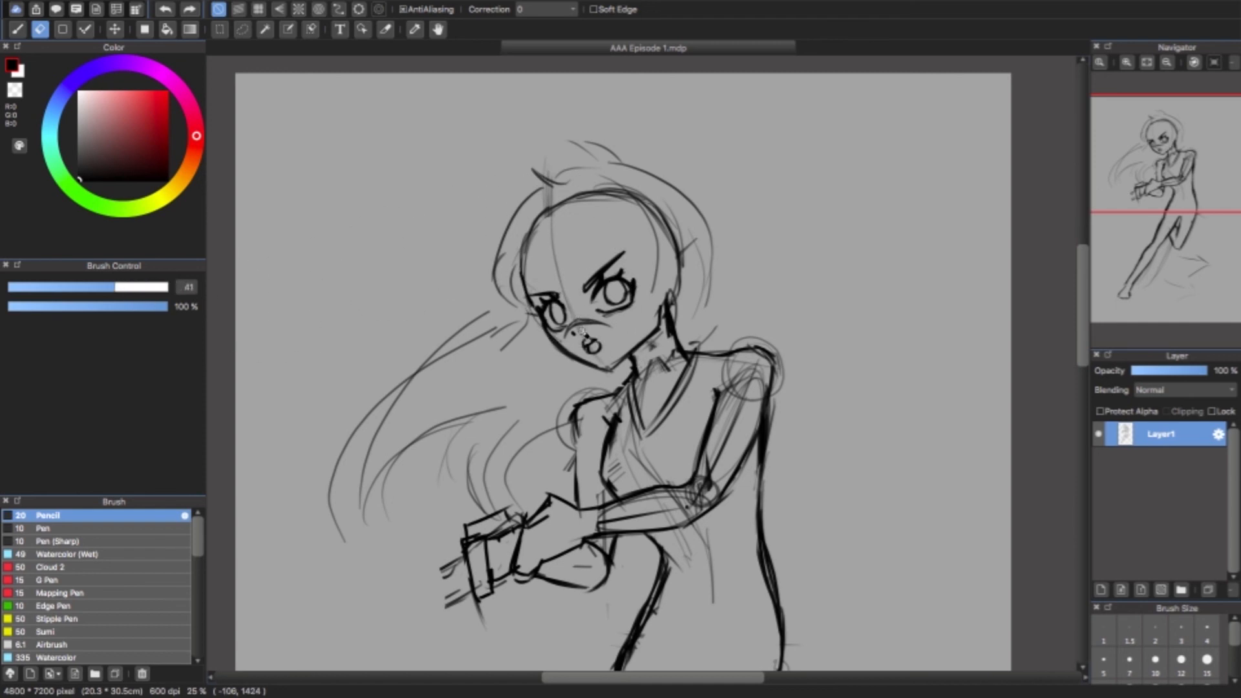
pyautogui.press('b')
pyautogui.scroll(-5, 579, 333)
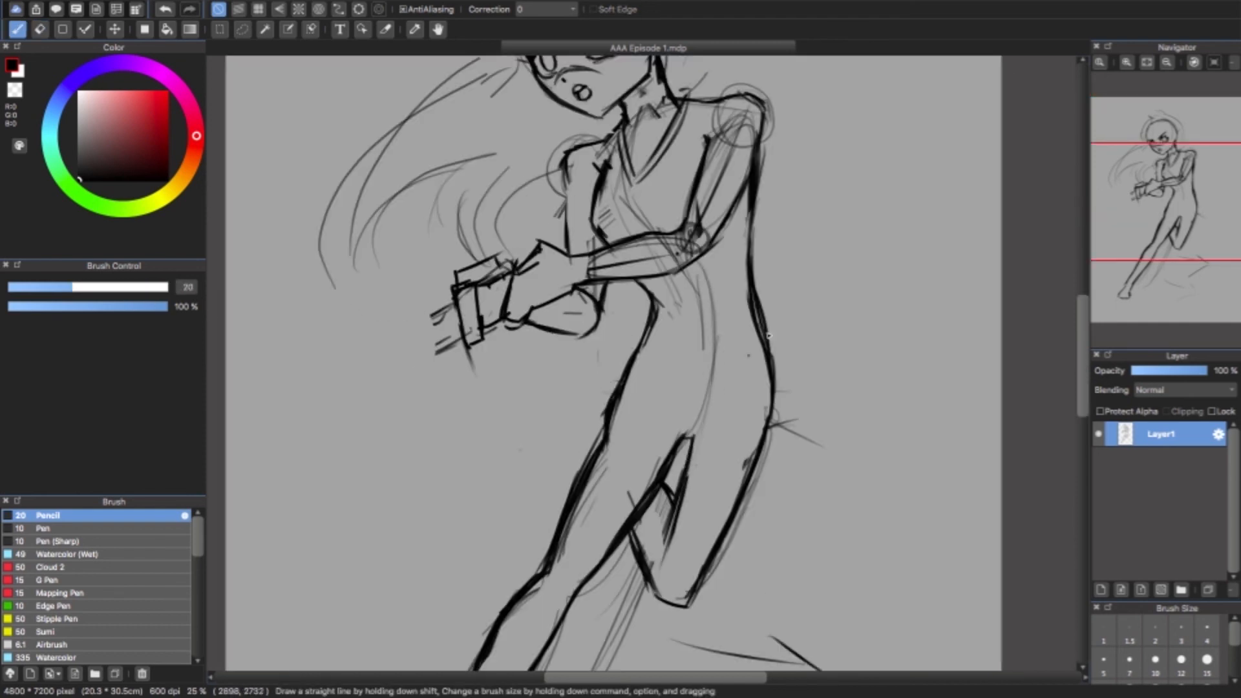
pyautogui.moveTo(756, 349)
pyautogui.mouseDown()
pyautogui.moveTo(711, 320)
pyautogui.moveTo(722, 340)
pyautogui.mouseUp()
pyautogui.moveTo(644, 162)
pyautogui.mouseDown()
pyautogui.moveTo(685, 165)
pyautogui.moveTo(614, 147)
pyautogui.mouseUp()
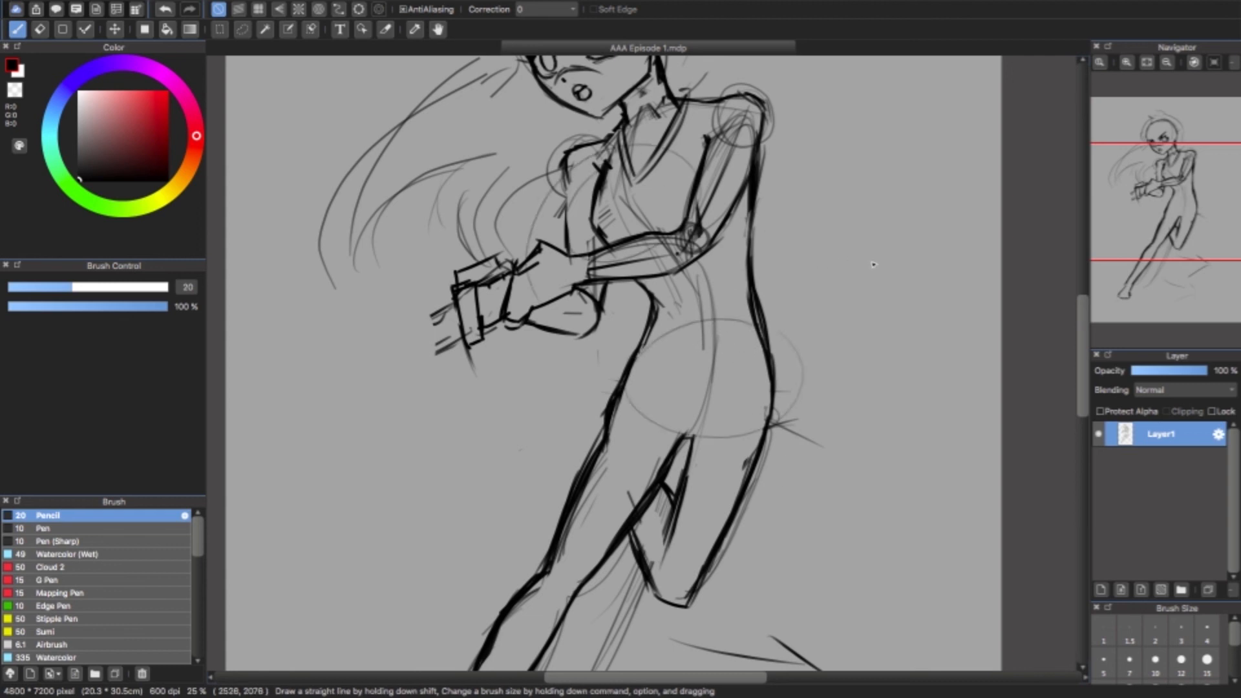
pyautogui.hotkey('ctrl', 'z')
pyautogui.hotkey('ctrl', 'z')
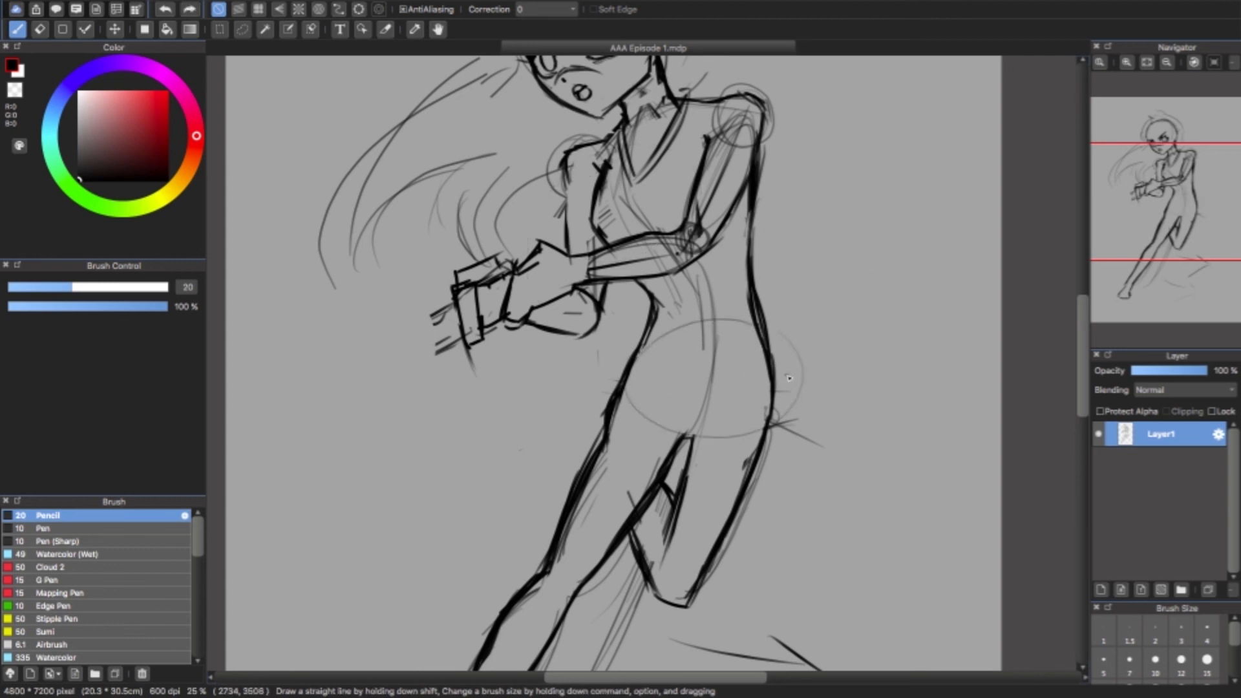
pyautogui.moveTo(729, 239); pyautogui.dragTo(744, 257)
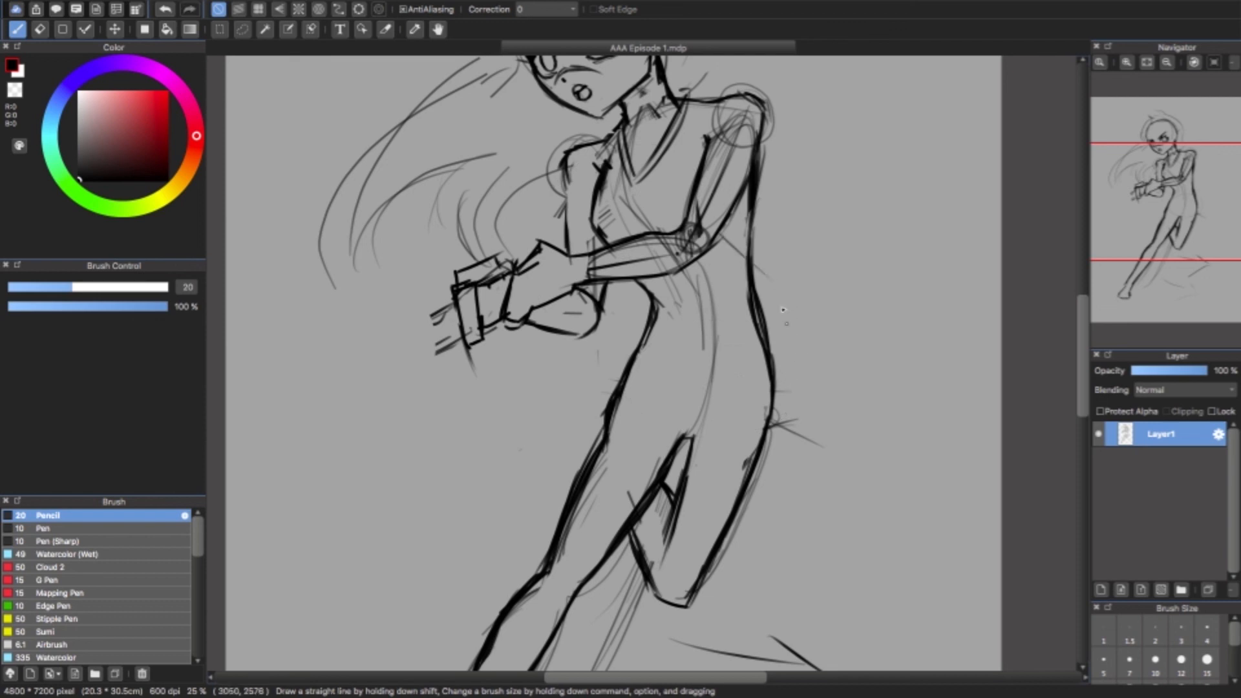
pyautogui.moveTo(1177, 186)
pyautogui.mouseDown()
pyautogui.moveTo(1185, 177)
pyautogui.moveTo(1174, 186)
pyautogui.mouseUp()
pyautogui.hotkey('ctrl', 'z')
pyautogui.moveTo(764, 440); pyautogui.dragTo(766, 442)
pyautogui.moveTo(588, 297); pyautogui.dragTo(576, 335)
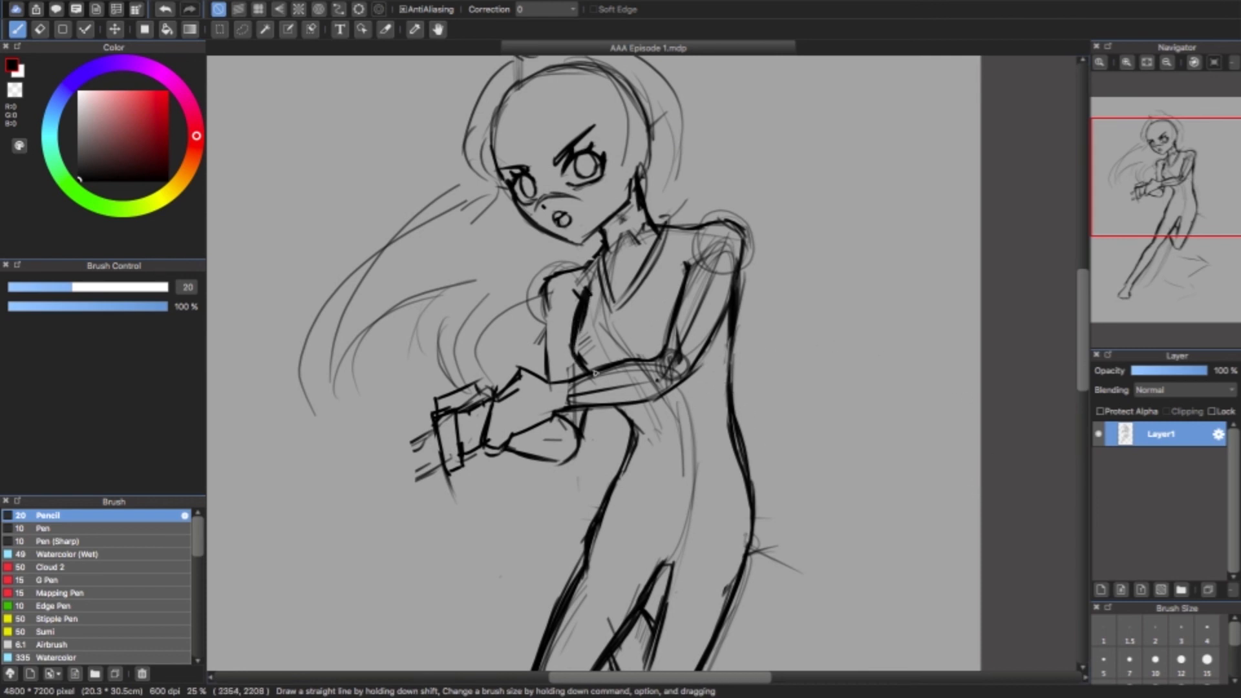
# - Darken the inner and outer thigh contours of the bent leg with heavier pencil strokes
pyautogui.moveTo(854, 433)
pyautogui.mouseDown()
pyautogui.moveTo(890, 398)
pyautogui.moveTo(819, 213)
pyautogui.moveTo(917, 253)
pyautogui.mouseUp()
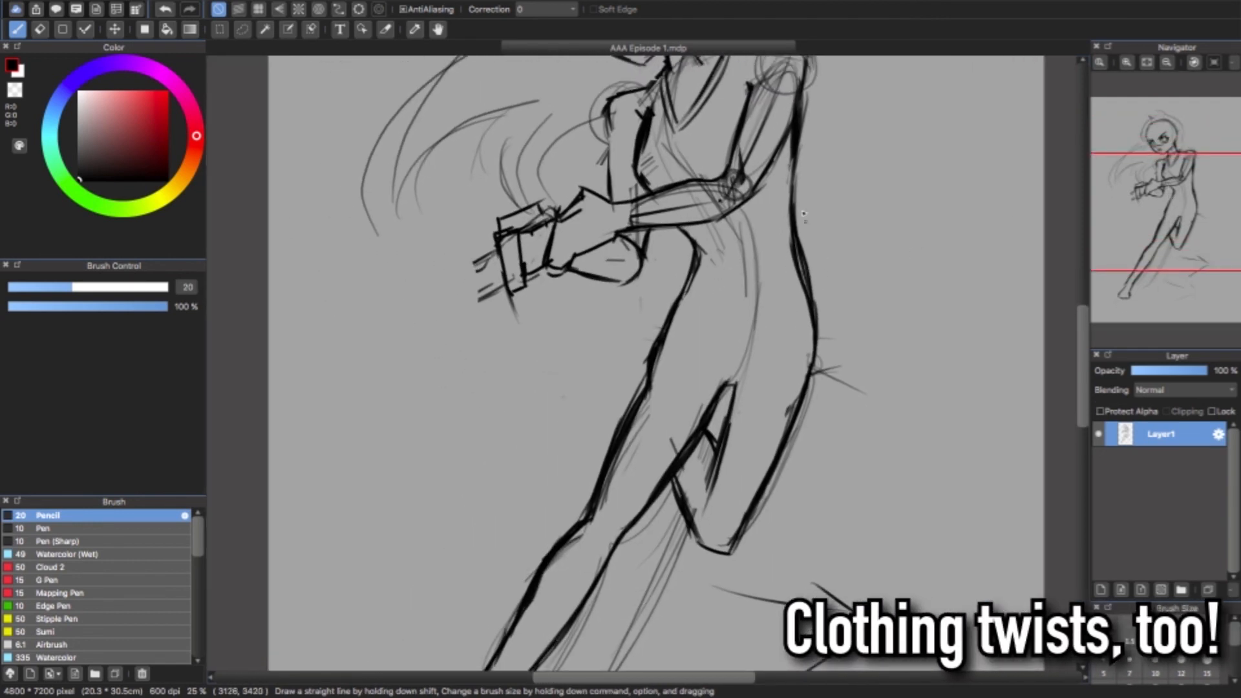
pyautogui.moveTo(735, 384); pyautogui.dragTo(708, 478)
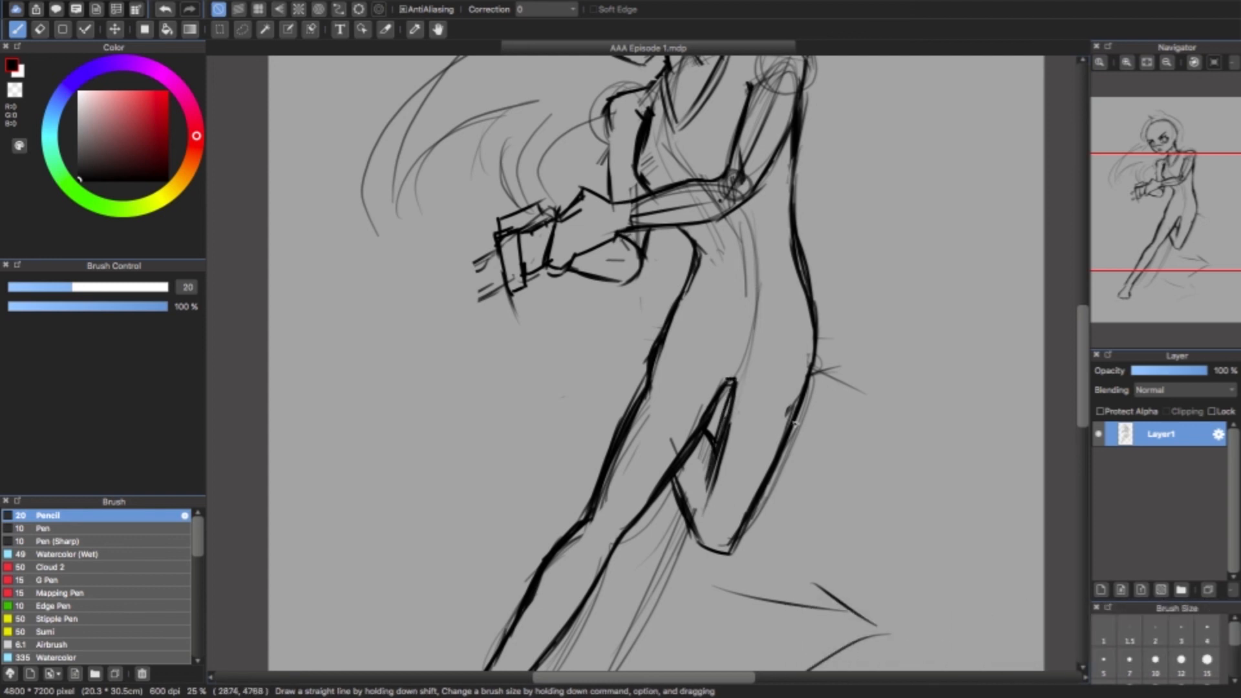
pyautogui.moveTo(813, 338)
pyautogui.mouseDown()
pyautogui.moveTo(795, 425)
pyautogui.moveTo(737, 550)
pyautogui.mouseUp()
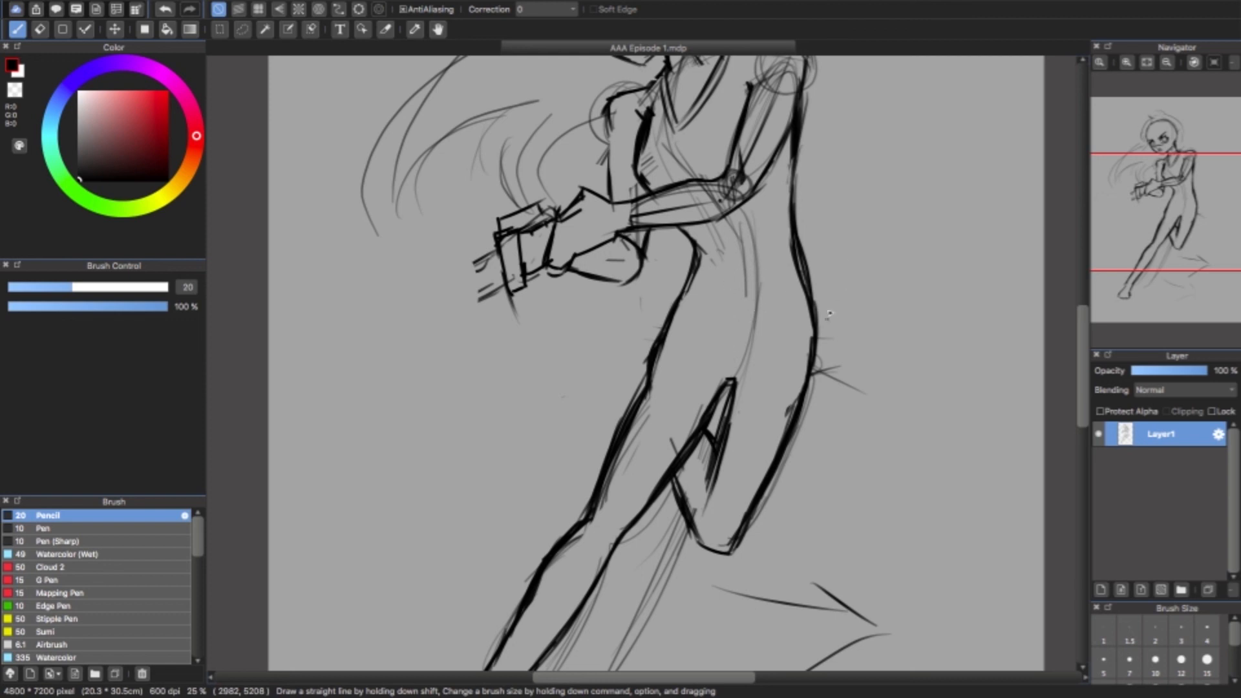
pyautogui.moveTo(850, 281); pyautogui.dragTo(794, 523)
pyautogui.moveTo(661, 294); pyautogui.dragTo(580, 413)
pyautogui.moveTo(856, 273)
pyautogui.mouseDown()
pyautogui.moveTo(846, 388)
pyautogui.moveTo(776, 520)
pyautogui.mouseUp()
pyautogui.moveTo(621, 352); pyautogui.dragTo(573, 411)
pyautogui.press('super+z')
pyautogui.press('super+z')
pyautogui.press('super+z')
pyautogui.press('super+z')
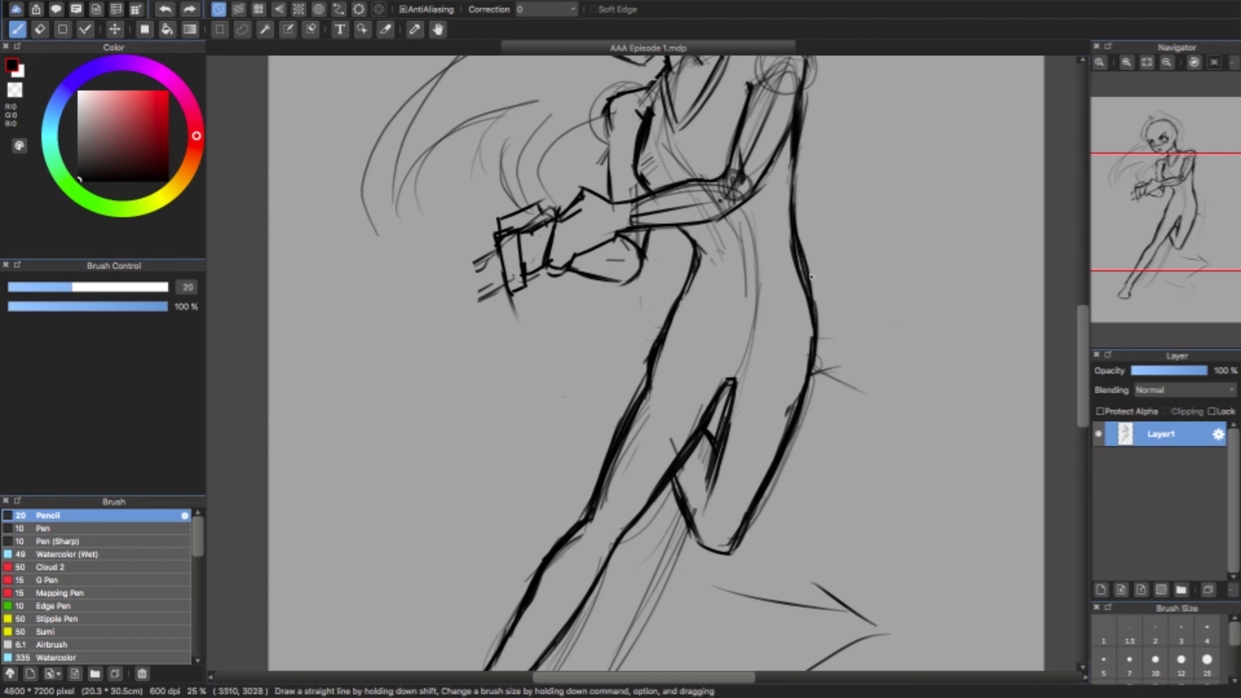
pyautogui.moveTo(801, 252); pyautogui.dragTo(831, 321)
pyautogui.press('super+z')
pyautogui.moveTo(806, 258); pyautogui.dragTo(834, 344)
pyautogui.moveTo(824, 288)
pyautogui.mouseDown()
pyautogui.moveTo(829, 383)
pyautogui.moveTo(831, 375)
pyautogui.mouseUp()
pyautogui.moveTo(688, 256)
pyautogui.mouseDown()
pyautogui.moveTo(591, 324)
pyautogui.moveTo(816, 376)
pyautogui.mouseUp()
pyautogui.press('super+z')
pyautogui.moveTo(589, 316)
pyautogui.mouseDown()
pyautogui.moveTo(615, 362)
pyautogui.moveTo(697, 392)
pyautogui.mouseUp()
pyautogui.press('super+z')
pyautogui.moveTo(591, 322)
pyautogui.mouseDown()
pyautogui.moveTo(645, 382)
pyautogui.moveTo(678, 395)
pyautogui.moveTo(830, 375)
pyautogui.mouseUp()
pyautogui.press('super+z')
pyautogui.press('super+z')
pyautogui.press('super+z')
pyautogui.press('super+z')
pyautogui.press('super+z')
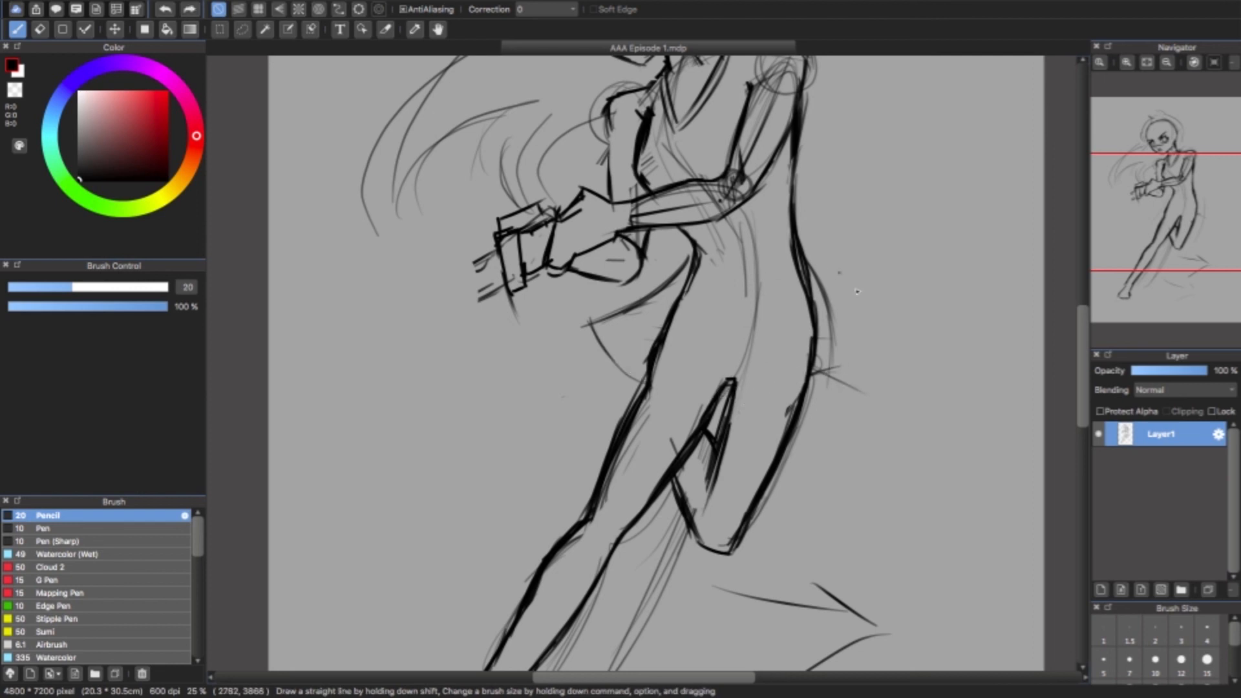
pyautogui.press('super+z')
pyautogui.press('super+z')
pyautogui.press('super+z')
pyautogui.press('super+z')
pyautogui.press('super+z')
pyautogui.press('super+z')
pyautogui.press('super+z')
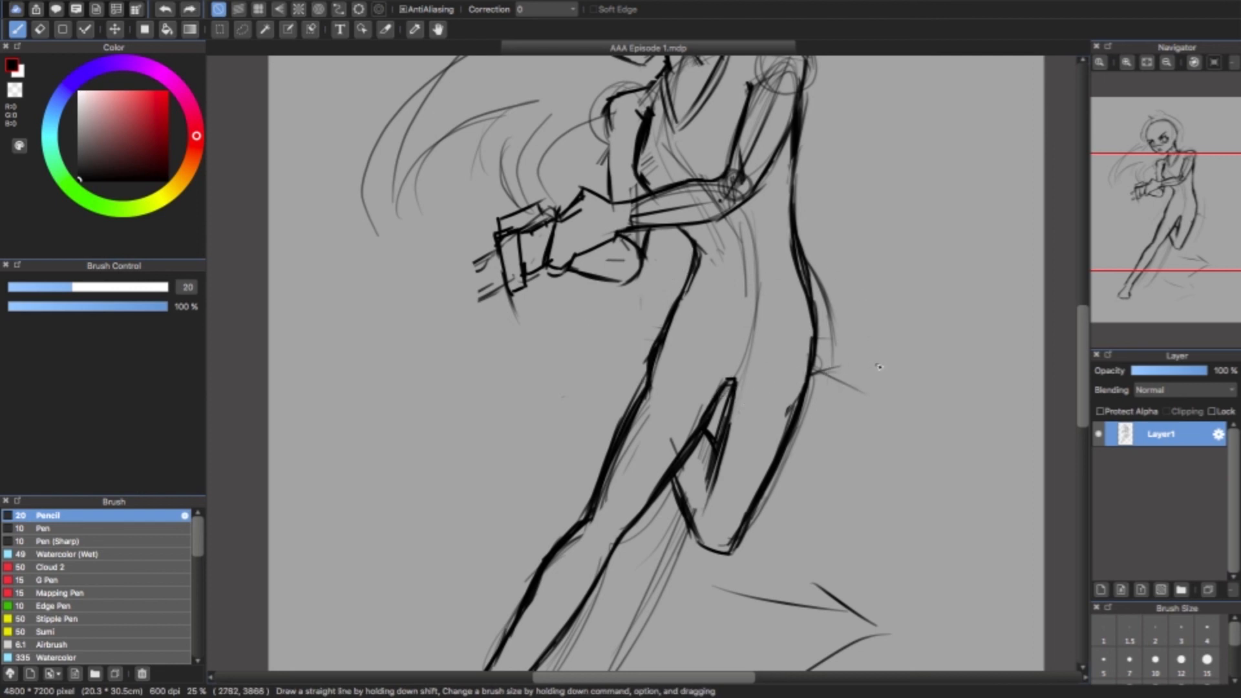
# - Sketch a short skirt flaring out from both hips, with a curved hem across the upper thighs
pyautogui.moveTo(687, 287); pyautogui.dragTo(620, 353)
pyautogui.moveTo(668, 304); pyautogui.dragTo(579, 370)
pyautogui.moveTo(816, 300); pyautogui.dragTo(830, 392)
pyautogui.moveTo(817, 321); pyautogui.dragTo(814, 440)
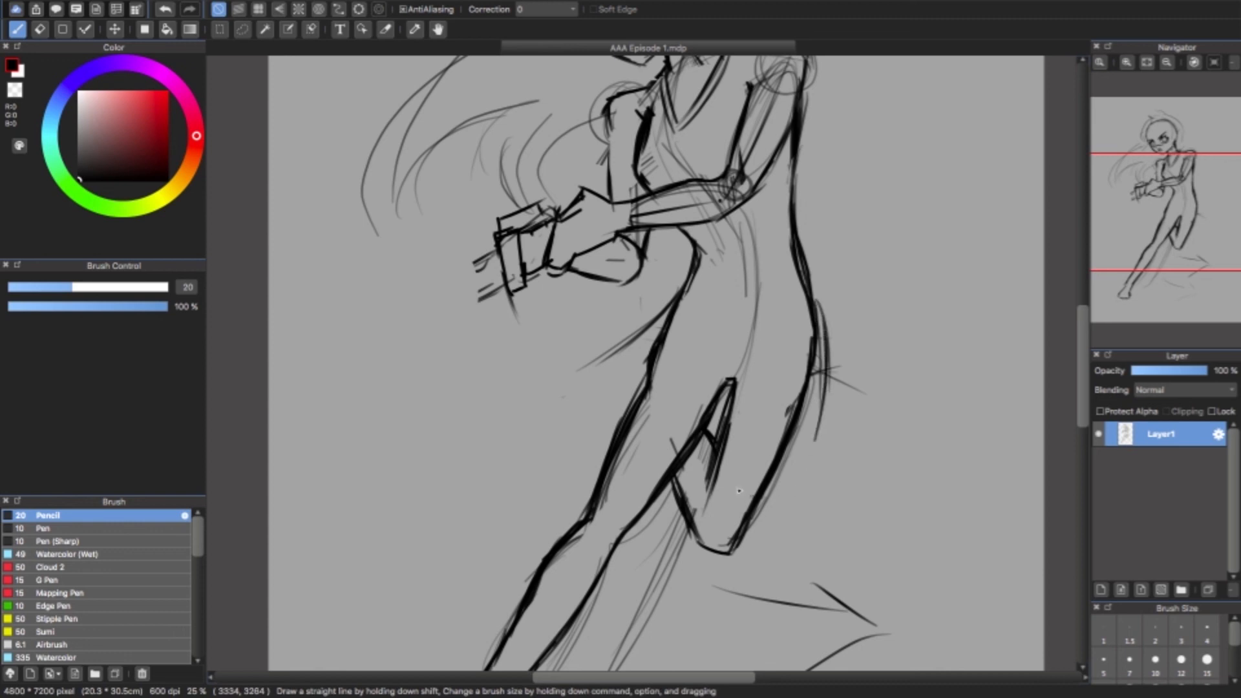
pyautogui.moveTo(587, 370)
pyautogui.mouseDown()
pyautogui.moveTo(609, 402)
pyautogui.moveTo(689, 422)
pyautogui.moveTo(648, 422)
pyautogui.moveTo(824, 425)
pyautogui.moveTo(793, 423)
pyautogui.moveTo(815, 443)
pyautogui.moveTo(788, 448)
pyautogui.moveTo(810, 429)
pyautogui.moveTo(587, 364)
pyautogui.moveTo(660, 418)
pyautogui.moveTo(762, 427)
pyautogui.moveTo(744, 434)
pyautogui.moveTo(819, 417)
pyautogui.mouseUp()
pyautogui.moveTo(799, 421); pyautogui.dragTo(819, 448)
pyautogui.moveTo(811, 293); pyautogui.dragTo(828, 378)
# - Draw the skirt's curved waistline across the body between the tops of its side edges
pyautogui.scroll(3, 798, 466)
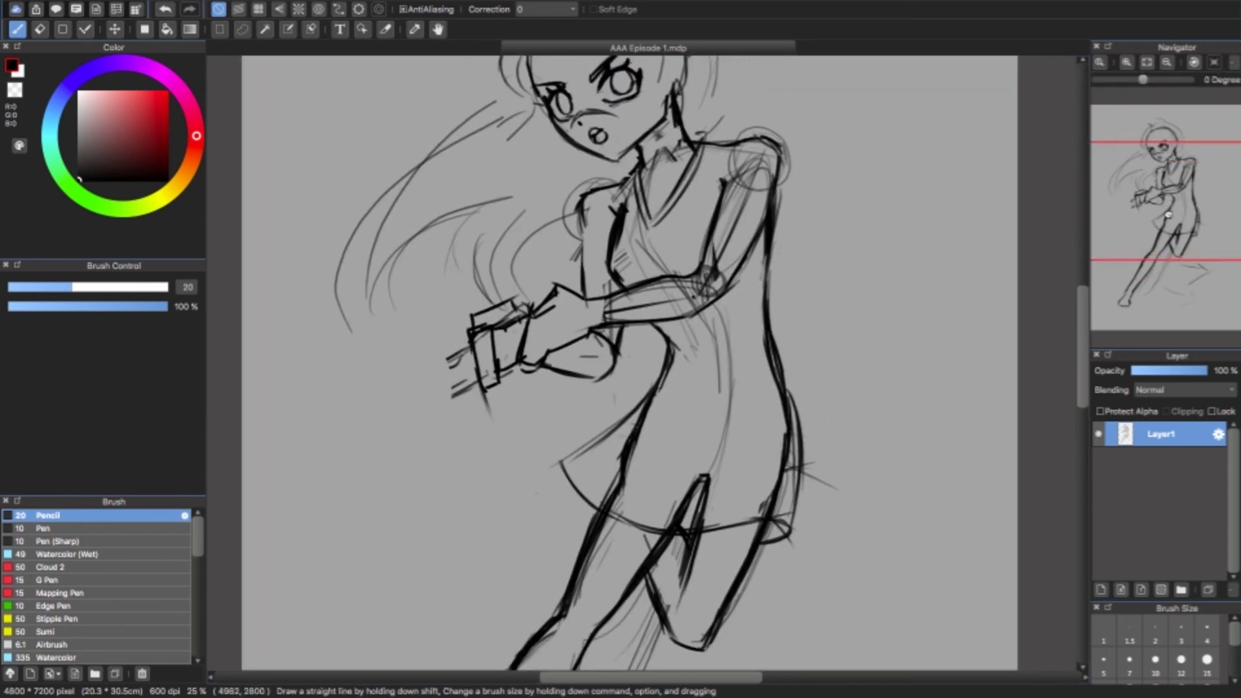
pyautogui.moveTo(658, 329)
pyautogui.mouseDown()
pyautogui.moveTo(743, 344)
pyautogui.moveTo(792, 327)
pyautogui.mouseUp()
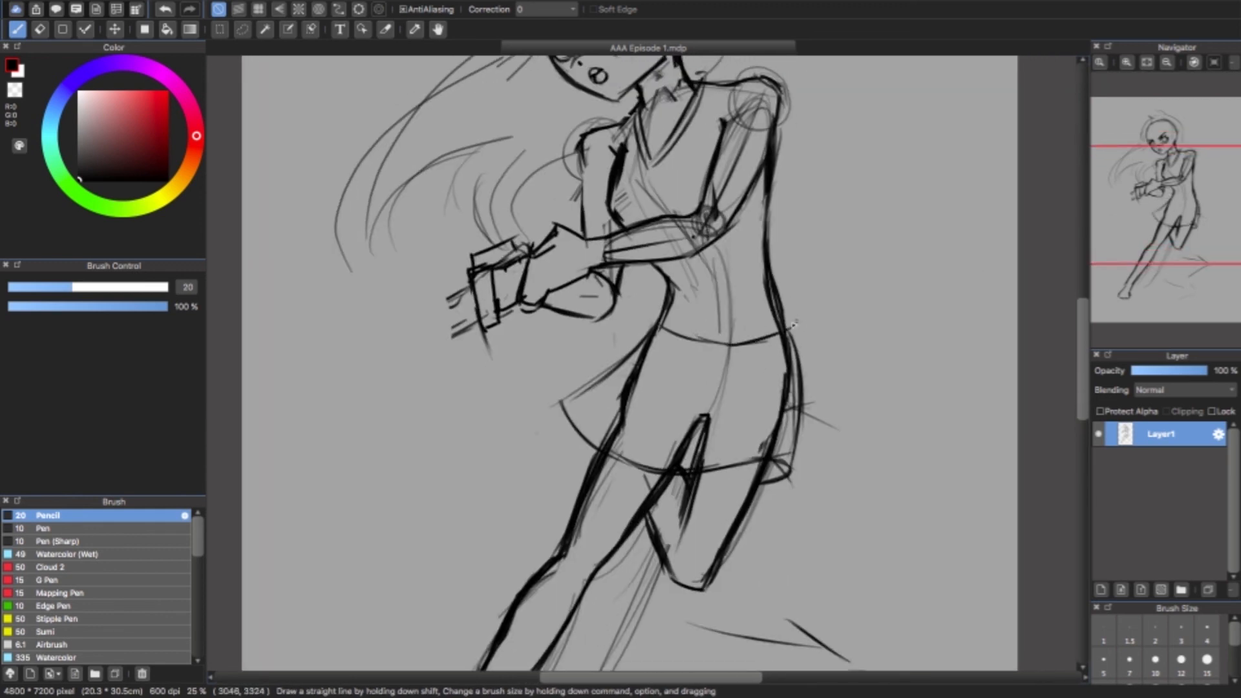
pyautogui.moveTo(666, 323); pyautogui.dragTo(789, 321)
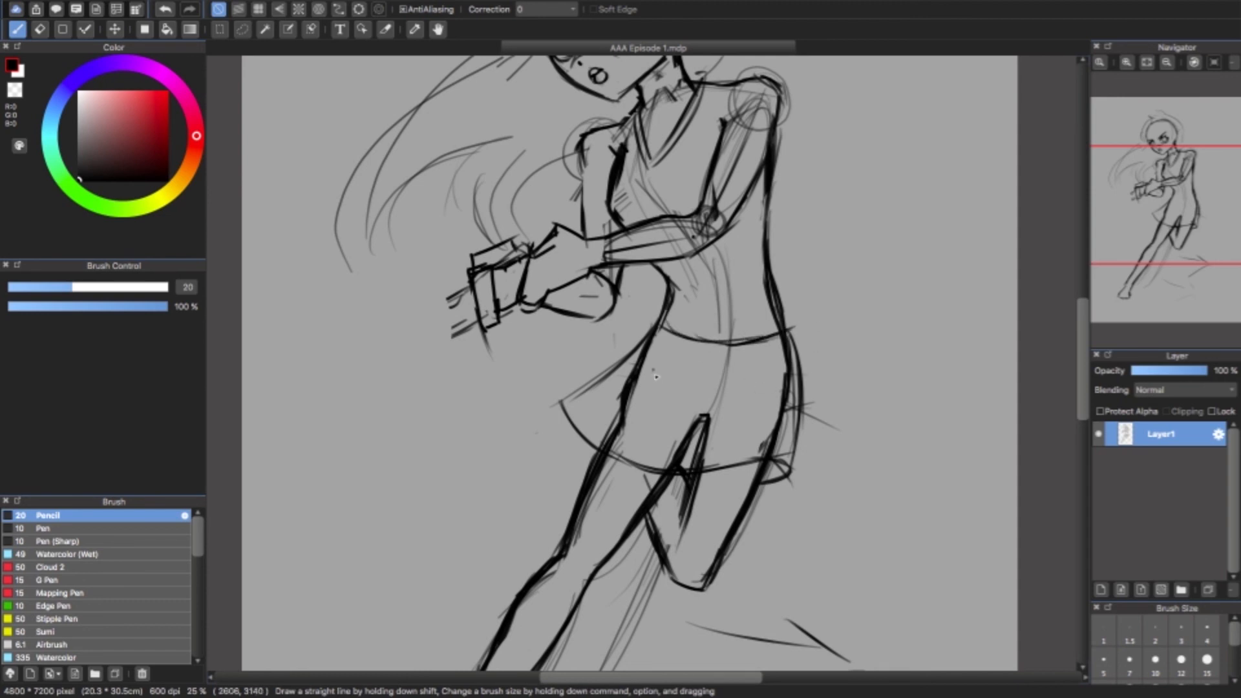
# - Erase the thigh, hip and center guide lines that show through the inside of the skirt
pyautogui.press('e')
pyautogui.moveTo(625, 412); pyautogui.dragTo(603, 453)
pyautogui.moveTo(639, 364)
pyautogui.mouseDown()
pyautogui.moveTo(630, 426)
pyautogui.moveTo(621, 398)
pyautogui.mouseUp()
pyautogui.moveTo(652, 341); pyautogui.dragTo(634, 357)
pyautogui.moveTo(705, 467)
pyautogui.mouseDown()
pyautogui.moveTo(669, 464)
pyautogui.moveTo(716, 456)
pyautogui.mouseUp()
pyautogui.moveTo(708, 414)
pyautogui.mouseDown()
pyautogui.moveTo(672, 462)
pyautogui.moveTo(695, 465)
pyautogui.mouseUp()
pyautogui.moveTo(798, 343); pyautogui.dragTo(775, 453)
pyautogui.moveTo(727, 362); pyautogui.dragTo(717, 406)
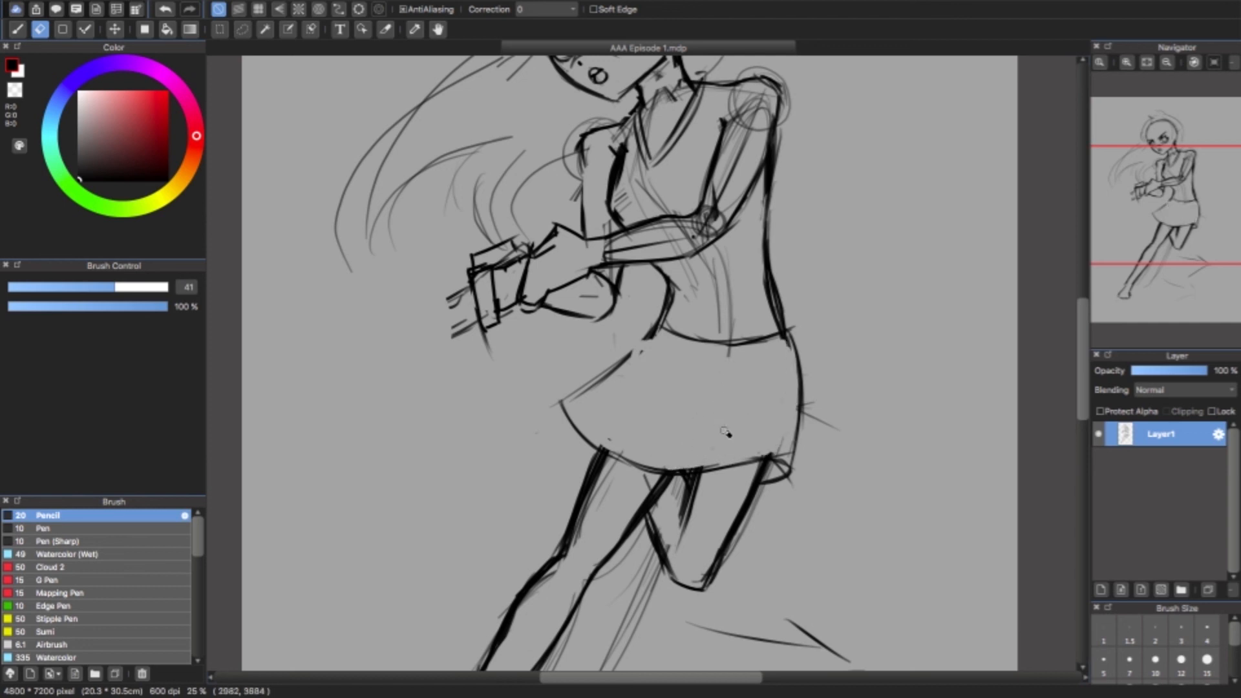
# - Darken the skirt's flared left edge from the waist down to the hem corner
pyautogui.press('b')
pyautogui.moveTo(654, 331)
pyautogui.mouseDown()
pyautogui.moveTo(579, 395)
pyautogui.moveTo(591, 394)
pyautogui.mouseUp()
pyautogui.moveTo(627, 352); pyautogui.dragTo(549, 406)
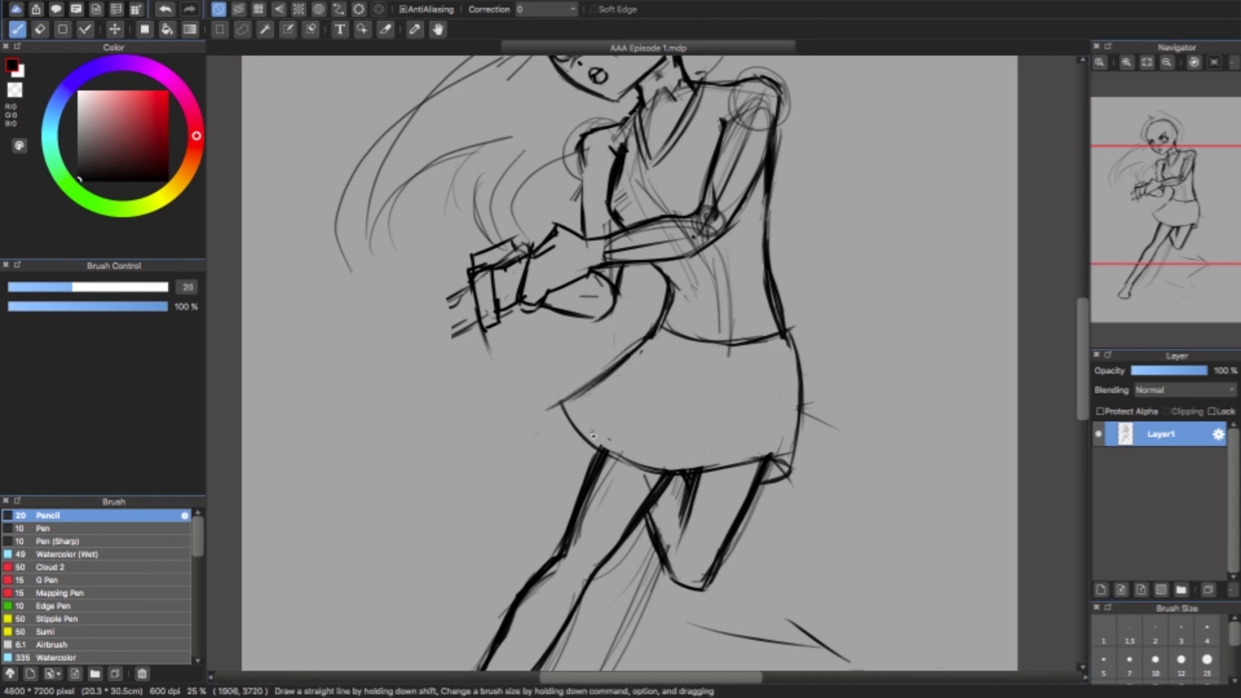
pyautogui.moveTo(593, 449)
pyautogui.mouseDown()
pyautogui.moveTo(717, 314)
pyautogui.moveTo(603, 447)
pyautogui.mouseUp()
# - Draw curved pleat lines running from the skirt's waistline down to the hem
pyautogui.moveTo(690, 468); pyautogui.dragTo(714, 391)
pyautogui.moveTo(721, 336); pyautogui.dragTo(701, 449)
pyautogui.moveTo(715, 365); pyautogui.dragTo(694, 467)
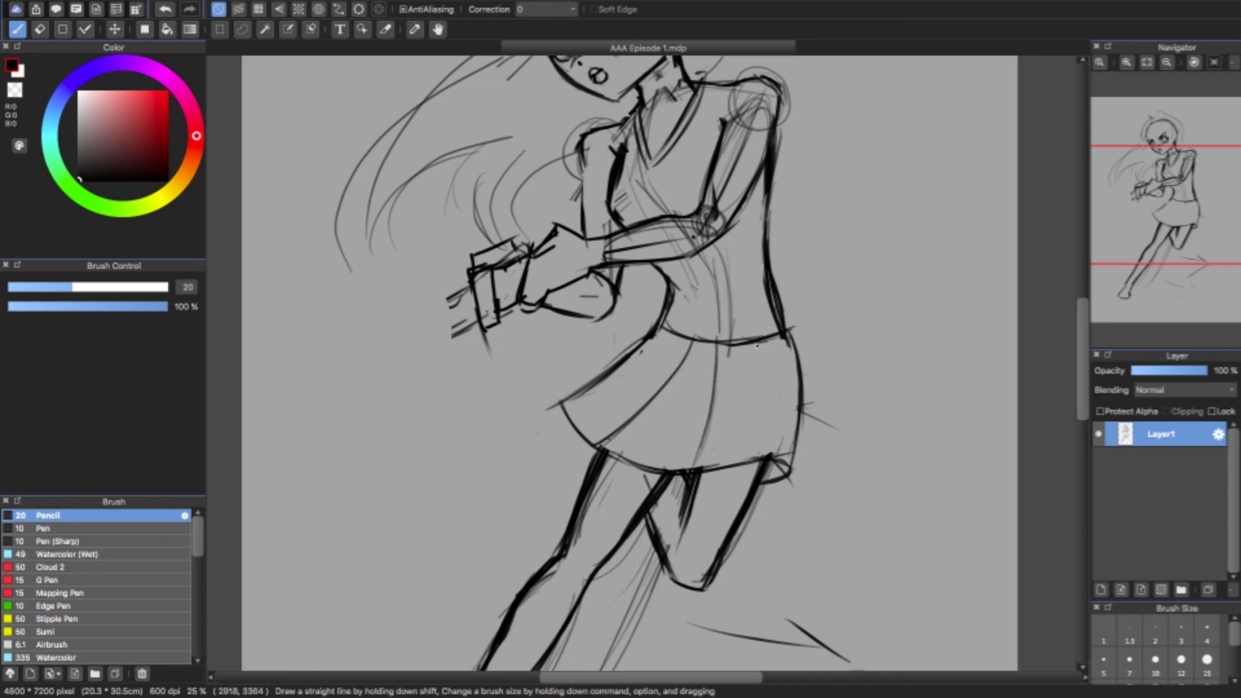
pyautogui.moveTo(753, 341); pyautogui.dragTo(762, 442)
pyautogui.moveTo(758, 382); pyautogui.dragTo(768, 455)
# - Redraw the skirt's right edge slightly farther out, and erase the old edge and overlapping corner lines
pyautogui.moveTo(787, 339)
pyautogui.mouseDown()
pyautogui.moveTo(812, 465)
pyautogui.moveTo(808, 454)
pyautogui.moveTo(757, 486)
pyautogui.mouseUp()
pyautogui.press('e')
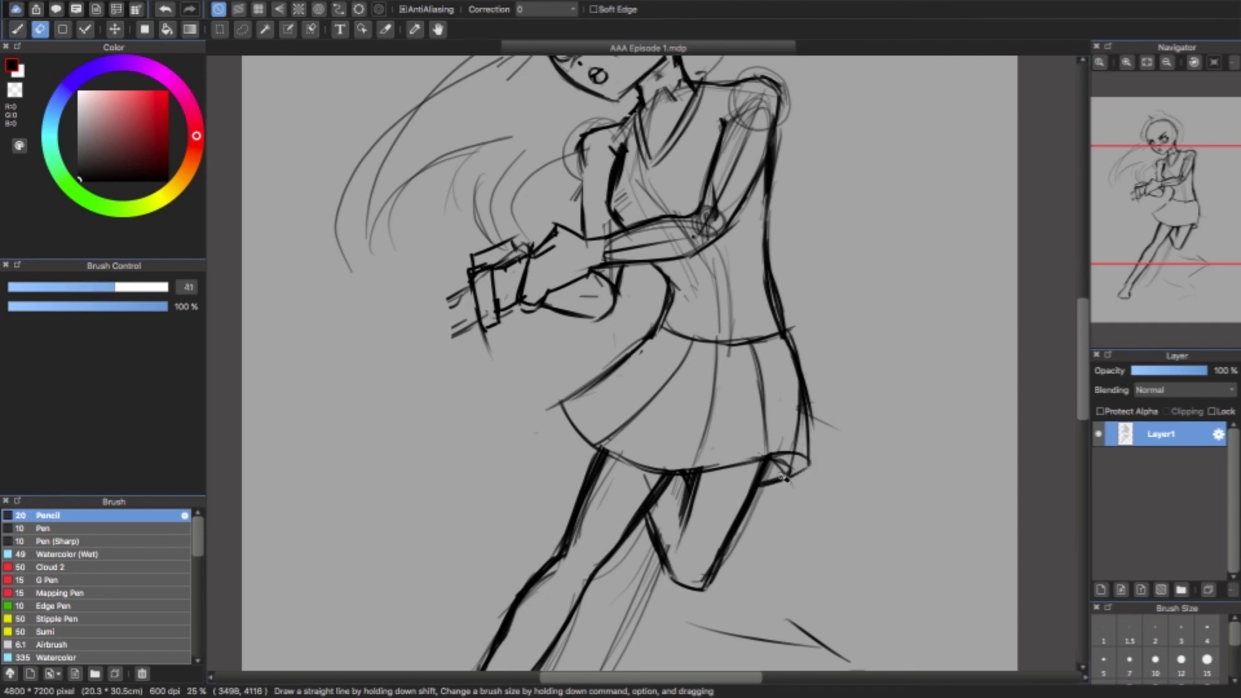
pyautogui.moveTo(796, 342); pyautogui.dragTo(800, 474)
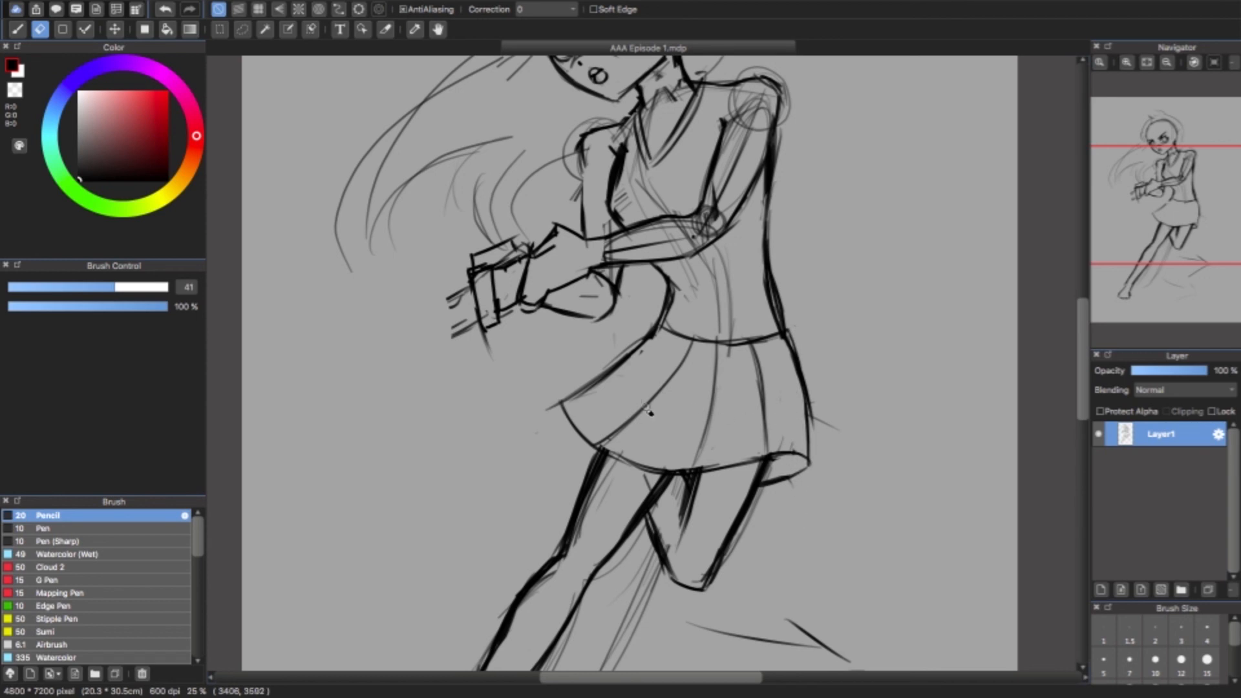
# - Draw a flatter hem across the skirt, and darken the rightmost pleat and the right edge
pyautogui.press('b')
pyautogui.moveTo(560, 400)
pyautogui.mouseDown()
pyautogui.moveTo(596, 435)
pyautogui.moveTo(566, 405)
pyautogui.moveTo(684, 476)
pyautogui.moveTo(680, 423)
pyautogui.moveTo(618, 455)
pyautogui.moveTo(597, 448)
pyautogui.moveTo(748, 454)
pyautogui.moveTo(697, 469)
pyautogui.moveTo(801, 440)
pyautogui.moveTo(766, 458)
pyautogui.moveTo(815, 444)
pyautogui.moveTo(792, 470)
pyautogui.moveTo(814, 455)
pyautogui.moveTo(766, 460)
pyautogui.mouseUp()
pyautogui.moveTo(753, 344); pyautogui.dragTo(764, 463)
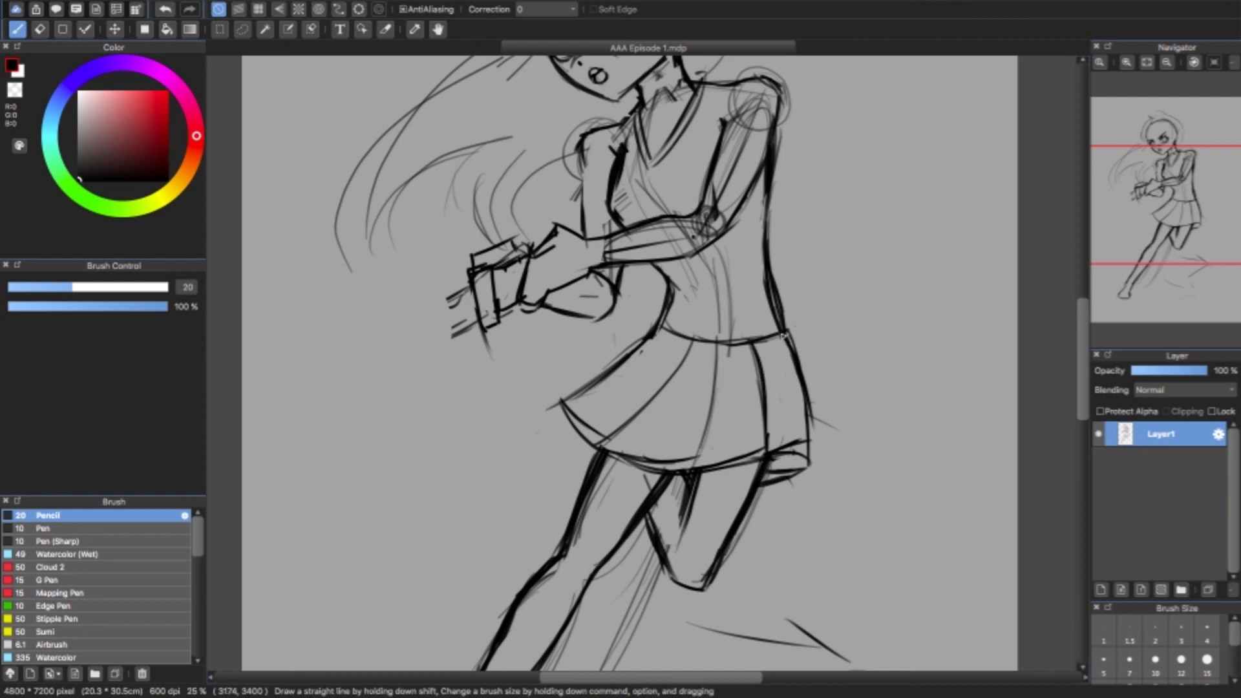
pyautogui.moveTo(796, 375); pyautogui.dragTo(814, 438)
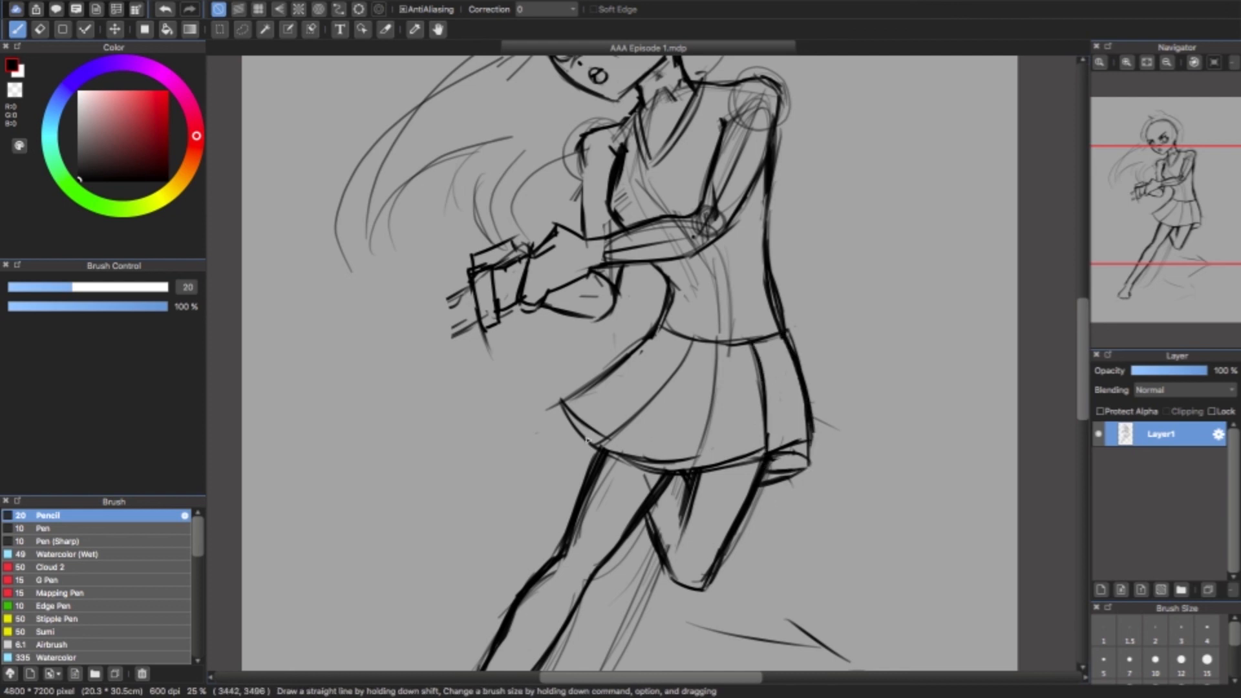
# - Erase the old lower hem line and the skirt's right edge
pyautogui.press('e')
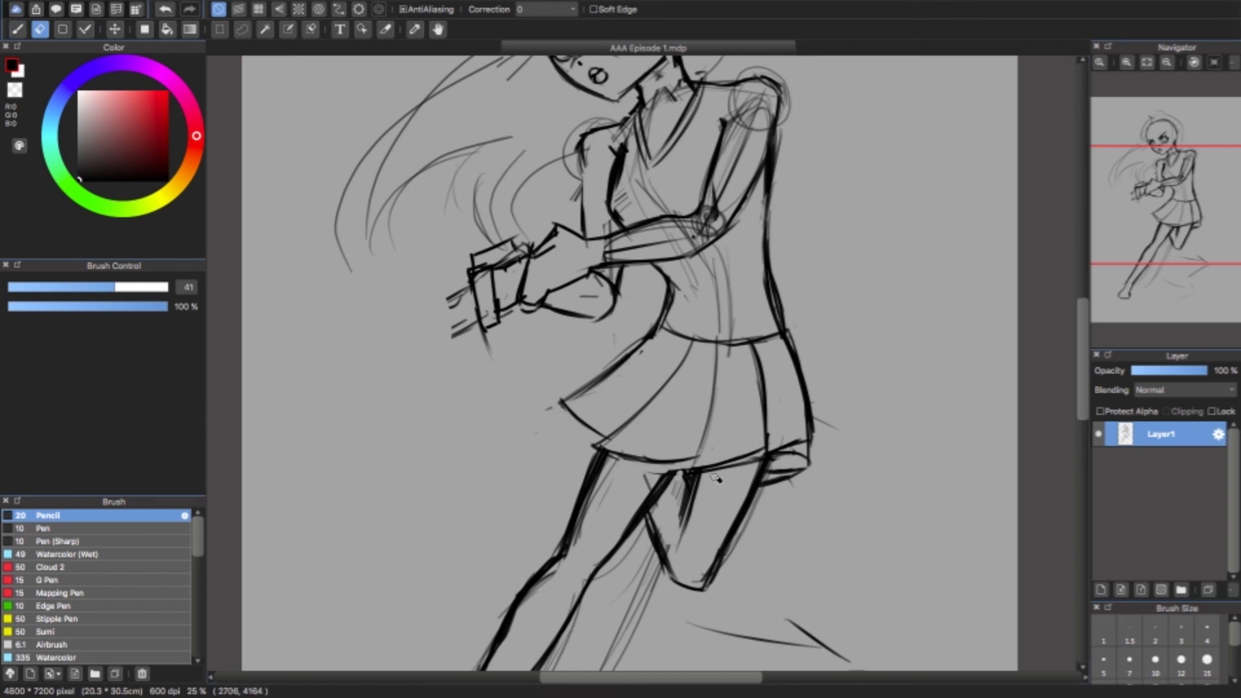
pyautogui.moveTo(800, 463)
pyautogui.mouseDown()
pyautogui.moveTo(783, 456)
pyautogui.moveTo(806, 461)
pyautogui.mouseUp()
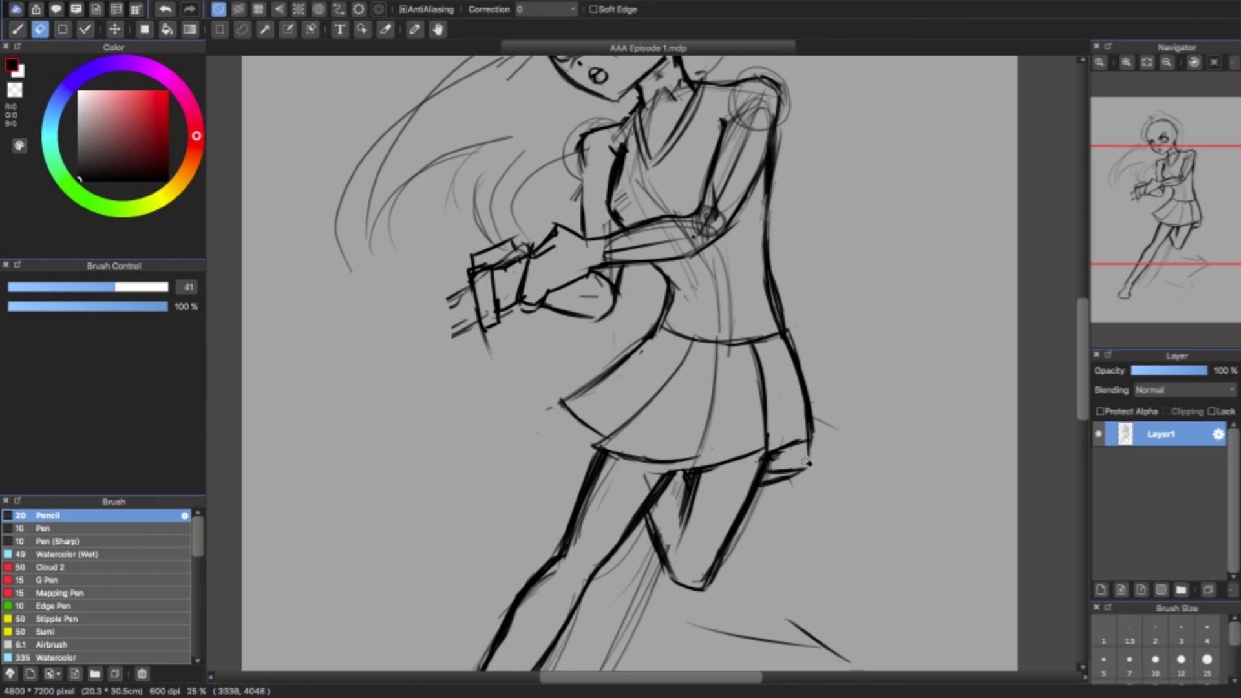
pyautogui.moveTo(813, 392)
pyautogui.mouseDown()
pyautogui.moveTo(805, 388)
pyautogui.moveTo(814, 430)
pyautogui.mouseUp()
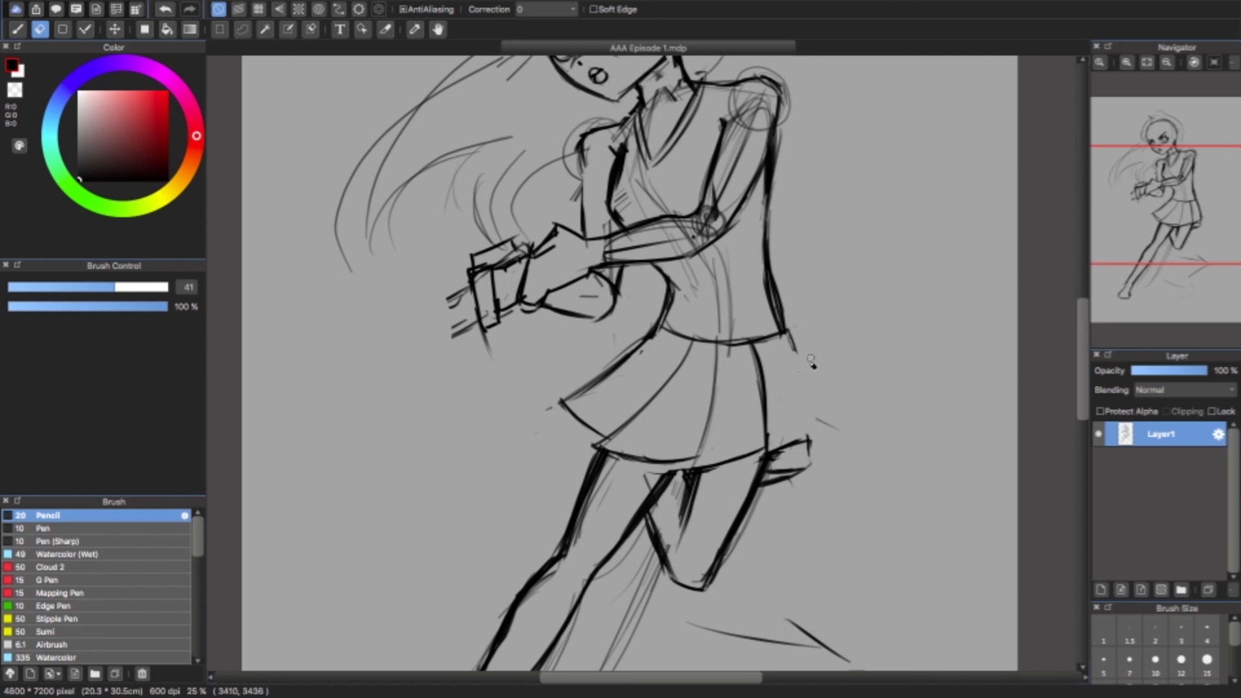
# - Redraw the skirt's right edge curving into a rounded lower corner, and erase the stray lines beneath it
pyautogui.press('b')
pyautogui.moveTo(785, 334)
pyautogui.mouseDown()
pyautogui.moveTo(818, 430)
pyautogui.moveTo(799, 445)
pyautogui.moveTo(813, 452)
pyautogui.moveTo(797, 468)
pyautogui.mouseUp()
pyautogui.press('super+z')
pyautogui.press('super+z')
pyautogui.press('super+shift+z')
pyautogui.press('super+shift+z')
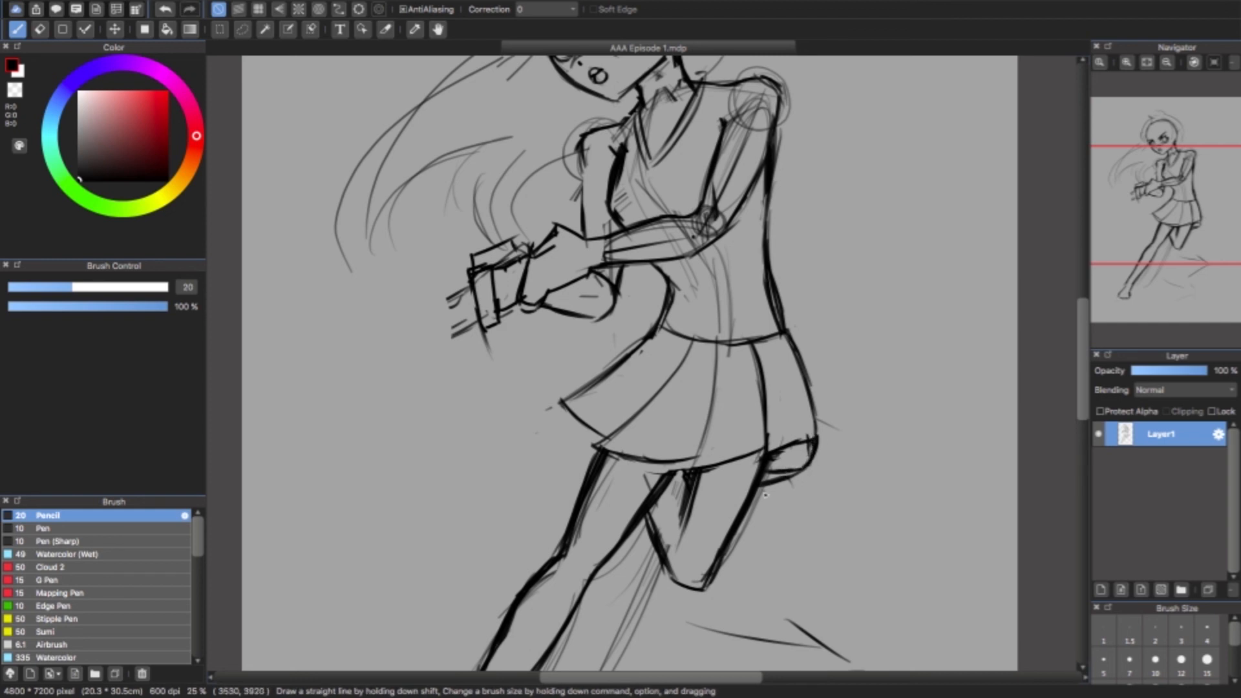
pyautogui.press('e')
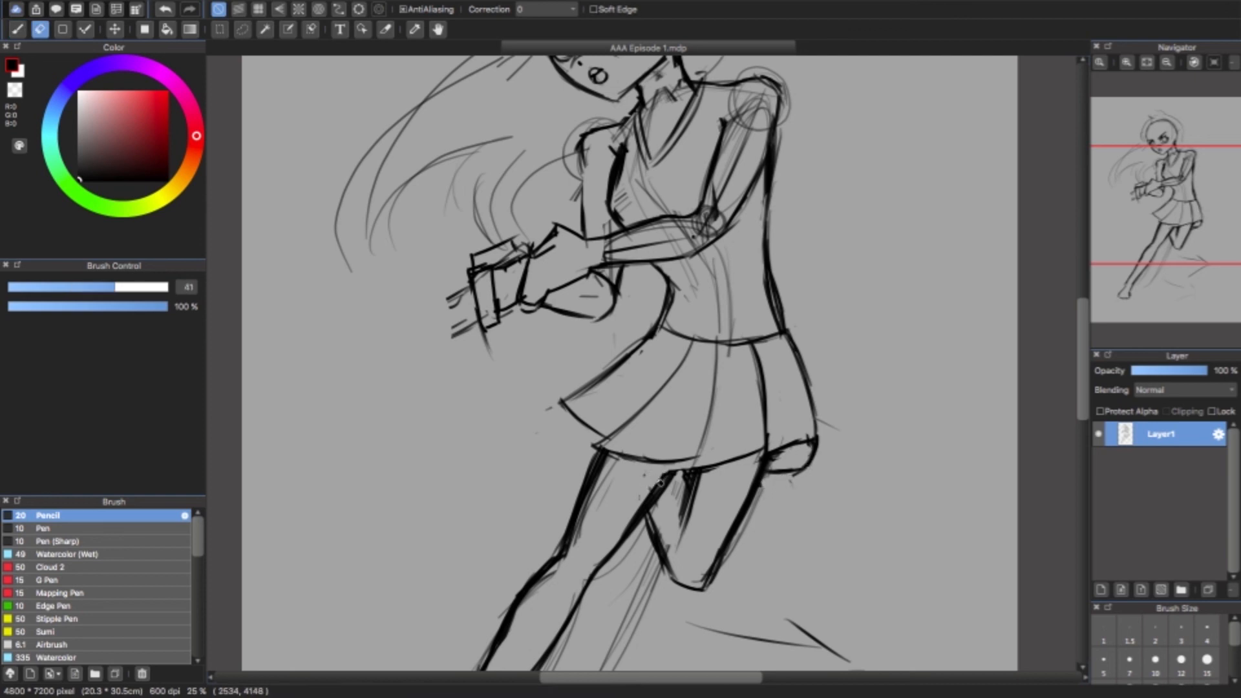
# - Sketch the rear pleats behind the skirt's left edge and a flared pleat along its right edge
pyautogui.press('b')
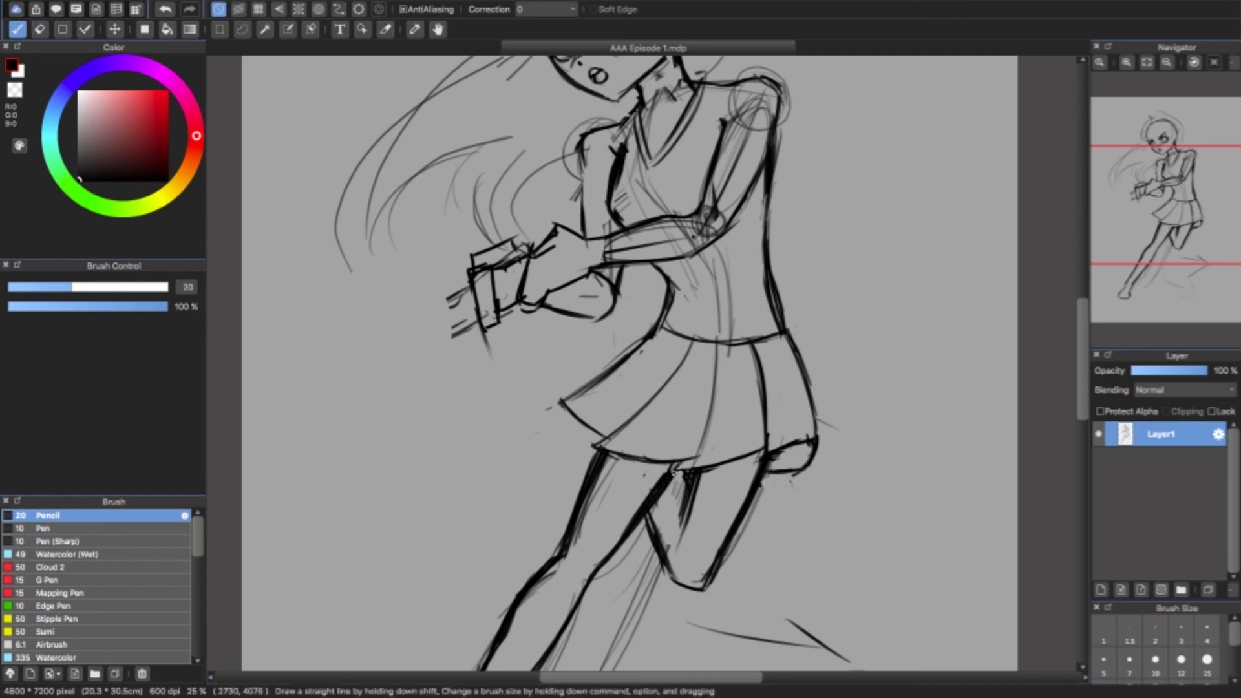
pyautogui.moveTo(579, 390)
pyautogui.mouseDown()
pyautogui.moveTo(573, 365)
pyautogui.moveTo(677, 344)
pyautogui.mouseUp()
pyautogui.press('super+z')
pyautogui.moveTo(573, 368); pyautogui.dragTo(651, 335)
pyautogui.press('super+z')
pyautogui.moveTo(573, 368)
pyautogui.mouseDown()
pyautogui.moveTo(651, 336)
pyautogui.moveTo(606, 341)
pyautogui.moveTo(651, 334)
pyautogui.mouseUp()
pyautogui.moveTo(789, 328); pyautogui.dragTo(831, 405)
pyautogui.press('super+z')
pyautogui.moveTo(789, 331)
pyautogui.mouseDown()
pyautogui.moveTo(829, 402)
pyautogui.moveTo(817, 436)
pyautogui.mouseUp()
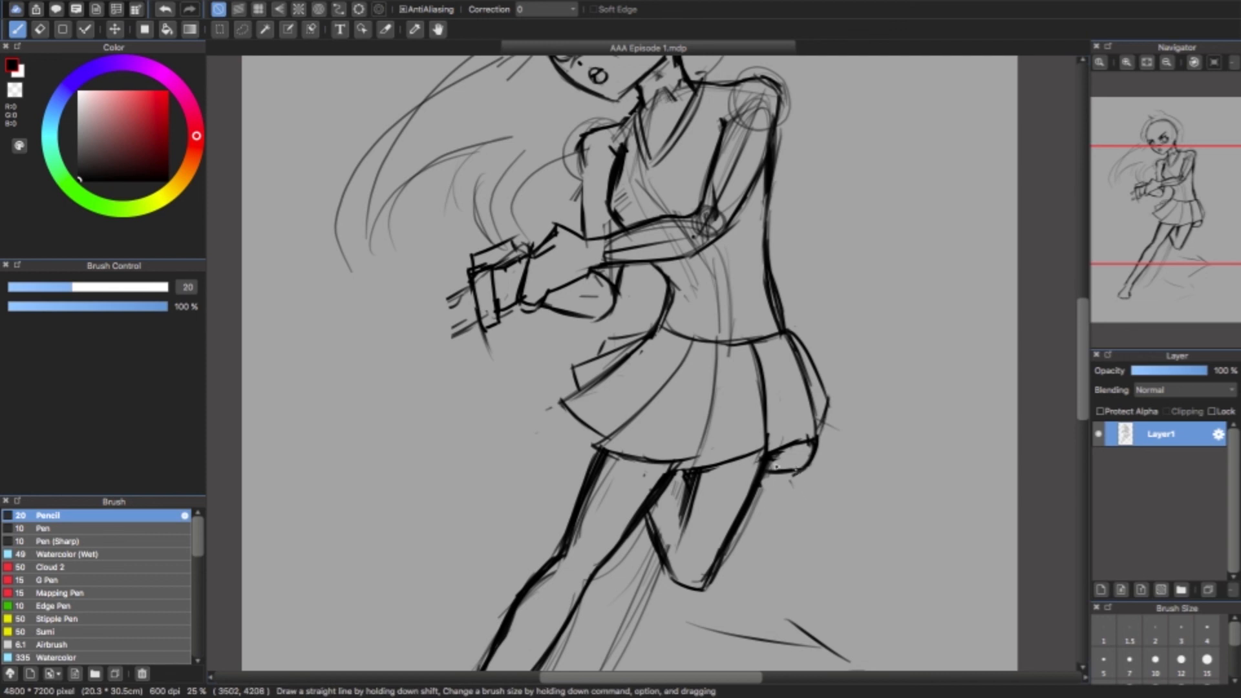
# - Erase the old rounded corner and outer flare of the skirt's right side, and extend the hem up to the right edge
pyautogui.press('e')
pyautogui.moveTo(780, 446)
pyautogui.mouseDown()
pyautogui.moveTo(774, 480)
pyautogui.moveTo(791, 448)
pyautogui.moveTo(819, 443)
pyautogui.mouseUp()
pyautogui.press('b')
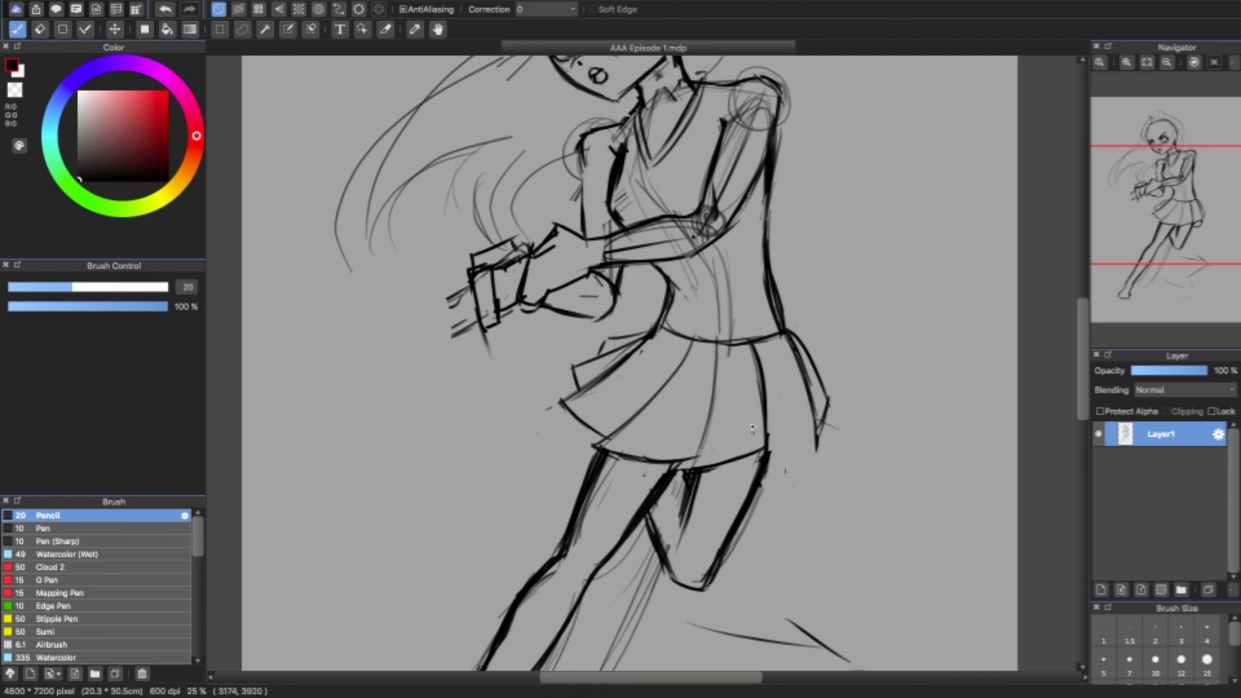
pyautogui.moveTo(767, 462); pyautogui.dragTo(816, 421)
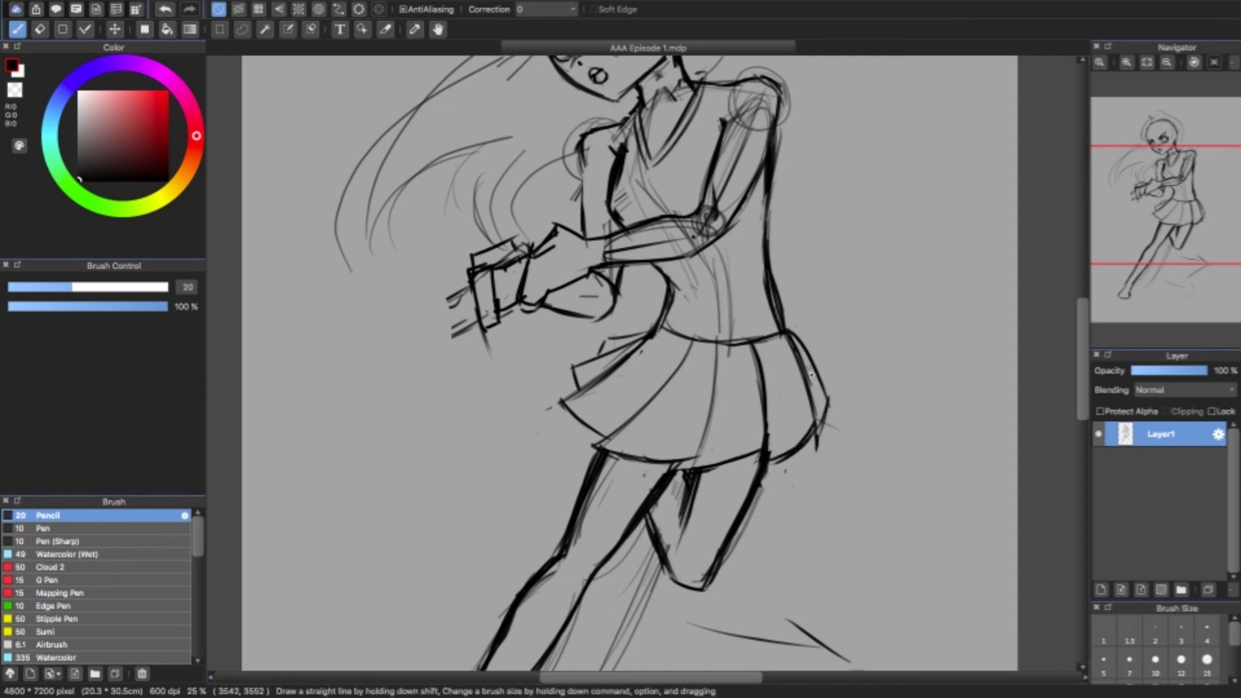
pyautogui.press('e')
pyautogui.moveTo(795, 340)
pyautogui.mouseDown()
pyautogui.moveTo(818, 439)
pyautogui.moveTo(826, 400)
pyautogui.mouseUp()
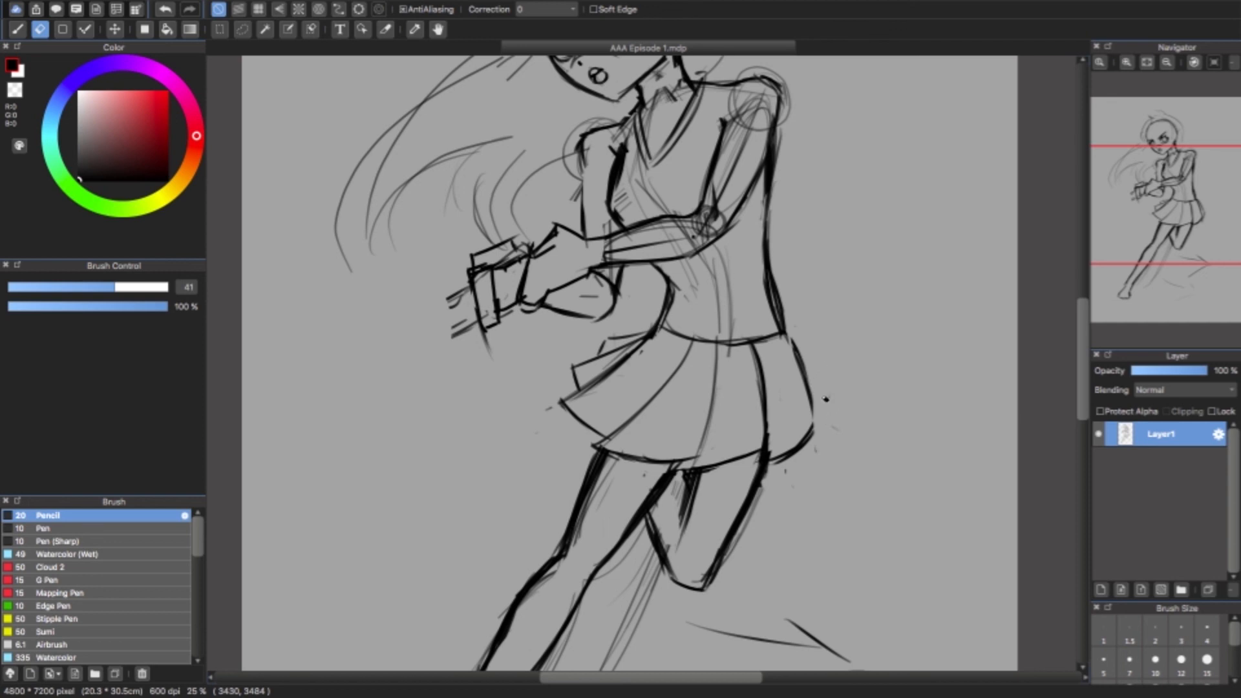
pyautogui.press('b')
pyautogui.moveTo(508, 372)
pyautogui.mouseDown()
pyautogui.moveTo(630, 527)
pyautogui.moveTo(875, 404)
pyautogui.mouseUp()
pyautogui.moveTo(464, 425)
pyautogui.mouseDown()
pyautogui.moveTo(472, 461)
pyautogui.moveTo(566, 577)
pyautogui.mouseUp()
pyautogui.press('super+z')
pyautogui.moveTo(491, 433)
pyautogui.mouseDown()
pyautogui.moveTo(517, 494)
pyautogui.moveTo(876, 548)
pyautogui.moveTo(895, 592)
pyautogui.mouseUp()
pyautogui.press('super+z')
pyautogui.press('super+z')
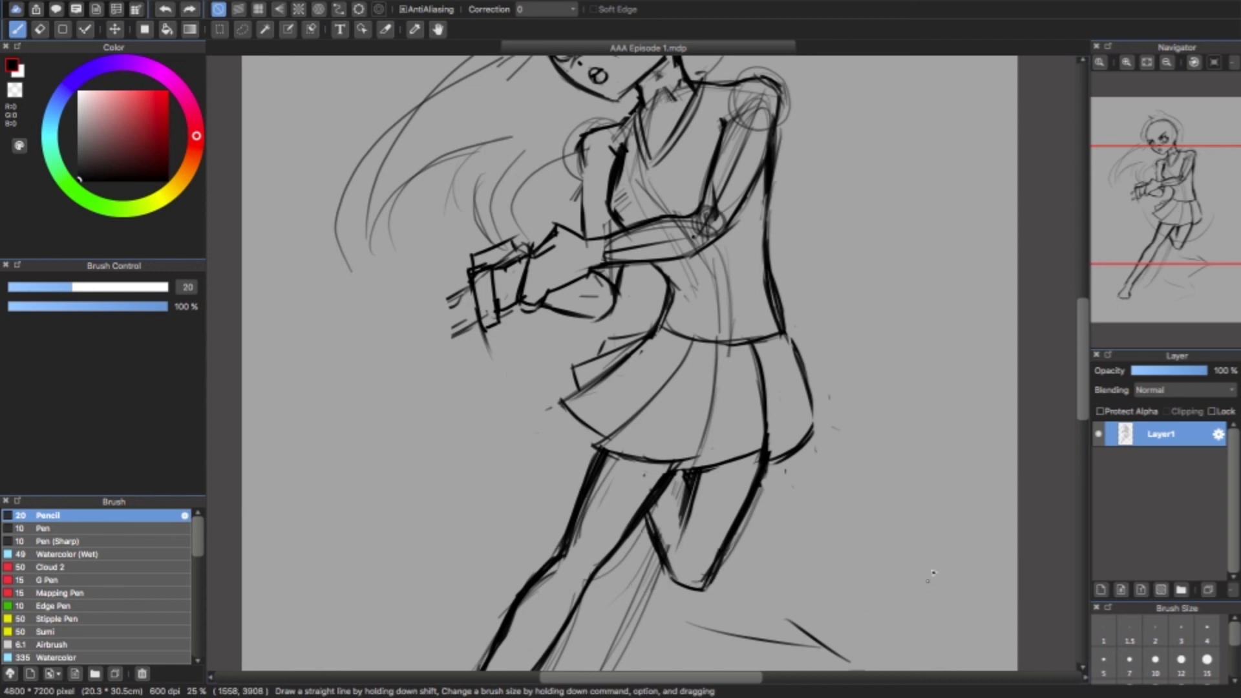
# - Darken the skirt's right edge and hem corner, add a rear pleat behind it, and clean up the overlap
pyautogui.moveTo(785, 326); pyautogui.dragTo(819, 410)
pyautogui.moveTo(792, 349); pyautogui.dragTo(809, 429)
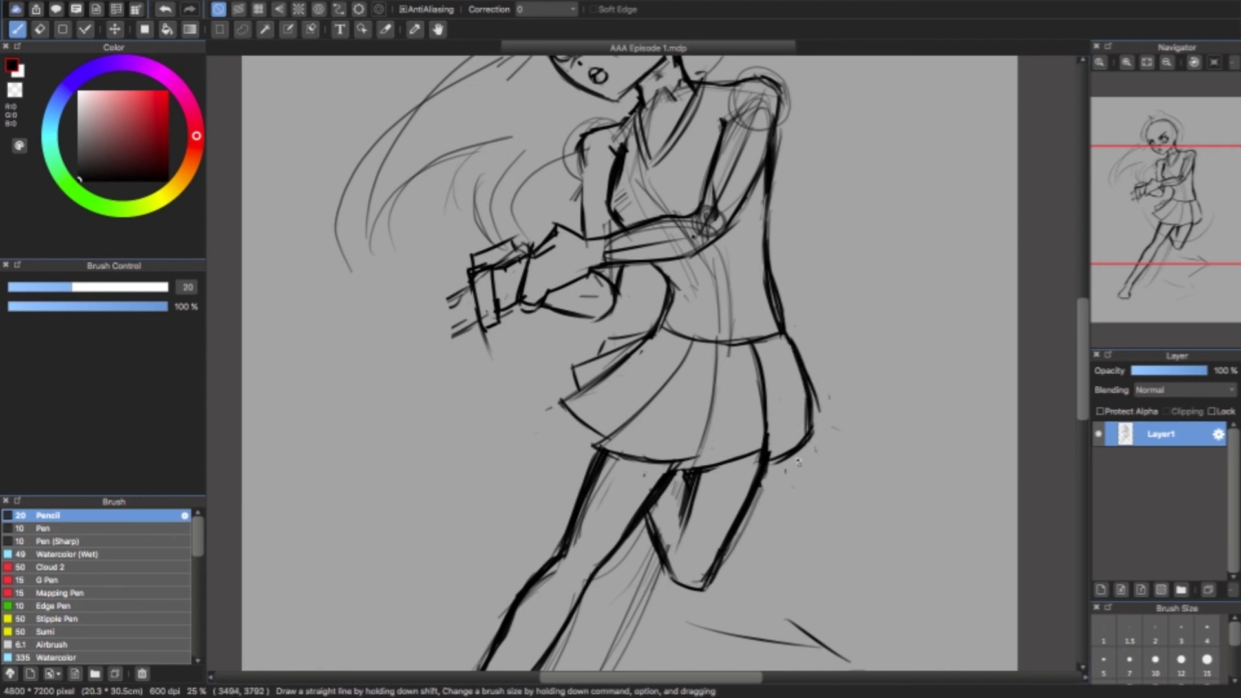
pyautogui.moveTo(764, 463); pyautogui.dragTo(809, 439)
pyautogui.moveTo(789, 339)
pyautogui.mouseDown()
pyautogui.moveTo(829, 392)
pyautogui.moveTo(816, 420)
pyautogui.moveTo(811, 347)
pyautogui.moveTo(822, 390)
pyautogui.mouseUp()
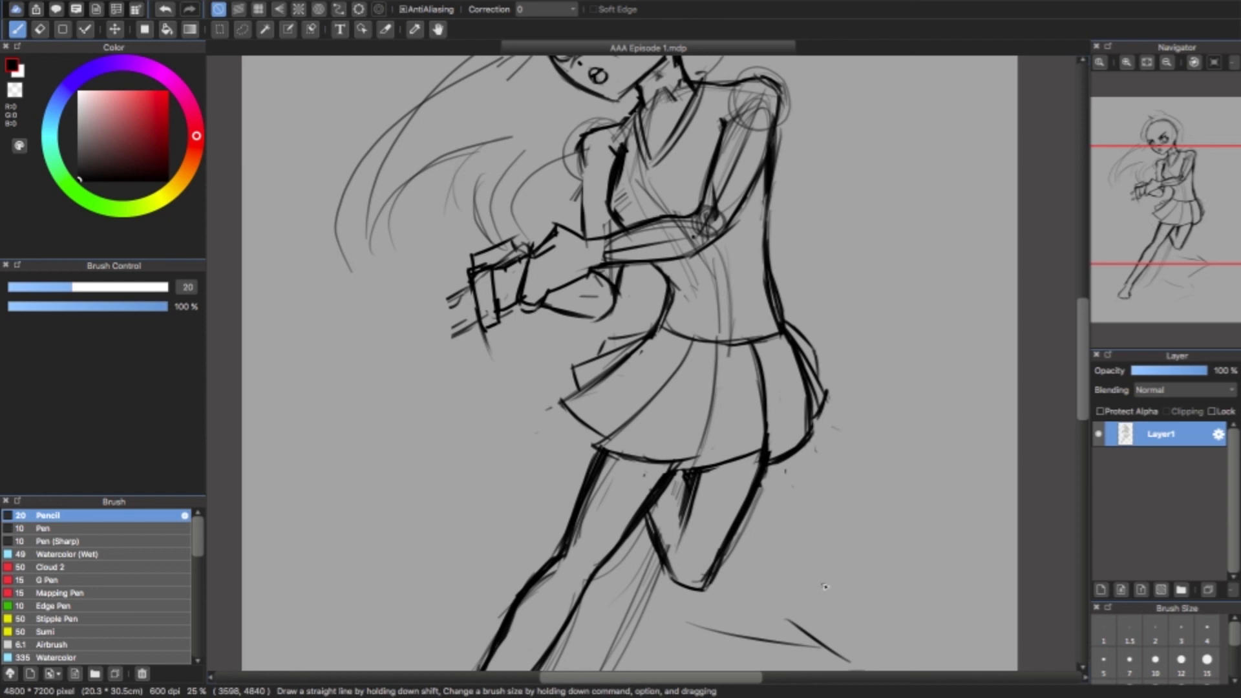
pyautogui.press('e')
pyautogui.moveTo(818, 391); pyautogui.dragTo(791, 339)
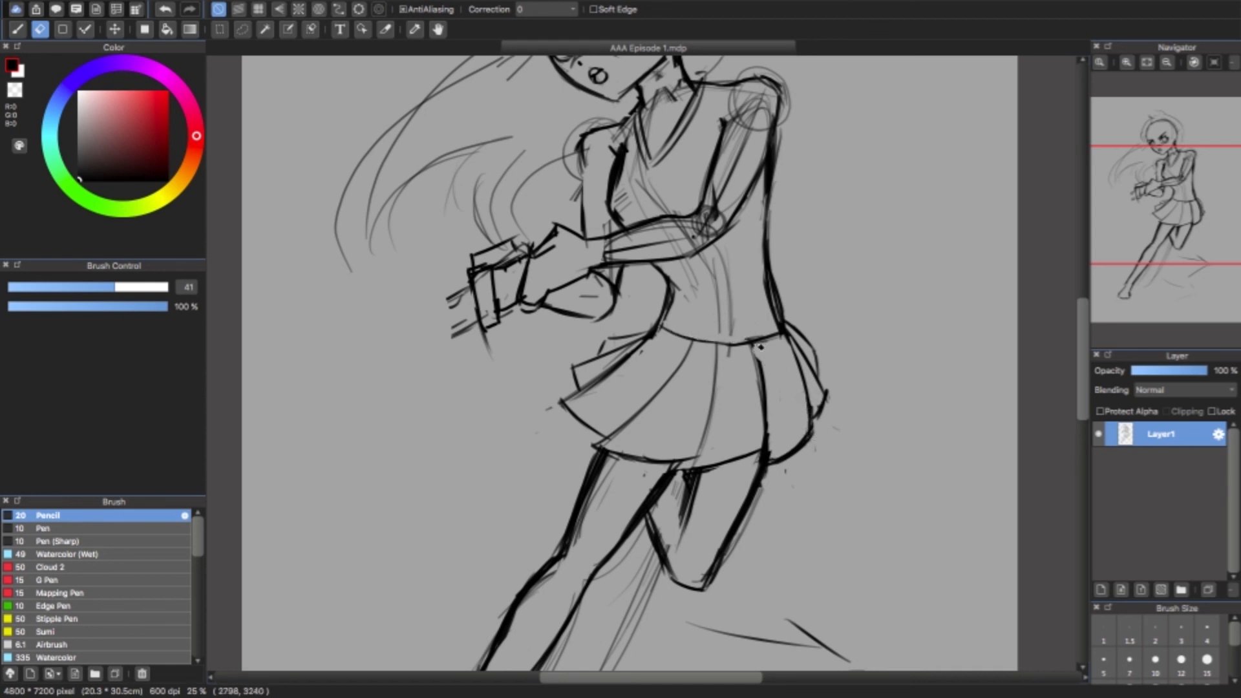
# - Draw a belt with a buckle around the waist, and erase the lines overlapping the buckle
pyautogui.press('b')
pyautogui.moveTo(654, 323)
pyautogui.mouseDown()
pyautogui.moveTo(662, 307)
pyautogui.moveTo(728, 315)
pyautogui.moveTo(783, 296)
pyautogui.moveTo(779, 350)
pyautogui.moveTo(789, 334)
pyautogui.moveTo(778, 347)
pyautogui.moveTo(778, 315)
pyautogui.moveTo(761, 328)
pyautogui.mouseUp()
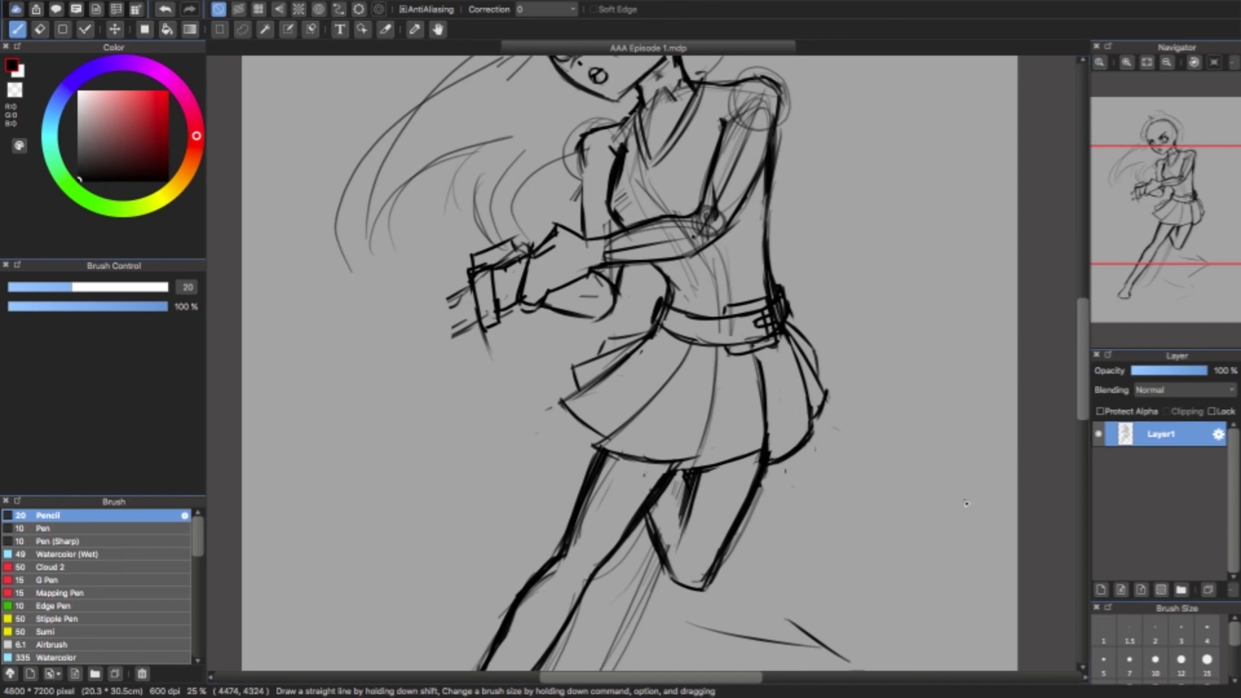
pyautogui.press('e')
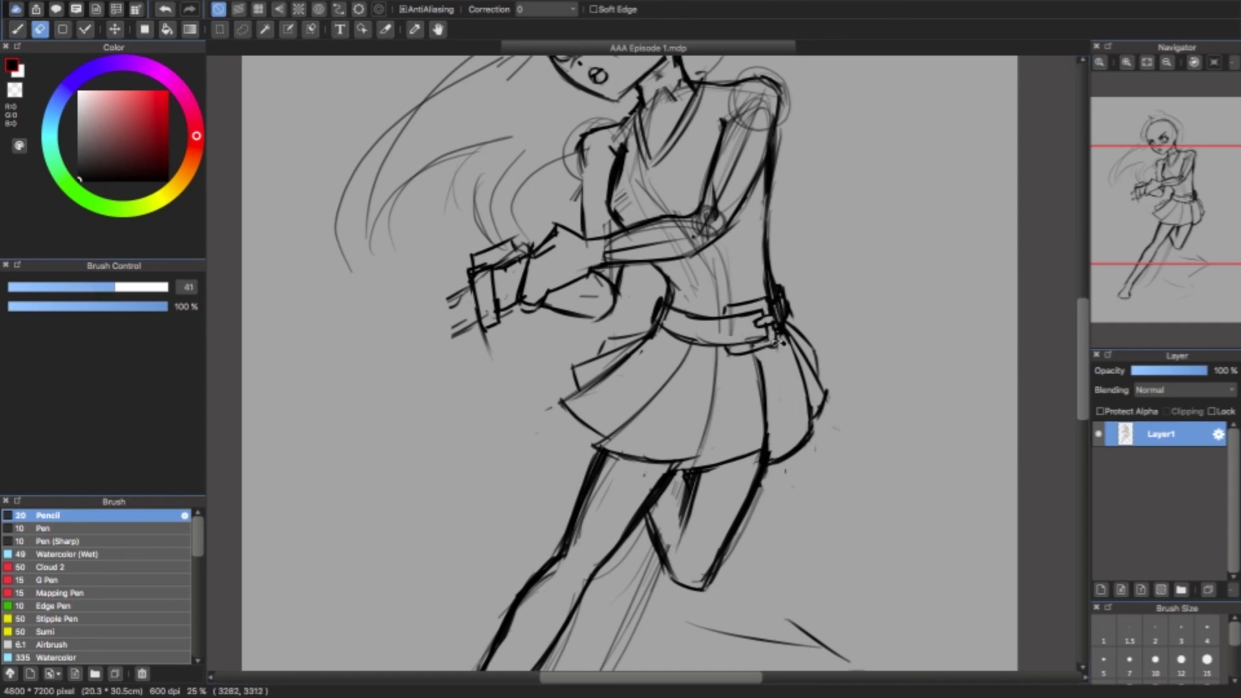
pyautogui.moveTo(767, 281); pyautogui.dragTo(754, 261)
# - Erase the V-shaped neckline, and sketch a rounded collar with the lower neckline of a vest across the chest
pyautogui.moveTo(646, 155)
pyautogui.mouseDown()
pyautogui.moveTo(659, 169)
pyautogui.moveTo(643, 129)
pyautogui.moveTo(705, 105)
pyautogui.mouseUp()
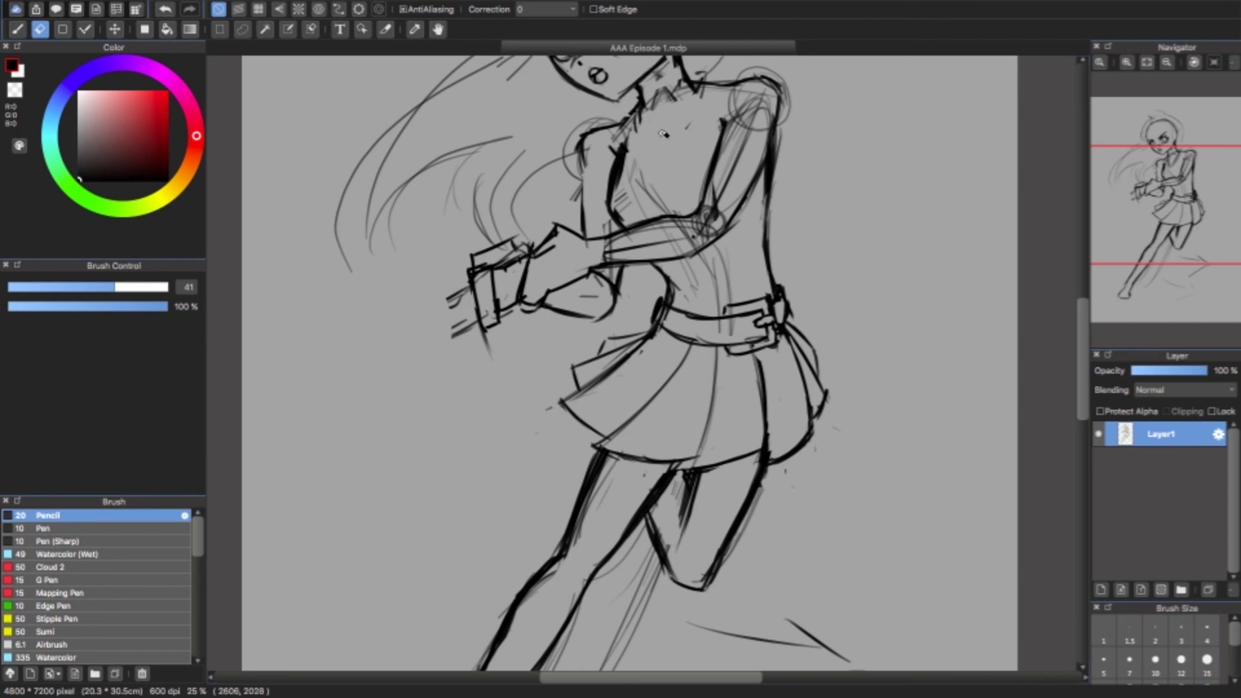
pyautogui.press('b')
pyautogui.moveTo(634, 109)
pyautogui.mouseDown()
pyautogui.moveTo(693, 87)
pyautogui.moveTo(620, 150)
pyautogui.moveTo(657, 162)
pyautogui.moveTo(698, 139)
pyautogui.moveTo(723, 151)
pyautogui.mouseUp()
pyautogui.moveTo(613, 179); pyautogui.dragTo(617, 228)
pyautogui.moveTo(656, 165); pyautogui.dragTo(672, 392)
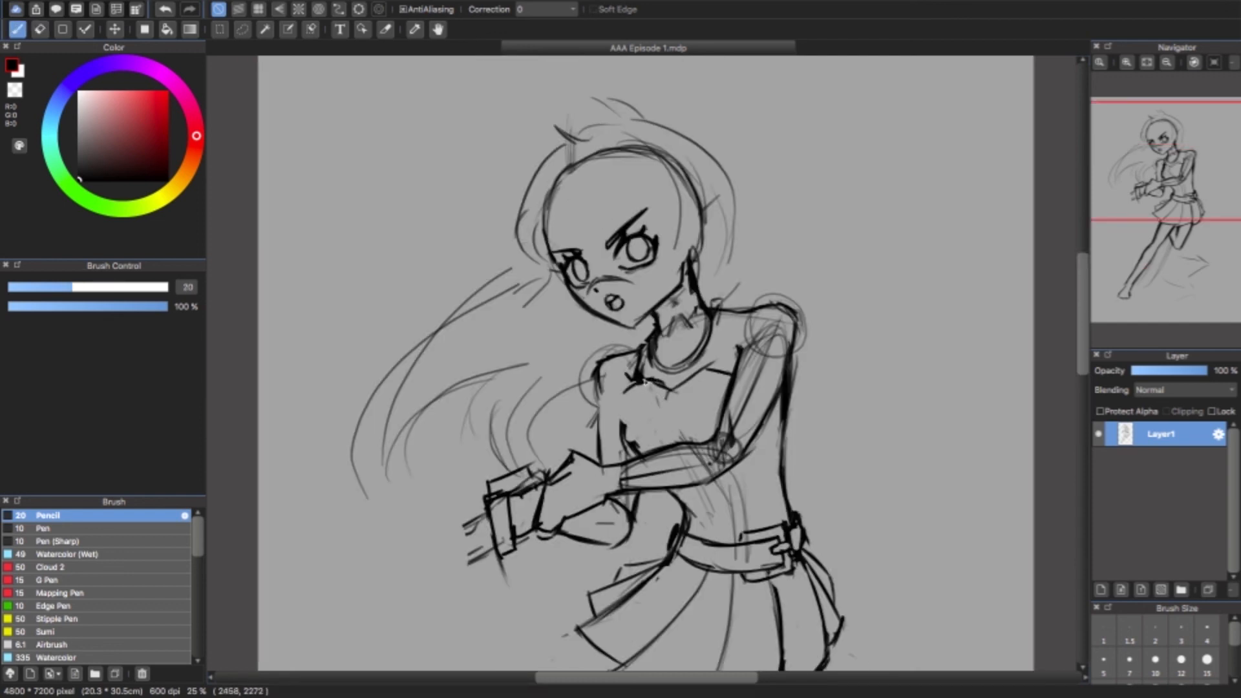
# - Outline the vest's left strap and left chest edge, and erase the old chest line inside it
pyautogui.moveTo(626, 389); pyautogui.dragTo(628, 456)
pyautogui.moveTo(636, 374)
pyautogui.mouseDown()
pyautogui.moveTo(667, 345)
pyautogui.moveTo(659, 378)
pyautogui.moveTo(662, 325)
pyautogui.moveTo(658, 349)
pyautogui.moveTo(644, 342)
pyautogui.moveTo(649, 388)
pyautogui.moveTo(643, 344)
pyautogui.moveTo(659, 383)
pyautogui.mouseUp()
pyautogui.press('e')
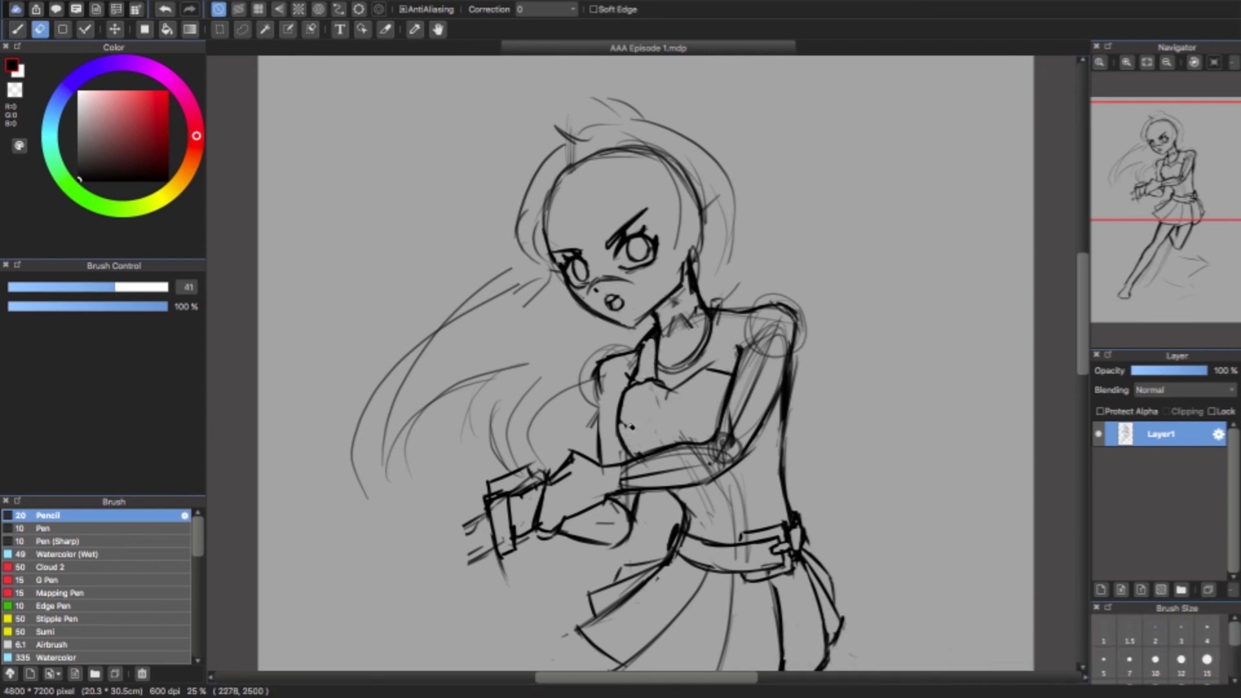
pyautogui.press('b')
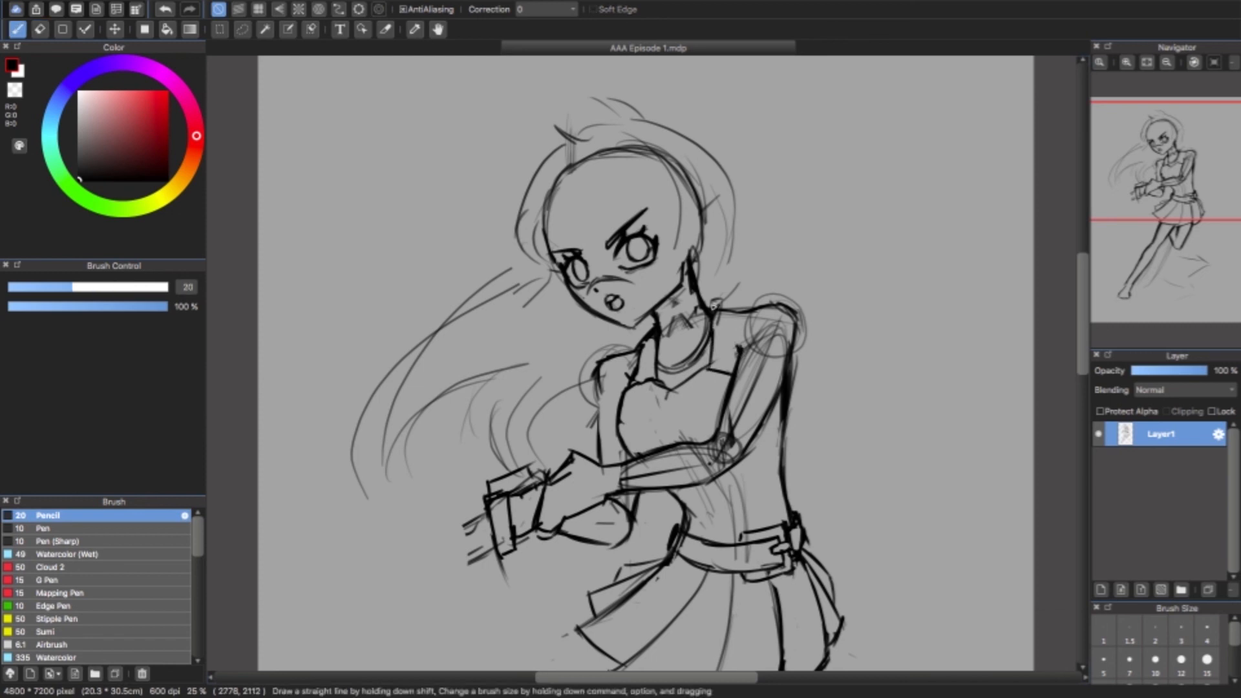
# - Draw the vest's right shoulder strap, and darken the back contour behind the upper arm
pyautogui.moveTo(737, 302)
pyautogui.mouseDown()
pyautogui.moveTo(738, 358)
pyautogui.moveTo(751, 309)
pyautogui.mouseUp()
pyautogui.moveTo(783, 400); pyautogui.dragTo(781, 407)
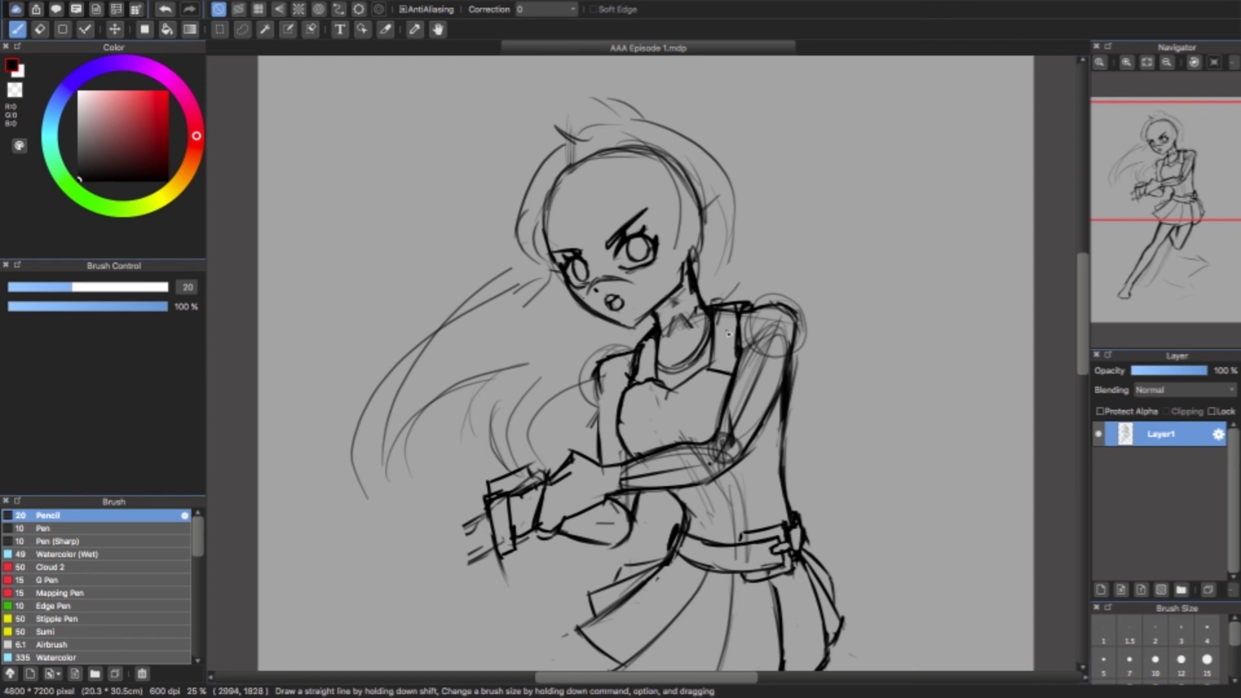
pyautogui.moveTo(791, 391); pyautogui.dragTo(789, 433)
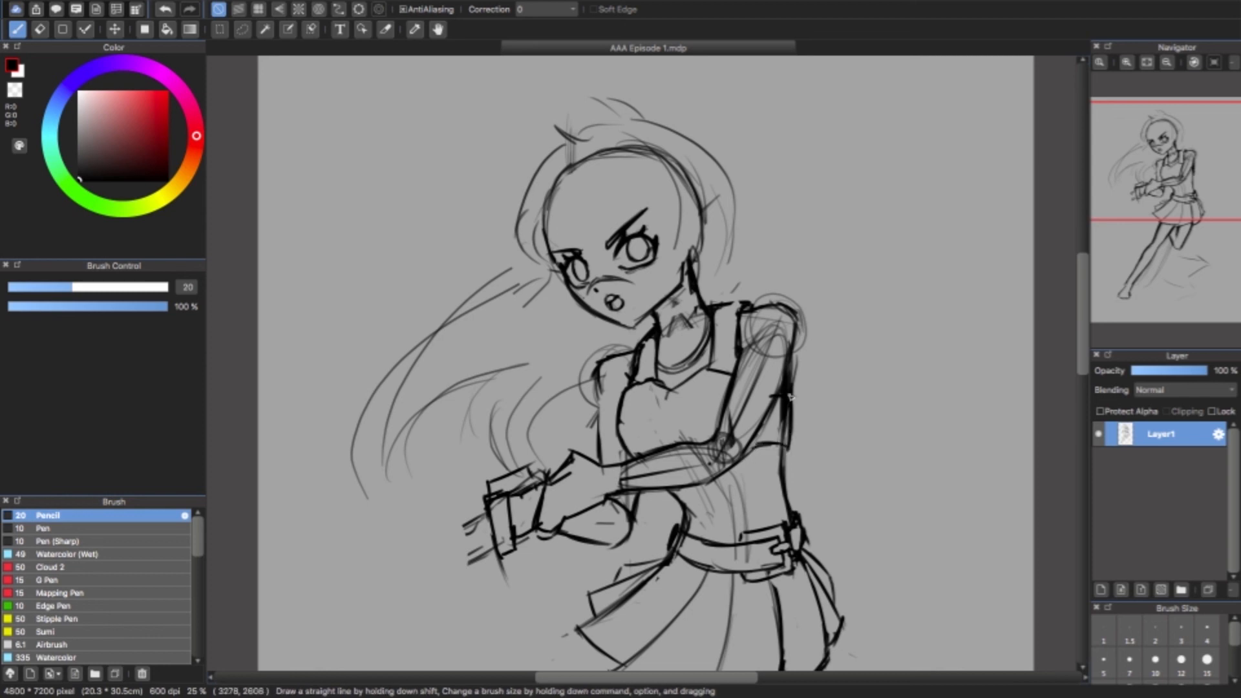
pyautogui.moveTo(730, 302); pyautogui.dragTo(756, 314)
pyautogui.moveTo(705, 484); pyautogui.dragTo(719, 541)
pyautogui.press('super+z')
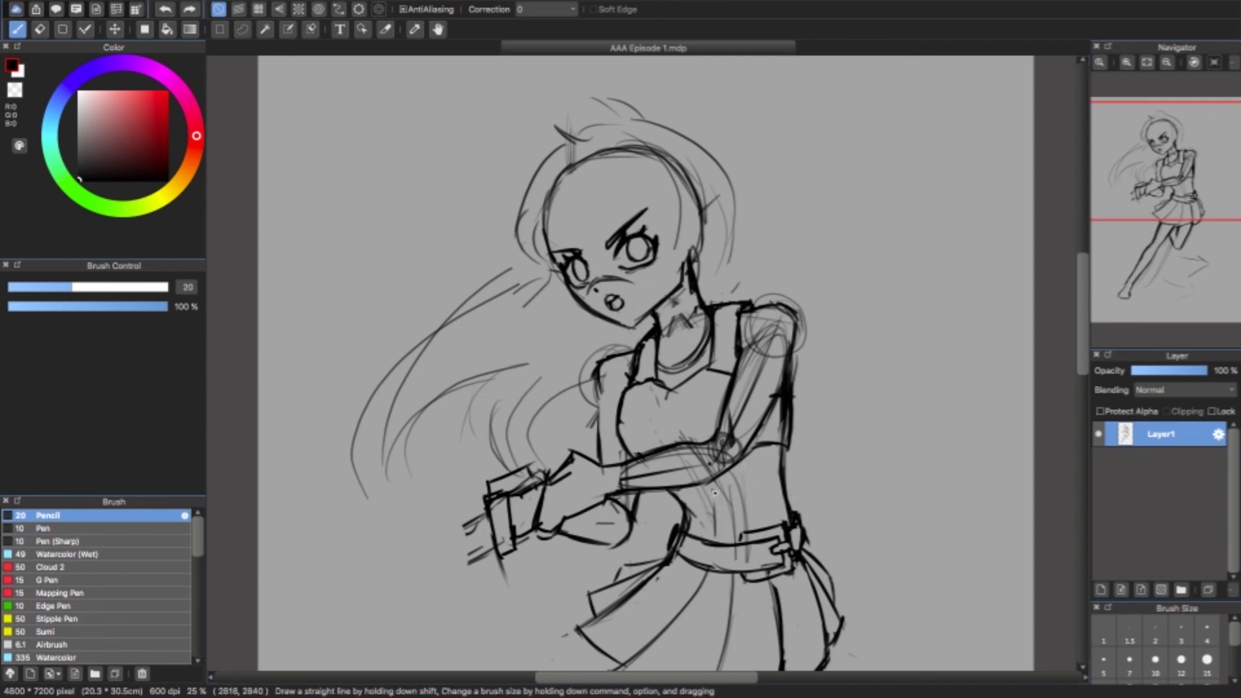
pyautogui.moveTo(708, 482); pyautogui.dragTo(729, 539)
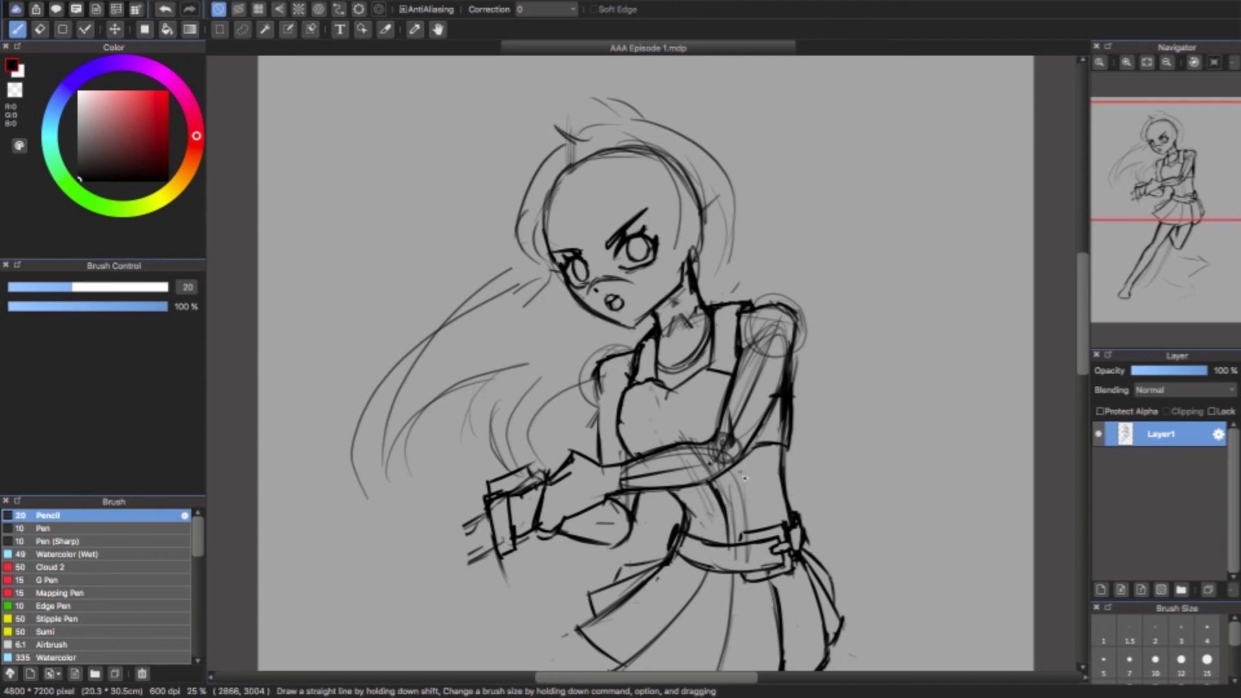
pyautogui.press('super+z')
pyautogui.press('super+z')
# - Draw a tapered corset panel above the belt, and fill it with crisscross lacing
pyautogui.moveTo(692, 487); pyautogui.dragTo(732, 545)
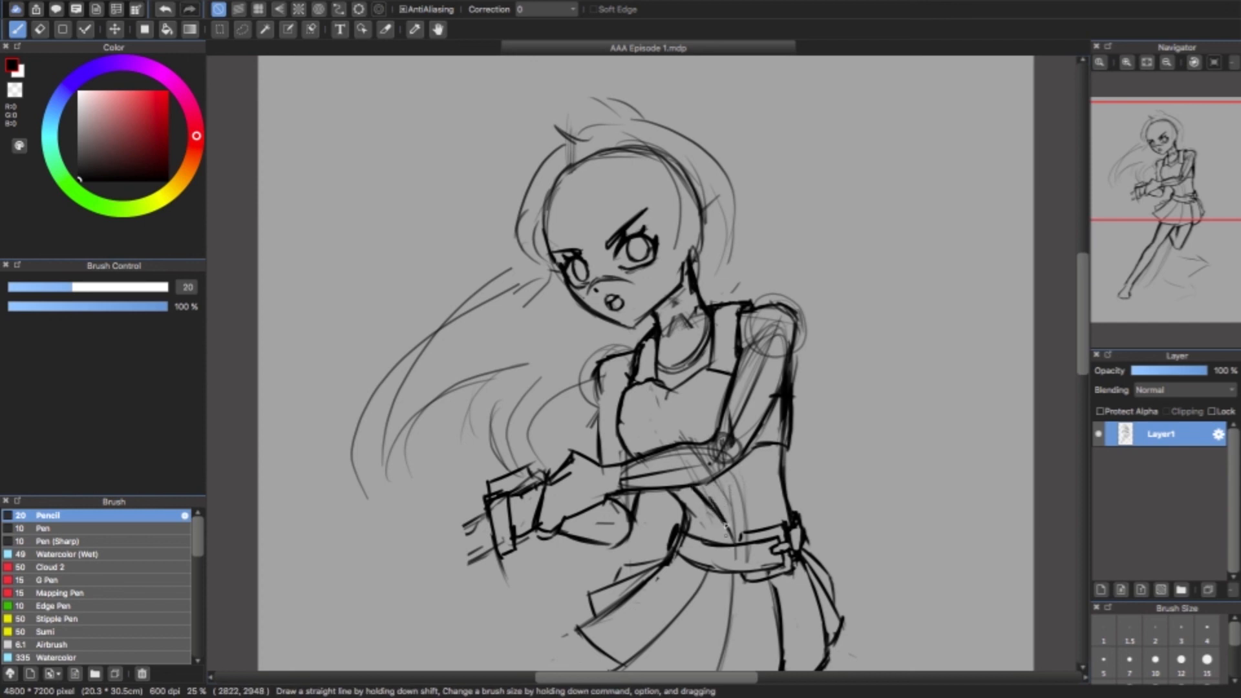
pyautogui.moveTo(745, 478); pyautogui.dragTo(753, 525)
pyautogui.moveTo(704, 489); pyautogui.dragTo(743, 493)
pyautogui.moveTo(735, 473); pyautogui.dragTo(719, 503)
pyautogui.press('e')
pyautogui.moveTo(719, 510)
pyautogui.mouseDown()
pyautogui.moveTo(750, 511)
pyautogui.moveTo(743, 475)
pyautogui.mouseUp()
pyautogui.press('b')
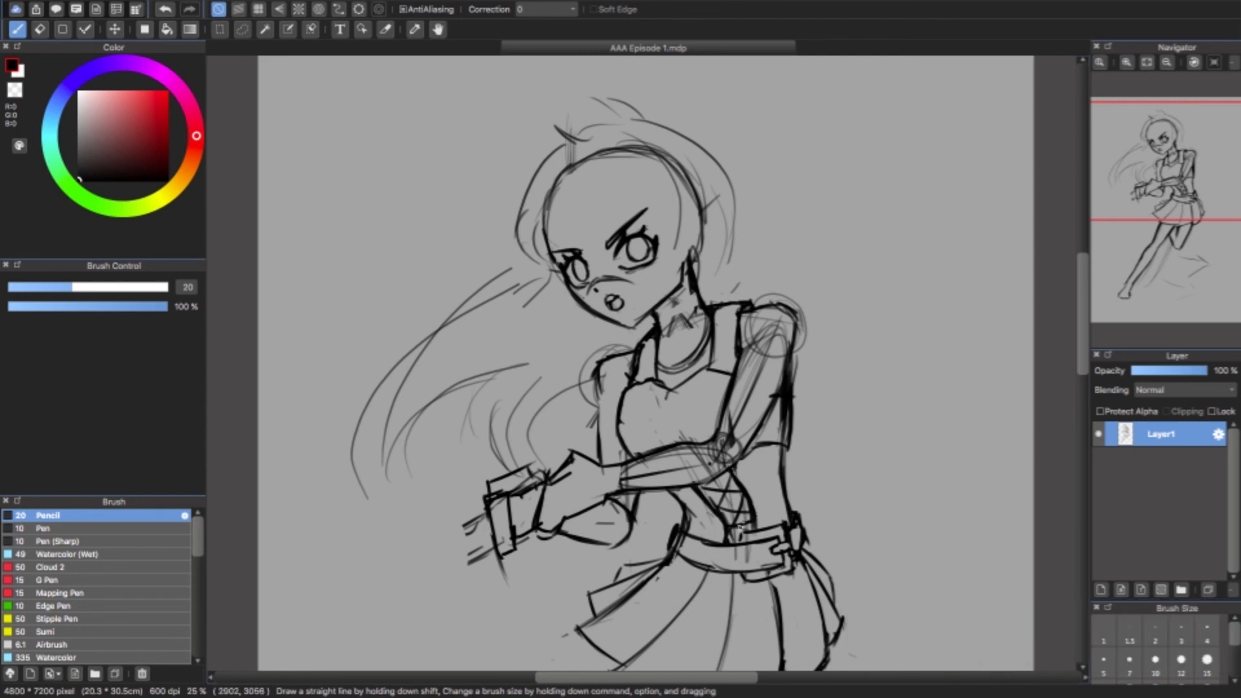
# - Erase the right side of the torso, redraw it with a narrower waist, and touch up the corset panel
pyautogui.press('e')
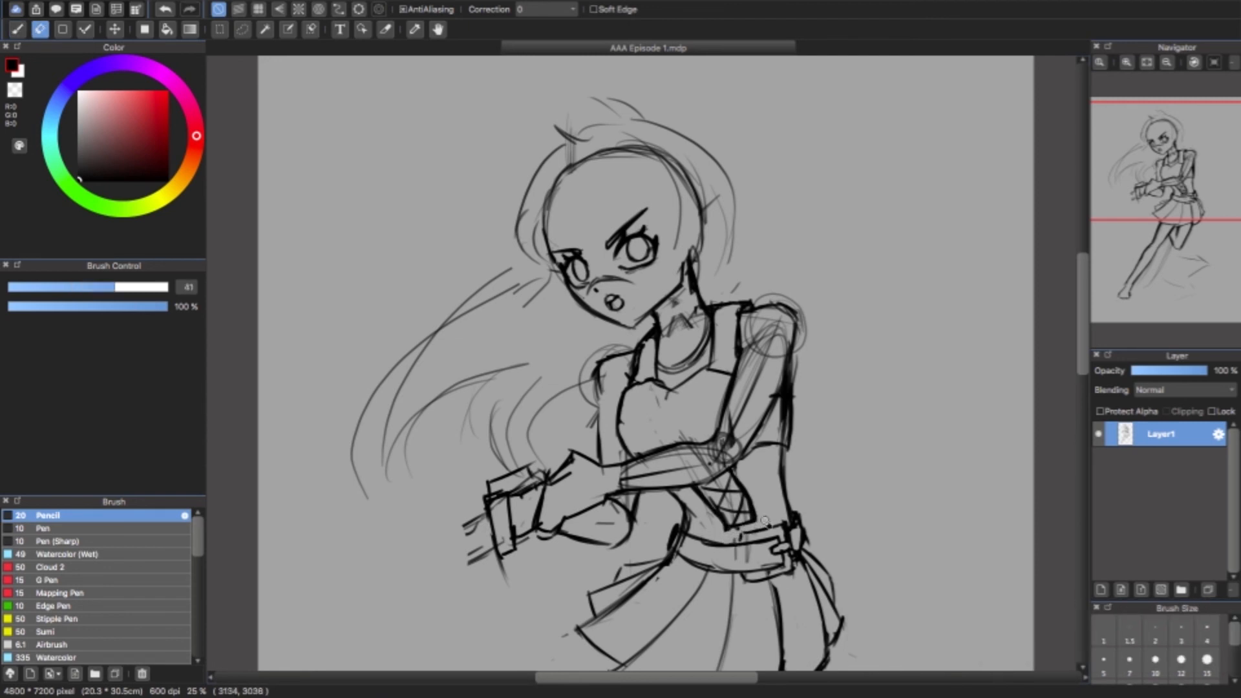
pyautogui.moveTo(789, 464); pyautogui.dragTo(787, 490)
pyautogui.press('b')
pyautogui.moveTo(788, 443); pyautogui.dragTo(779, 493)
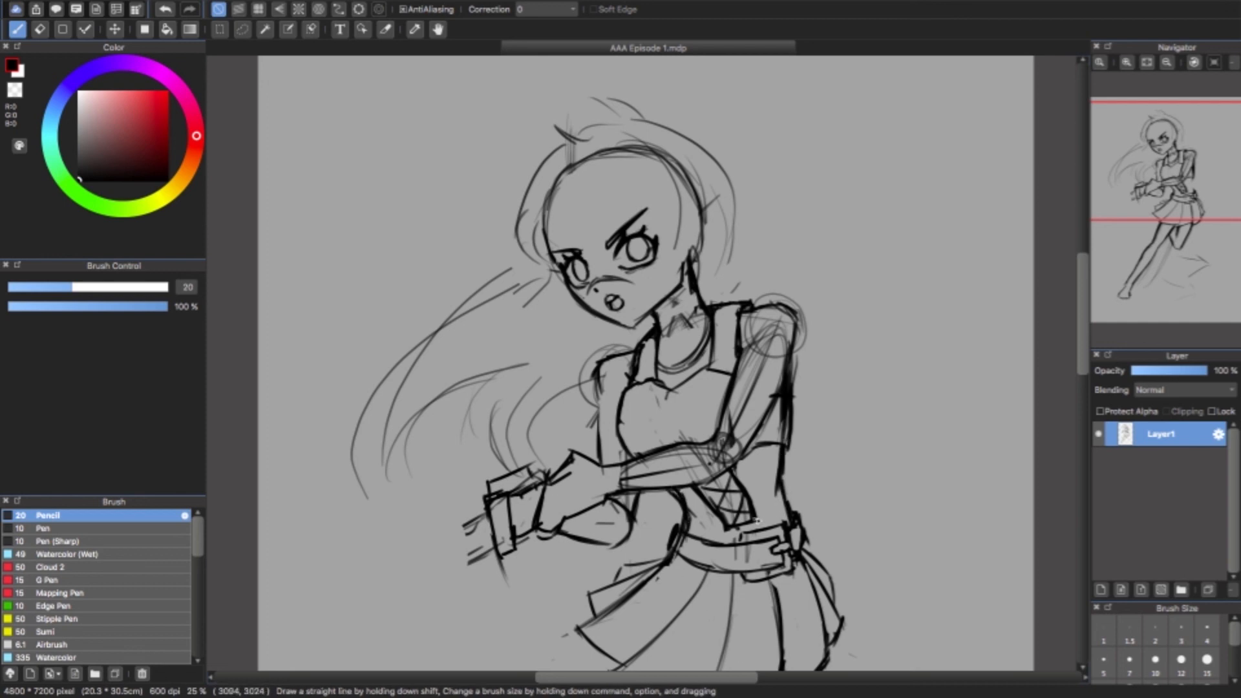
pyautogui.moveTo(722, 532); pyautogui.dragTo(689, 499)
# - Erase the construction lines inside the front arm and around its shoulder, enlarging the eraser to 135
pyautogui.press('e')
pyautogui.moveTo(743, 291); pyautogui.dragTo(734, 361)
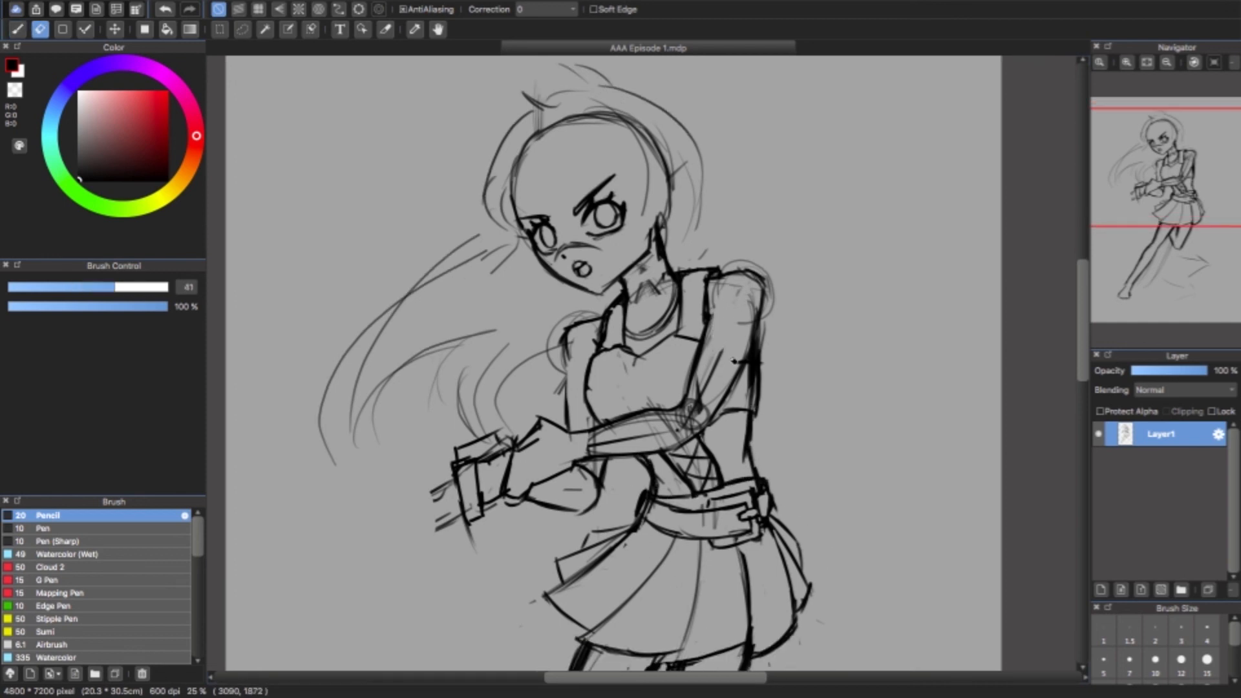
pyautogui.moveTo(128, 288); pyautogui.dragTo(165, 288)
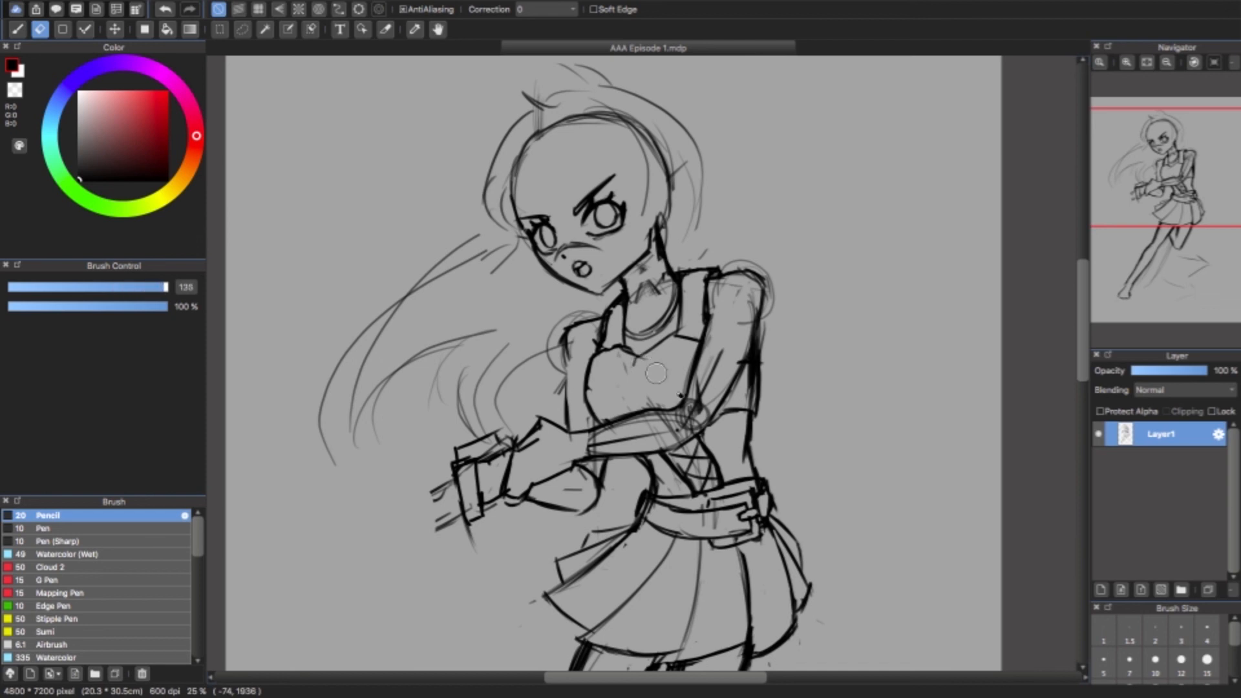
pyautogui.moveTo(586, 442)
pyautogui.mouseDown()
pyautogui.moveTo(692, 417)
pyautogui.moveTo(733, 334)
pyautogui.mouseUp()
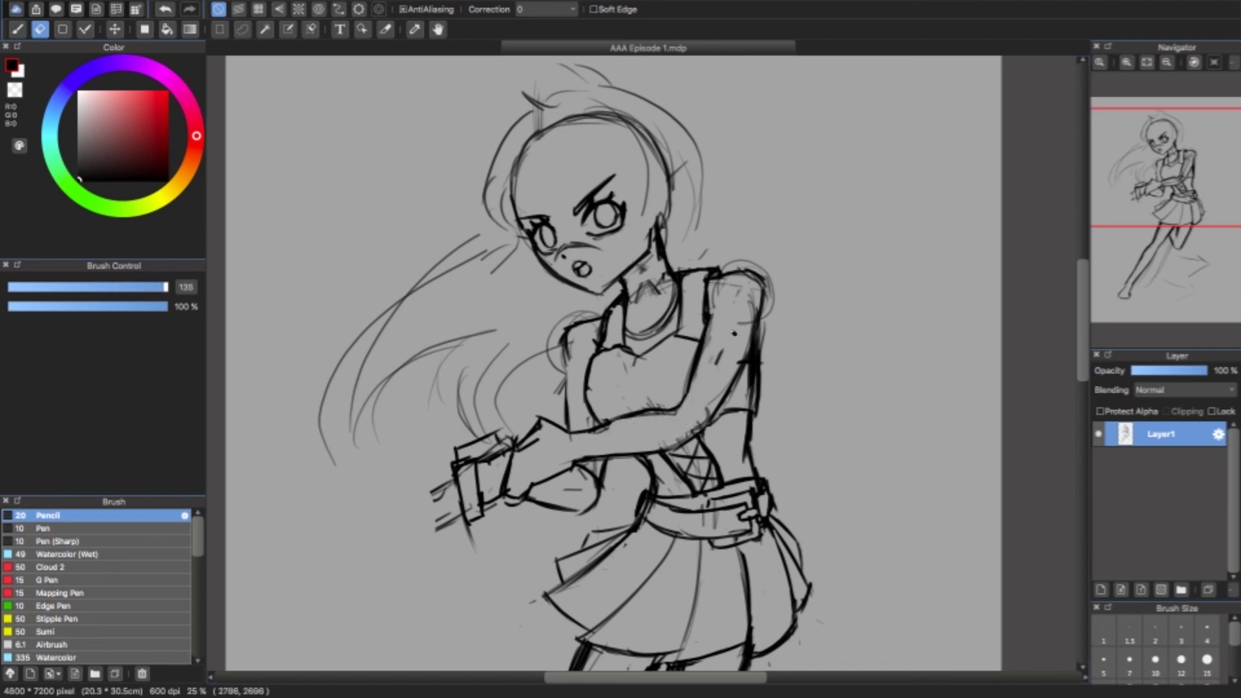
pyautogui.moveTo(706, 413)
pyautogui.mouseDown()
pyautogui.moveTo(744, 278)
pyautogui.moveTo(726, 298)
pyautogui.moveTo(748, 259)
pyautogui.moveTo(769, 262)
pyautogui.moveTo(776, 299)
pyautogui.moveTo(769, 373)
pyautogui.moveTo(752, 403)
pyautogui.moveTo(760, 352)
pyautogui.mouseUp()
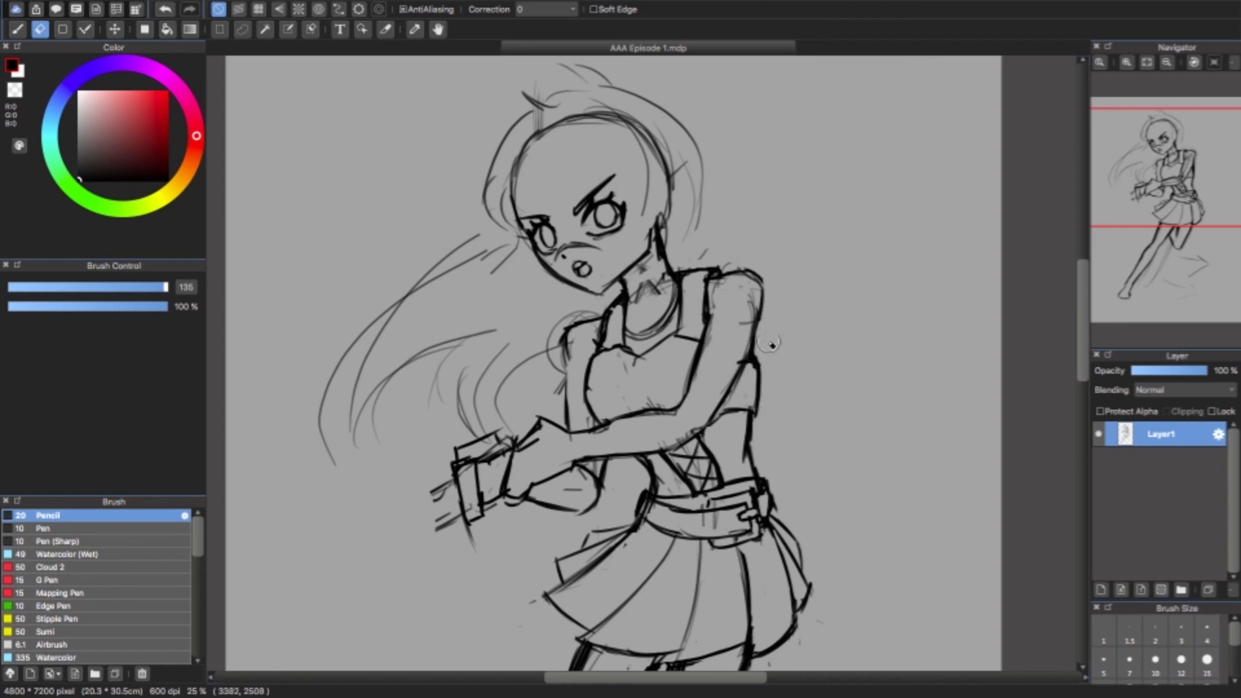
# - Draw a curved sleeve cuff around the front wrist
pyautogui.press('b')
pyautogui.moveTo(564, 433); pyautogui.dragTo(558, 504)
pyautogui.moveTo(573, 424); pyautogui.dragTo(550, 497)
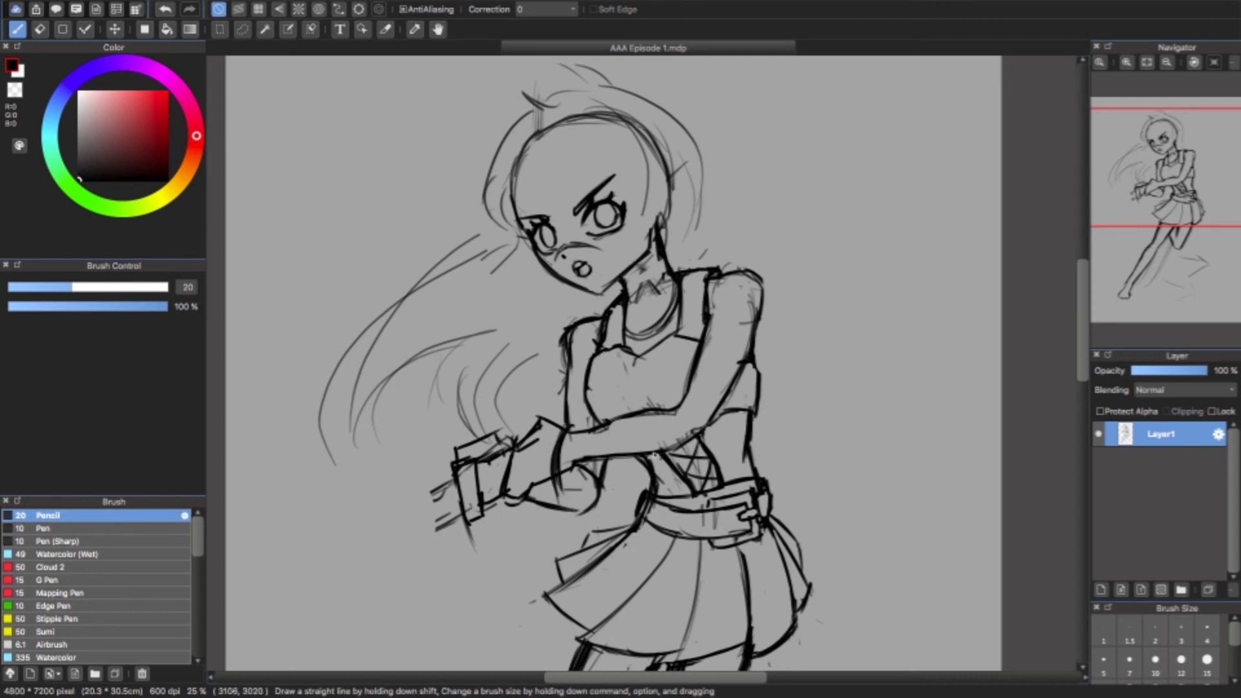
# - Erase the forearm's lower edge, redraw it as a looser sleeve from cuff to elbow, and clean up the overlapping lines
pyautogui.press('e')
pyautogui.moveTo(591, 455)
pyautogui.mouseDown()
pyautogui.moveTo(573, 461)
pyautogui.moveTo(628, 450)
pyautogui.mouseUp()
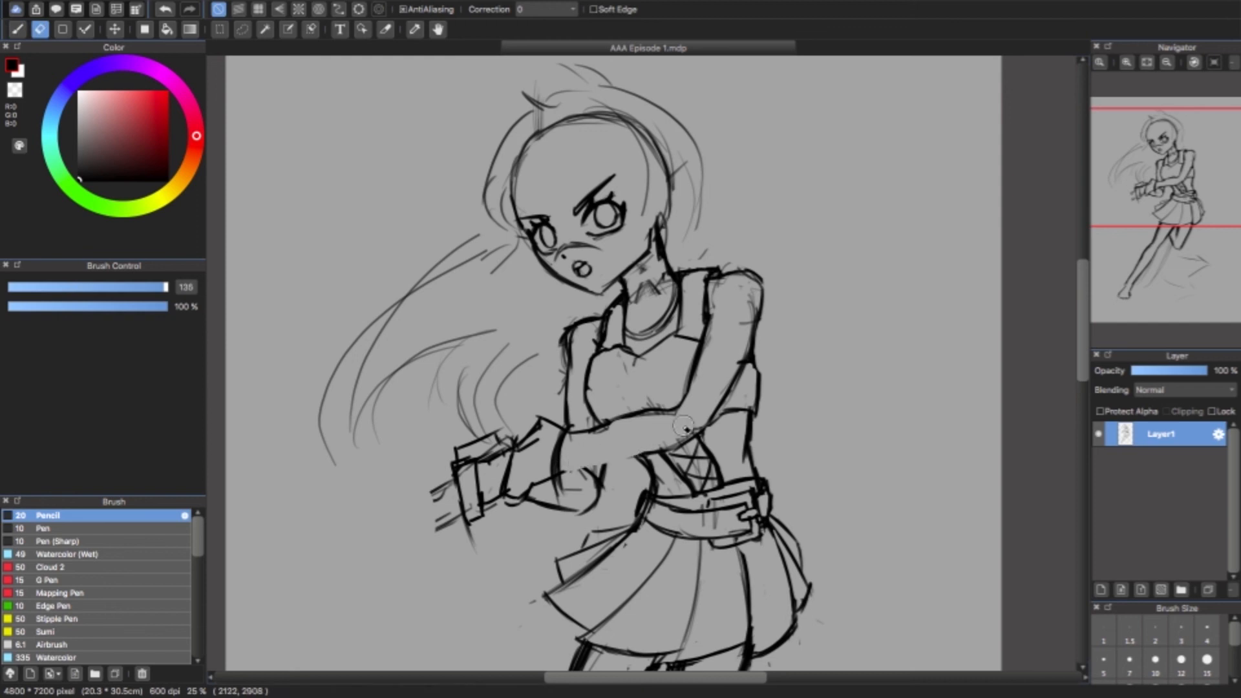
pyautogui.press('b')
pyautogui.moveTo(561, 493); pyautogui.dragTo(705, 411)
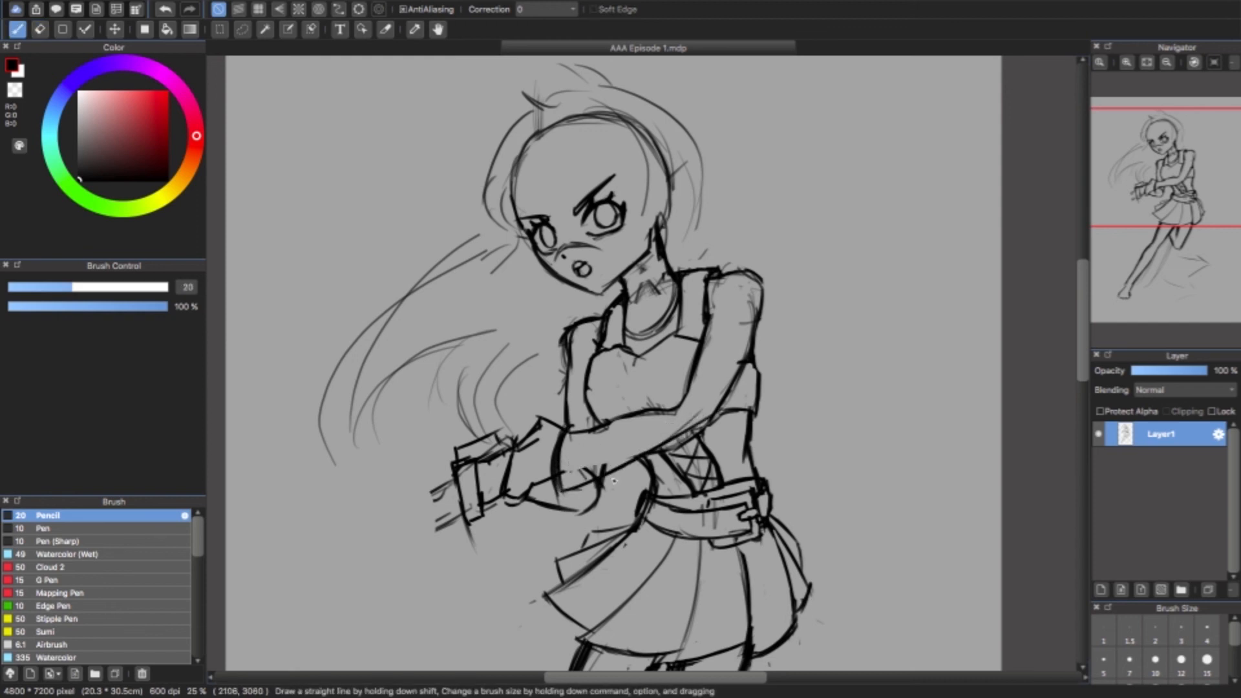
pyautogui.press('e')
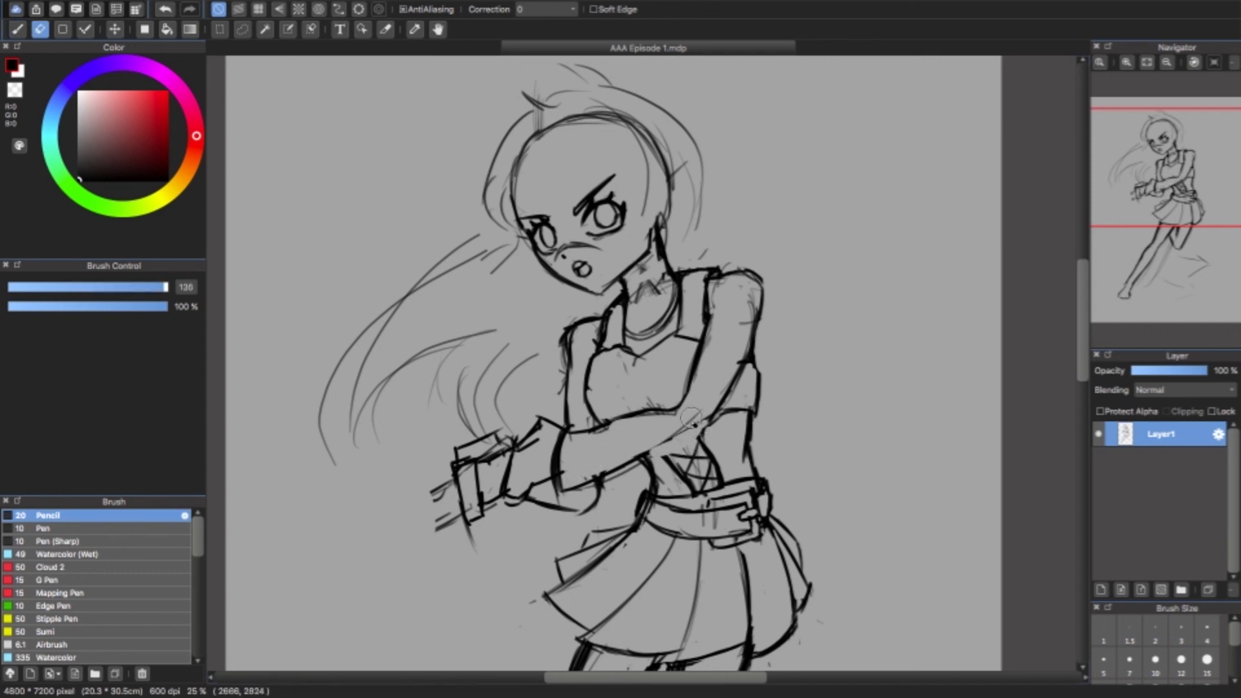
# - Add fabric folds around the sleeve's elbow, and replace the forearm's upper edge with a fuller sleeve contour
pyautogui.press('b')
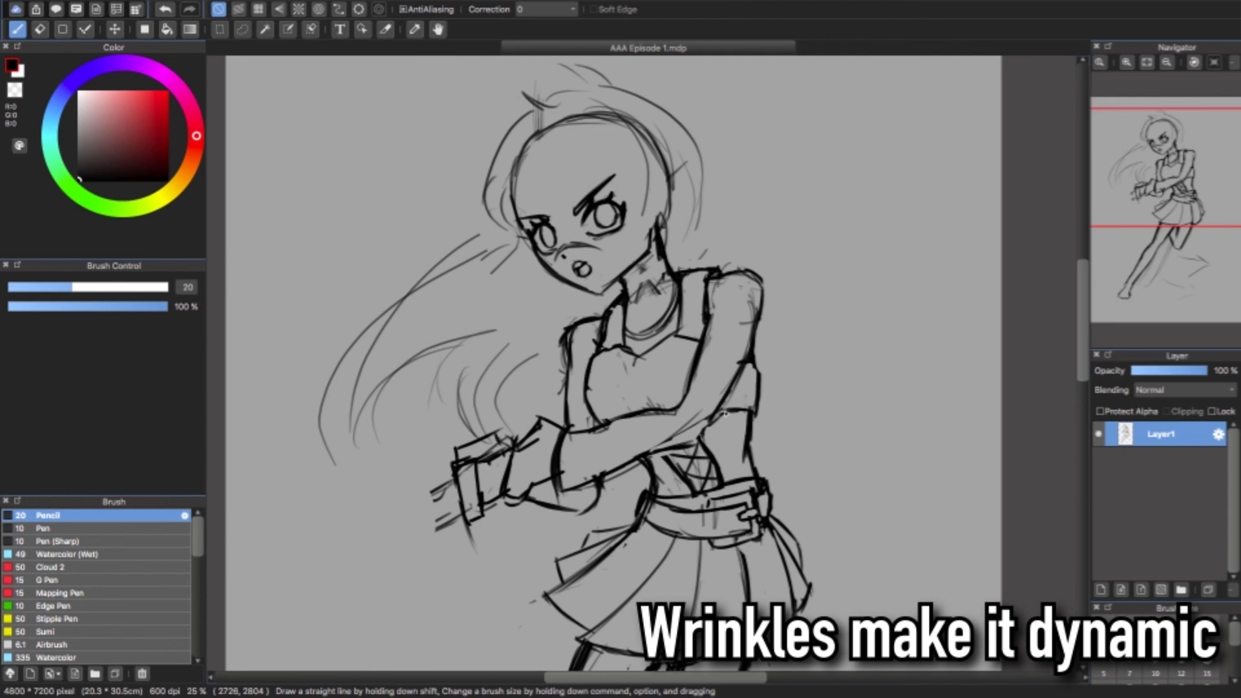
pyautogui.moveTo(743, 377); pyautogui.dragTo(714, 440)
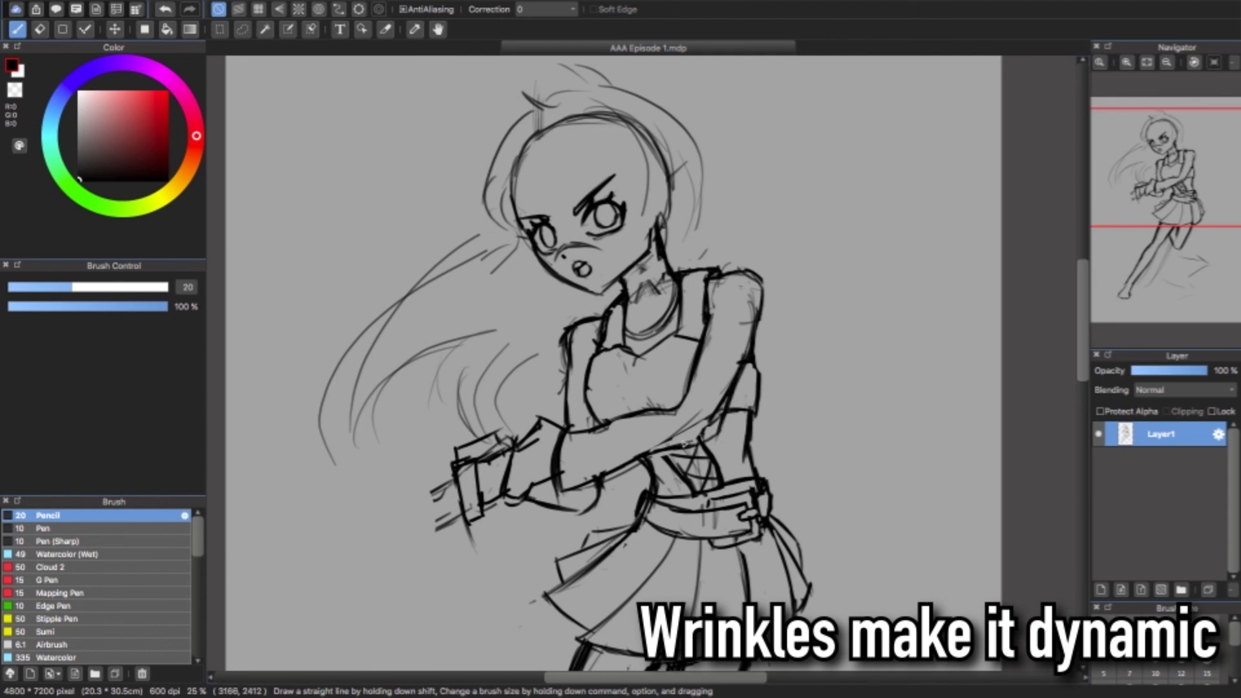
pyautogui.press('e')
pyautogui.moveTo(692, 437); pyautogui.dragTo(731, 371)
pyautogui.moveTo(695, 410)
pyautogui.mouseDown()
pyautogui.moveTo(576, 442)
pyautogui.moveTo(677, 420)
pyautogui.moveTo(645, 425)
pyautogui.mouseUp()
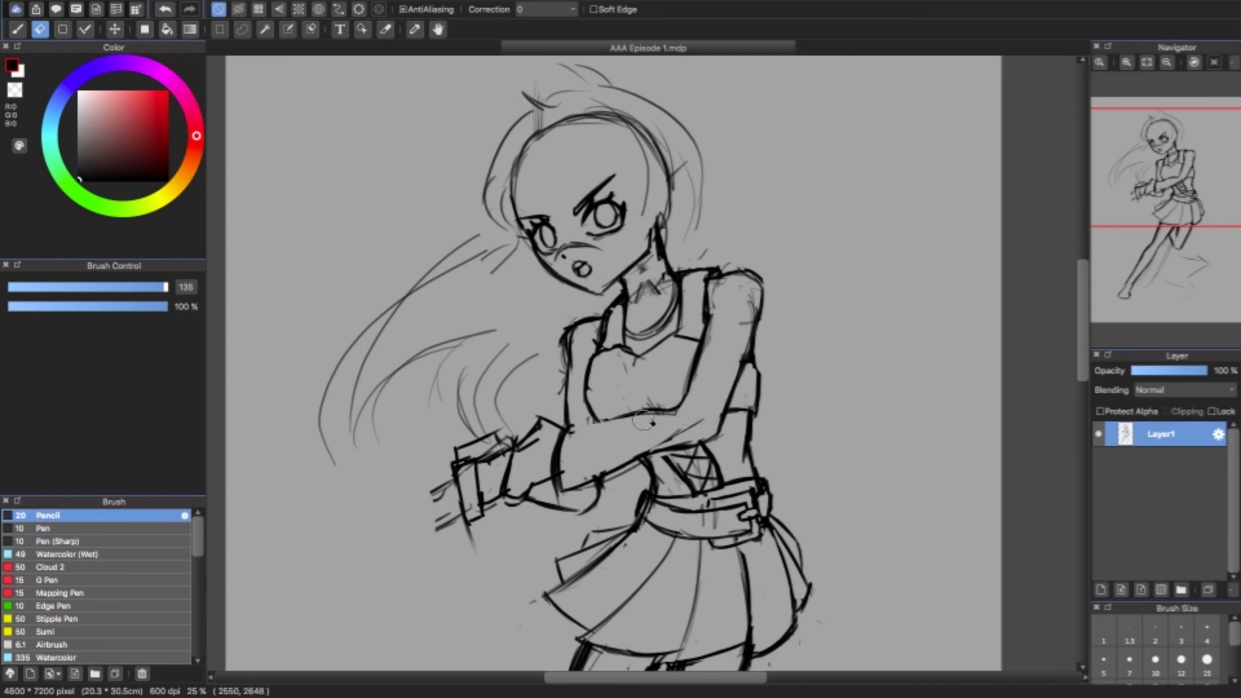
pyautogui.press('b')
pyautogui.moveTo(569, 420); pyautogui.dragTo(701, 406)
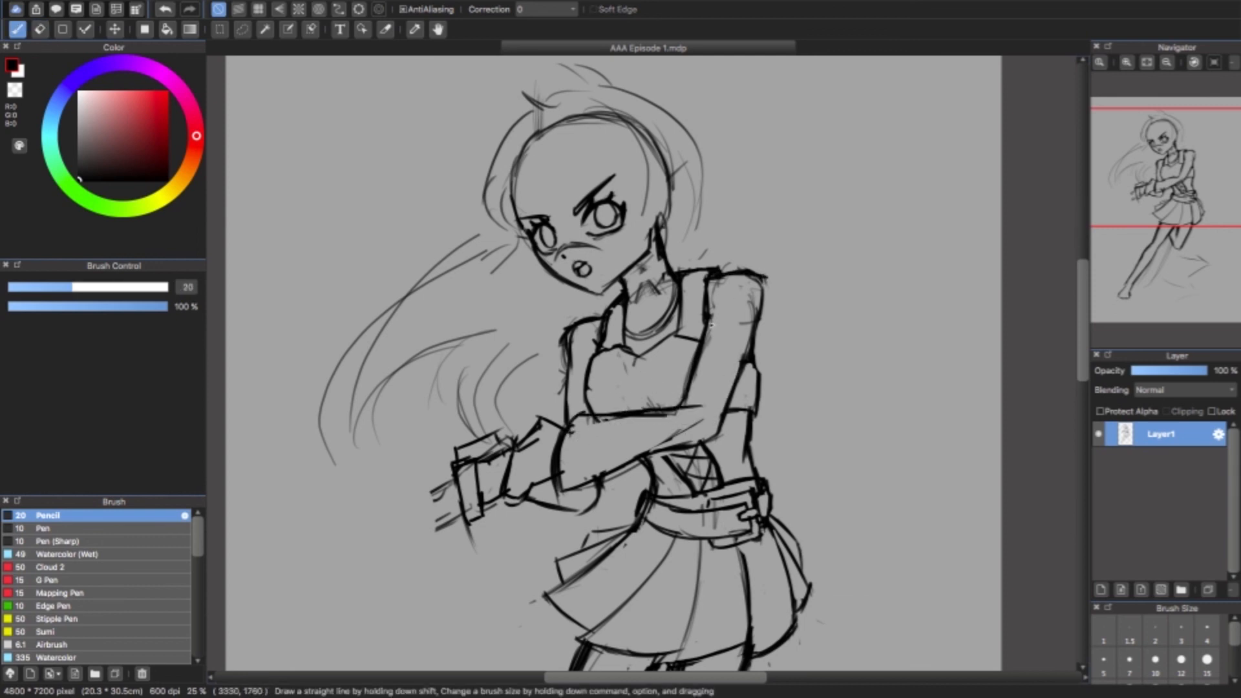
# - Redraw the outer edge of the front upper arm as a looser sleeve from shoulder to elbow
pyautogui.moveTo(709, 325)
pyautogui.mouseDown()
pyautogui.moveTo(719, 303)
pyautogui.moveTo(770, 292)
pyautogui.moveTo(768, 304)
pyautogui.mouseUp()
pyautogui.moveTo(772, 272)
pyautogui.mouseDown()
pyautogui.moveTo(755, 337)
pyautogui.moveTo(717, 390)
pyautogui.moveTo(768, 352)
pyautogui.moveTo(758, 291)
pyautogui.moveTo(737, 347)
pyautogui.moveTo(775, 343)
pyautogui.moveTo(765, 346)
pyautogui.mouseUp()
pyautogui.press('e')
pyautogui.press('b')
pyautogui.moveTo(762, 296); pyautogui.dragTo(757, 365)
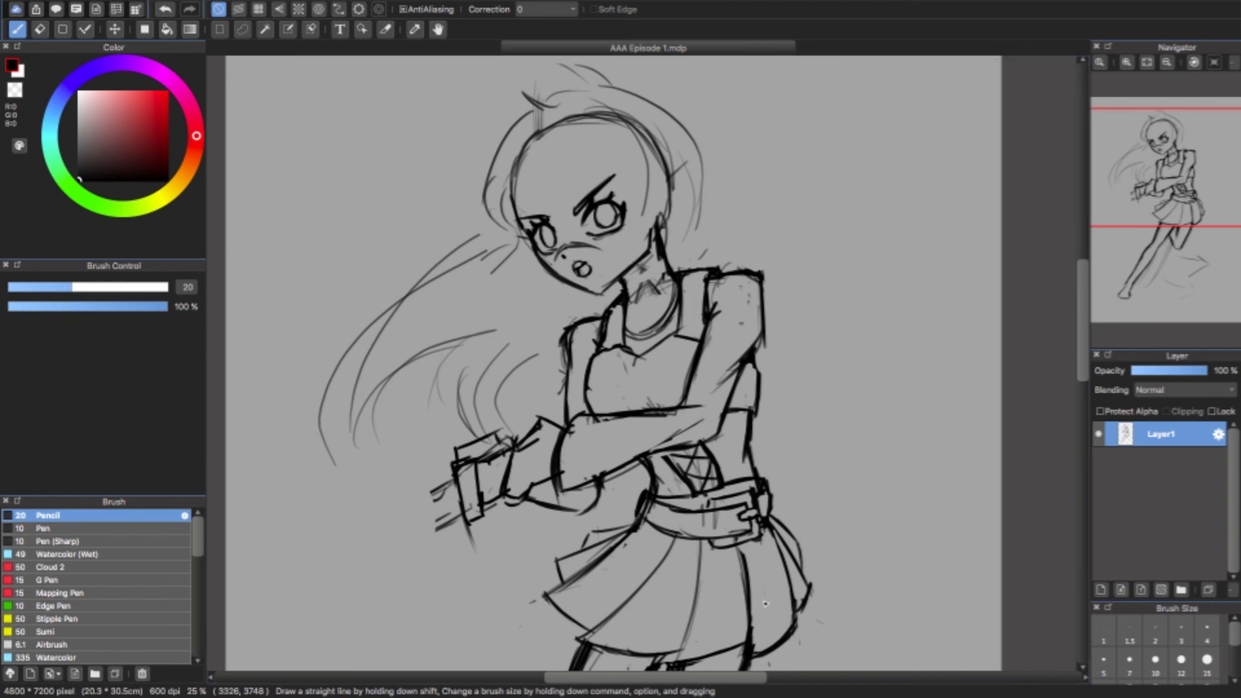
# - Draw a bulging sleeve contour along the far upper arm, and erase the old arm edge inside it
pyautogui.moveTo(600, 316); pyautogui.dragTo(558, 328)
pyautogui.moveTo(556, 377); pyautogui.dragTo(582, 418)
pyautogui.press('e')
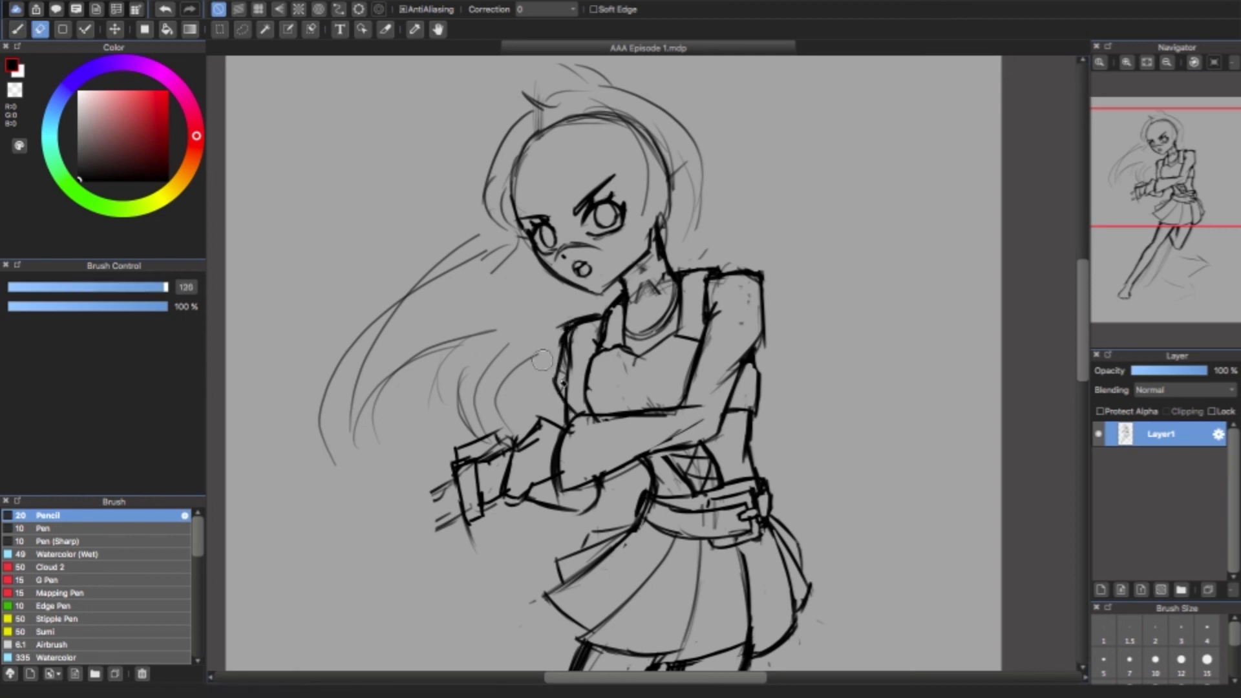
pyautogui.moveTo(569, 358)
pyautogui.mouseDown()
pyautogui.moveTo(564, 392)
pyautogui.moveTo(575, 327)
pyautogui.mouseUp()
pyautogui.press('b')
# - Draw the loose lower sleeve beneath the front wrist, and erase the overlapping arm lines
pyautogui.moveTo(505, 498)
pyautogui.mouseDown()
pyautogui.moveTo(532, 535)
pyautogui.moveTo(515, 523)
pyautogui.moveTo(543, 475)
pyautogui.moveTo(535, 525)
pyautogui.moveTo(603, 508)
pyautogui.moveTo(554, 517)
pyautogui.moveTo(603, 494)
pyautogui.moveTo(598, 506)
pyautogui.moveTo(601, 487)
pyautogui.moveTo(600, 519)
pyautogui.mouseUp()
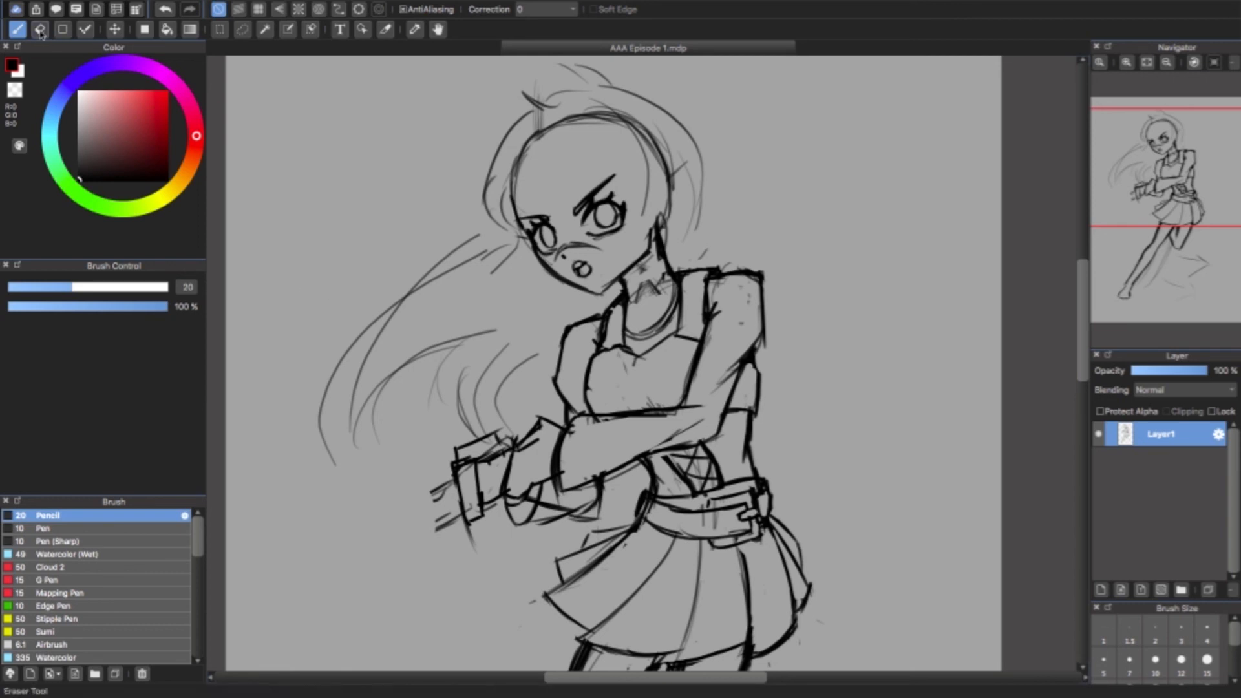
pyautogui.press('e')
pyautogui.moveTo(597, 499)
pyautogui.mouseDown()
pyautogui.moveTo(588, 513)
pyautogui.moveTo(591, 491)
pyautogui.mouseUp()
pyautogui.moveTo(621, 433); pyautogui.dragTo(598, 438)
pyautogui.press('b')
# - Draw curved boot-top lines across the straight leg above the knee and across the bent leg's thigh
pyautogui.press('super+0')
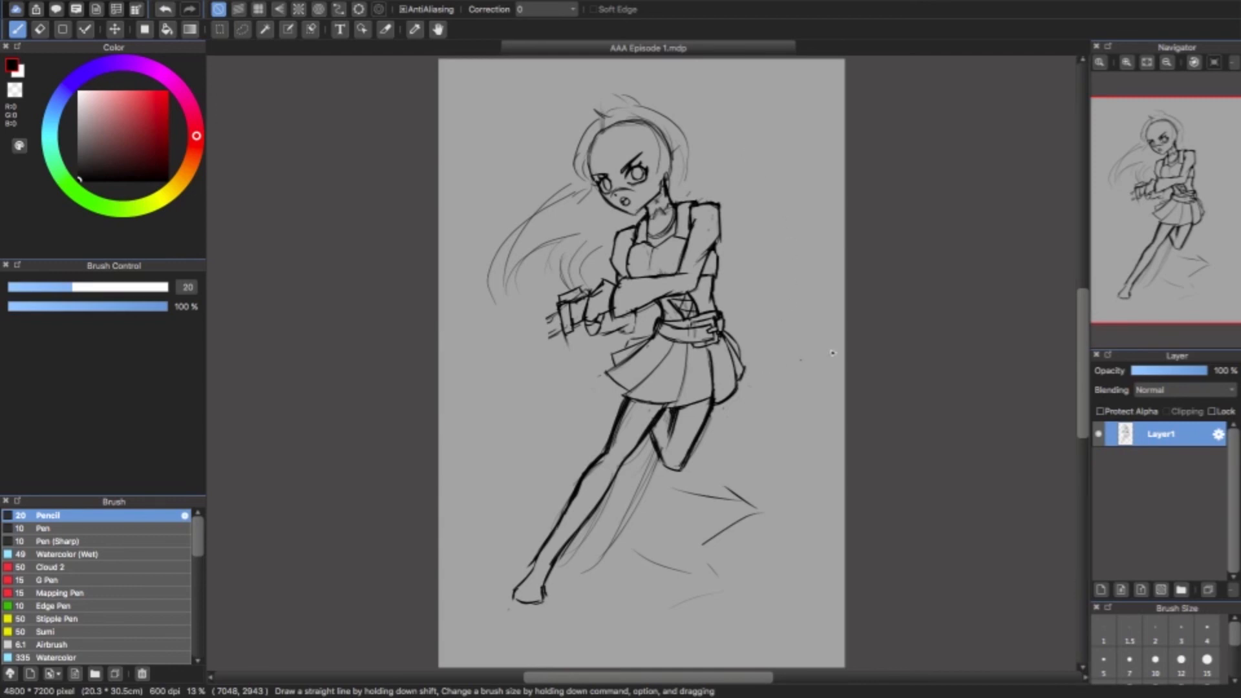
pyautogui.click(1127, 62)
pyautogui.click(1126, 62)
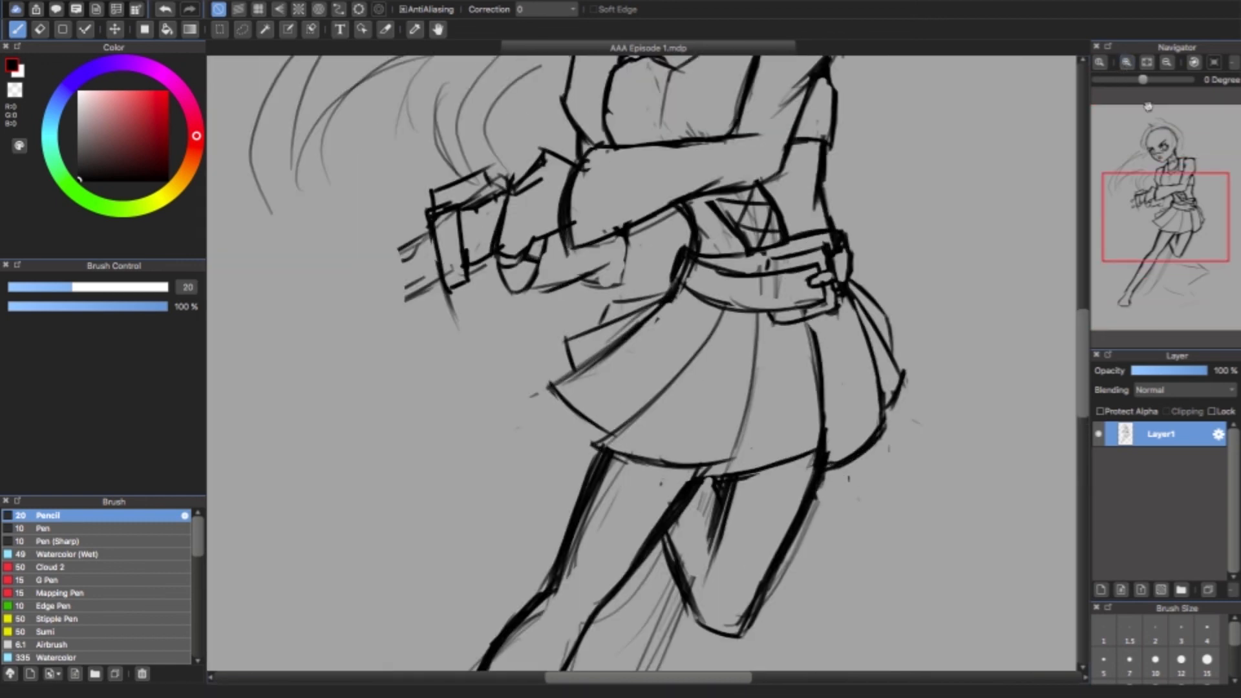
pyautogui.click(1126, 62)
pyautogui.moveTo(1164, 215); pyautogui.dragTo(1156, 250)
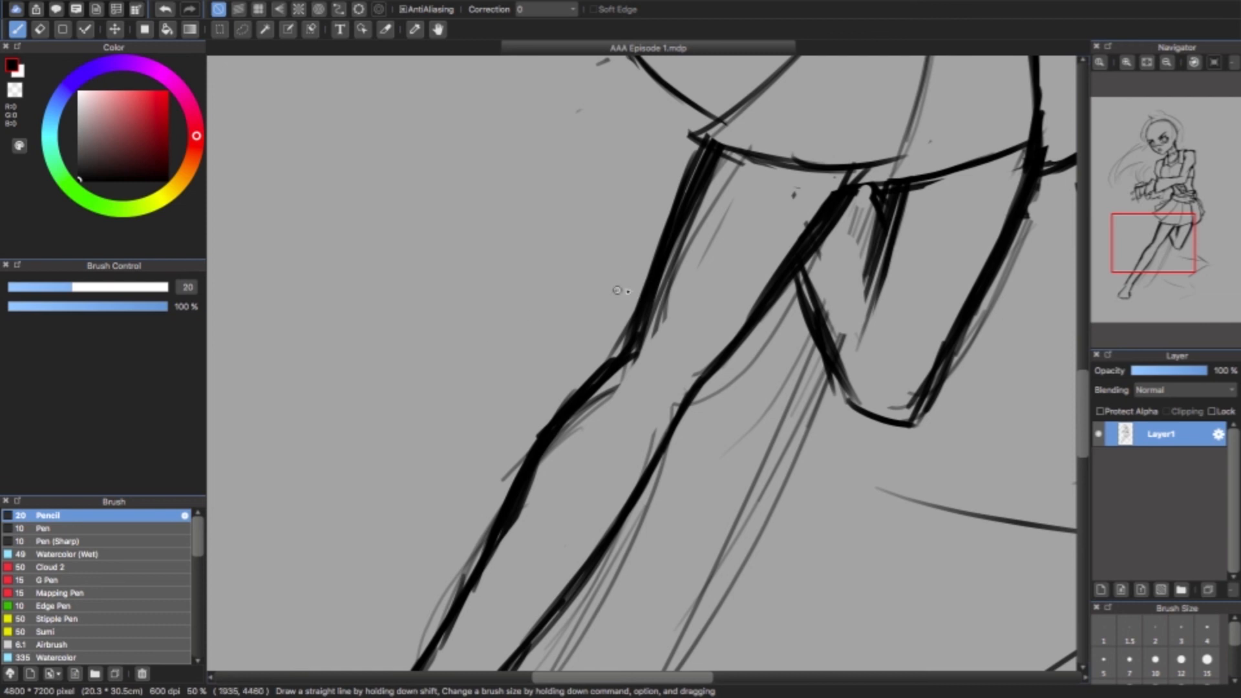
pyautogui.moveTo(656, 297)
pyautogui.mouseDown()
pyautogui.moveTo(729, 347)
pyautogui.moveTo(743, 391)
pyautogui.mouseUp()
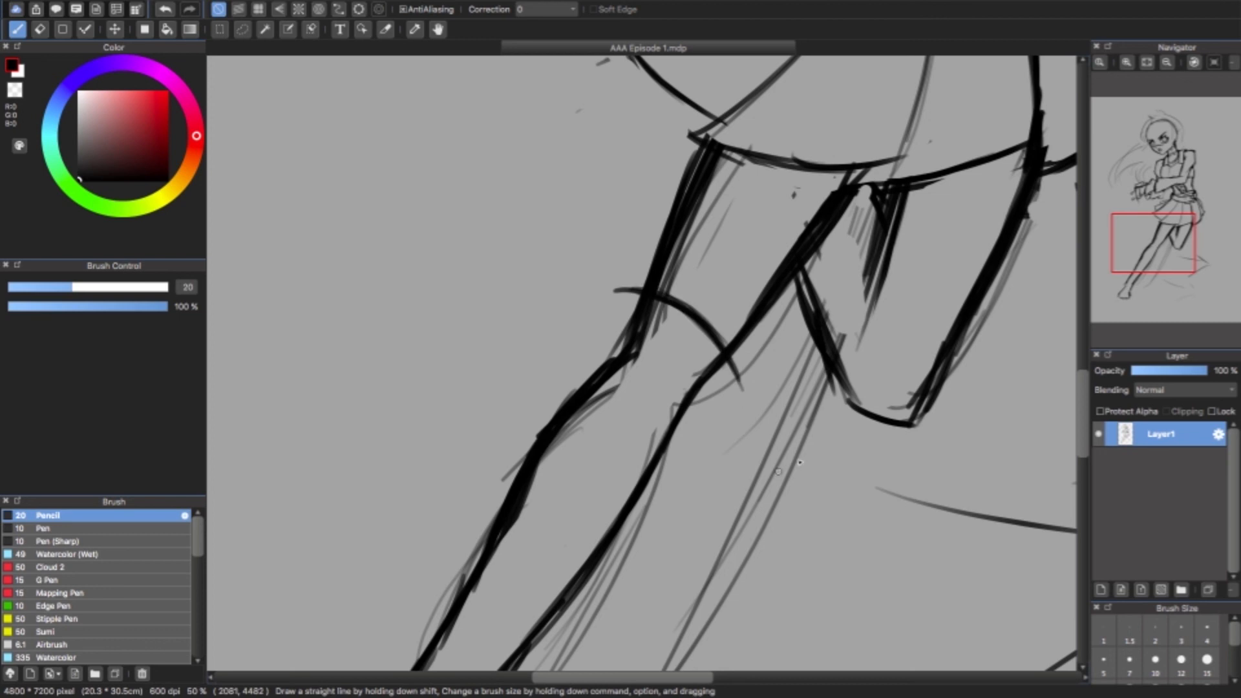
pyautogui.moveTo(869, 248)
pyautogui.mouseDown()
pyautogui.moveTo(952, 291)
pyautogui.moveTo(931, 263)
pyautogui.moveTo(952, 287)
pyautogui.moveTo(1016, 278)
pyautogui.moveTo(952, 283)
pyautogui.moveTo(1015, 267)
pyautogui.mouseUp()
pyautogui.moveTo(869, 249)
pyautogui.mouseDown()
pyautogui.moveTo(921, 278)
pyautogui.moveTo(1011, 265)
pyautogui.mouseUp()
pyautogui.moveTo(863, 236); pyautogui.dragTo(895, 265)
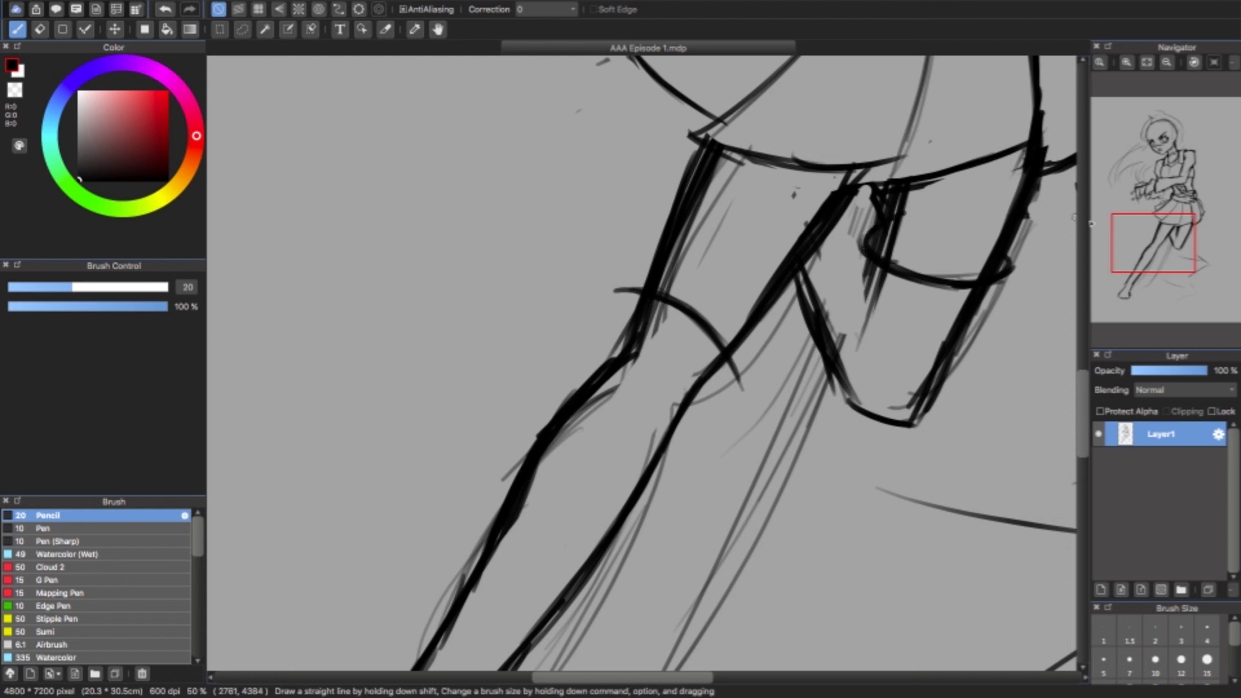
# - Add a folded flap hanging from the boot-top line on the outer side of the bent leg
pyautogui.moveTo(1005, 267); pyautogui.dragTo(986, 370)
pyautogui.moveTo(996, 289); pyautogui.dragTo(981, 371)
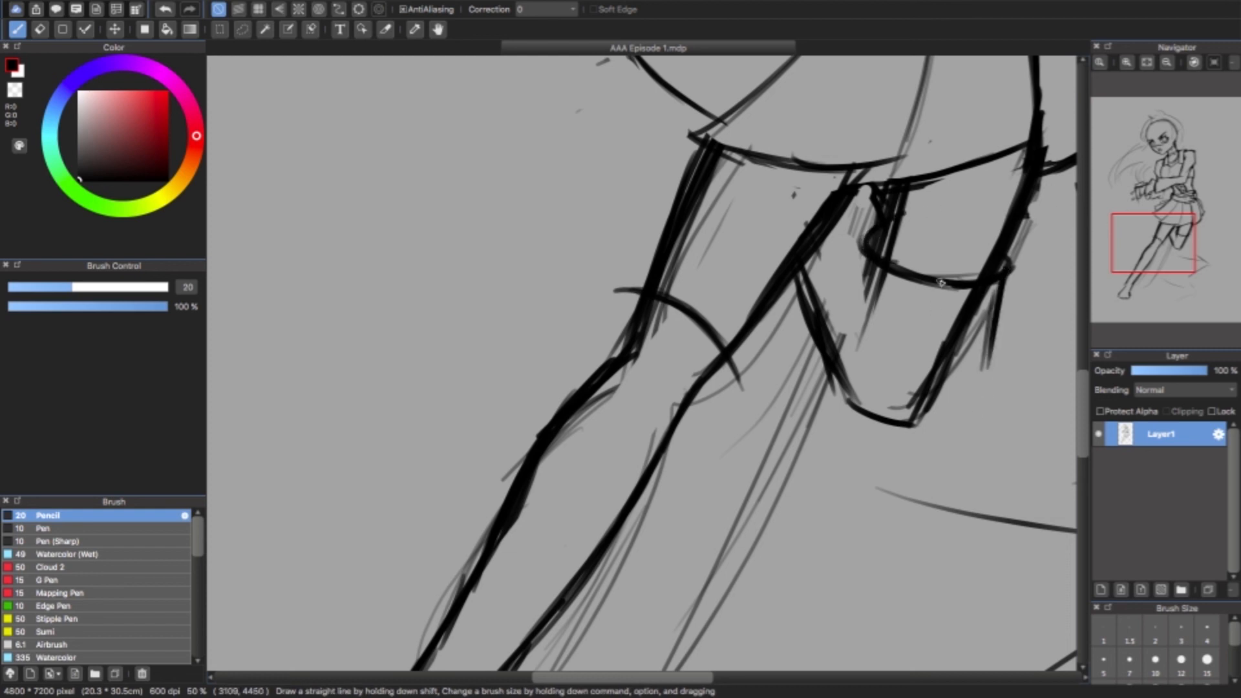
pyautogui.moveTo(941, 283); pyautogui.dragTo(945, 396)
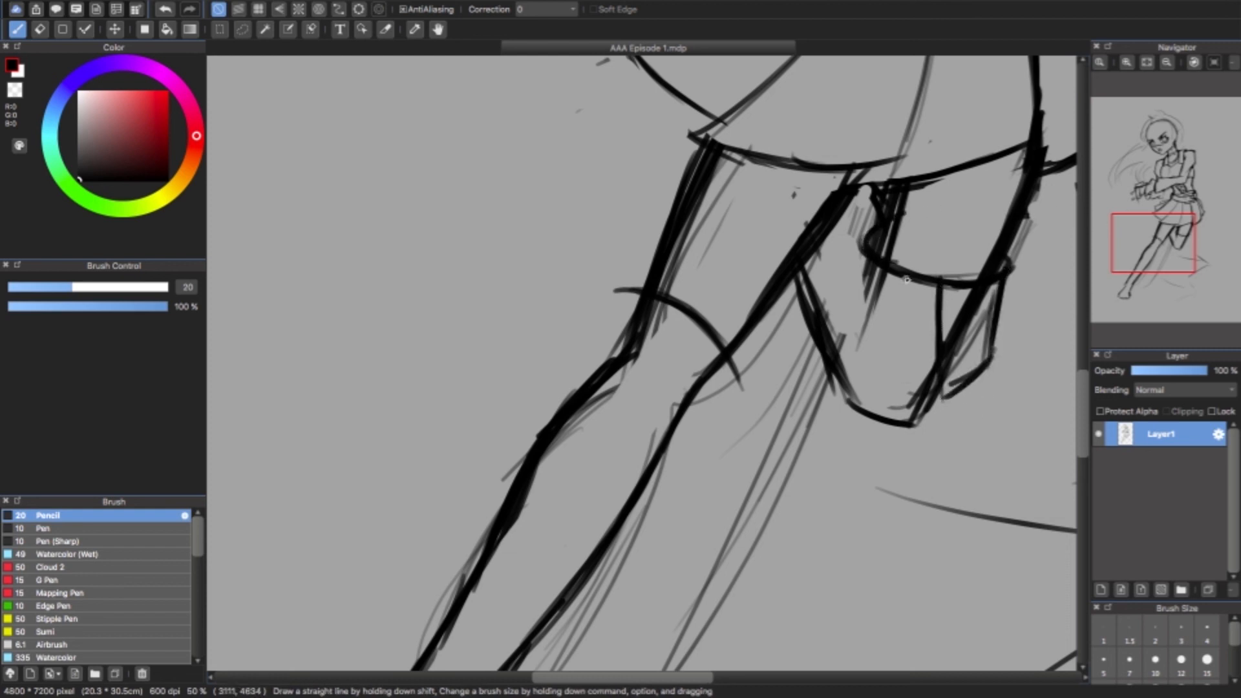
# - Sketch pointed folded flaps hanging from the boot top around the straight leg's knee
pyautogui.moveTo(699, 323)
pyautogui.mouseDown()
pyautogui.moveTo(670, 437)
pyautogui.moveTo(686, 480)
pyautogui.mouseUp()
pyautogui.moveTo(721, 391); pyautogui.dragTo(695, 478)
pyautogui.moveTo(733, 349); pyautogui.dragTo(708, 459)
pyautogui.moveTo(692, 314); pyautogui.dragTo(628, 356)
pyautogui.moveTo(580, 369); pyautogui.dragTo(592, 376)
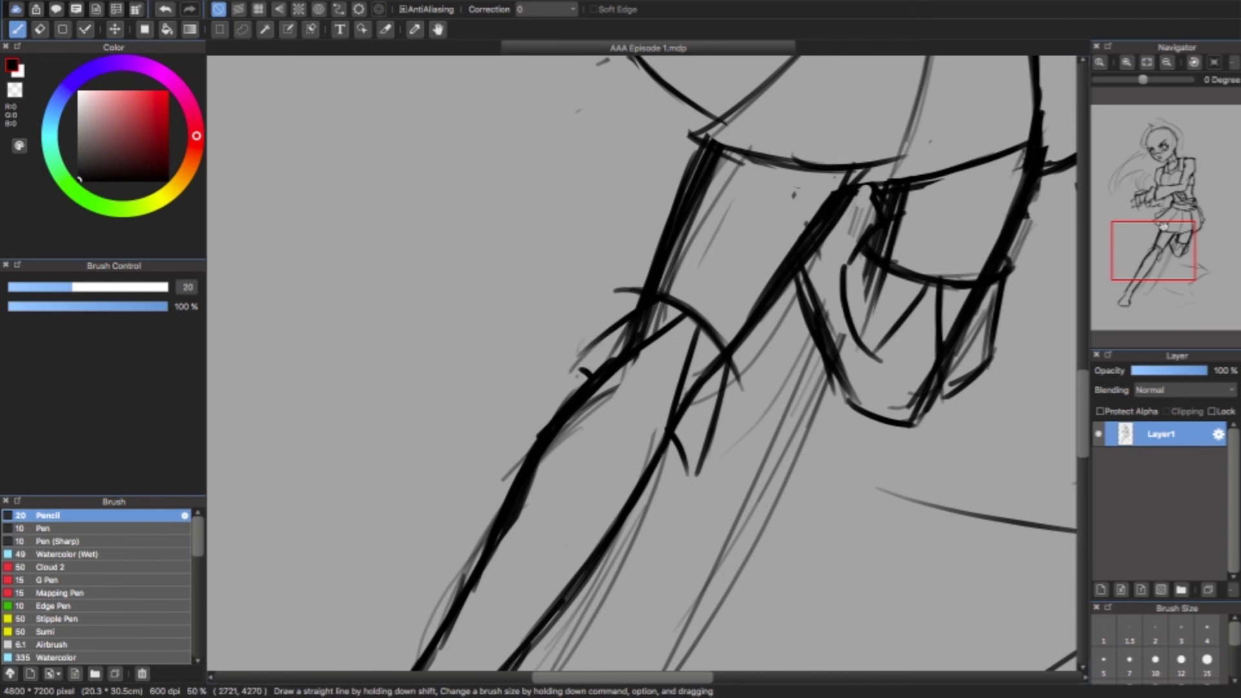
# - Erase the leg contours that cross the straight leg's knee flaps
pyautogui.moveTo(1132, 255)
pyautogui.mouseDown()
pyautogui.moveTo(1129, 264)
pyautogui.moveTo(1138, 259)
pyautogui.mouseUp()
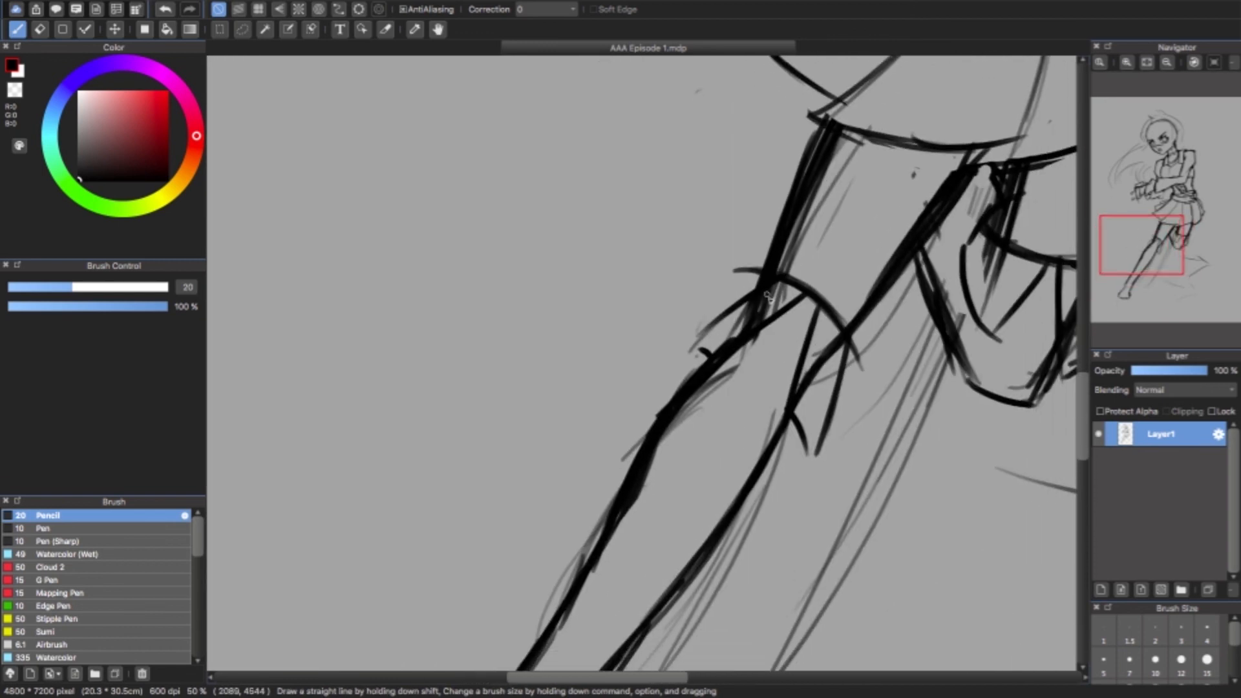
pyautogui.press('e')
pyautogui.moveTo(781, 294)
pyautogui.mouseDown()
pyautogui.moveTo(730, 330)
pyautogui.moveTo(794, 284)
pyautogui.moveTo(778, 291)
pyautogui.mouseUp()
pyautogui.moveTo(832, 342)
pyautogui.mouseDown()
pyautogui.moveTo(816, 378)
pyautogui.moveTo(762, 288)
pyautogui.moveTo(769, 275)
pyautogui.moveTo(696, 341)
pyautogui.mouseUp()
# - Redraw the folded knee flaps on both sides of the straight leg with darker outlines
pyautogui.press('b')
pyautogui.moveTo(696, 341); pyautogui.dragTo(716, 376)
pyautogui.moveTo(803, 303)
pyautogui.mouseDown()
pyautogui.moveTo(744, 346)
pyautogui.moveTo(845, 331)
pyautogui.mouseUp()
pyautogui.moveTo(848, 337); pyautogui.dragTo(819, 446)
pyautogui.moveTo(817, 314)
pyautogui.mouseDown()
pyautogui.moveTo(792, 404)
pyautogui.moveTo(806, 454)
pyautogui.mouseUp()
pyautogui.moveTo(831, 415); pyautogui.dragTo(817, 455)
# - Draw a curved hem across the straight leg's lower shin, and erase the leg contours around it
pyautogui.click(1122, 286)
pyautogui.moveTo(1123, 286); pyautogui.dragTo(1126, 274)
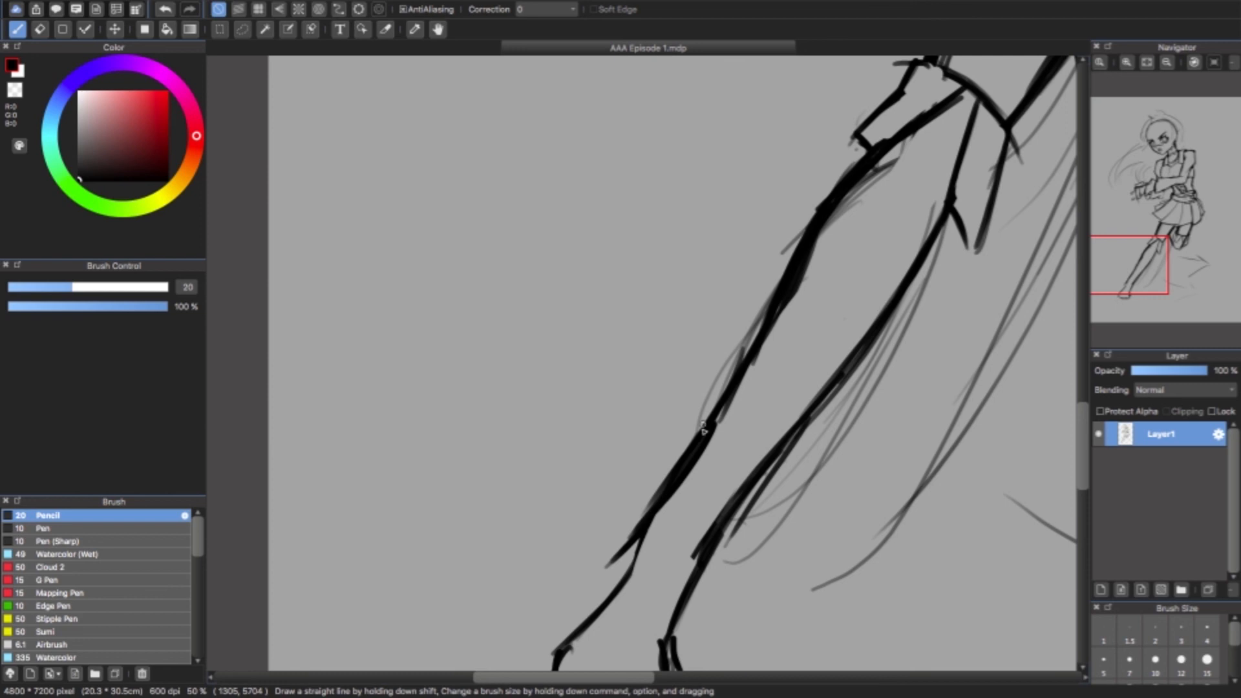
pyautogui.moveTo(679, 444); pyautogui.dragTo(768, 554)
pyautogui.press('e')
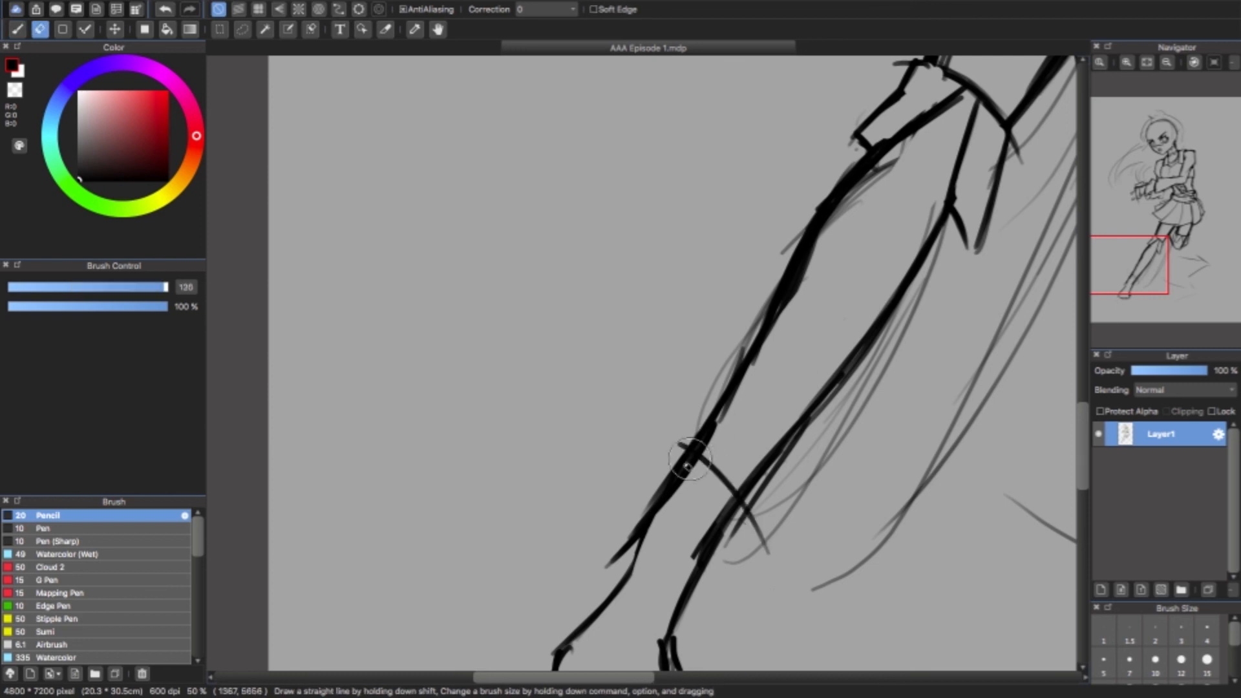
pyautogui.moveTo(642, 493); pyautogui.dragTo(690, 434)
pyautogui.moveTo(666, 475); pyautogui.dragTo(719, 367)
pyautogui.moveTo(763, 500); pyautogui.dragTo(778, 515)
# - Flare the lower shin's contours outward above the ankle, and erase the hem and leftover lines between them
pyautogui.press('b')
pyautogui.moveTo(740, 377)
pyautogui.mouseDown()
pyautogui.moveTo(653, 478)
pyautogui.moveTo(676, 454)
pyautogui.moveTo(665, 517)
pyautogui.mouseUp()
pyautogui.moveTo(801, 424); pyautogui.dragTo(740, 534)
pyautogui.moveTo(761, 478); pyautogui.dragTo(738, 521)
pyautogui.press('e')
pyautogui.moveTo(685, 478)
pyautogui.mouseDown()
pyautogui.moveTo(760, 460)
pyautogui.moveTo(745, 476)
pyautogui.mouseUp()
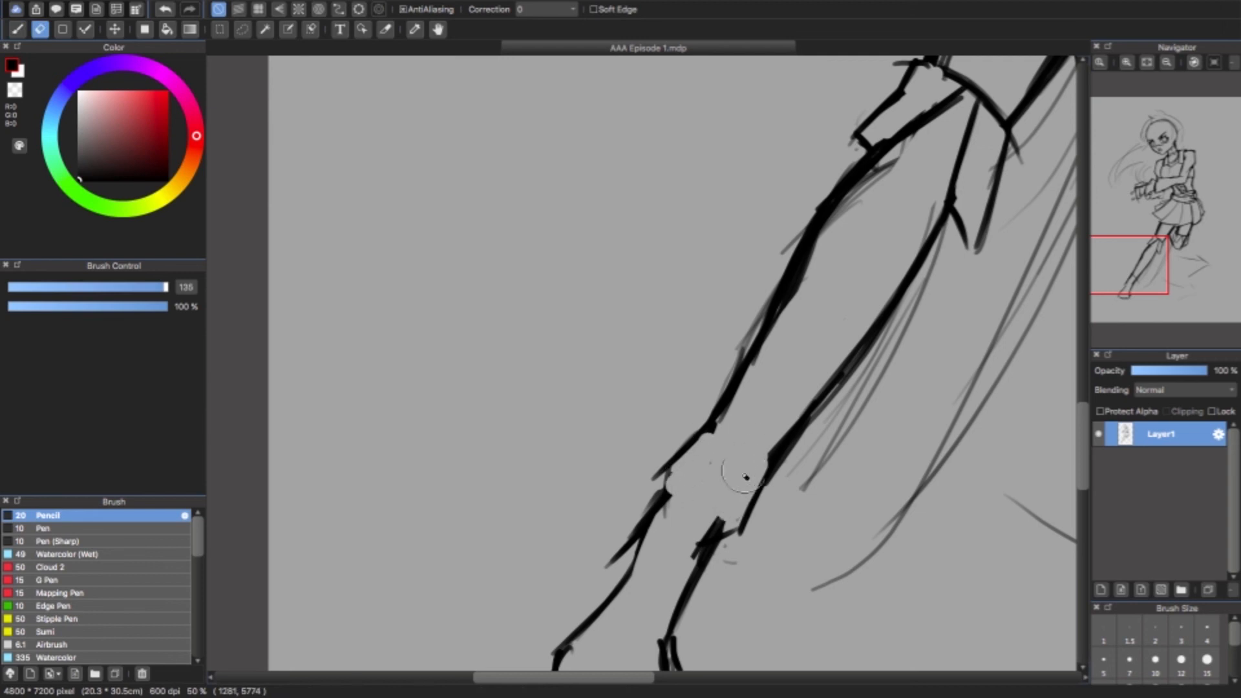
# - Reinforce the flared front and back edges above the ankle, and close the back edge's notch
pyautogui.press('b')
pyautogui.moveTo(716, 420)
pyautogui.mouseDown()
pyautogui.moveTo(658, 483)
pyautogui.moveTo(670, 470)
pyautogui.moveTo(665, 512)
pyautogui.mouseUp()
pyautogui.moveTo(739, 530); pyautogui.dragTo(697, 541)
pyautogui.moveTo(768, 471); pyautogui.dragTo(740, 531)
# - Sketch long panel lines down the shin from the knee flaps toward the ankle
pyautogui.moveTo(1154, 271); pyautogui.dragTo(1167, 250)
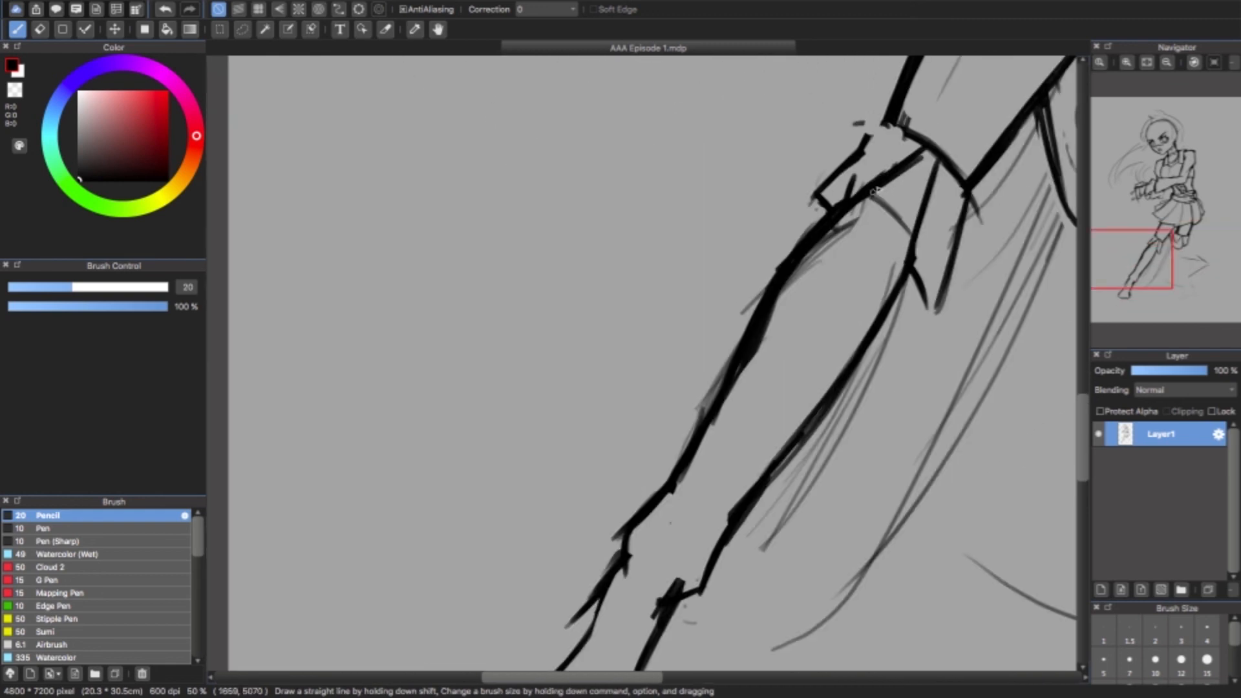
pyautogui.moveTo(867, 196); pyautogui.dragTo(792, 320)
pyautogui.moveTo(845, 218); pyautogui.dragTo(764, 367)
pyautogui.moveTo(810, 285); pyautogui.dragTo(724, 444)
pyautogui.moveTo(774, 376)
pyautogui.mouseDown()
pyautogui.moveTo(696, 488)
pyautogui.moveTo(705, 507)
pyautogui.mouseUp()
pyautogui.moveTo(708, 507); pyautogui.dragTo(887, 261)
pyautogui.moveTo(843, 314); pyautogui.dragTo(948, 197)
# - Draw two curved straps around the shin, one at mid-calf and one lower down
pyautogui.moveTo(762, 328); pyautogui.dragTo(811, 367)
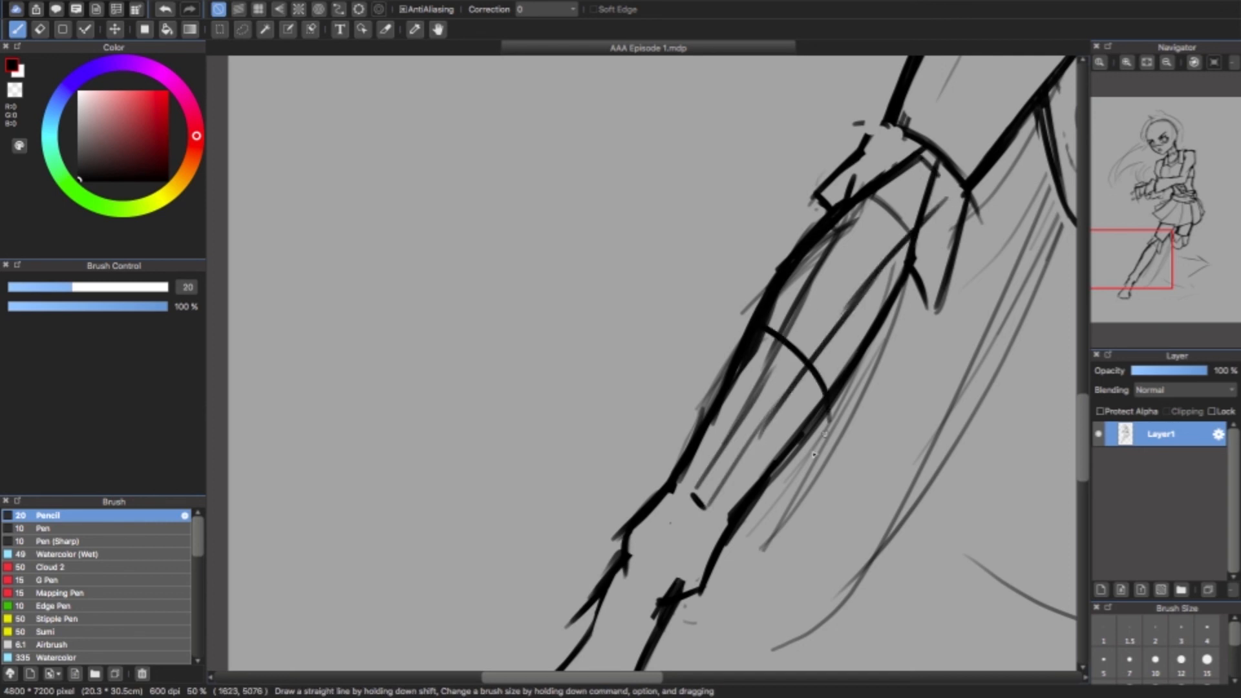
pyautogui.moveTo(840, 413); pyautogui.dragTo(852, 388)
pyautogui.moveTo(769, 327); pyautogui.dragTo(816, 385)
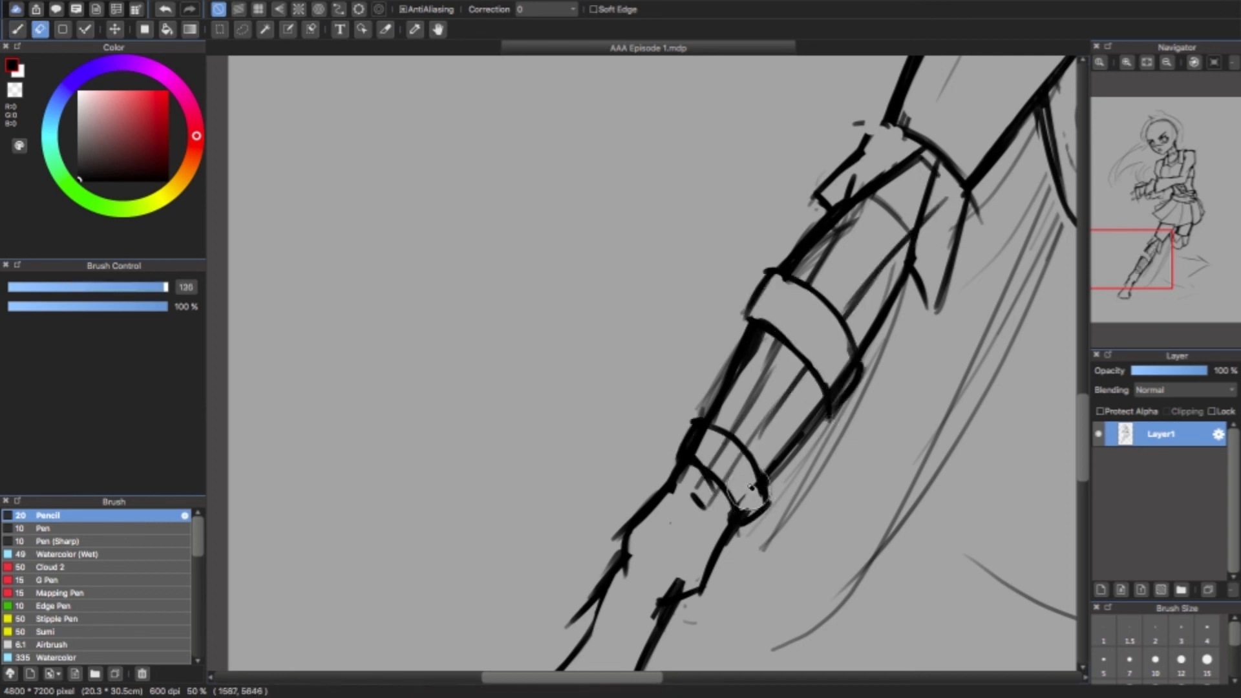
# - Erase the panel lines inside the lower shin strap and the stray lines around the knee flaps
pyautogui.moveTo(757, 485); pyautogui.dragTo(709, 443)
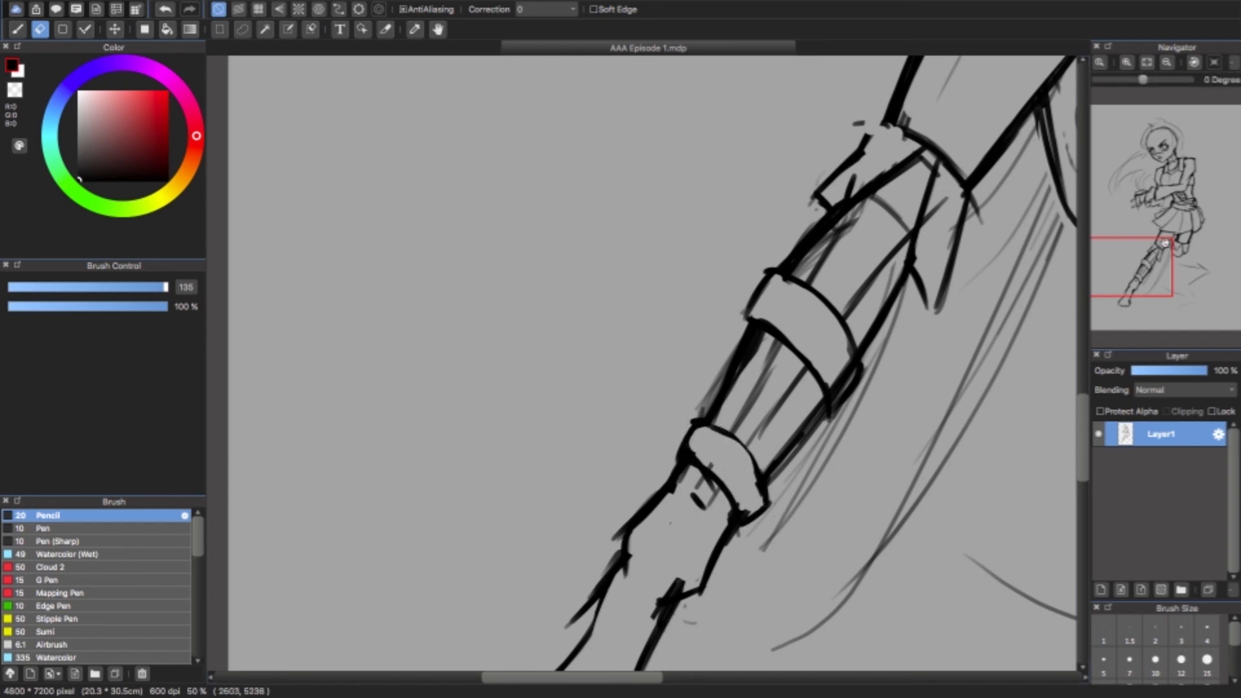
pyautogui.moveTo(872, 176); pyautogui.dragTo(853, 178)
pyautogui.moveTo(952, 188); pyautogui.dragTo(935, 223)
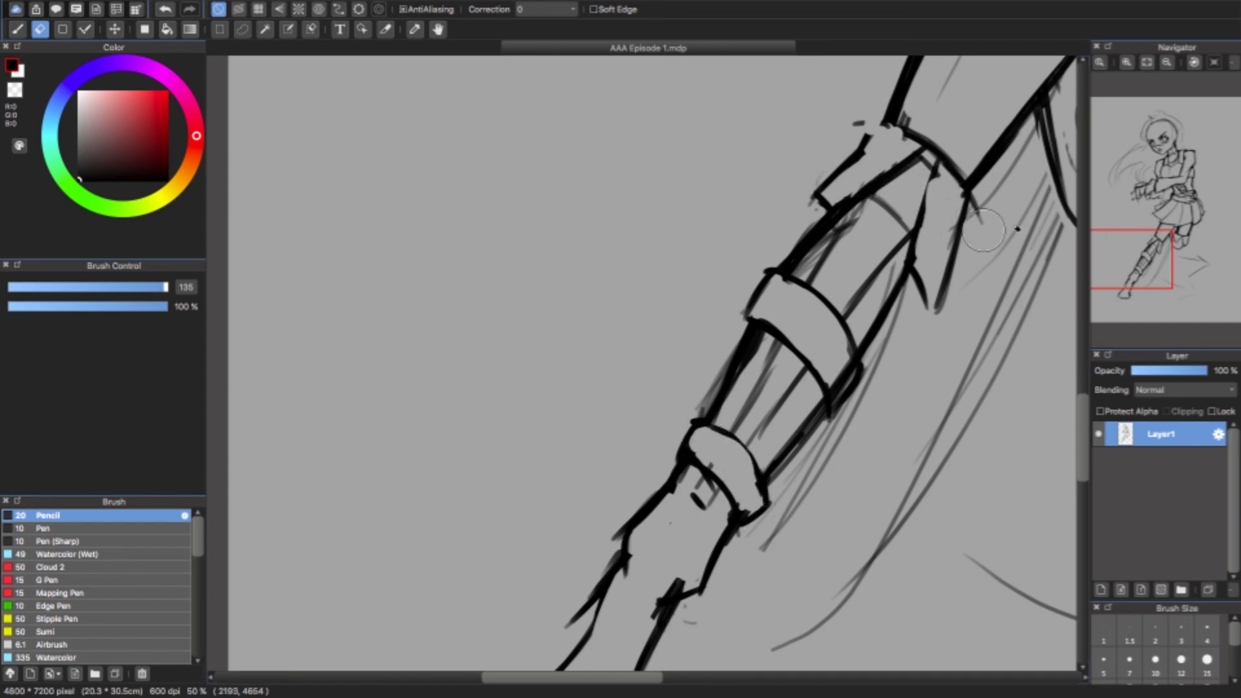
# - Erase the old heel line, and redraw the outline of the ankle, heel and bottom of the foot
pyautogui.moveTo(1158, 272); pyautogui.dragTo(1117, 285)
pyautogui.moveTo(787, 431)
pyautogui.mouseDown()
pyautogui.moveTo(770, 424)
pyautogui.moveTo(764, 493)
pyautogui.moveTo(742, 521)
pyautogui.moveTo(778, 542)
pyautogui.mouseUp()
pyautogui.press('b')
pyautogui.moveTo(824, 385); pyautogui.dragTo(778, 508)
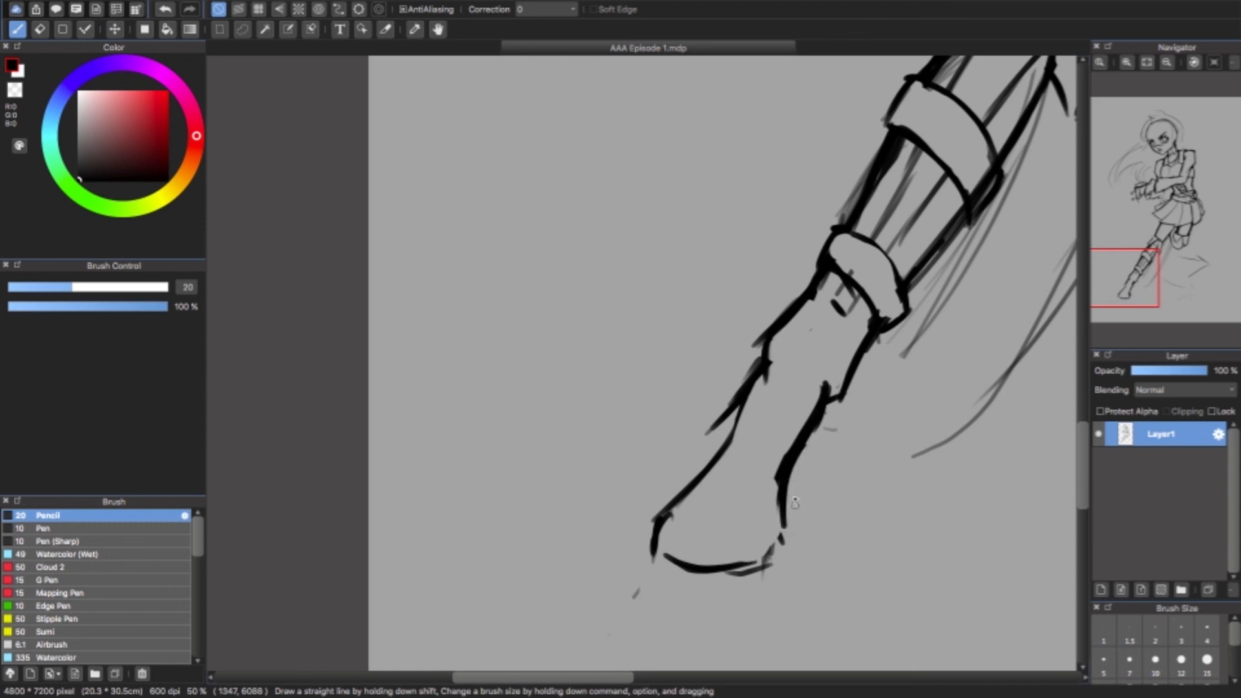
pyautogui.moveTo(748, 389)
pyautogui.mouseDown()
pyautogui.moveTo(682, 491)
pyautogui.moveTo(672, 554)
pyautogui.moveTo(806, 528)
pyautogui.mouseUp()
# - Try sketching dust puffs with short curved strokes beside the planted foot, and undo them
pyautogui.moveTo(659, 439)
pyautogui.mouseDown()
pyautogui.moveTo(610, 439)
pyautogui.moveTo(546, 475)
pyautogui.mouseUp()
pyautogui.moveTo(539, 486)
pyautogui.mouseDown()
pyautogui.moveTo(563, 533)
pyautogui.moveTo(535, 556)
pyautogui.moveTo(566, 571)
pyautogui.mouseUp()
pyautogui.moveTo(562, 585); pyautogui.dragTo(659, 580)
pyautogui.moveTo(532, 420); pyautogui.dragTo(567, 429)
pyautogui.moveTo(474, 474); pyautogui.dragTo(457, 512)
pyautogui.moveTo(499, 546); pyautogui.dragTo(537, 573)
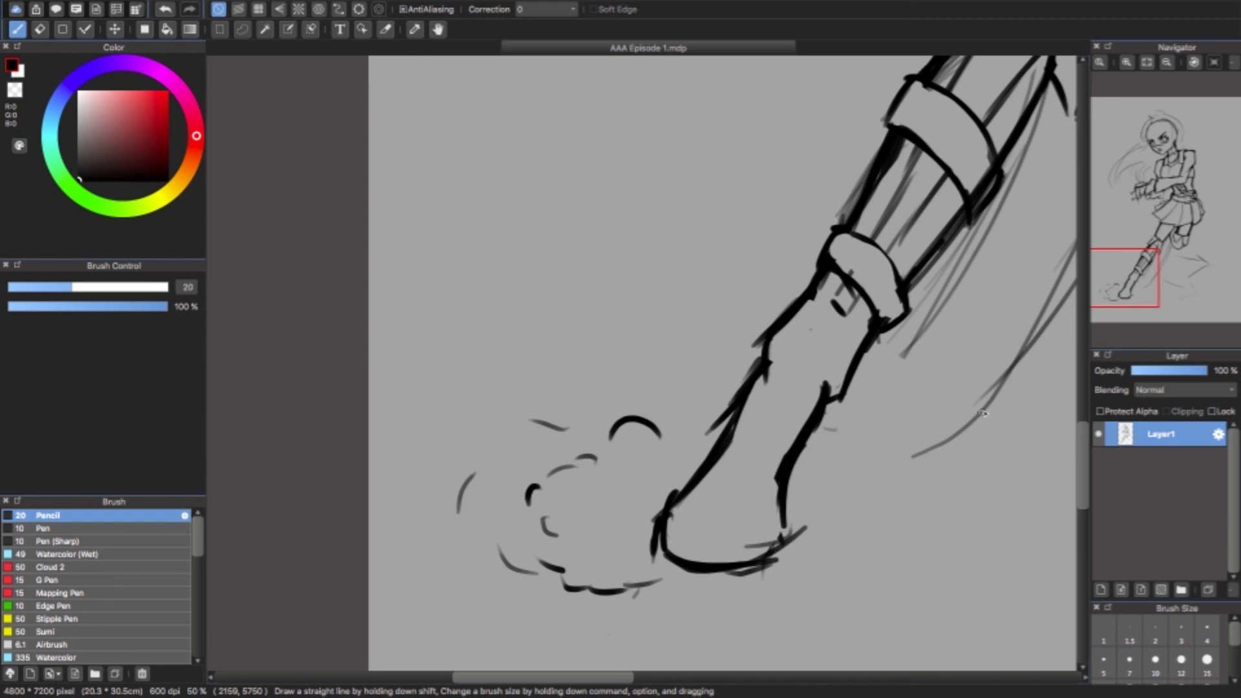
pyautogui.hotkey('ctrl', 'z')
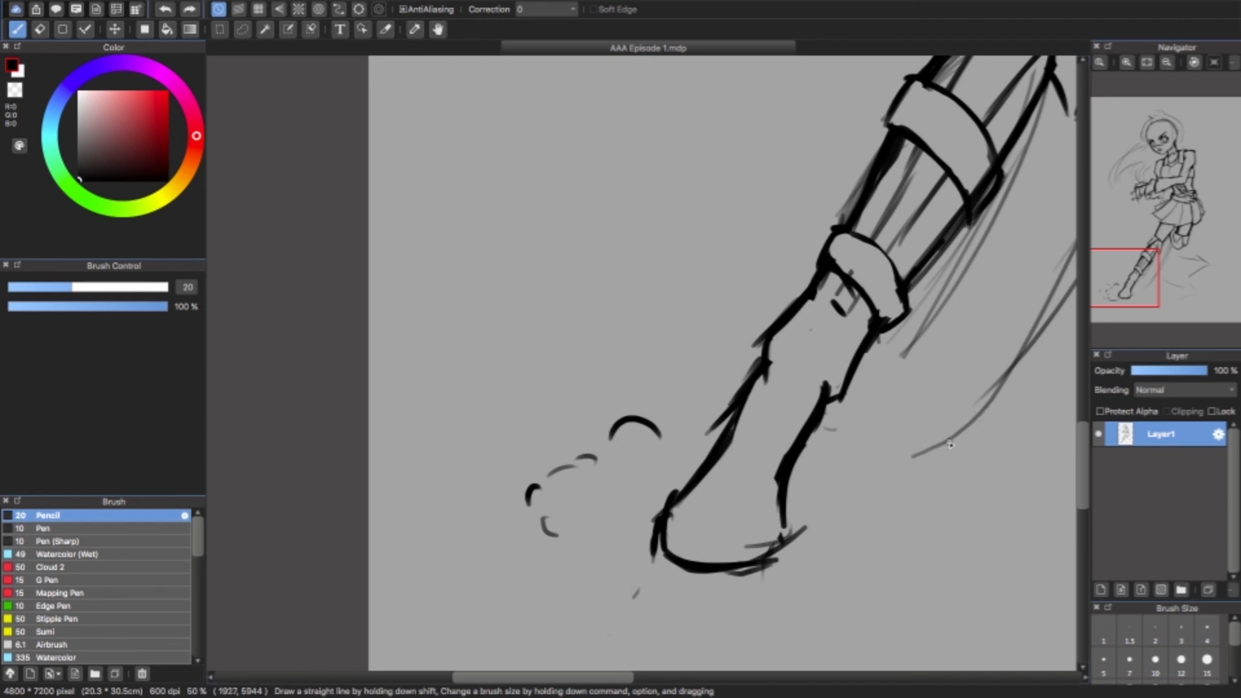
pyautogui.hotkey('ctrl', 'z')
pyautogui.hotkey('ctrl', 'z')
pyautogui.hotkey('ctrl', 'z')
# - Draw a curved strap around the boot's ankle, and erase the leg contour crossing its edge
pyautogui.moveTo(693, 452); pyautogui.dragTo(801, 464)
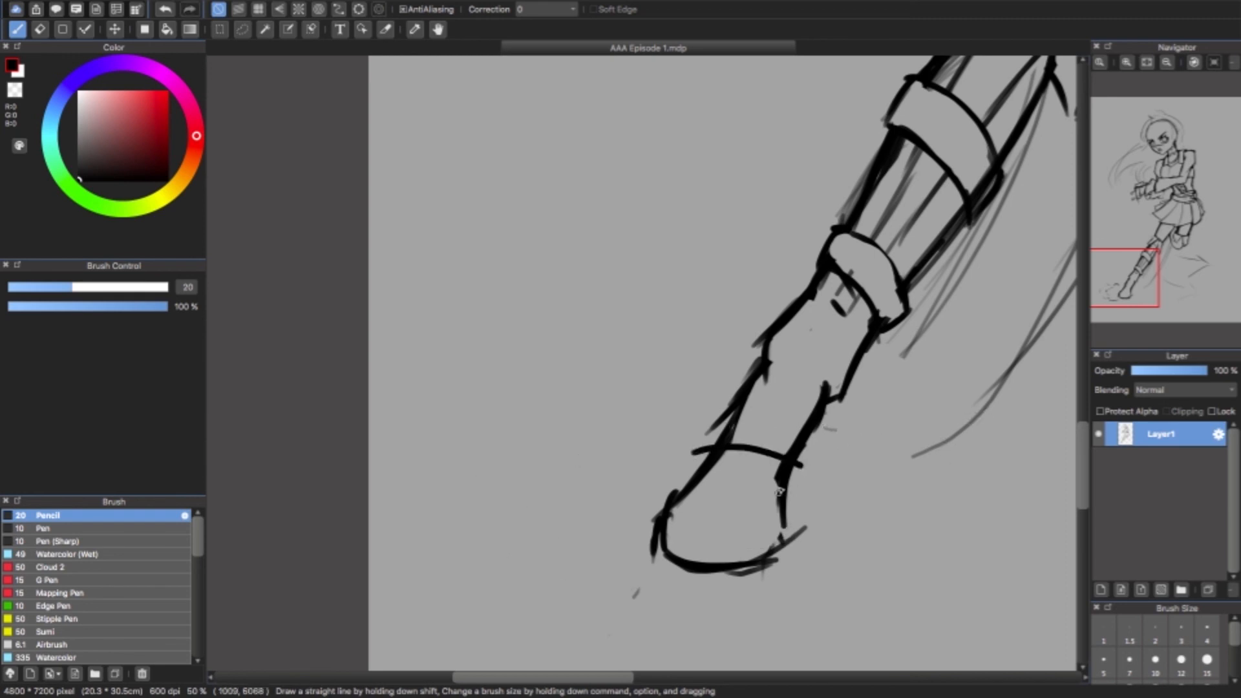
pyautogui.hotkey('ctrl', 'z')
pyautogui.moveTo(706, 448); pyautogui.dragTo(779, 457)
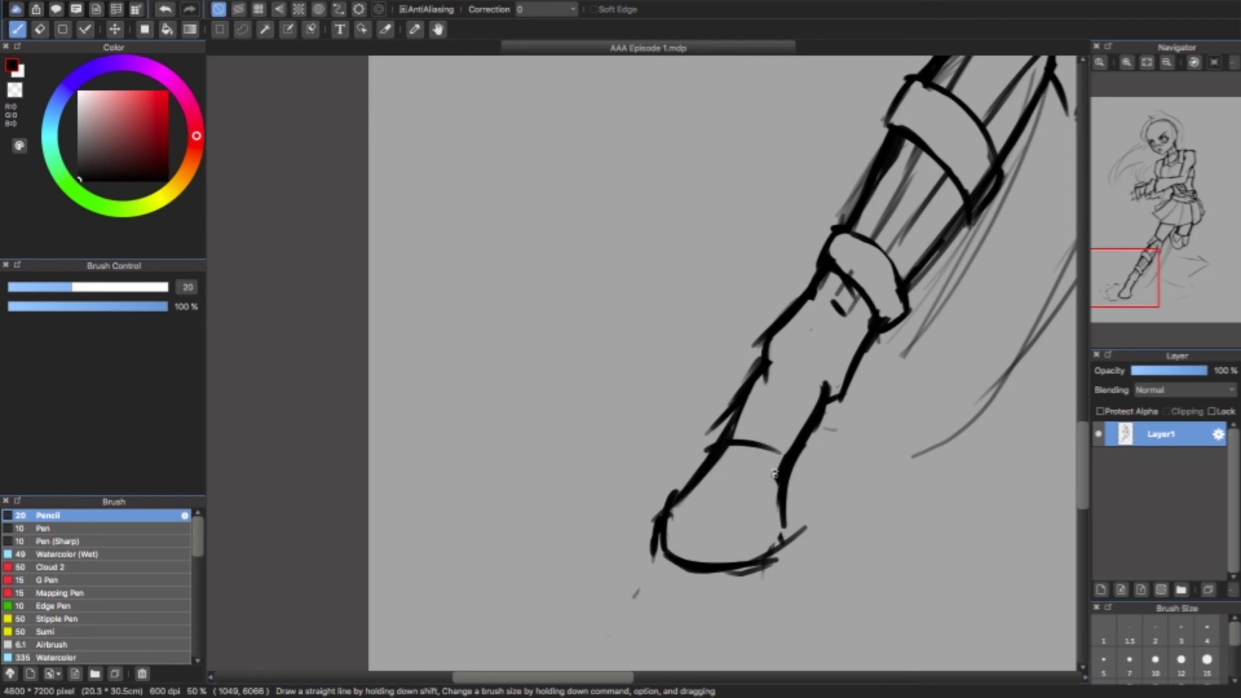
pyautogui.moveTo(714, 420)
pyautogui.mouseDown()
pyautogui.moveTo(737, 399)
pyautogui.moveTo(801, 420)
pyautogui.mouseUp()
pyautogui.press('e')
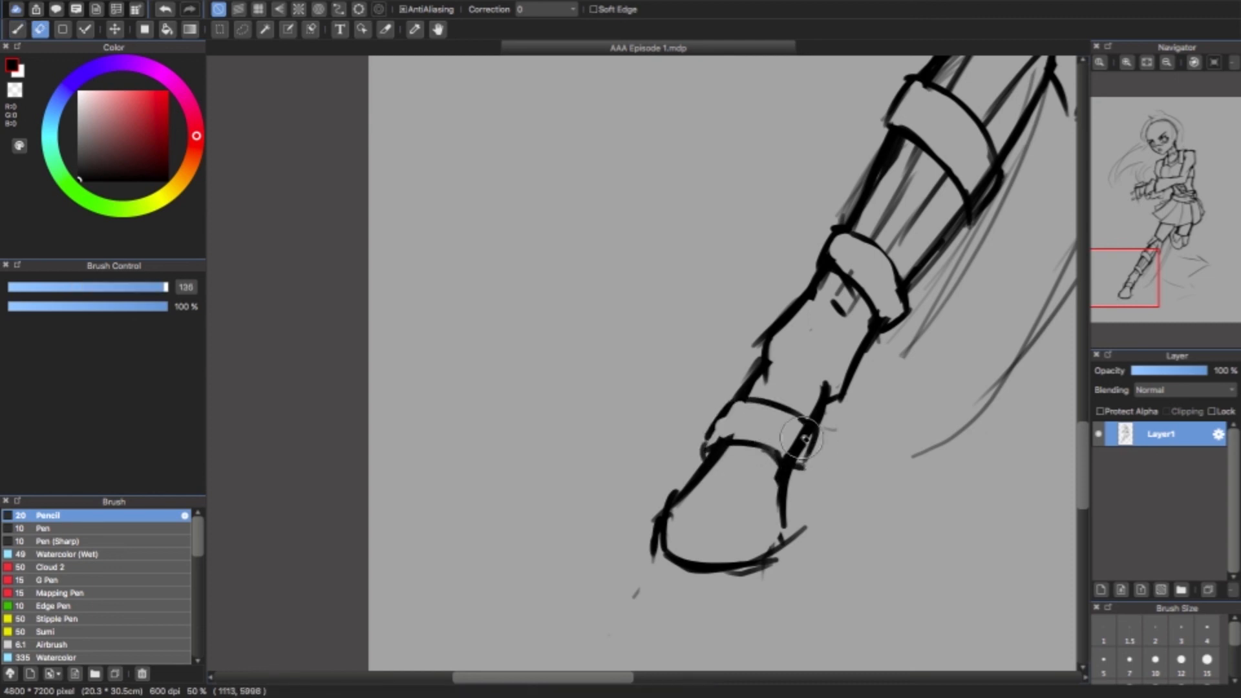
pyautogui.press('b')
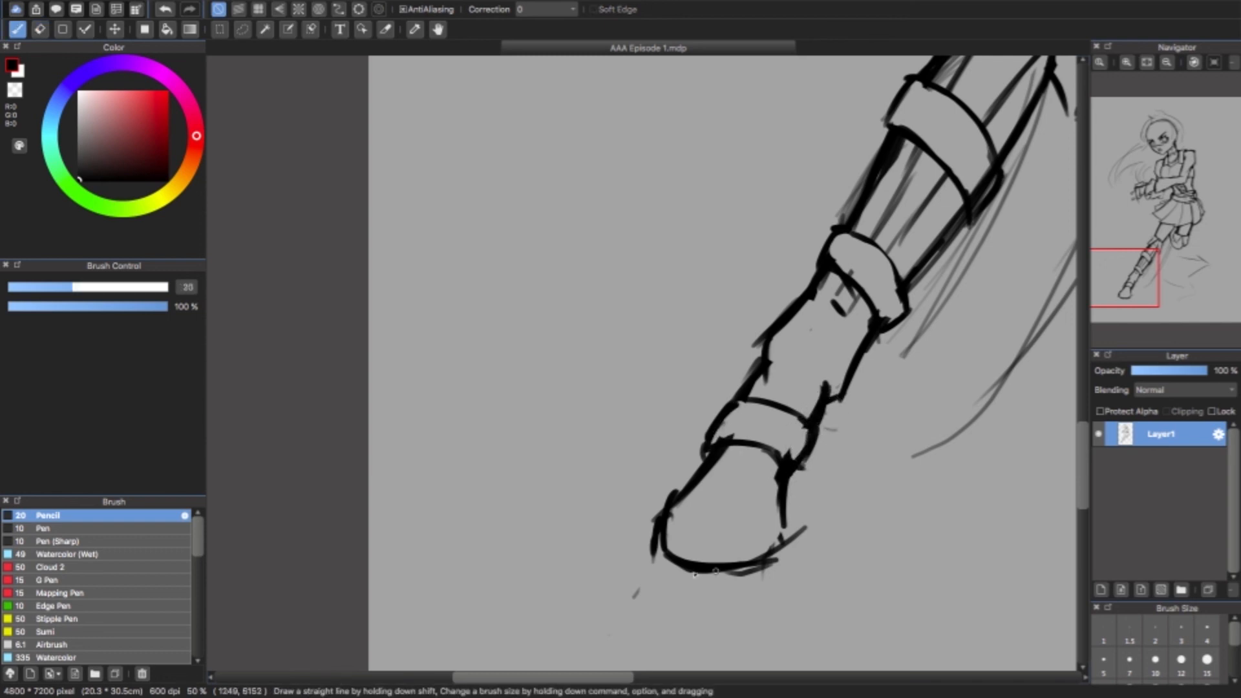
# - Draw a sole rim around the boot's toe, and thicken the heel outline behind it
pyautogui.moveTo(665, 527)
pyautogui.mouseDown()
pyautogui.moveTo(733, 556)
pyautogui.moveTo(708, 549)
pyautogui.moveTo(785, 531)
pyautogui.mouseUp()
pyautogui.moveTo(829, 417)
pyautogui.mouseDown()
pyautogui.moveTo(795, 534)
pyautogui.moveTo(755, 562)
pyautogui.mouseUp()
pyautogui.moveTo(656, 543); pyautogui.dragTo(683, 568)
# - Erase the overlapping lines inside the boot's sole rim, and redraw its lower edge up to the heel
pyautogui.press('e')
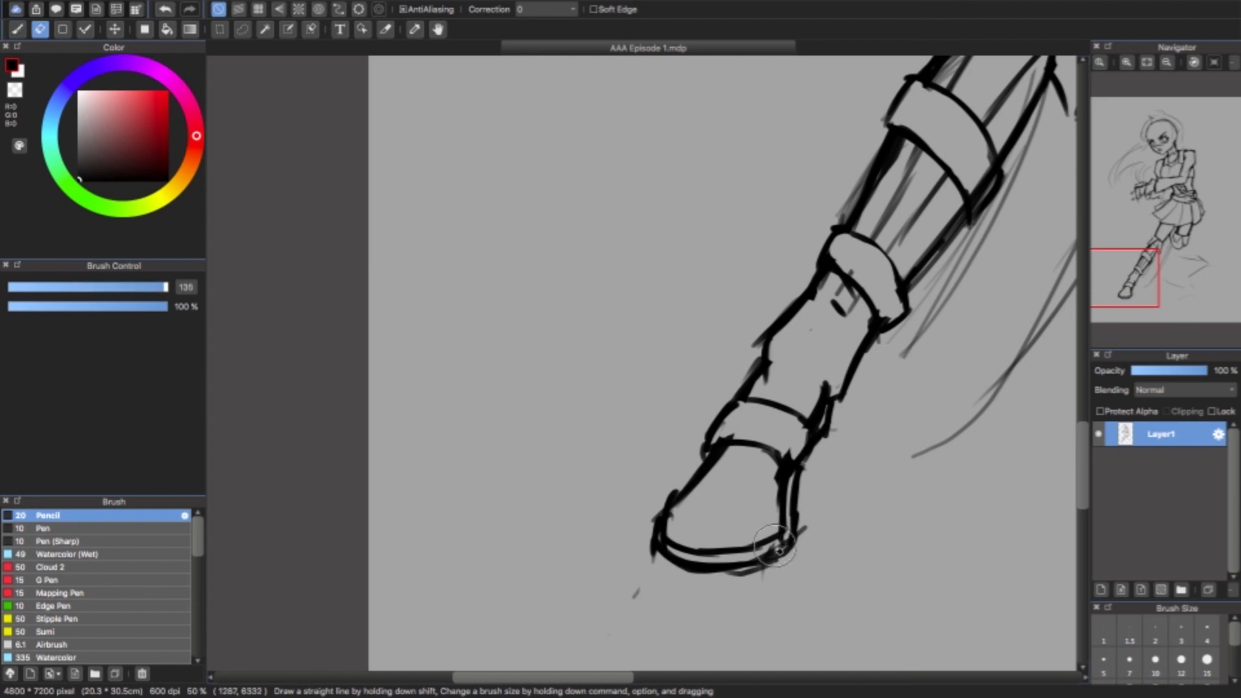
pyautogui.moveTo(786, 538); pyautogui.dragTo(763, 554)
pyautogui.moveTo(660, 536)
pyautogui.mouseDown()
pyautogui.moveTo(729, 559)
pyautogui.moveTo(669, 546)
pyautogui.moveTo(748, 551)
pyautogui.moveTo(709, 551)
pyautogui.moveTo(807, 528)
pyautogui.moveTo(776, 576)
pyautogui.moveTo(731, 574)
pyautogui.mouseUp()
pyautogui.moveTo(807, 507)
pyautogui.mouseDown()
pyautogui.moveTo(802, 537)
pyautogui.moveTo(785, 529)
pyautogui.mouseUp()
pyautogui.press('b')
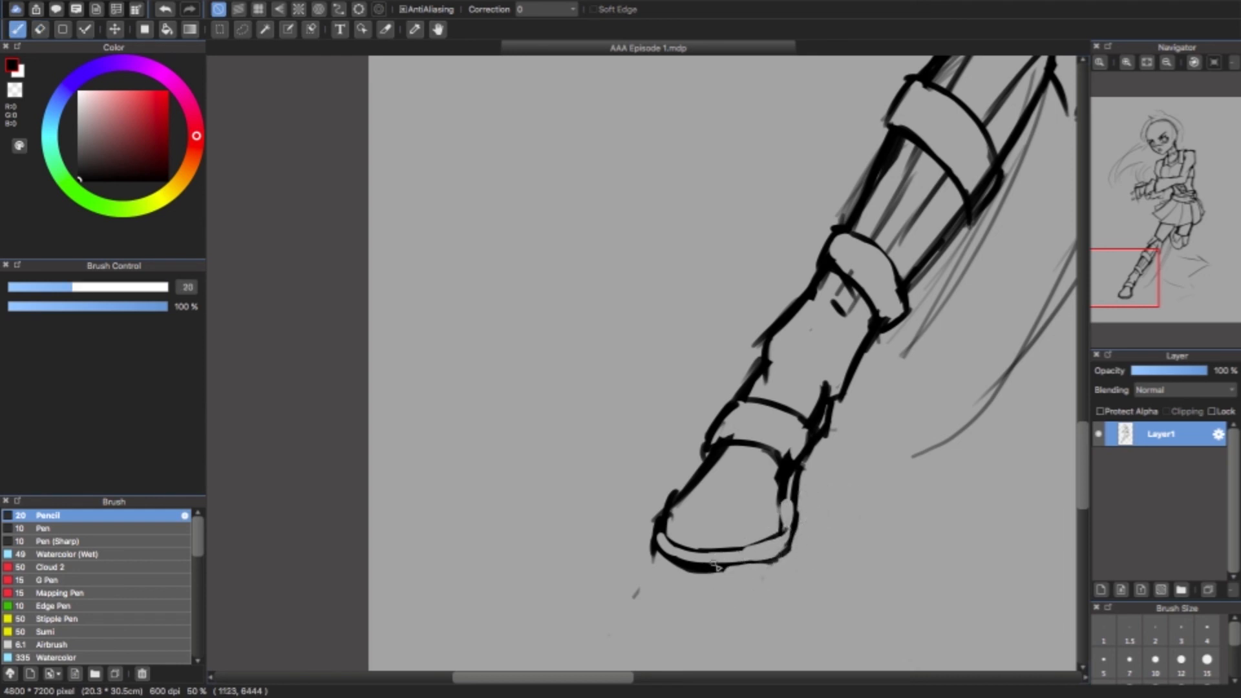
pyautogui.moveTo(710, 570); pyautogui.dragTo(796, 545)
# - Reinforce the lower edge of the bent leg's knee
pyautogui.moveTo(1135, 268); pyautogui.dragTo(1149, 243)
pyautogui.click(1167, 62)
pyautogui.moveTo(833, 403)
pyautogui.mouseDown()
pyautogui.moveTo(823, 441)
pyautogui.moveTo(876, 417)
pyautogui.mouseUp()
# - Sketch long bang strands sweeping from the forehead down between the eyes
pyautogui.moveTo(1151, 255); pyautogui.dragTo(1156, 159)
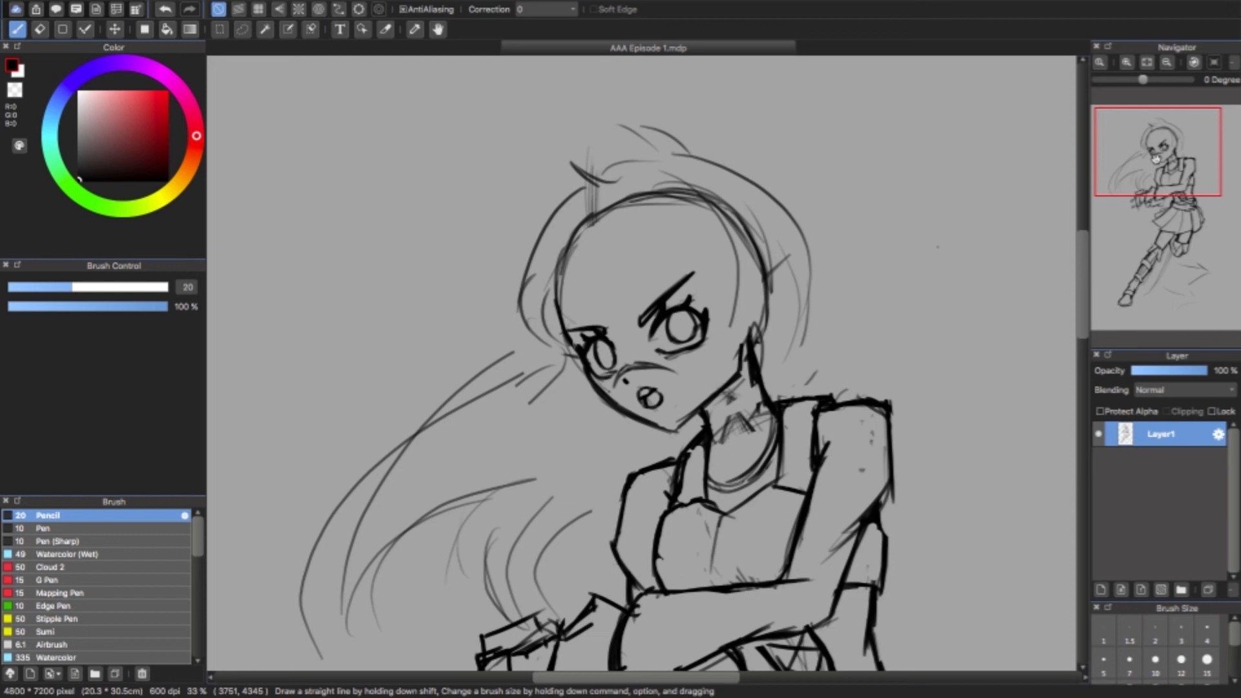
pyautogui.click(1127, 63)
pyautogui.click(1127, 63)
pyautogui.click(1161, 153)
pyautogui.moveTo(1162, 161); pyautogui.dragTo(1156, 150)
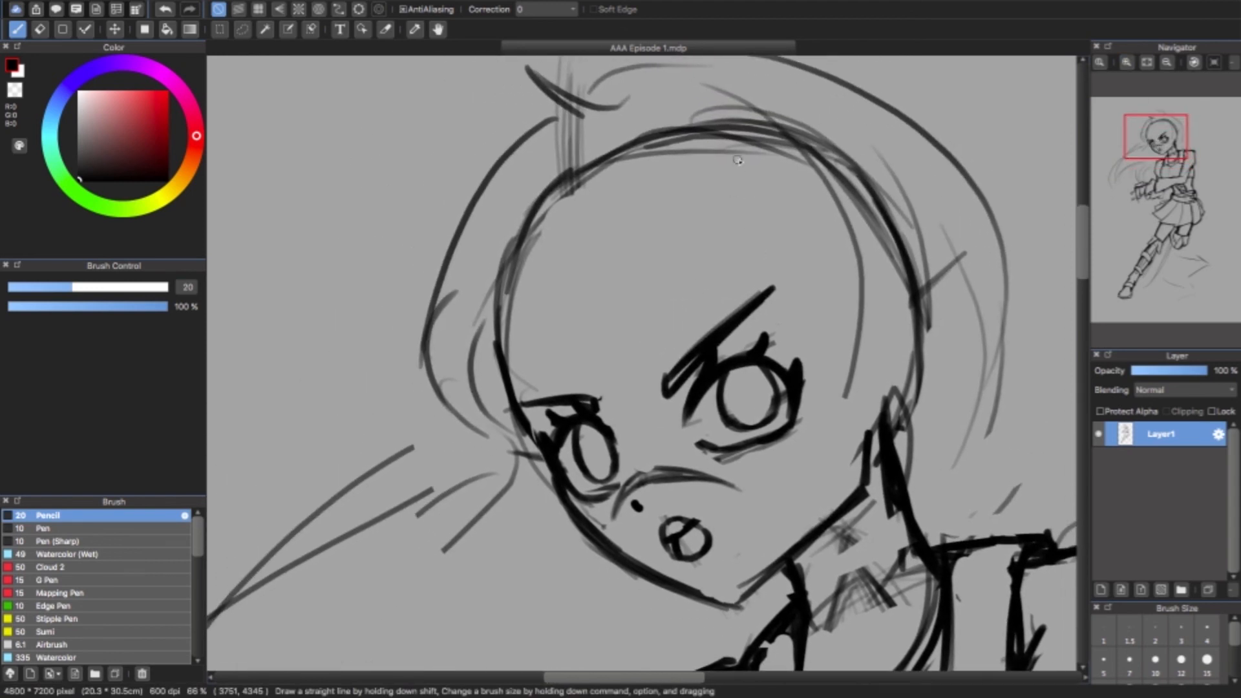
pyautogui.moveTo(735, 194); pyautogui.dragTo(680, 380)
pyautogui.moveTo(711, 284); pyautogui.dragTo(673, 362)
pyautogui.moveTo(676, 359); pyautogui.dragTo(614, 445)
pyautogui.moveTo(662, 317); pyautogui.dragTo(614, 434)
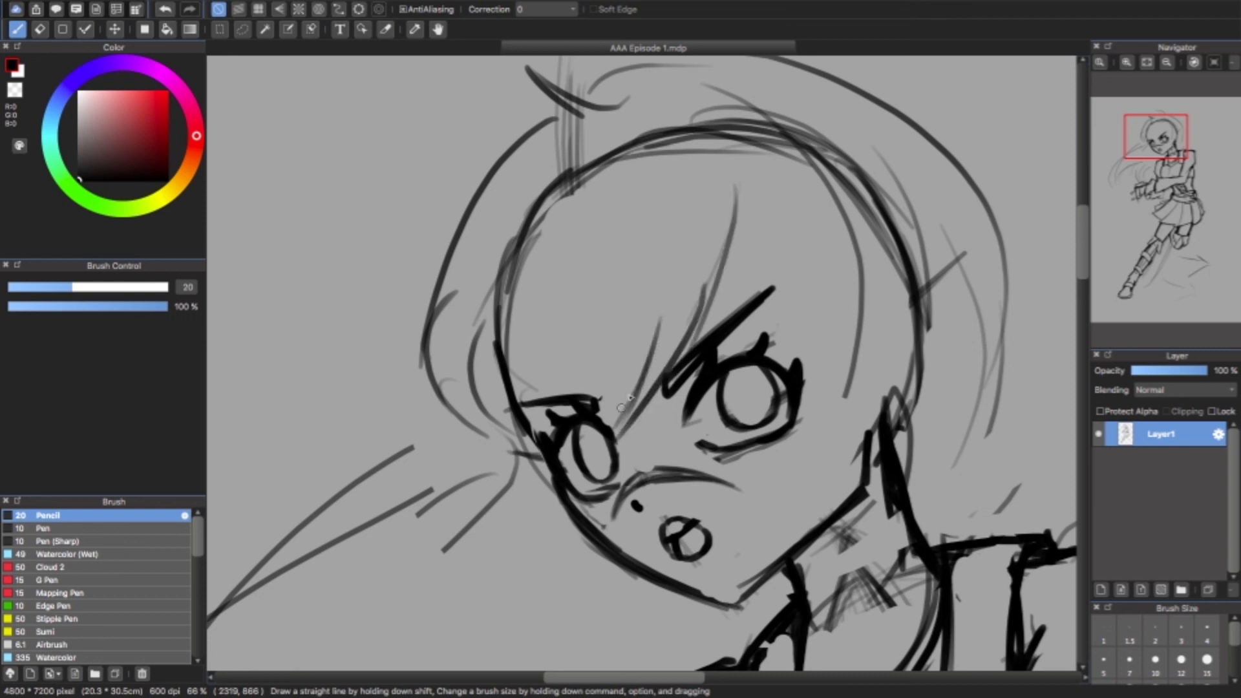
# - Add more tapered bang strands across the forehead toward the far eye
pyautogui.moveTo(665, 280); pyautogui.dragTo(624, 404)
pyautogui.moveTo(656, 249)
pyautogui.mouseDown()
pyautogui.moveTo(649, 290)
pyautogui.moveTo(562, 396)
pyautogui.mouseUp()
pyautogui.moveTo(647, 296); pyautogui.dragTo(511, 440)
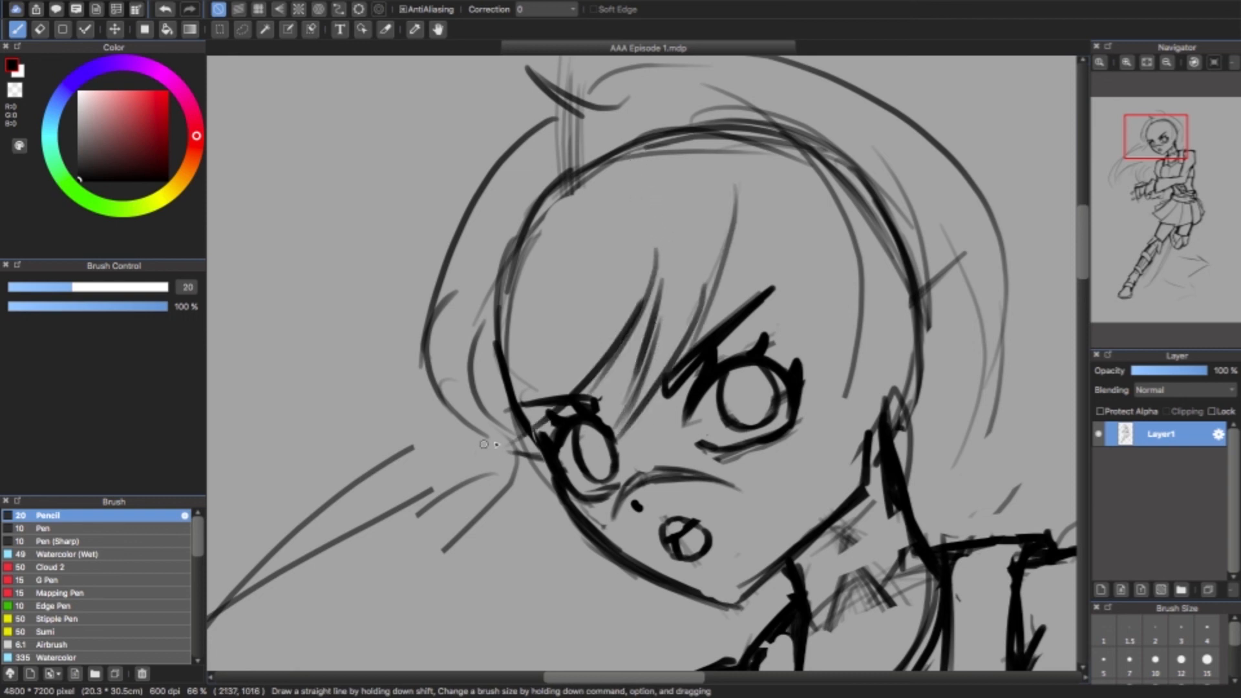
pyautogui.moveTo(560, 396); pyautogui.dragTo(641, 230)
# - Erase the skull construction lines around the forehead, crown and side of the head beneath the hair
pyautogui.moveTo(1160, 125); pyautogui.dragTo(1152, 150)
pyautogui.click(1166, 62)
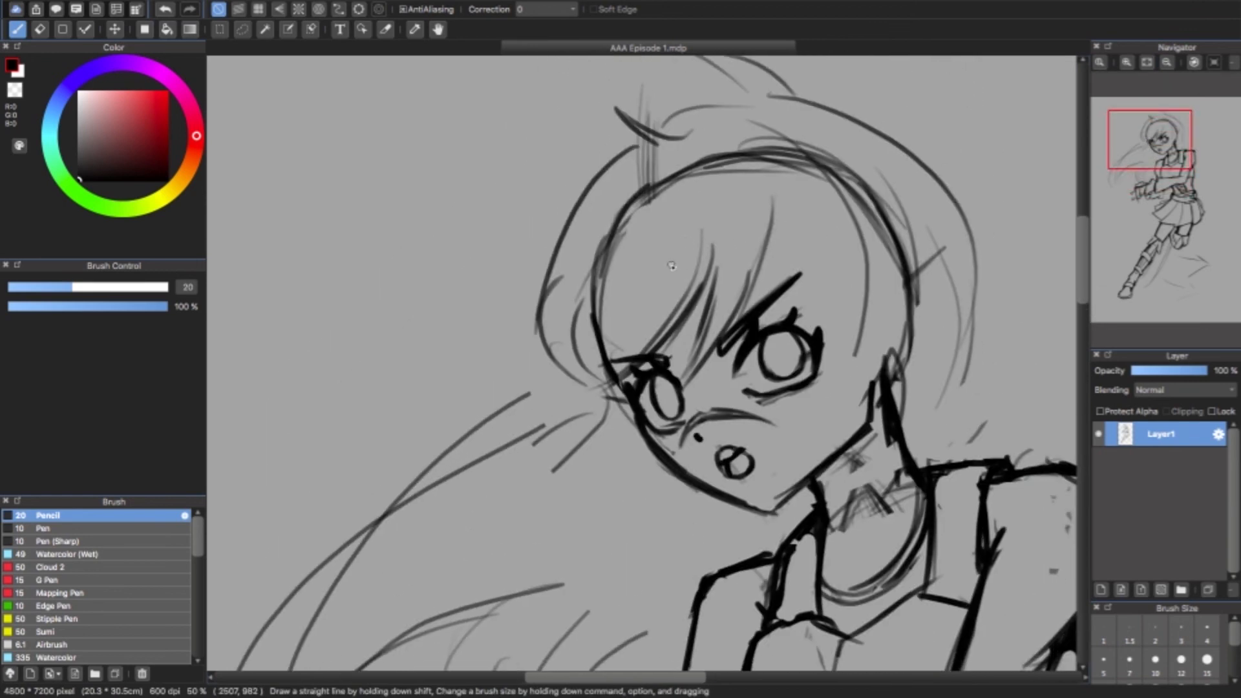
pyautogui.press('e')
pyautogui.moveTo(604, 343)
pyautogui.mouseDown()
pyautogui.moveTo(709, 165)
pyautogui.moveTo(789, 148)
pyautogui.moveTo(866, 265)
pyautogui.mouseUp()
pyautogui.moveTo(856, 206); pyautogui.dragTo(894, 291)
# - Draw the ear's rounded outer curve and lobe above the jaw corner
pyautogui.press('b')
pyautogui.moveTo(843, 323)
pyautogui.mouseDown()
pyautogui.moveTo(863, 287)
pyautogui.moveTo(854, 307)
pyautogui.moveTo(887, 306)
pyautogui.mouseUp()
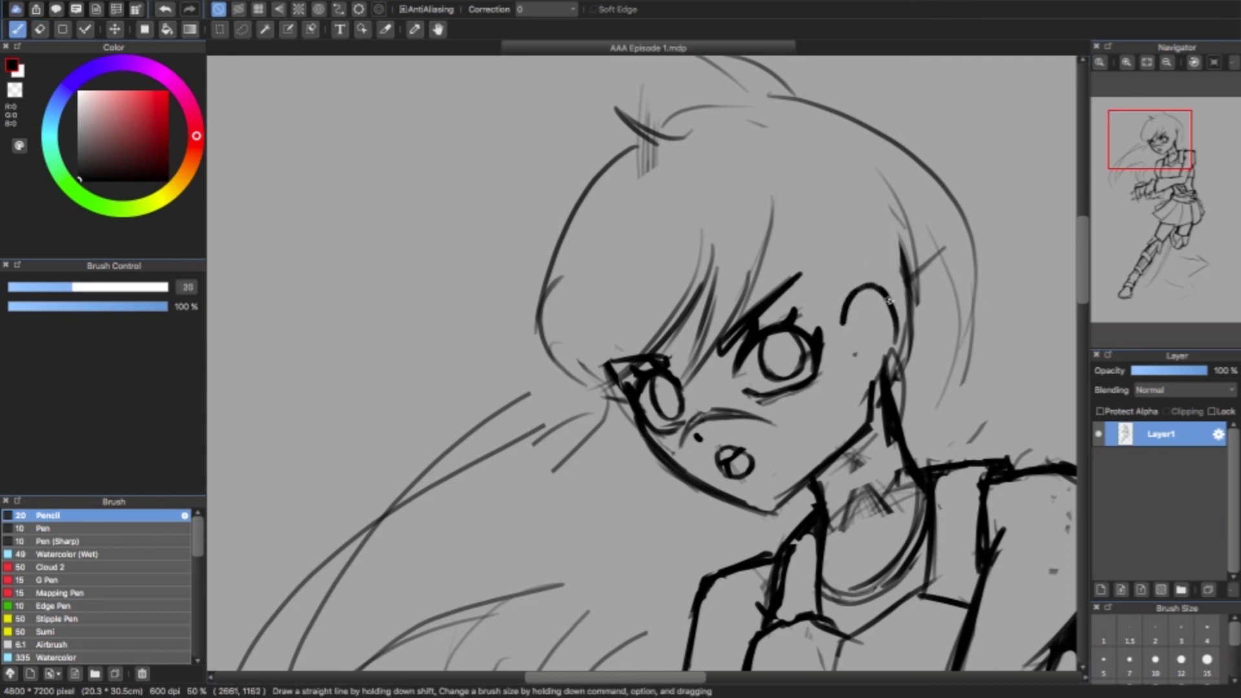
pyautogui.moveTo(855, 377); pyautogui.dragTo(879, 375)
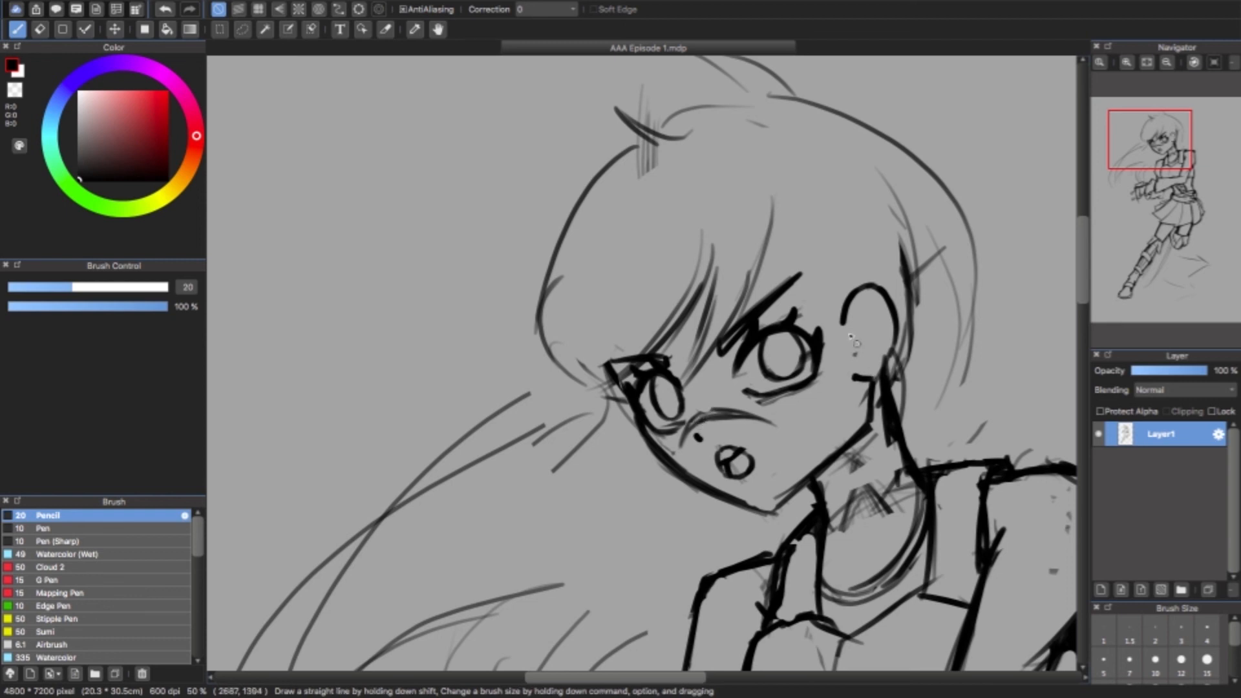
pyautogui.moveTo(844, 327); pyautogui.dragTo(848, 308)
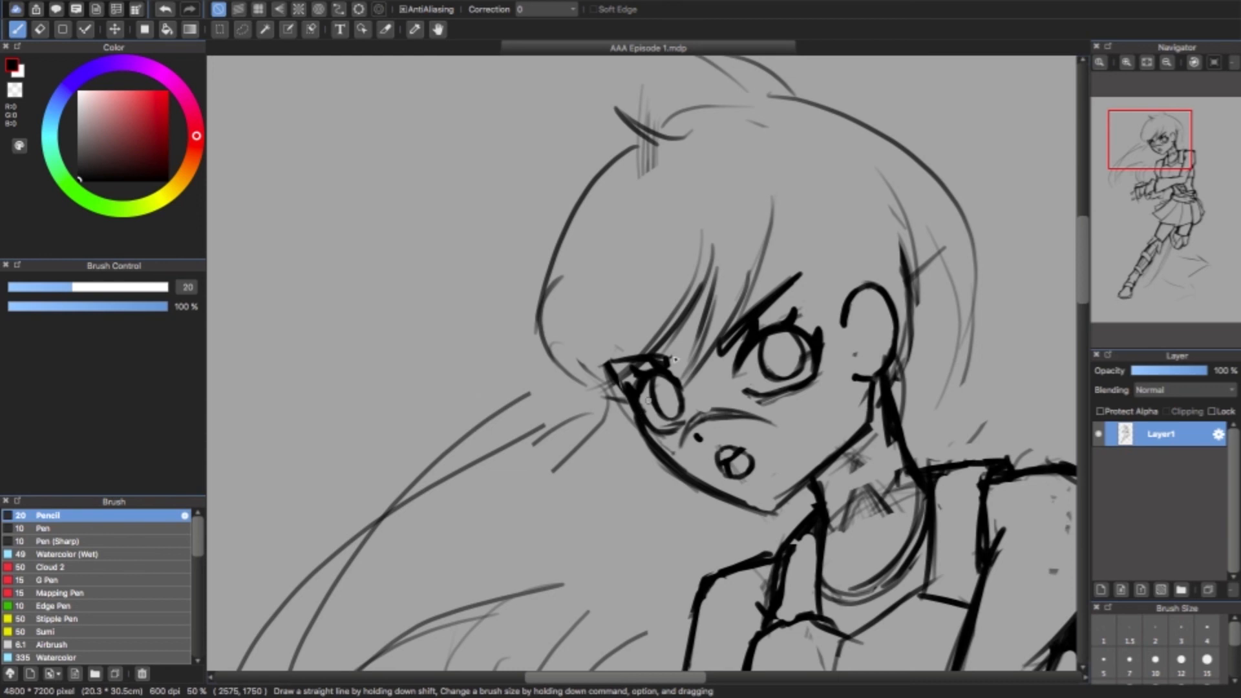
# - Replace the front hair outline beside the forehead with a pointed outward flick and curved locks falling to the far eye
pyautogui.press('e')
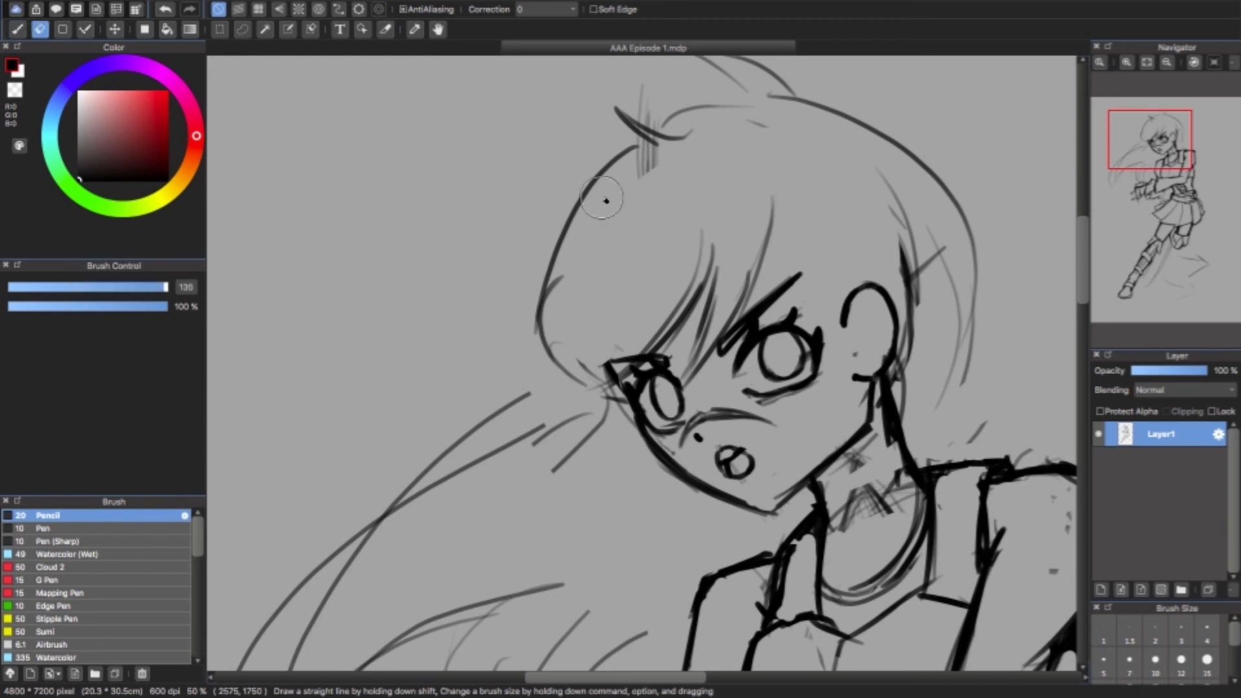
pyautogui.moveTo(621, 160); pyautogui.dragTo(579, 393)
pyautogui.press('b')
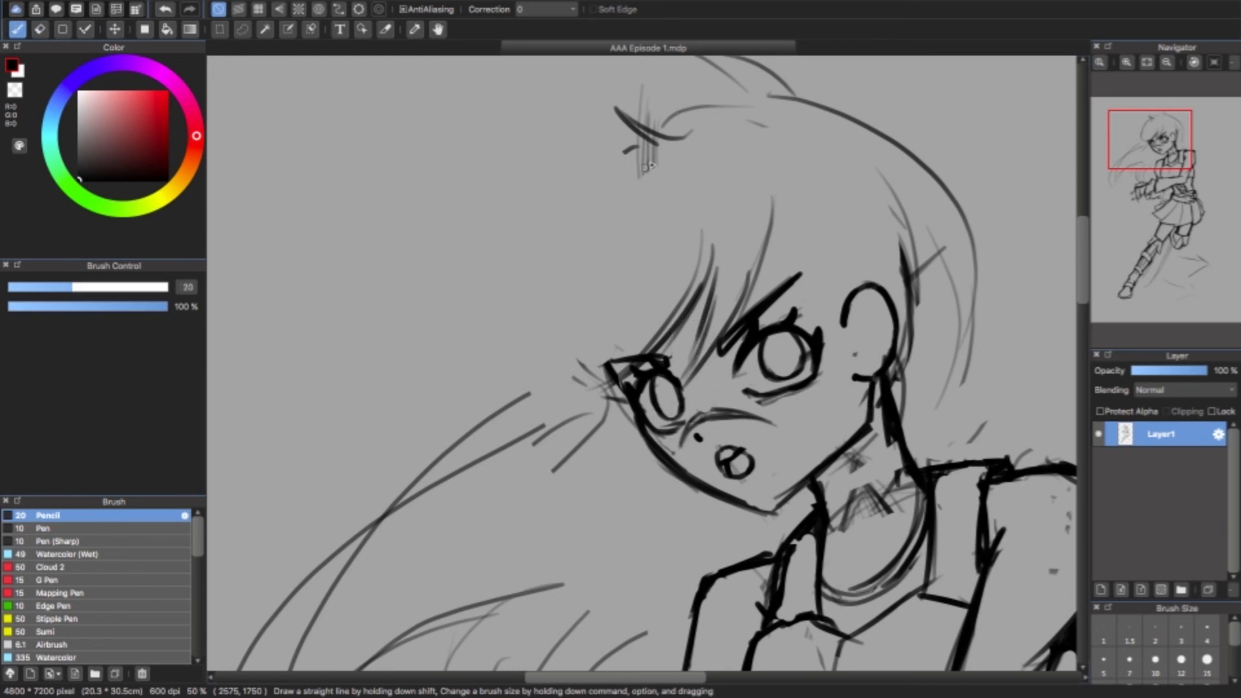
pyautogui.moveTo(648, 137)
pyautogui.mouseDown()
pyautogui.moveTo(574, 218)
pyautogui.moveTo(510, 246)
pyautogui.mouseUp()
pyautogui.moveTo(607, 173)
pyautogui.mouseDown()
pyautogui.moveTo(519, 242)
pyautogui.moveTo(572, 410)
pyautogui.mouseUp()
pyautogui.moveTo(556, 317); pyautogui.dragTo(595, 396)
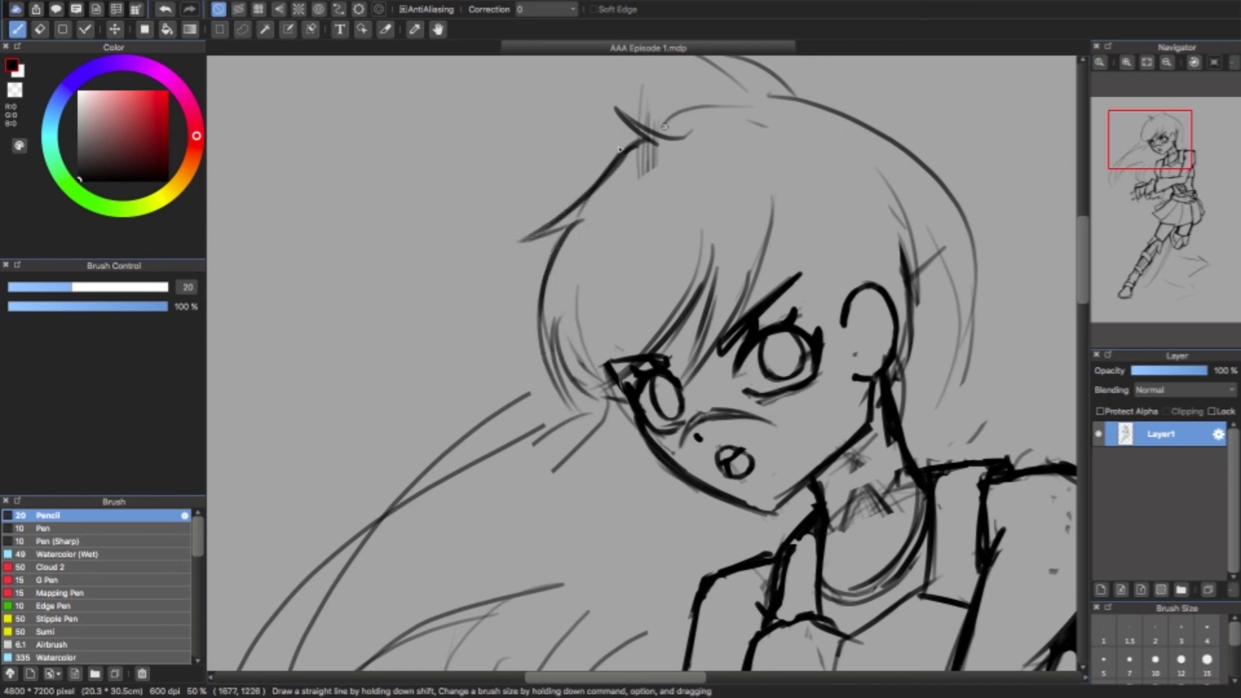
pyautogui.moveTo(653, 141); pyautogui.dragTo(554, 244)
pyautogui.moveTo(600, 186); pyautogui.dragTo(516, 239)
pyautogui.moveTo(582, 215); pyautogui.dragTo(549, 259)
# - Extend the hair outline toward the crown and darken the curved loose tuft standing on top of the head
pyautogui.moveTo(653, 140); pyautogui.dragTo(741, 105)
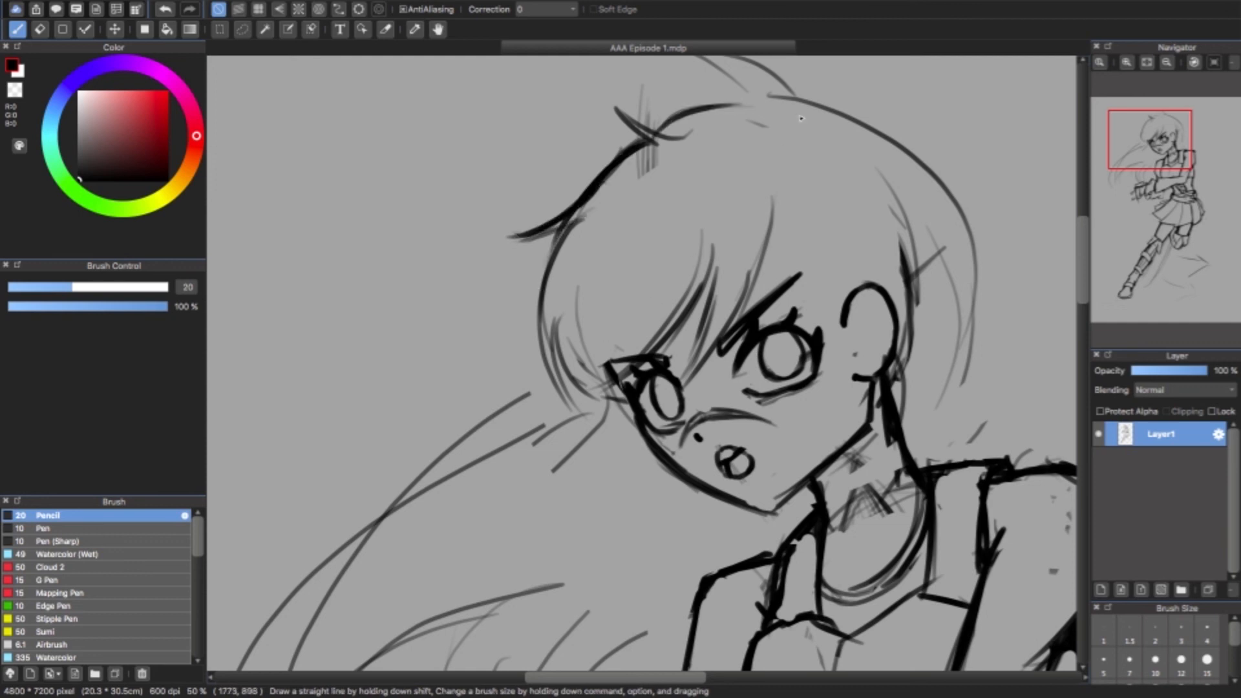
pyautogui.moveTo(872, 69)
pyautogui.mouseDown()
pyautogui.moveTo(793, 87)
pyautogui.moveTo(825, 263)
pyautogui.mouseUp()
pyautogui.moveTo(714, 230); pyautogui.dragTo(750, 298)
pyautogui.moveTo(698, 231); pyautogui.dragTo(750, 303)
pyautogui.moveTo(692, 209); pyautogui.dragTo(749, 289)
pyautogui.moveTo(639, 196)
pyautogui.mouseDown()
pyautogui.moveTo(746, 292)
pyautogui.moveTo(637, 311)
pyautogui.mouseUp()
# - Outline the hair from the crown down the back of the head, ending in pointed strands
pyautogui.moveTo(737, 294); pyautogui.dragTo(848, 314)
pyautogui.moveTo(781, 294)
pyautogui.mouseDown()
pyautogui.moveTo(958, 439)
pyautogui.moveTo(900, 407)
pyautogui.mouseUp()
pyautogui.moveTo(885, 402); pyautogui.dragTo(935, 539)
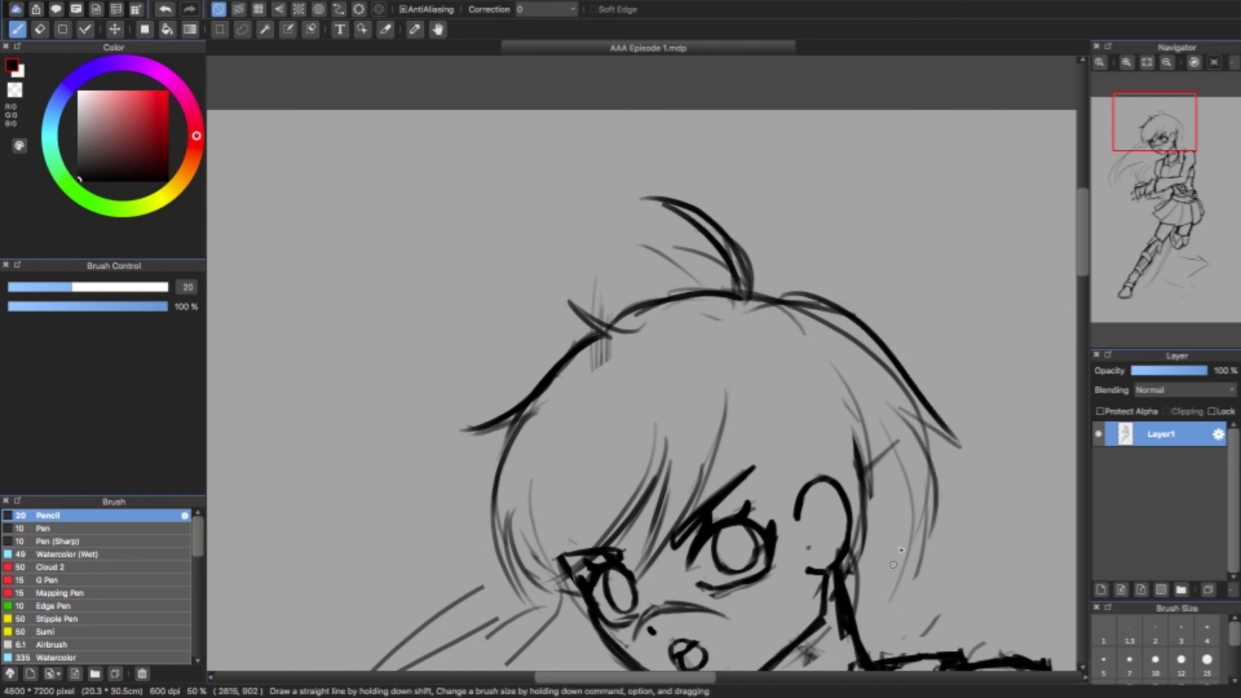
pyautogui.moveTo(912, 419); pyautogui.dragTo(948, 651)
# - Erase the hatching and heavy line on the front hair outline and redraw its curve up to the crown
pyautogui.scroll(-10, 642, 370)
pyautogui.scroll(10, 641, 369)
pyautogui.scroll(-3, 642, 369)
pyautogui.hscroll(2, 642, 369)
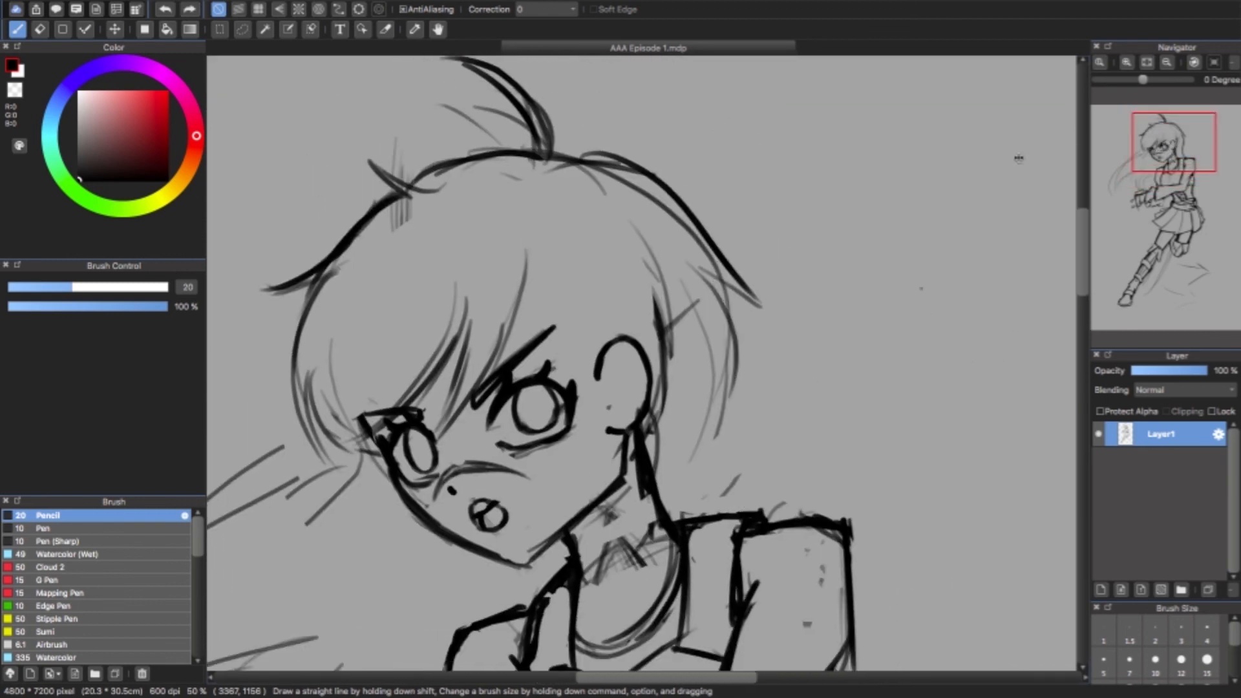
pyautogui.press('e')
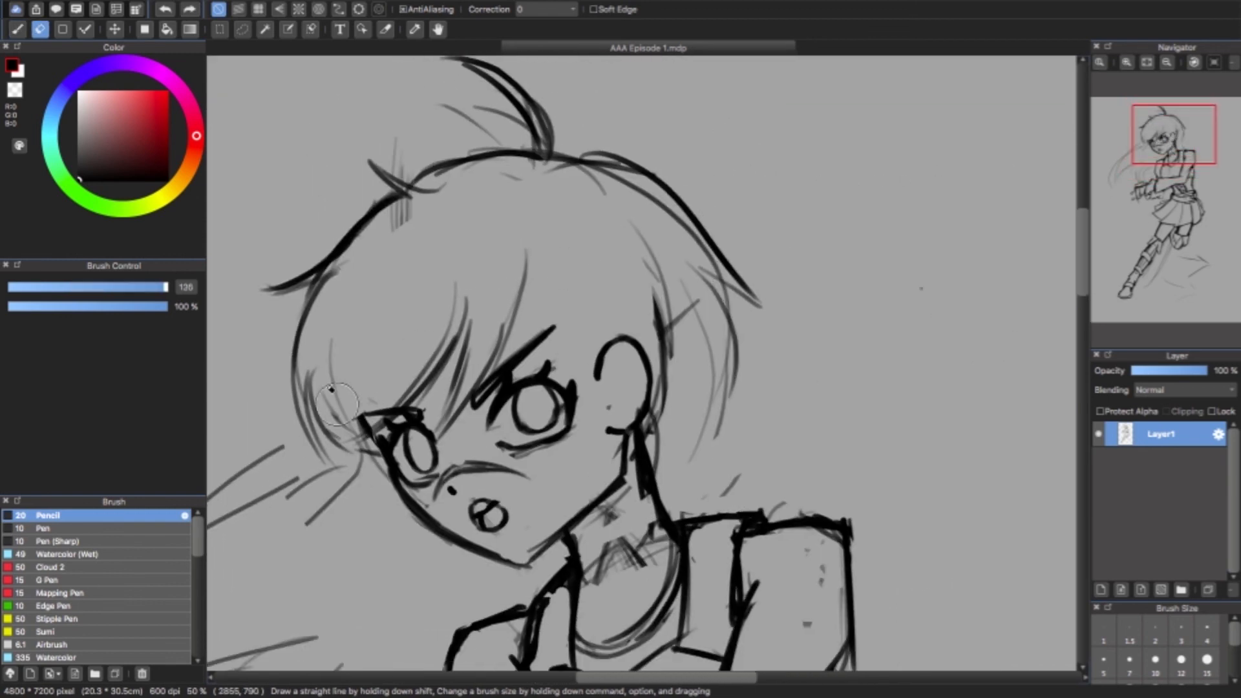
pyautogui.moveTo(391, 214)
pyautogui.mouseDown()
pyautogui.moveTo(353, 258)
pyautogui.moveTo(377, 204)
pyautogui.mouseUp()
pyautogui.press('b')
pyautogui.moveTo(336, 239)
pyautogui.mouseDown()
pyautogui.moveTo(410, 173)
pyautogui.moveTo(494, 152)
pyautogui.mouseUp()
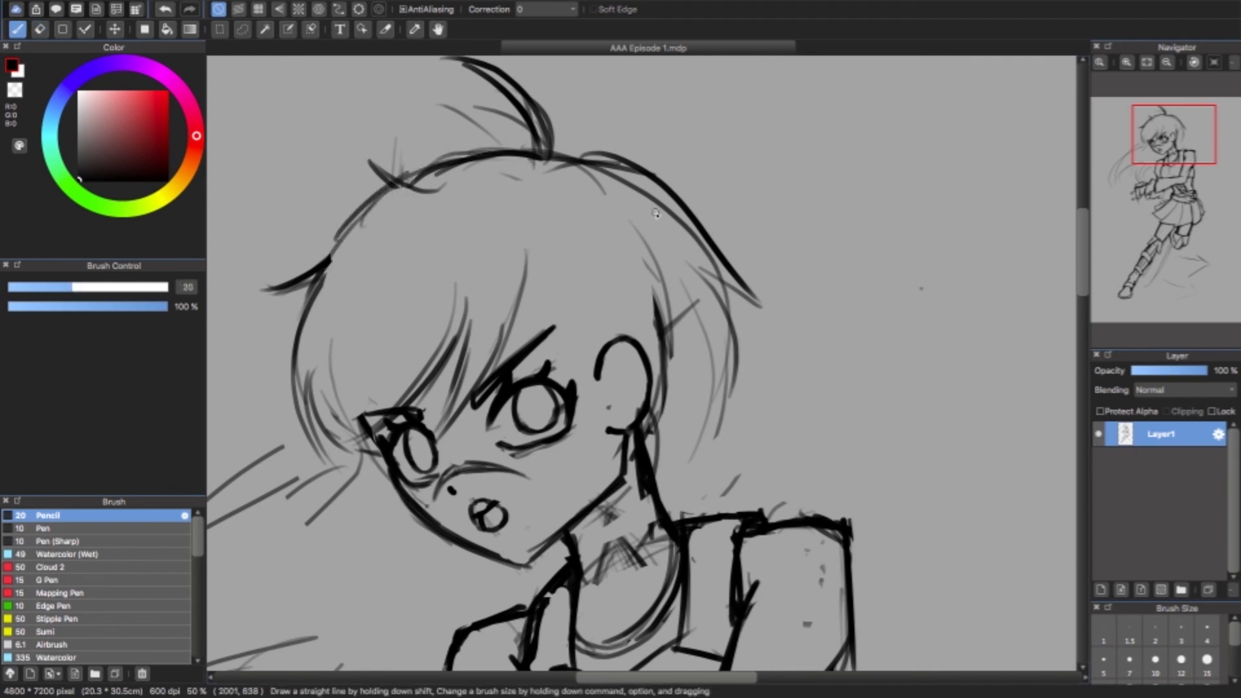
# - Sketch a tighter back-of-head hair contour curving from the crown down behind the ear to the neck
pyautogui.moveTo(601, 163)
pyautogui.mouseDown()
pyautogui.moveTo(669, 226)
pyautogui.moveTo(696, 282)
pyautogui.moveTo(685, 312)
pyautogui.mouseUp()
pyautogui.moveTo(638, 193)
pyautogui.mouseDown()
pyautogui.moveTo(670, 234)
pyautogui.moveTo(703, 357)
pyautogui.mouseUp()
pyautogui.moveTo(668, 230)
pyautogui.mouseDown()
pyautogui.moveTo(693, 340)
pyautogui.moveTo(683, 408)
pyautogui.mouseUp()
pyautogui.moveTo(695, 356); pyautogui.dragTo(656, 473)
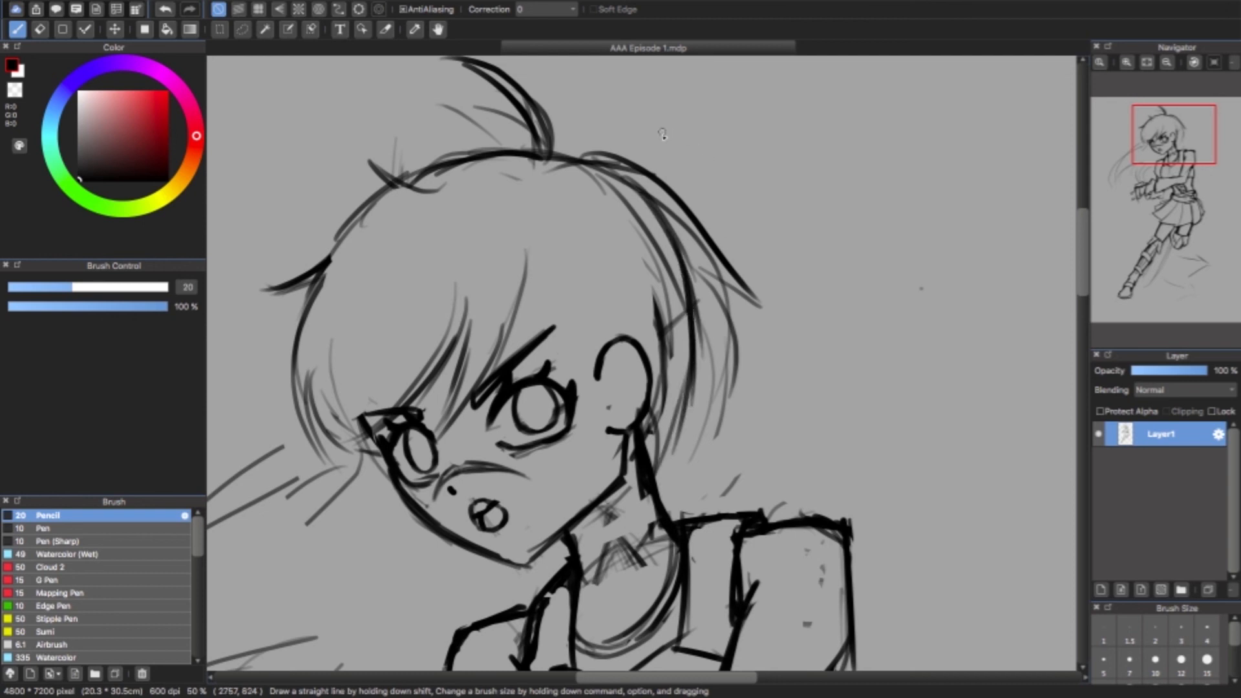
# - Erase the outer pointed strand and the overlapping lower hair lines behind the ear
pyautogui.press('e')
pyautogui.moveTo(661, 159)
pyautogui.mouseDown()
pyautogui.moveTo(639, 148)
pyautogui.moveTo(711, 222)
pyautogui.moveTo(739, 282)
pyautogui.mouseUp()
pyautogui.moveTo(668, 249)
pyautogui.mouseDown()
pyautogui.moveTo(679, 359)
pyautogui.moveTo(661, 432)
pyautogui.mouseUp()
pyautogui.moveTo(703, 320); pyautogui.dragTo(692, 443)
pyautogui.moveTo(679, 294); pyautogui.dragTo(693, 444)
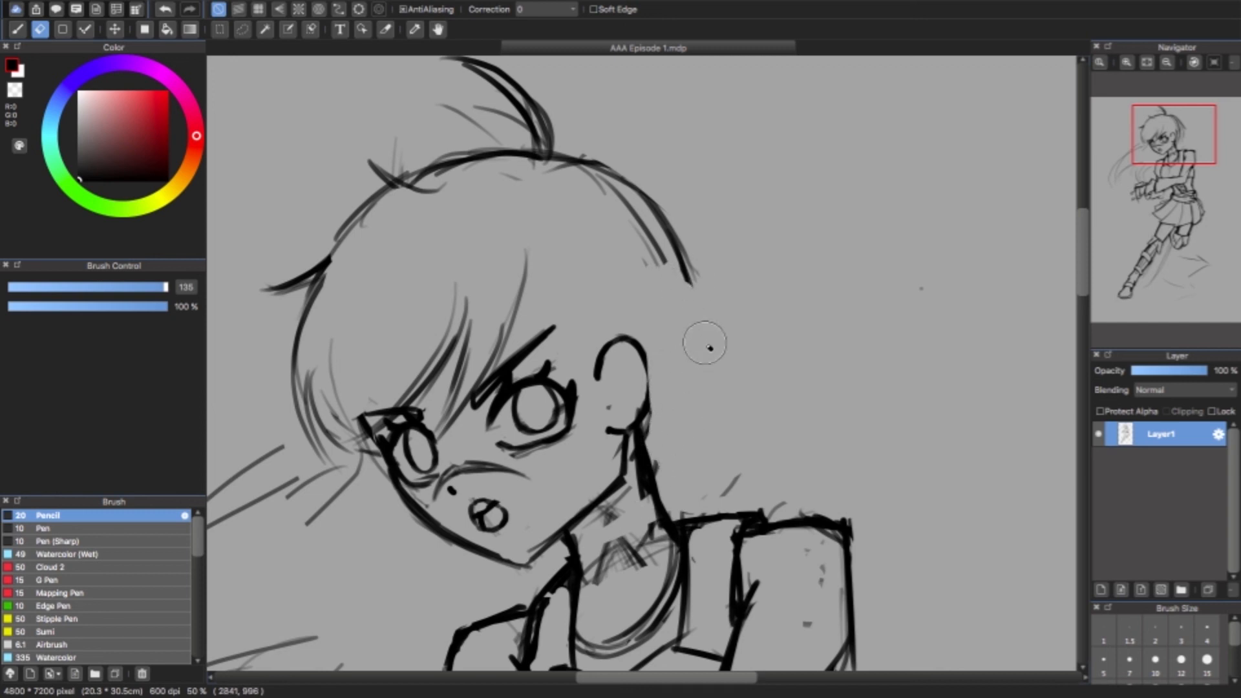
# - Redraw the back hair outline as a smooth curve descending from the head toward the shoulder
pyautogui.press('b')
pyautogui.moveTo(653, 207); pyautogui.dragTo(708, 346)
pyautogui.moveTo(672, 226); pyautogui.dragTo(721, 417)
pyautogui.moveTo(711, 329); pyautogui.dragTo(685, 475)
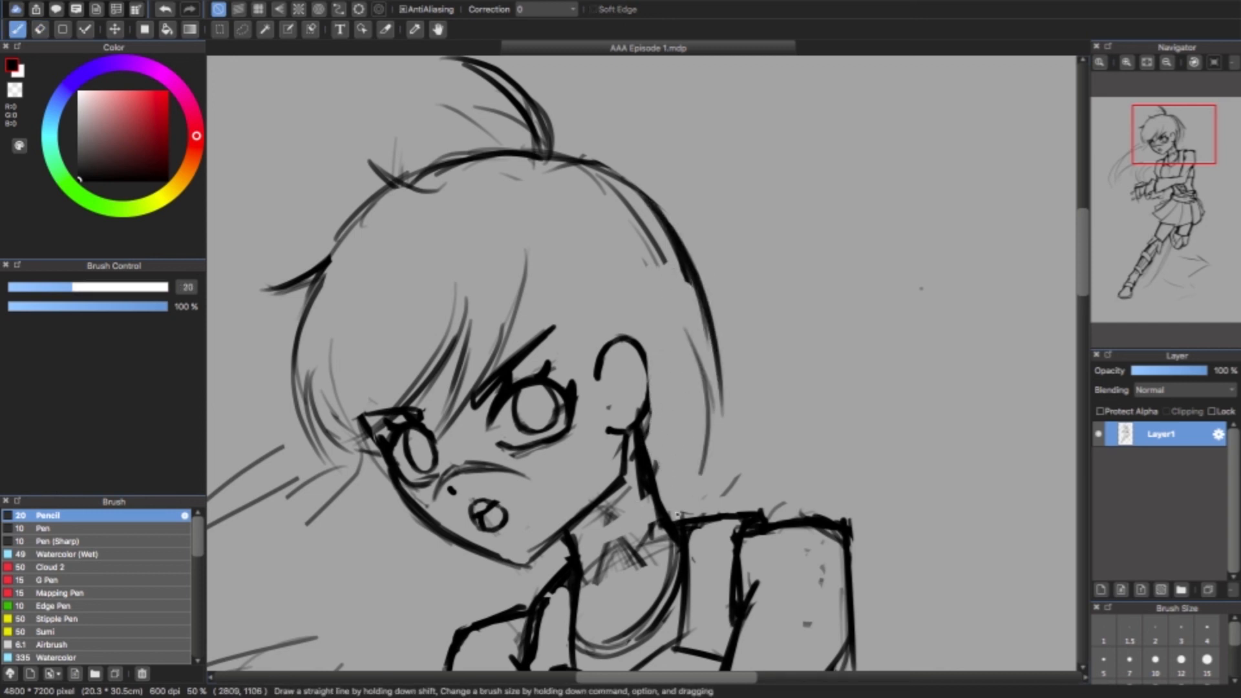
pyautogui.moveTo(704, 381); pyautogui.dragTo(679, 511)
# - Draw long tapered locks falling from behind the ear over the neck and into the collar
pyautogui.moveTo(1172, 136); pyautogui.dragTo(1155, 162)
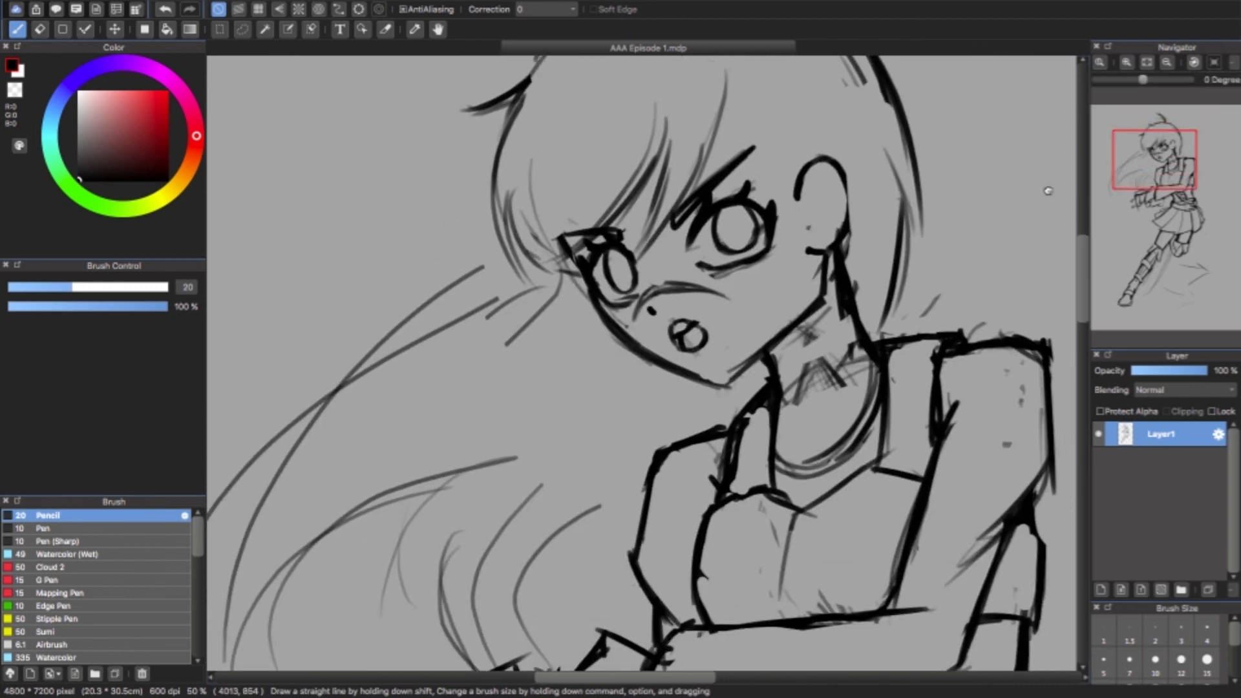
pyautogui.moveTo(854, 189); pyautogui.dragTo(847, 258)
pyautogui.moveTo(823, 305); pyautogui.dragTo(811, 428)
pyautogui.moveTo(860, 342); pyautogui.dragTo(808, 447)
pyautogui.moveTo(887, 296); pyautogui.dragTo(840, 377)
pyautogui.moveTo(892, 229); pyautogui.dragTo(816, 421)
pyautogui.moveTo(812, 320); pyautogui.dragTo(806, 442)
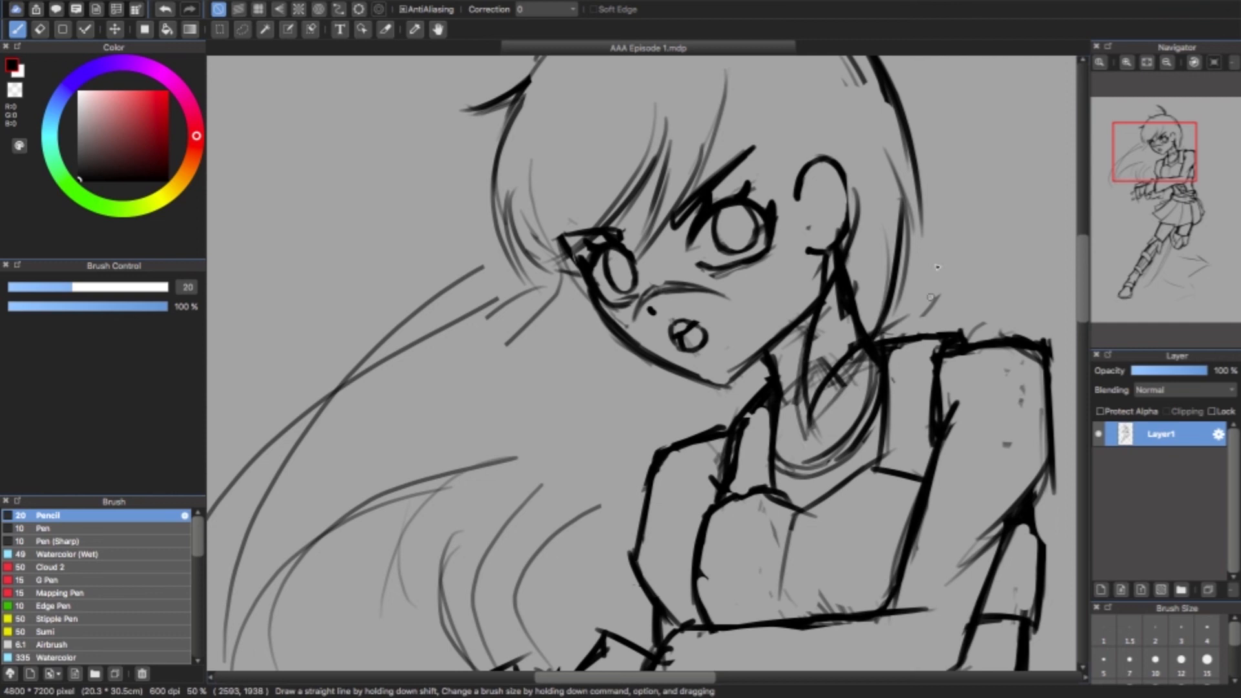
# - Erase the neck line and stray collar marks overlapping the hair locks
pyautogui.press('e')
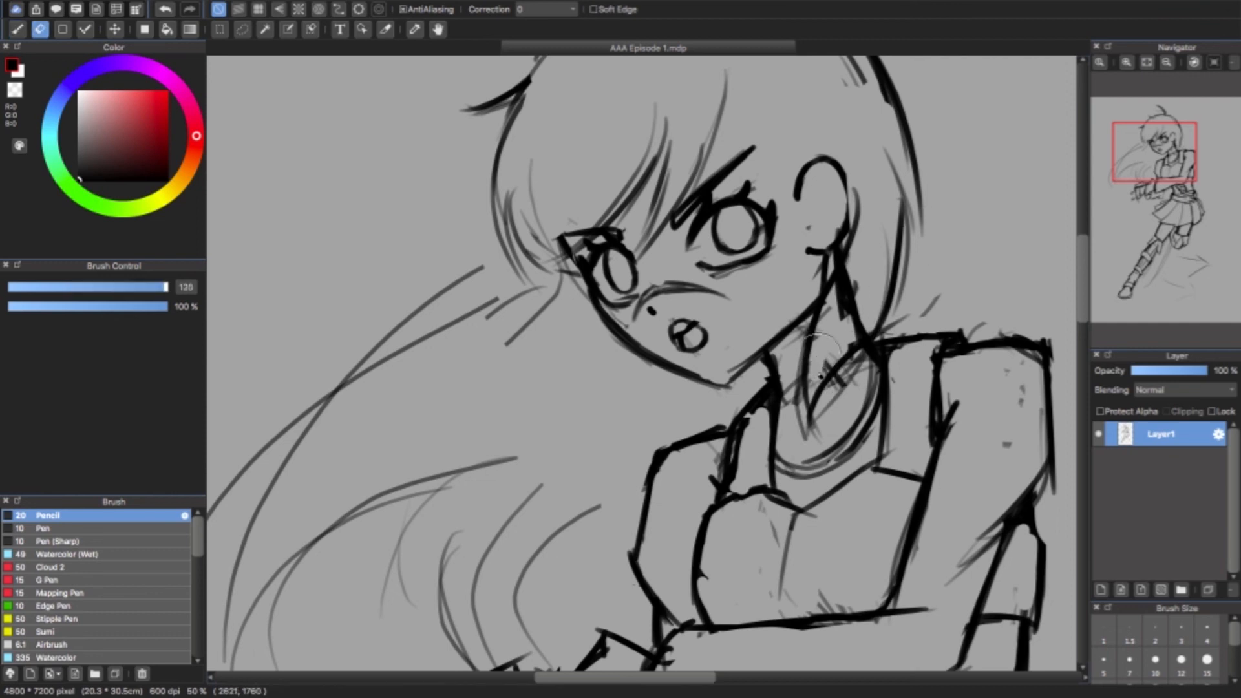
pyautogui.moveTo(821, 378); pyautogui.dragTo(856, 263)
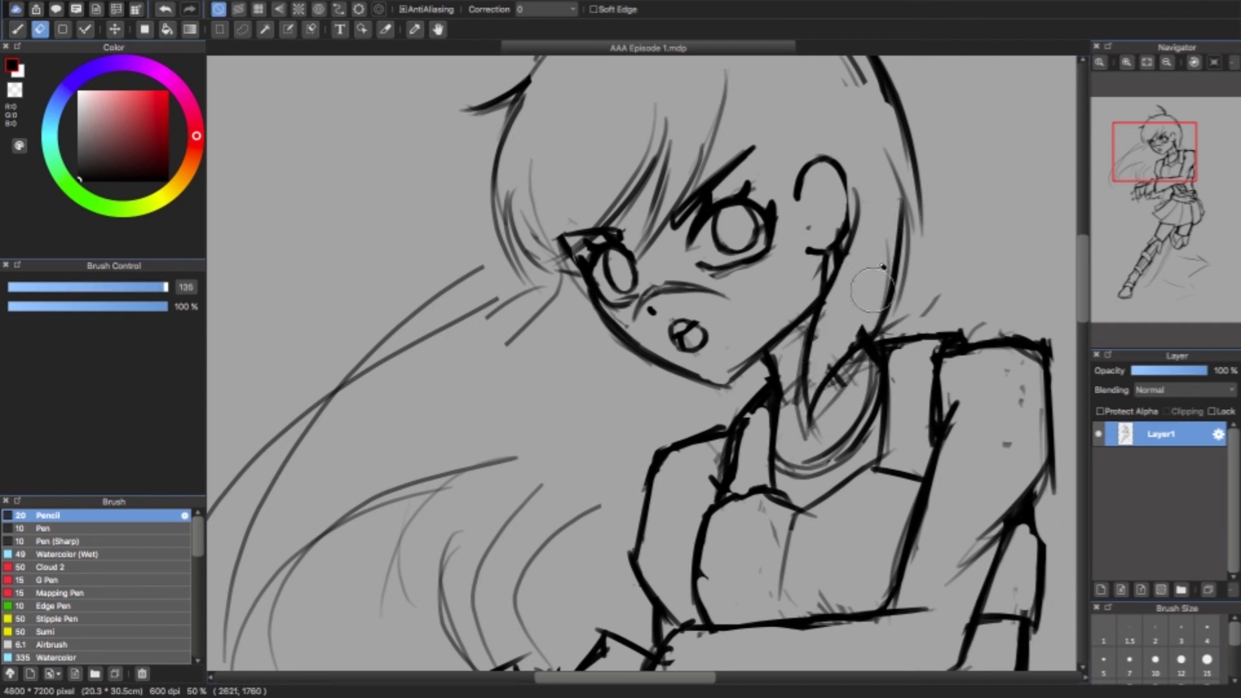
pyautogui.moveTo(869, 307); pyautogui.dragTo(841, 384)
# - Fill the side hair with tapered strands hanging between the ear, neck and shoulder
pyautogui.press('b')
pyautogui.moveTo(879, 304); pyautogui.dragTo(847, 375)
pyautogui.moveTo(871, 316); pyautogui.dragTo(846, 387)
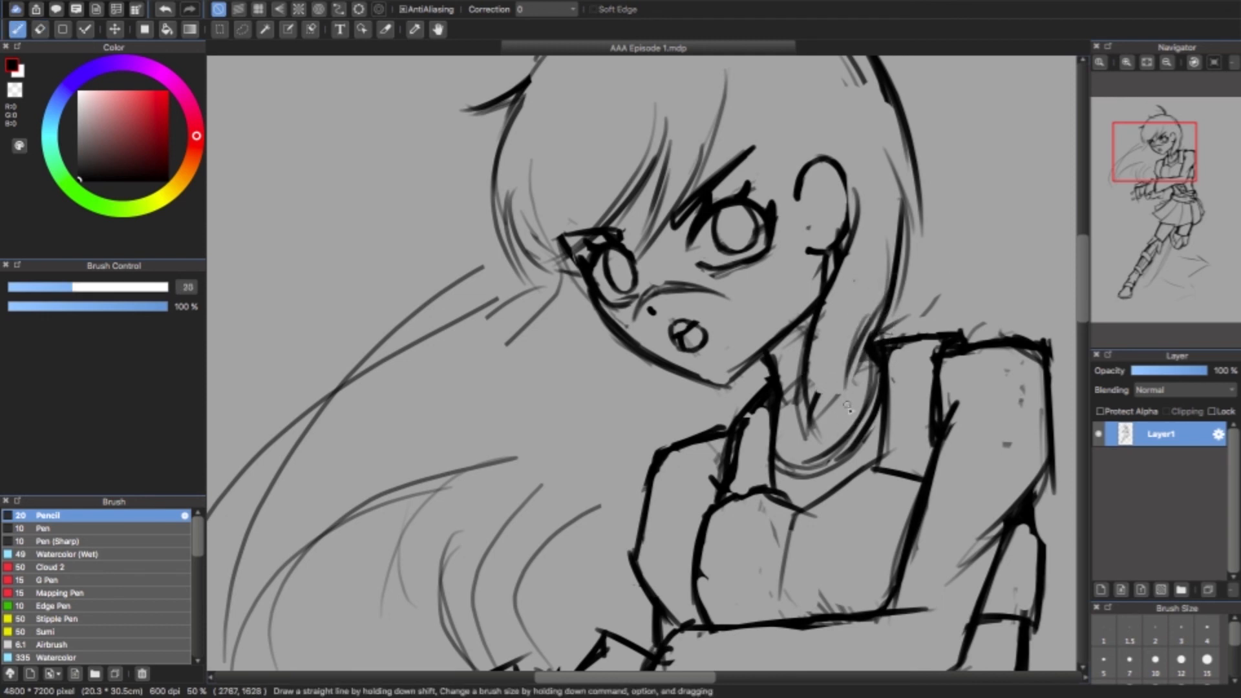
pyautogui.moveTo(851, 292); pyautogui.dragTo(834, 368)
pyautogui.moveTo(853, 311)
pyautogui.mouseDown()
pyautogui.moveTo(819, 391)
pyautogui.moveTo(846, 382)
pyautogui.mouseUp()
pyautogui.moveTo(855, 190); pyautogui.dragTo(843, 235)
pyautogui.moveTo(830, 281); pyautogui.dragTo(815, 402)
pyautogui.moveTo(855, 291); pyautogui.dragTo(814, 423)
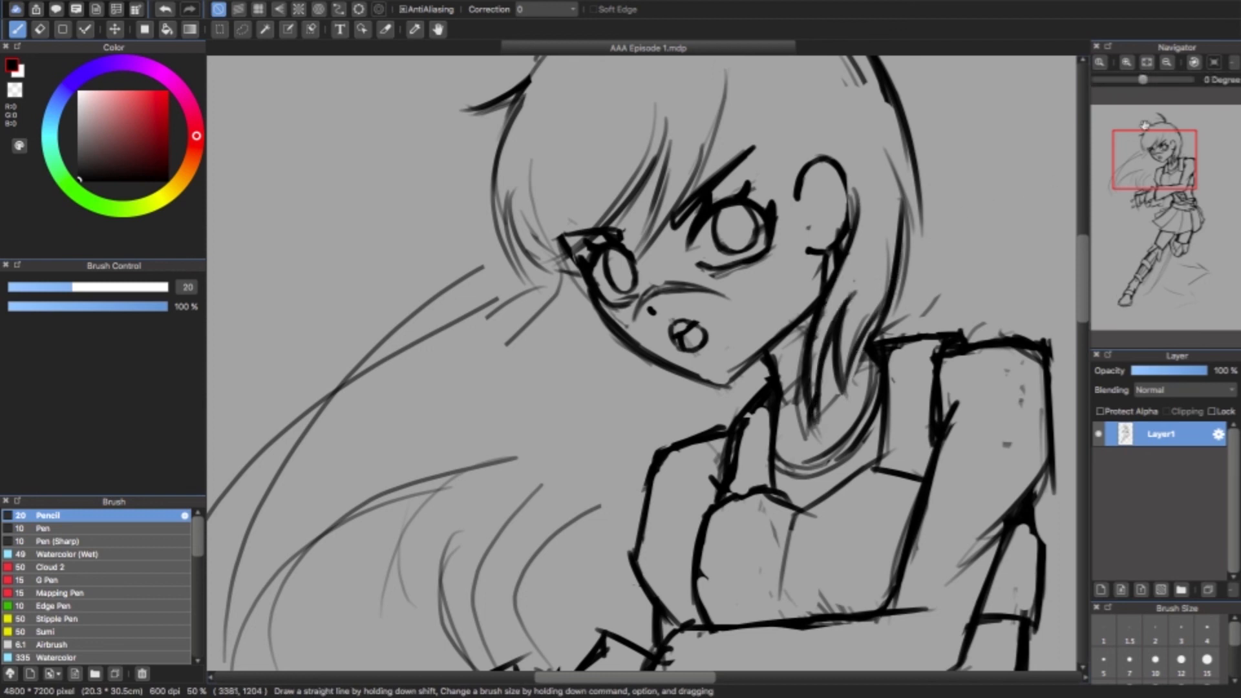
# - Draw the flowing ponytail's contour, with a wavy upper edge, a long outer curve and a hooked tip
pyautogui.click(1168, 63)
pyautogui.moveTo(1144, 156); pyautogui.dragTo(1123, 169)
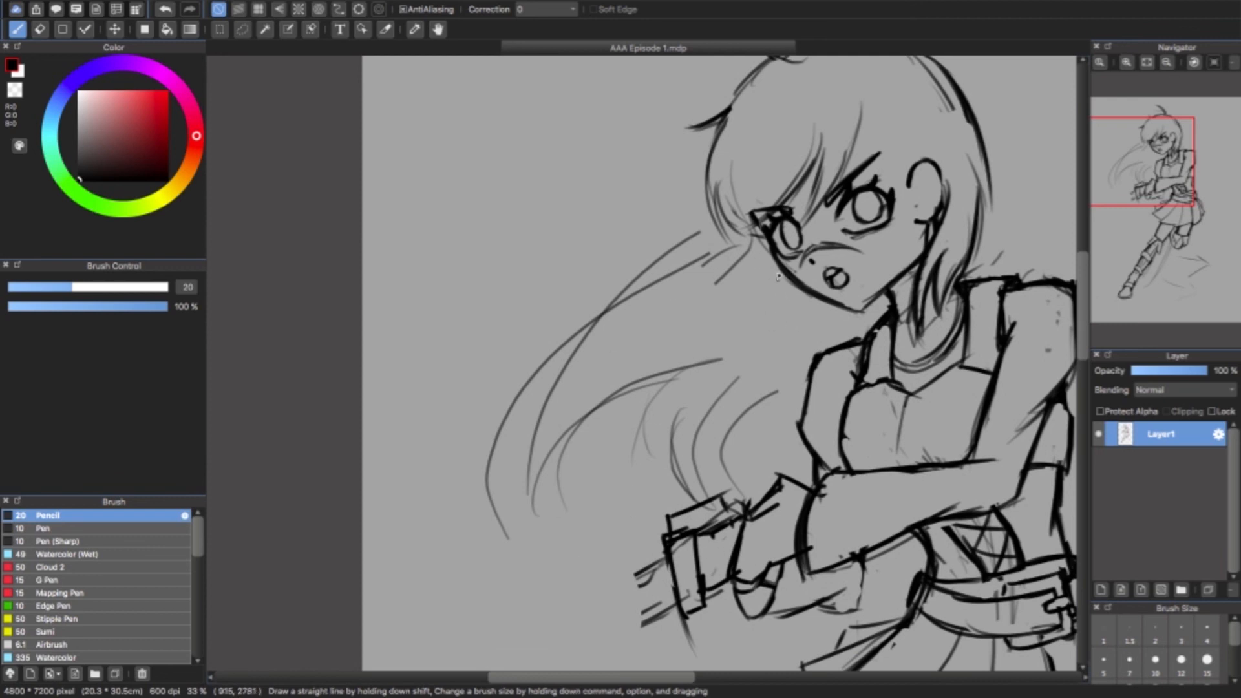
pyautogui.moveTo(758, 238); pyautogui.dragTo(532, 300)
pyautogui.moveTo(614, 301)
pyautogui.mouseDown()
pyautogui.moveTo(575, 559)
pyautogui.moveTo(662, 460)
pyautogui.moveTo(652, 511)
pyautogui.mouseUp()
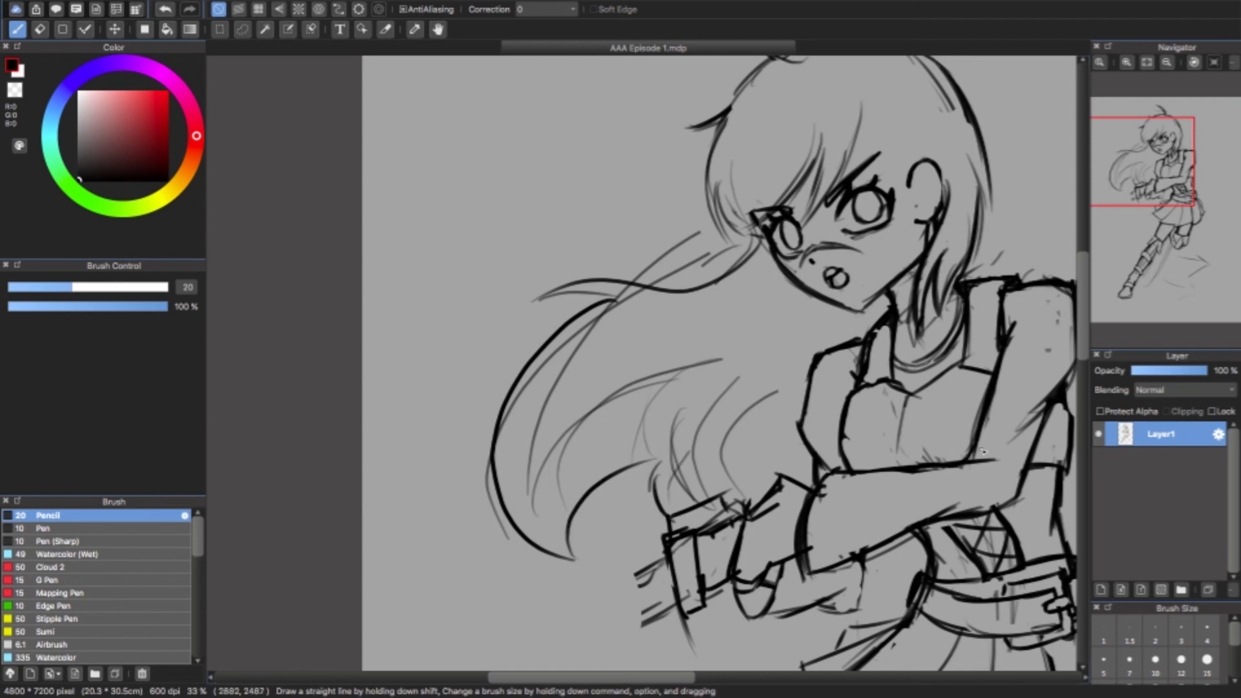
# - Erase the rough guide strands inside and around the ponytail
pyautogui.press('e')
pyautogui.moveTo(593, 368)
pyautogui.mouseDown()
pyautogui.moveTo(515, 452)
pyautogui.moveTo(563, 518)
pyautogui.moveTo(661, 445)
pyautogui.moveTo(720, 445)
pyautogui.mouseUp()
pyautogui.moveTo(688, 246); pyautogui.dragTo(707, 250)
pyautogui.moveTo(622, 299)
pyautogui.mouseDown()
pyautogui.moveTo(648, 303)
pyautogui.moveTo(570, 349)
pyautogui.mouseUp()
pyautogui.moveTo(480, 437); pyautogui.dragTo(508, 540)
# - Reinforce the ponytail's outer curve and sketch flowing inner strands and its inner edge beside the torso
pyautogui.moveTo(1151, 169); pyautogui.dragTo(1128, 170)
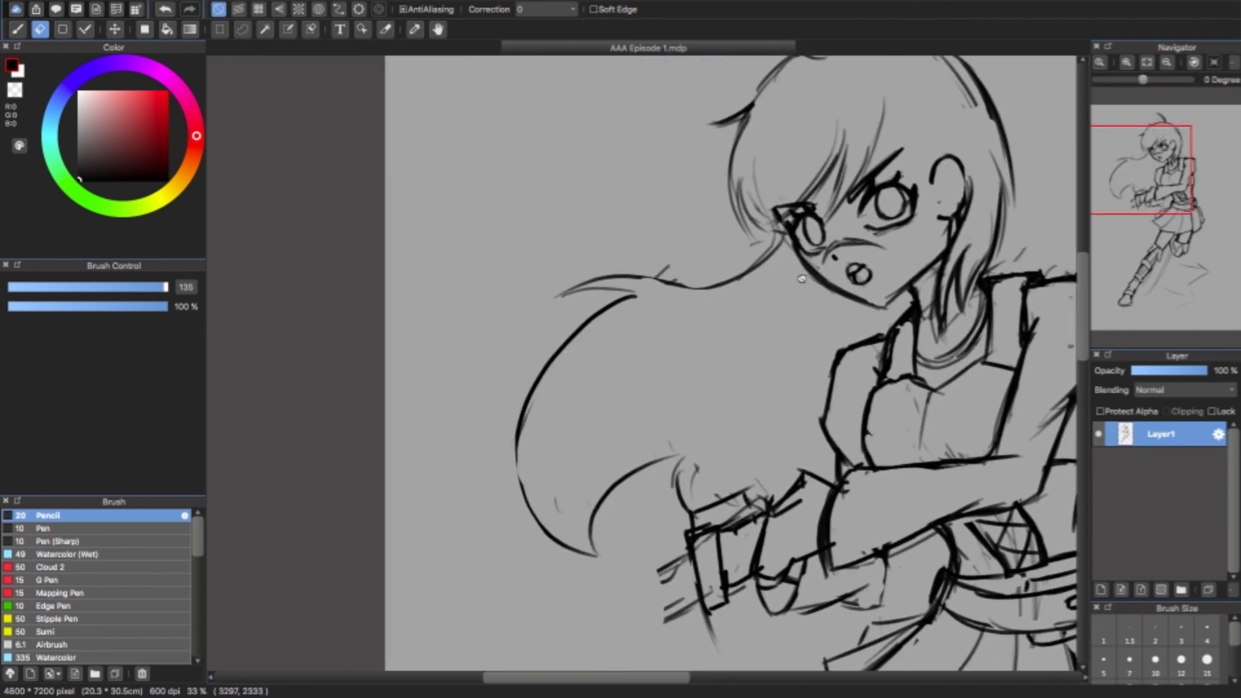
pyautogui.press('b')
pyautogui.moveTo(625, 294)
pyautogui.mouseDown()
pyautogui.moveTo(517, 480)
pyautogui.moveTo(529, 490)
pyautogui.mouseUp()
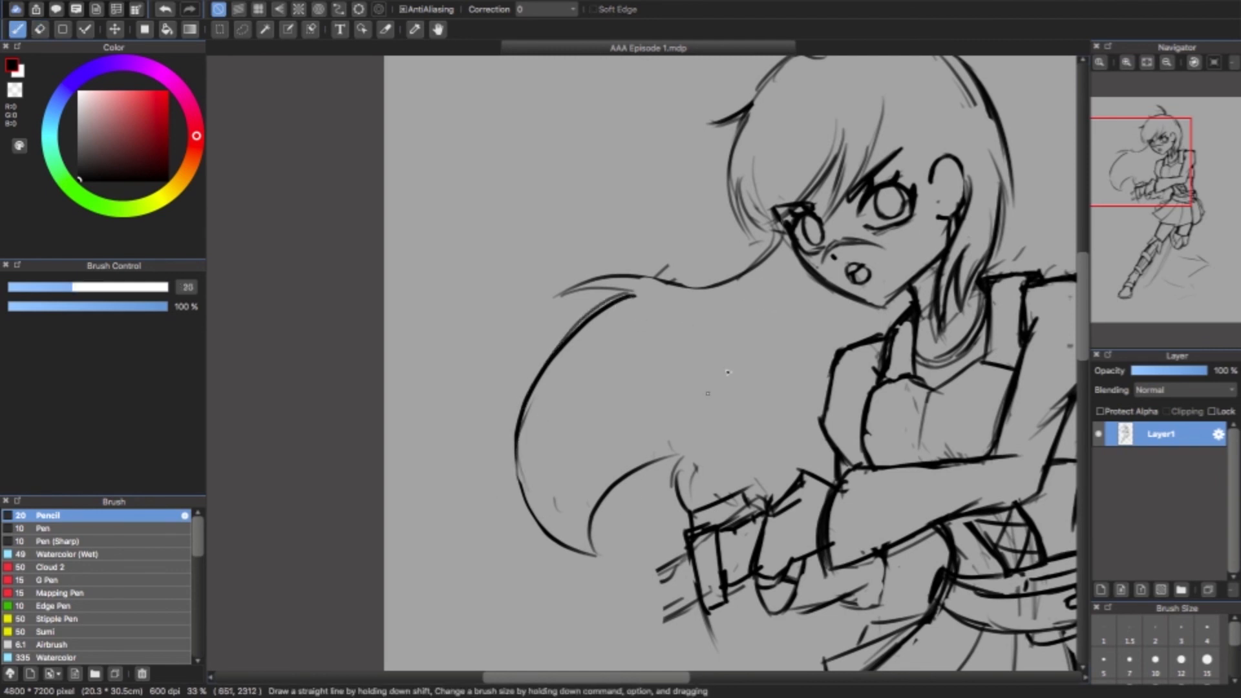
pyautogui.moveTo(737, 337)
pyautogui.mouseDown()
pyautogui.moveTo(674, 331)
pyautogui.moveTo(582, 476)
pyautogui.moveTo(700, 399)
pyautogui.mouseUp()
pyautogui.moveTo(815, 305); pyautogui.dragTo(755, 458)
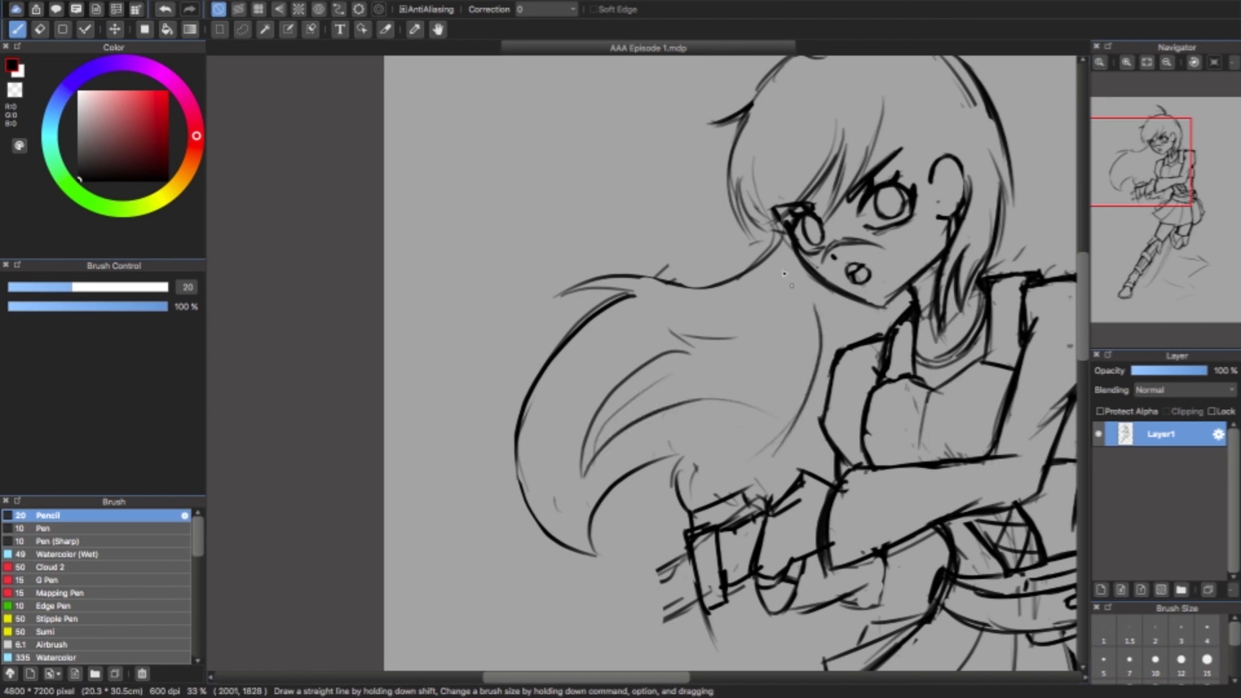
# - Add finer inner strands, a pointed flick on the ponytail's outer edge and a small notched lock near its tip
pyautogui.moveTo(621, 331); pyautogui.dragTo(546, 452)
pyautogui.moveTo(547, 461); pyautogui.dragTo(562, 504)
pyautogui.moveTo(571, 334)
pyautogui.mouseDown()
pyautogui.moveTo(488, 417)
pyautogui.moveTo(507, 410)
pyautogui.moveTo(508, 489)
pyautogui.moveTo(653, 507)
pyautogui.moveTo(565, 524)
pyautogui.mouseUp()
pyautogui.press('super+z')
pyautogui.moveTo(515, 398)
pyautogui.mouseDown()
pyautogui.moveTo(505, 428)
pyautogui.moveTo(526, 409)
pyautogui.moveTo(592, 554)
pyautogui.mouseUp()
pyautogui.press('super+z')
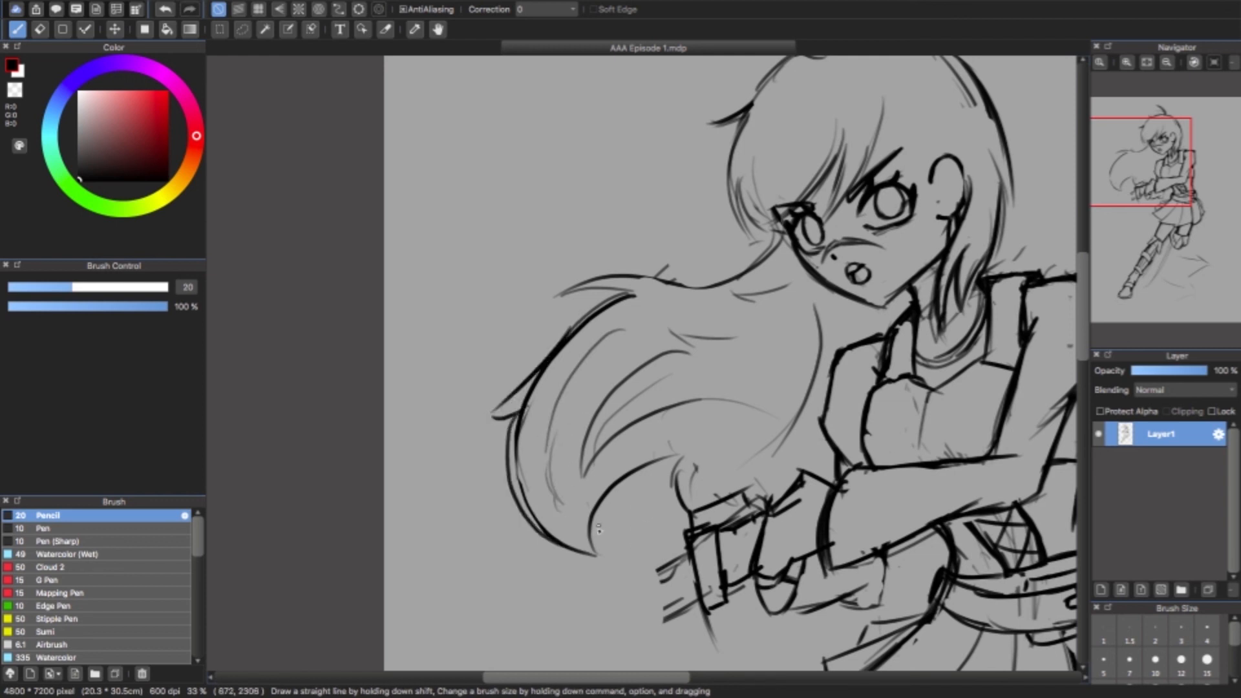
pyautogui.moveTo(640, 472); pyautogui.dragTo(619, 515)
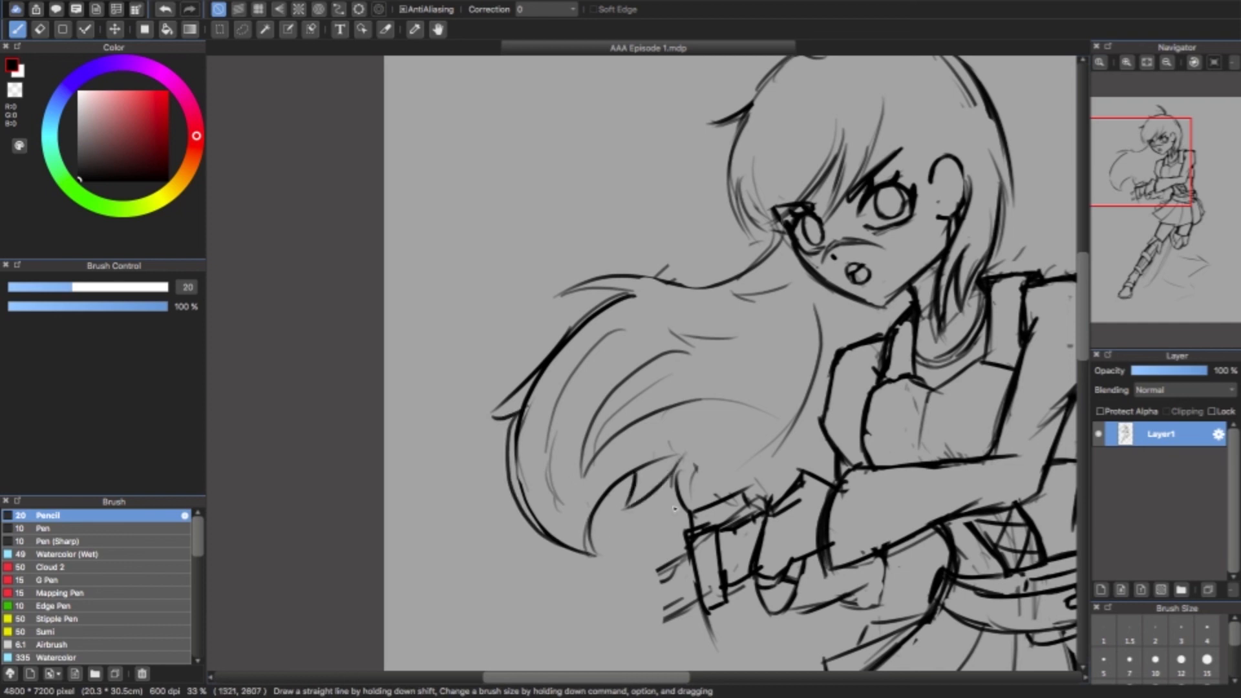
# - Sketch short curved strand lines on the front hair between the crown and the far eye
pyautogui.scroll(5, 685, 258)
pyautogui.hscroll(5, 685, 258)
pyautogui.moveTo(687, 244); pyautogui.dragTo(638, 269)
pyautogui.moveTo(658, 273); pyautogui.dragTo(616, 343)
pyautogui.moveTo(601, 292)
pyautogui.mouseDown()
pyautogui.moveTo(583, 311)
pyautogui.moveTo(606, 411)
pyautogui.mouseUp()
pyautogui.moveTo(599, 362); pyautogui.dragTo(630, 394)
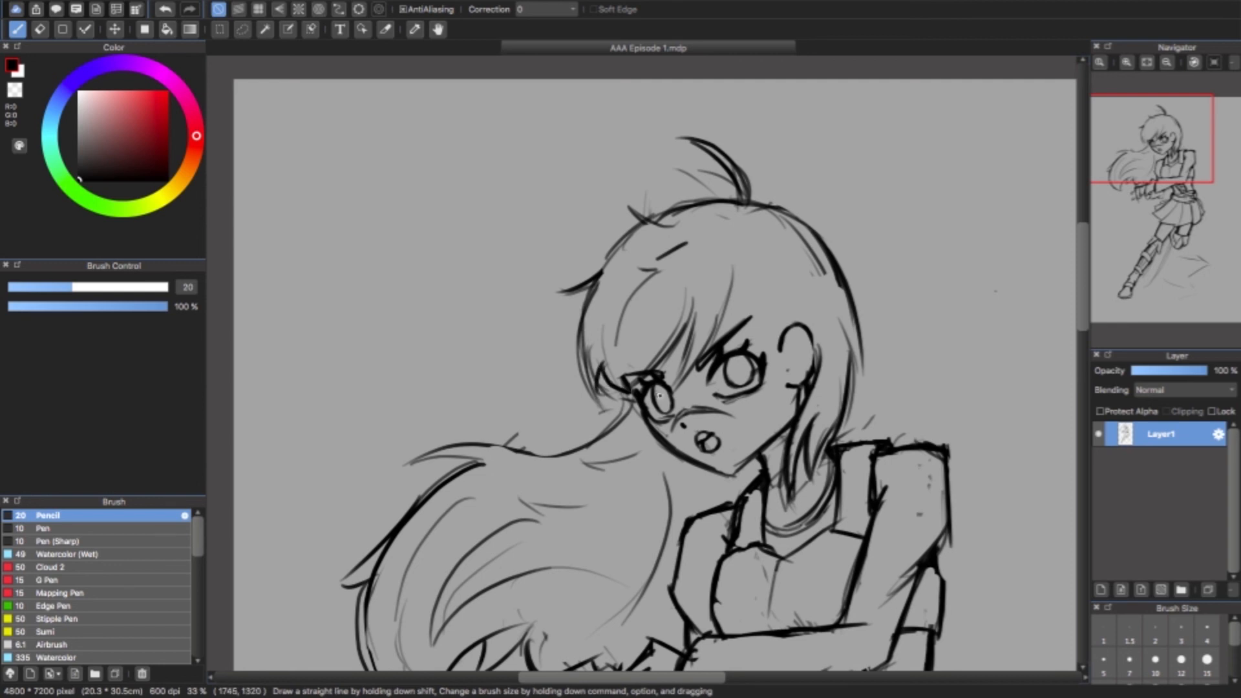
# - Erase the doubled contour lines along the ponytail's outer edge around the pointed flick
pyautogui.scroll(-8, 647, 362)
pyautogui.hscroll(-5, 520, 363)
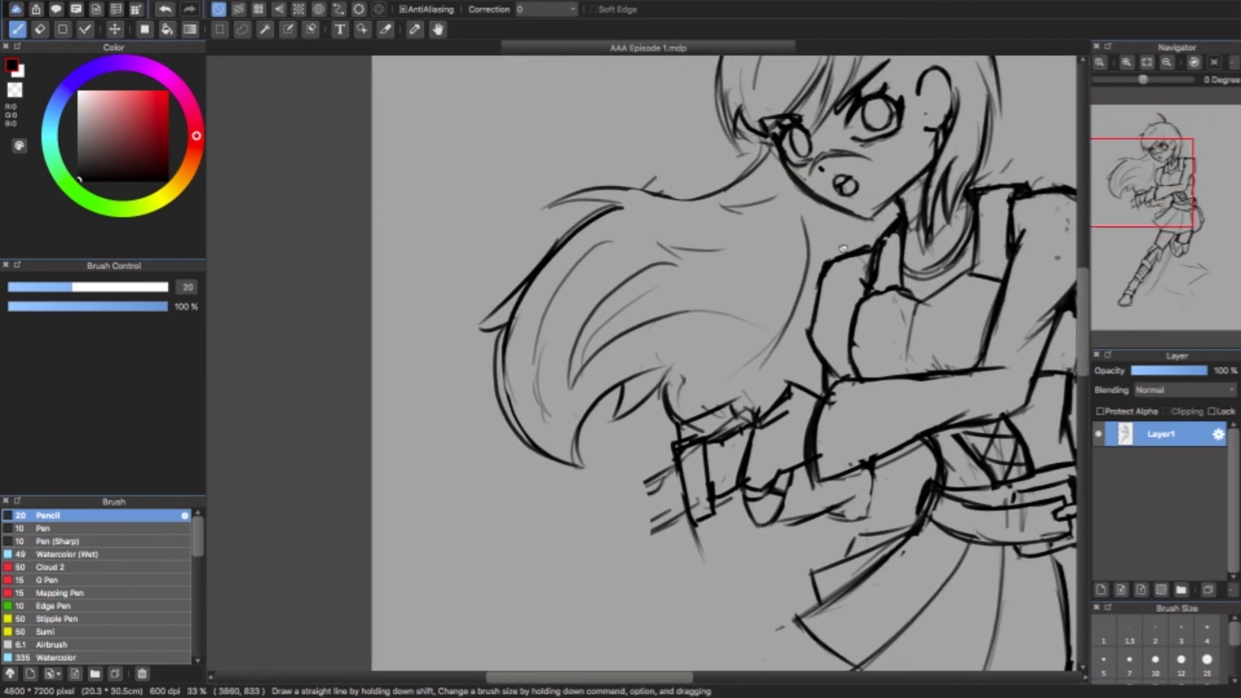
pyautogui.press('e')
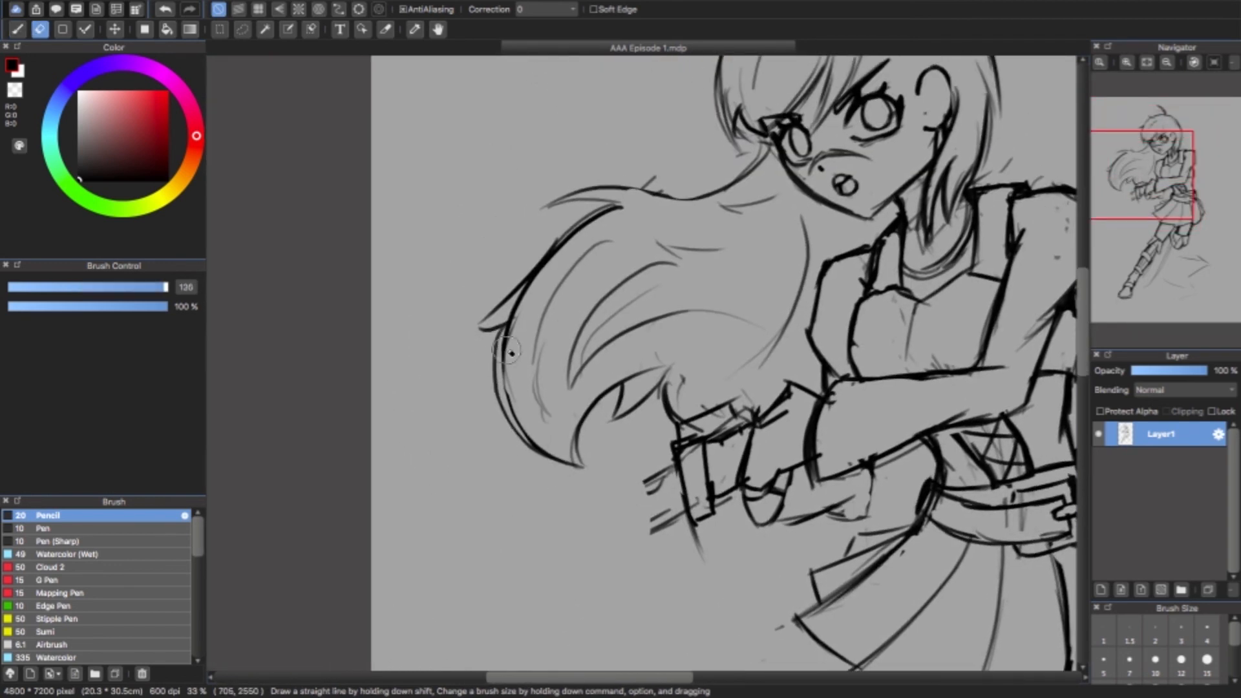
pyautogui.moveTo(514, 355); pyautogui.dragTo(551, 446)
pyautogui.moveTo(544, 273)
pyautogui.mouseDown()
pyautogui.moveTo(527, 318)
pyautogui.moveTo(531, 289)
pyautogui.mouseUp()
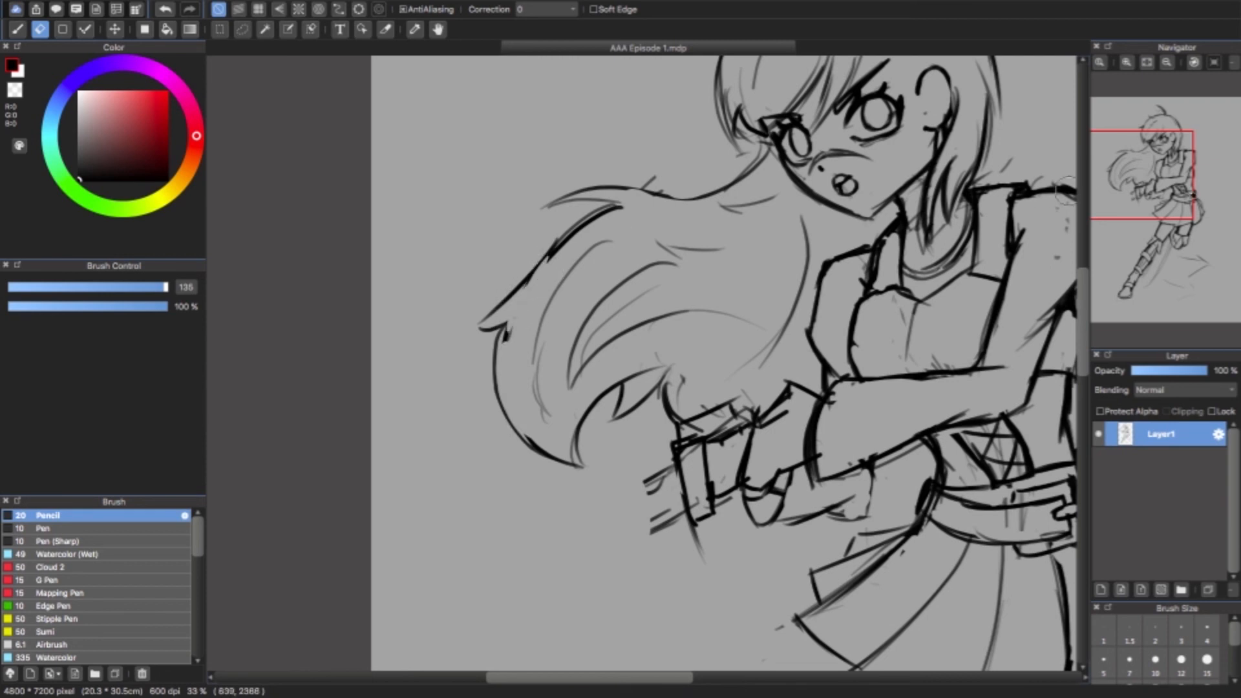
# - Erase the leftover construction lines beside the extended leg and the rough marks beneath the bent leg
pyautogui.click(1155, 61)
pyautogui.scroll(-5, 790, 435)
pyautogui.hscroll(4, 789, 435)
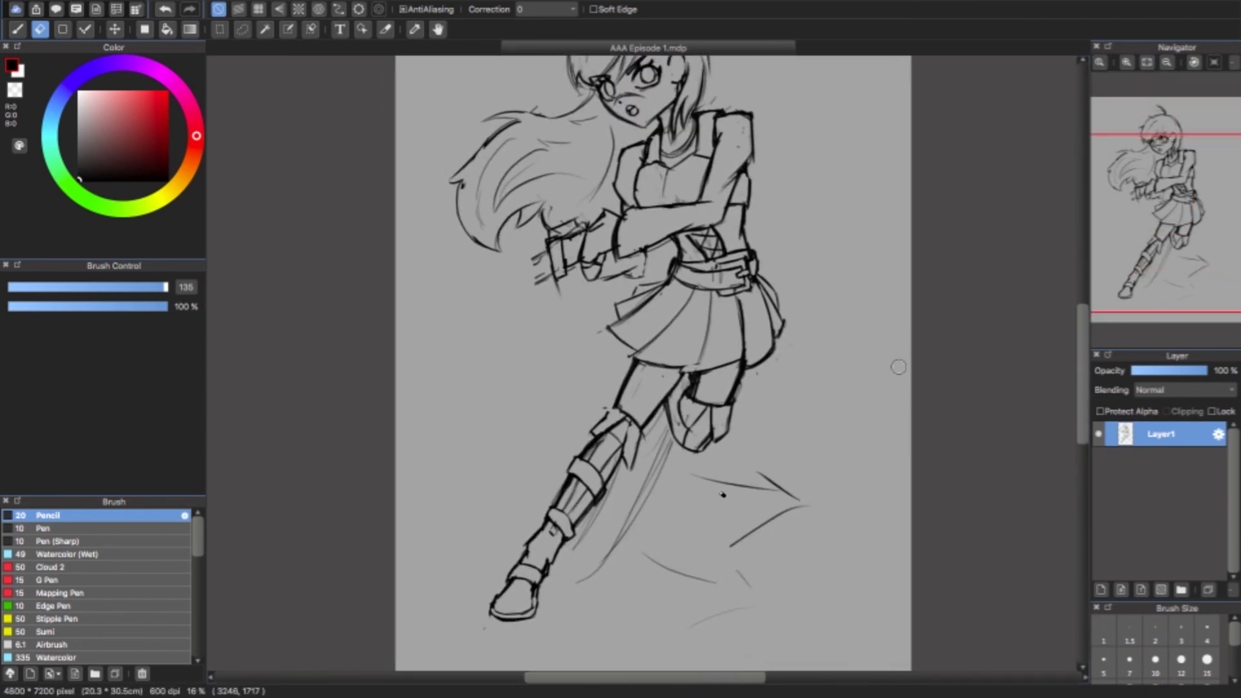
pyautogui.moveTo(599, 575)
pyautogui.mouseDown()
pyautogui.moveTo(613, 527)
pyautogui.moveTo(604, 521)
pyautogui.mouseUp()
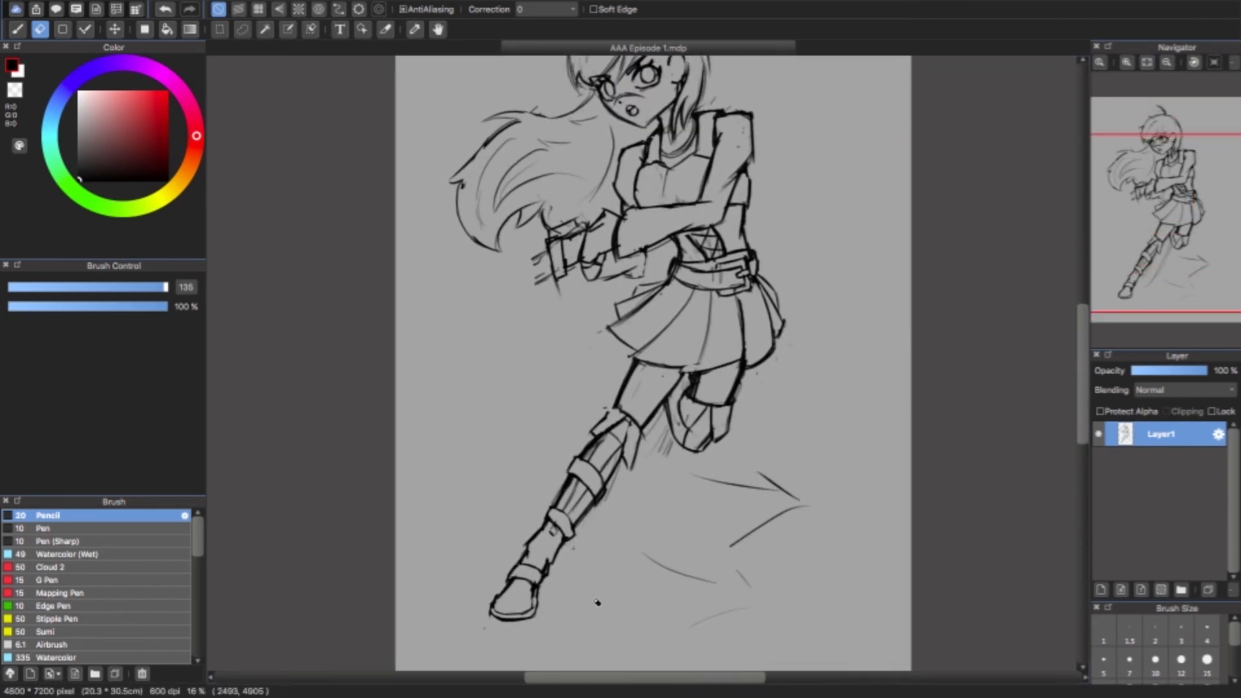
pyautogui.moveTo(775, 490)
pyautogui.mouseDown()
pyautogui.moveTo(729, 527)
pyautogui.moveTo(778, 557)
pyautogui.mouseUp()
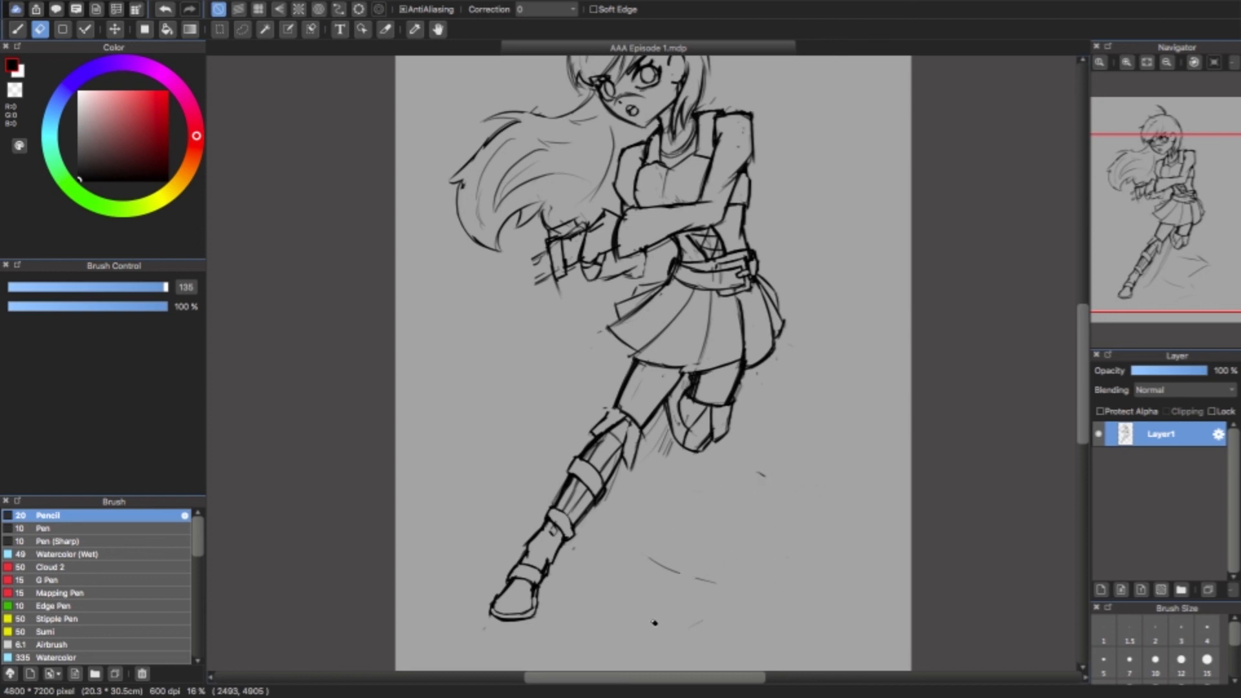
pyautogui.click(1167, 61)
pyautogui.click(1126, 61)
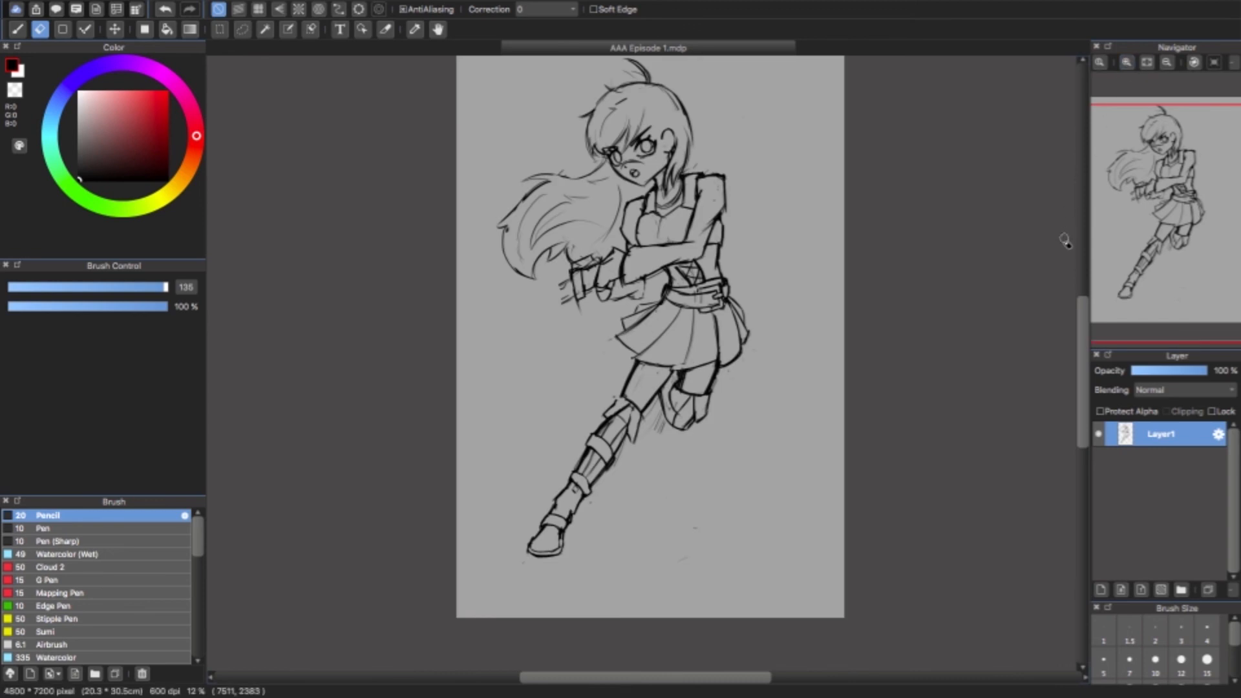
# - Transform the whole character sketch, moving it toward the canvas's right side and enlarging it to fill nearly the full canvas height
pyautogui.hotkey('ctrl', 't')
pyautogui.moveTo(806, 404); pyautogui.dragTo(877, 388)
pyautogui.click(1166, 62)
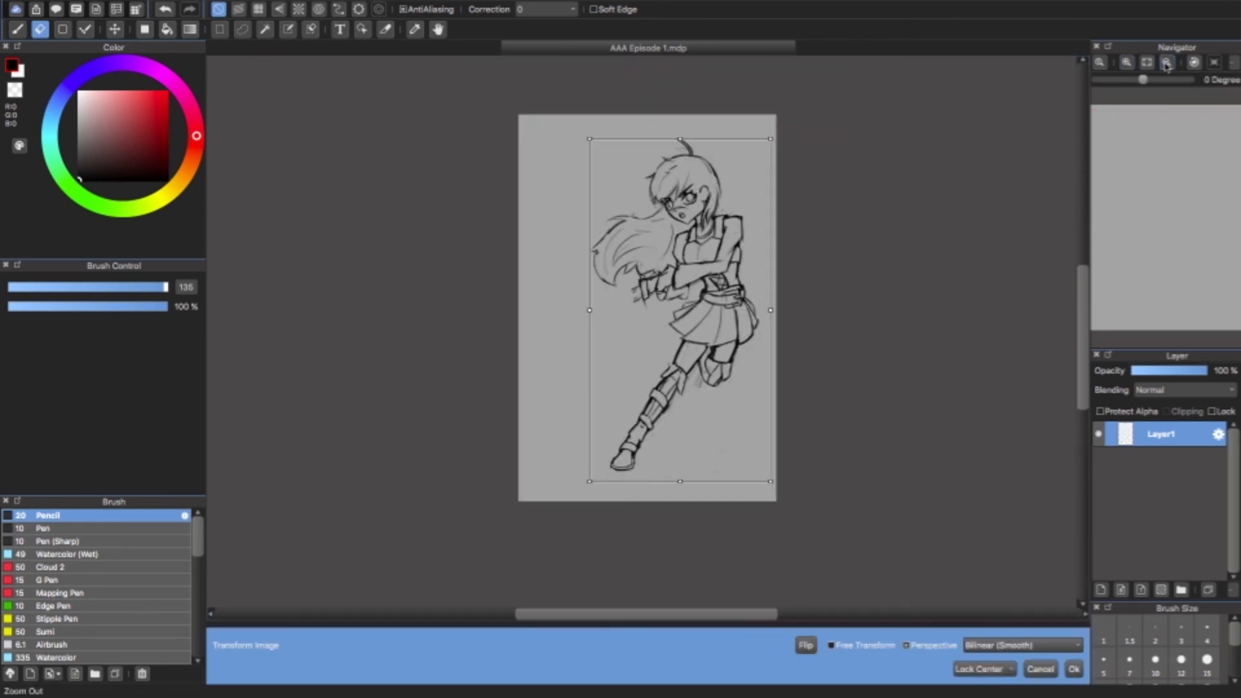
pyautogui.click(1126, 61)
pyautogui.moveTo(835, 552); pyautogui.dragTo(845, 576)
pyautogui.click(1167, 62)
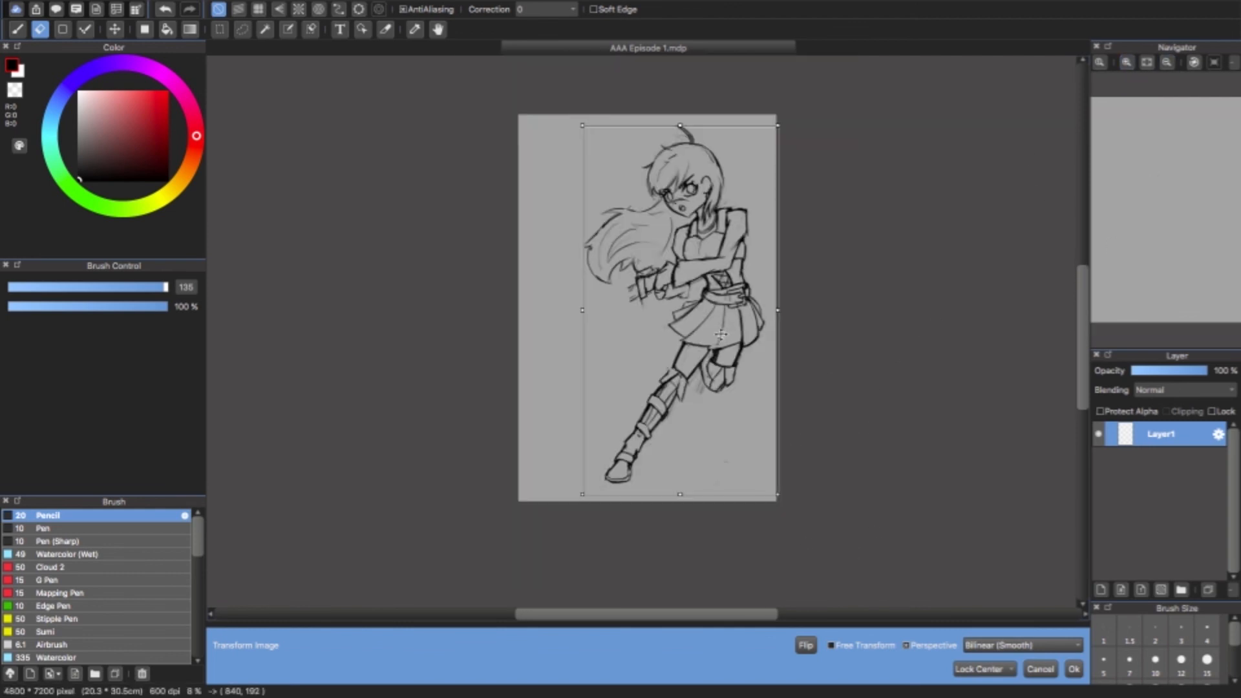
pyautogui.moveTo(779, 491); pyautogui.dragTo(785, 504)
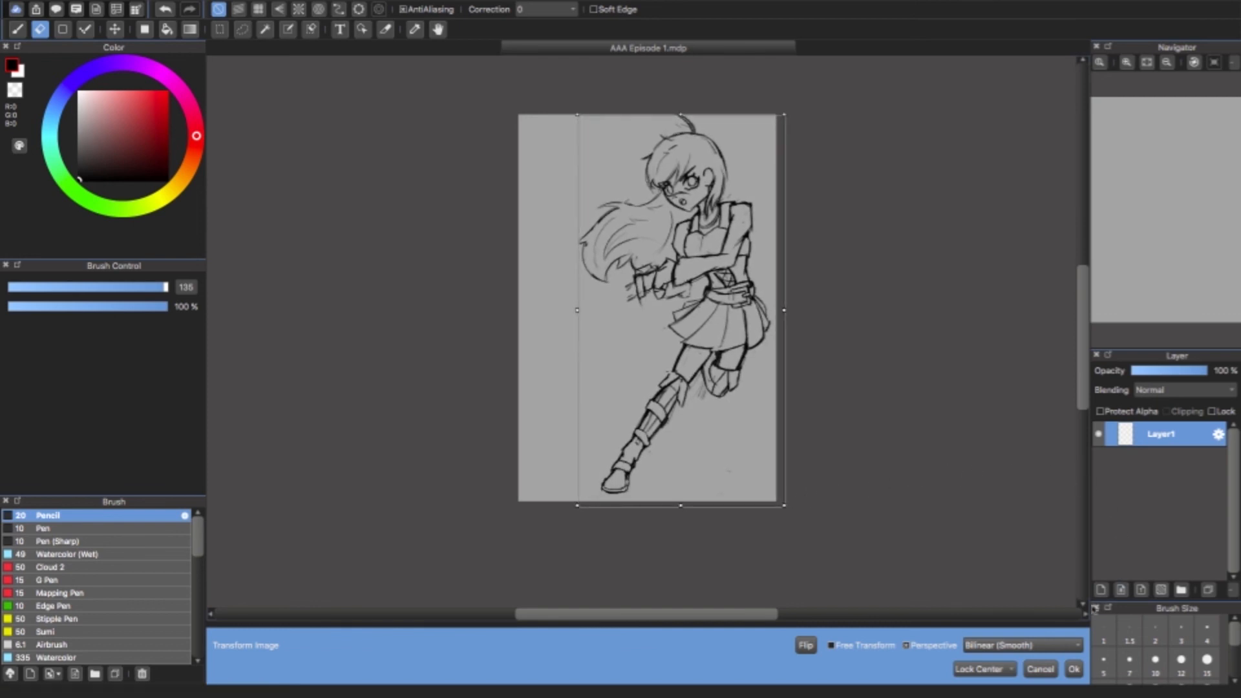
pyautogui.moveTo(785, 508); pyautogui.dragTo(783, 508)
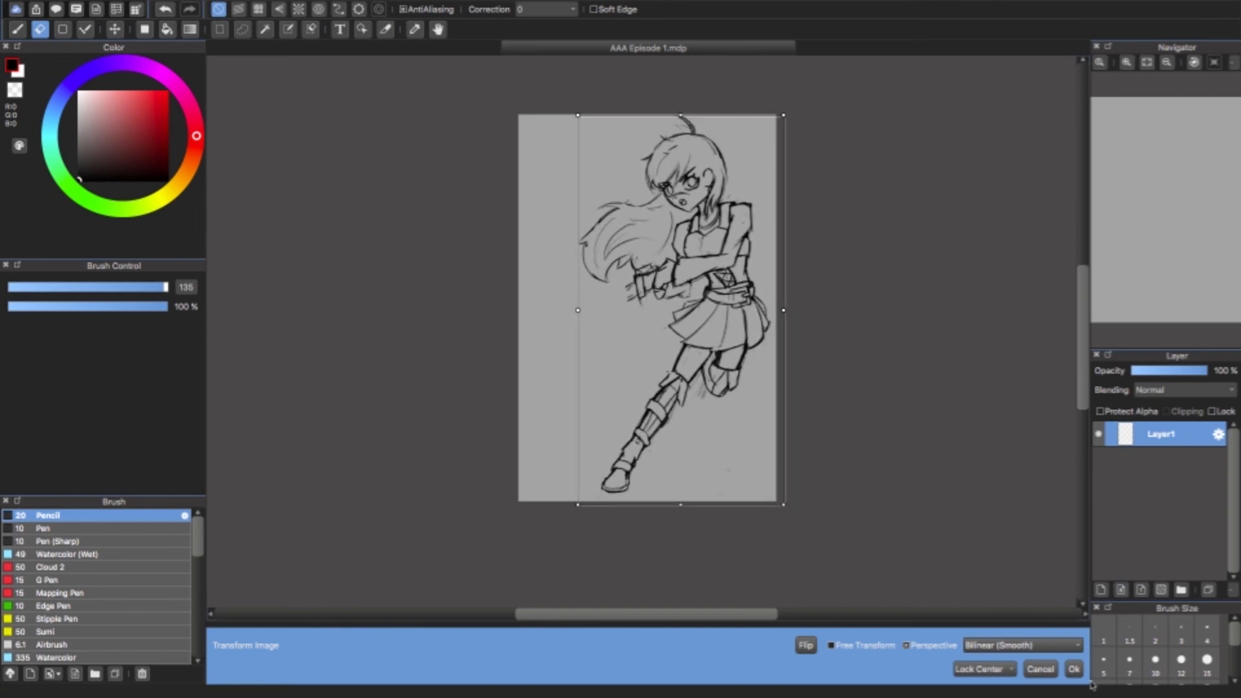
pyautogui.press('Return')
# - Sketch a long, narrow crossguard with a pointed lower end on the sword in front of the gripping hand
pyautogui.click(1126, 63)
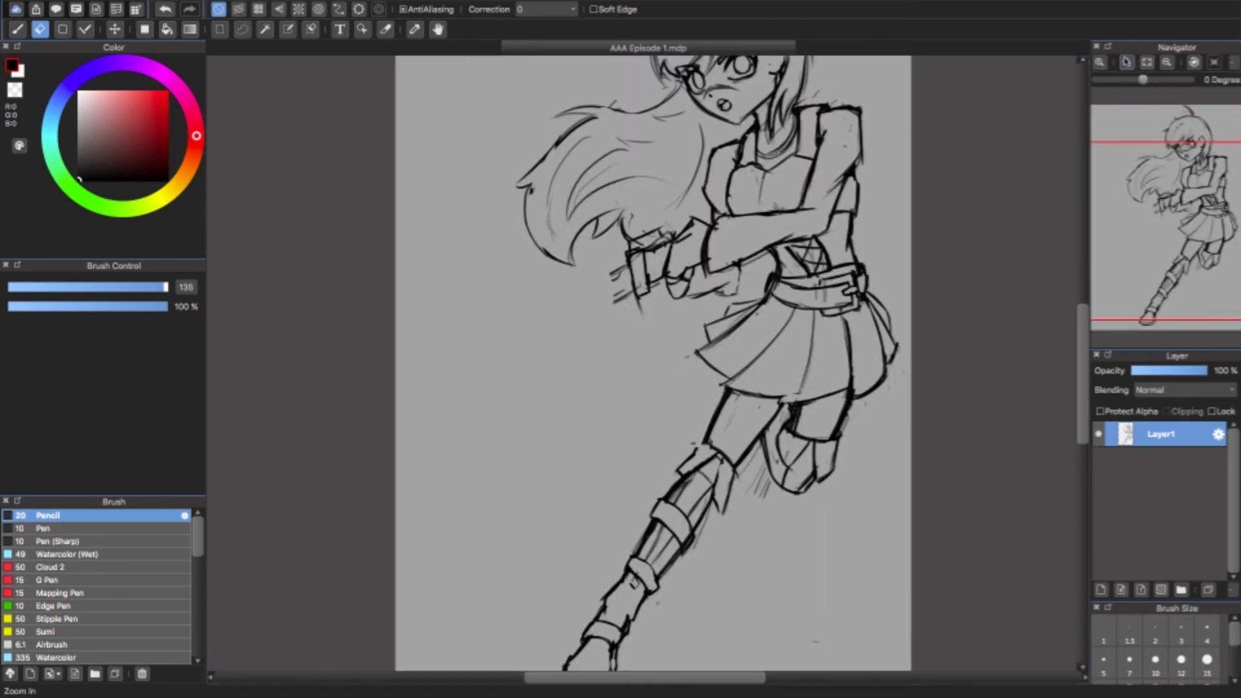
pyautogui.click(1126, 64)
pyautogui.moveTo(1166, 213); pyautogui.dragTo(1131, 204)
pyautogui.moveTo(694, 381)
pyautogui.mouseDown()
pyautogui.moveTo(682, 430)
pyautogui.moveTo(693, 417)
pyautogui.moveTo(734, 462)
pyautogui.moveTo(720, 406)
pyautogui.mouseUp()
pyautogui.press('b')
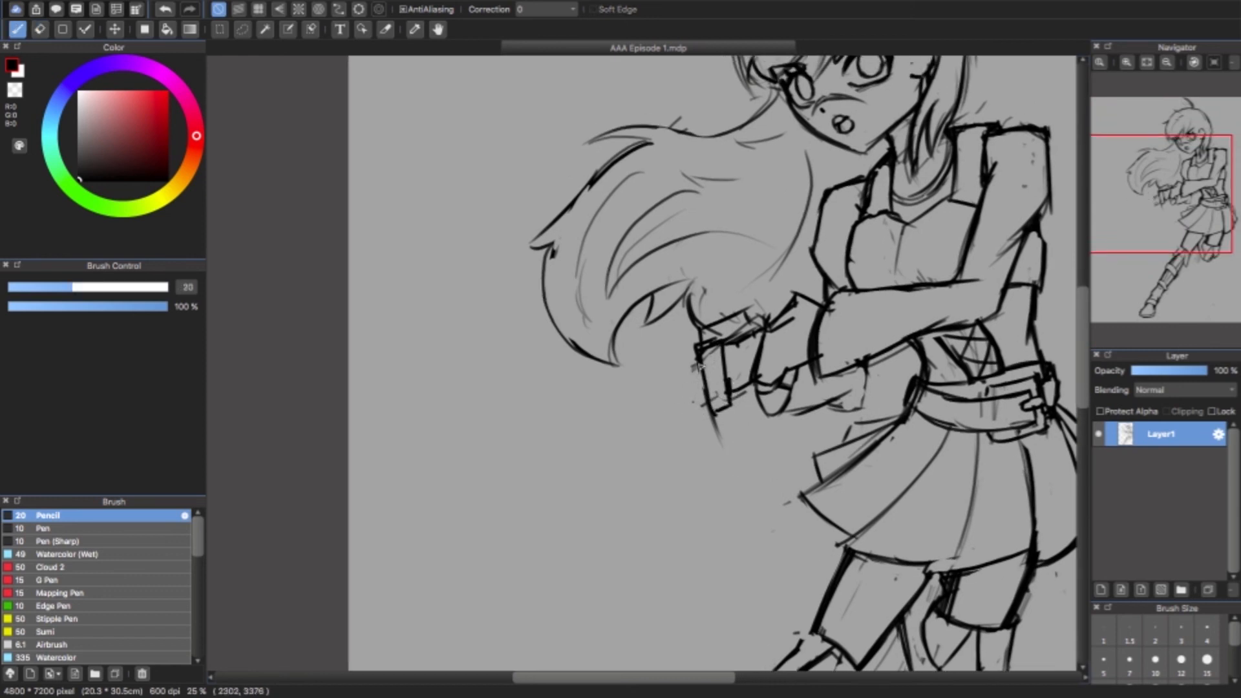
pyautogui.moveTo(692, 357); pyautogui.dragTo(696, 366)
pyautogui.moveTo(673, 320); pyautogui.dragTo(704, 465)
pyautogui.moveTo(679, 345); pyautogui.dragTo(698, 444)
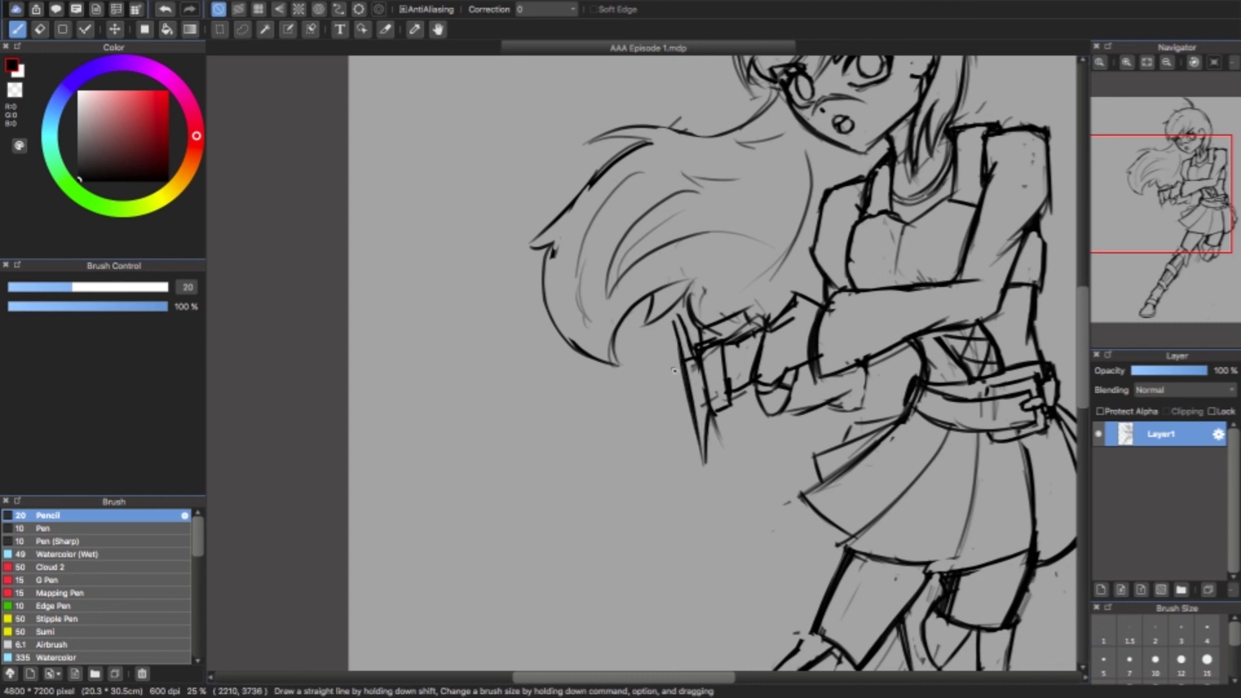
# - Sketch the sword blade as long, slightly curved parallel lines running from the crossguard to the left edge of the canvas
pyautogui.moveTo(677, 366); pyautogui.dragTo(238, 504)
pyautogui.scroll(-3, 756, 373)
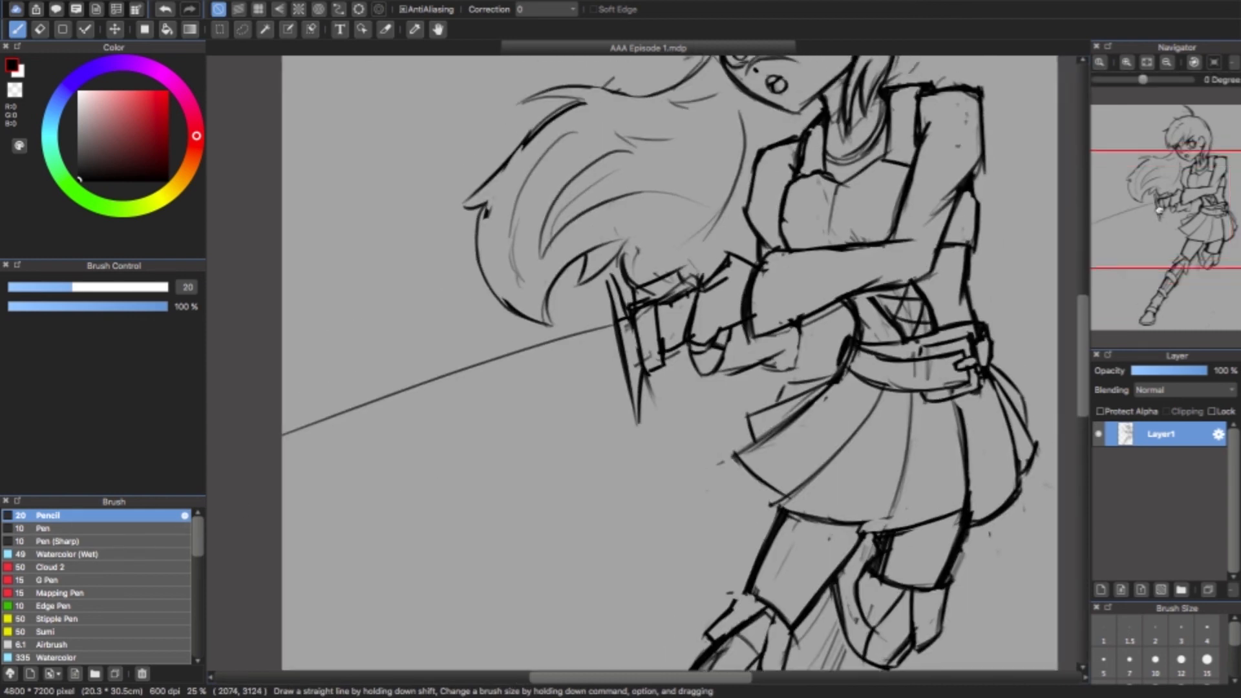
pyautogui.press('super+z')
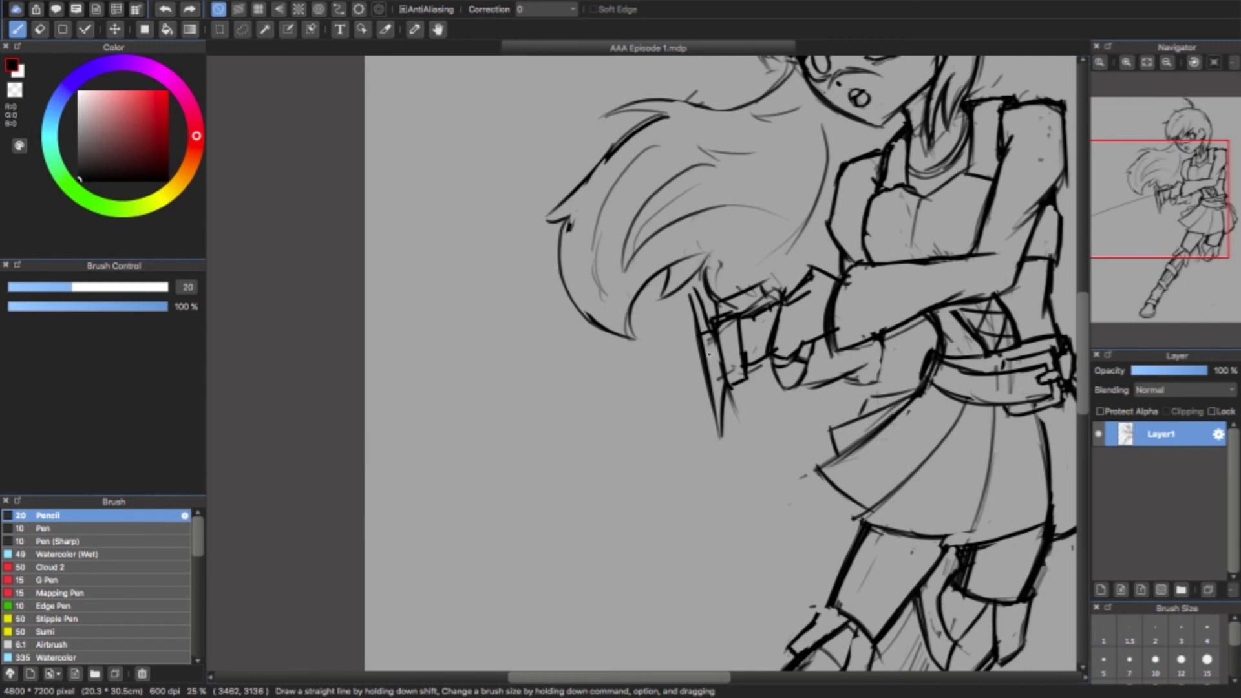
pyautogui.moveTo(691, 351)
pyautogui.mouseDown()
pyautogui.moveTo(365, 465)
pyautogui.moveTo(703, 360)
pyautogui.mouseUp()
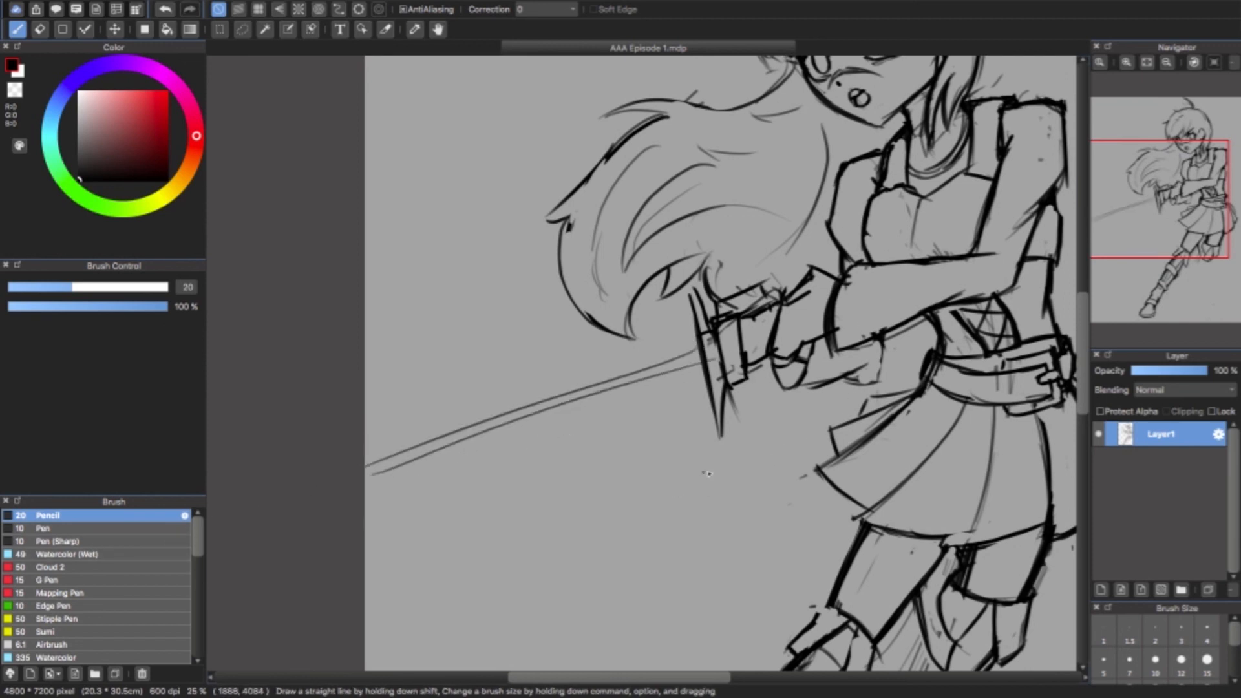
pyautogui.moveTo(372, 433); pyautogui.dragTo(695, 314)
pyautogui.press('super+z')
pyautogui.moveTo(366, 438); pyautogui.dragTo(691, 335)
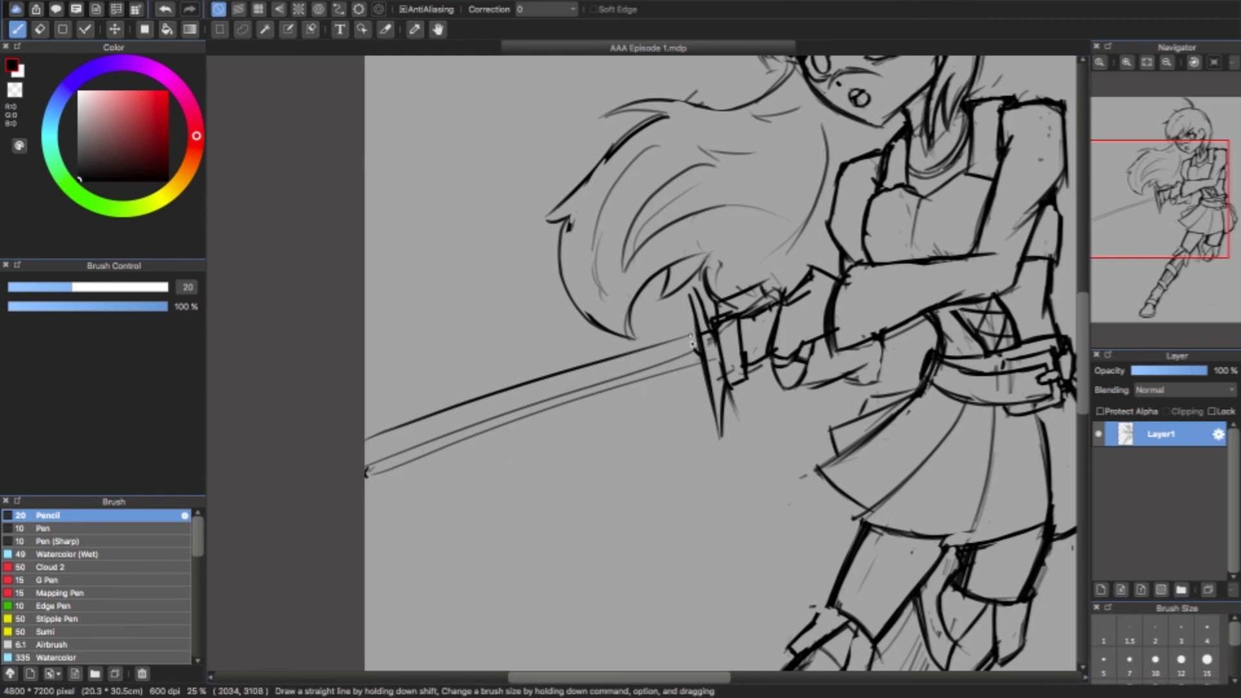
# - Reinforce the blade's lower, inner and upper lines with darker strokes from the canvas edge up to the crossguard
pyautogui.moveTo(366, 473); pyautogui.dragTo(612, 387)
pyautogui.moveTo(369, 477); pyautogui.dragTo(656, 372)
pyautogui.press('super+z')
pyautogui.moveTo(579, 400); pyautogui.dragTo(683, 366)
pyautogui.moveTo(366, 470)
pyautogui.mouseDown()
pyautogui.moveTo(620, 378)
pyautogui.moveTo(374, 467)
pyautogui.moveTo(590, 382)
pyautogui.moveTo(532, 409)
pyautogui.moveTo(685, 357)
pyautogui.mouseUp()
pyautogui.moveTo(582, 394); pyautogui.dragTo(694, 345)
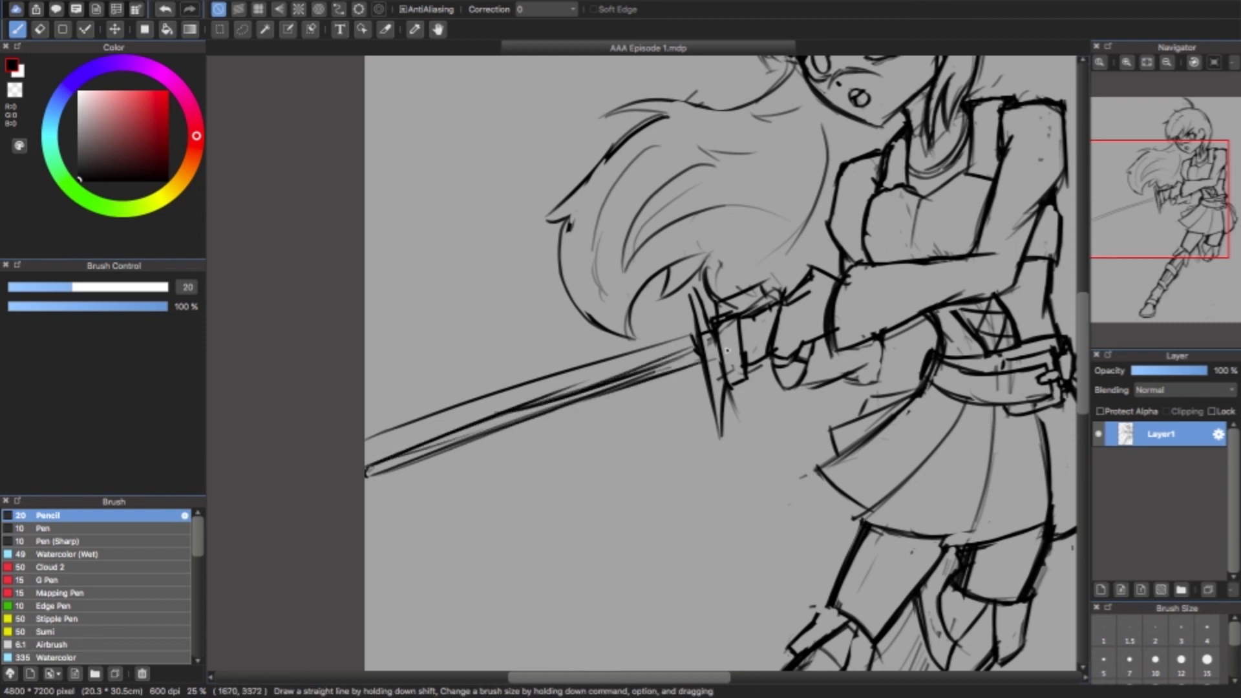
pyautogui.moveTo(366, 443); pyautogui.dragTo(667, 334)
pyautogui.moveTo(578, 372); pyautogui.dragTo(676, 336)
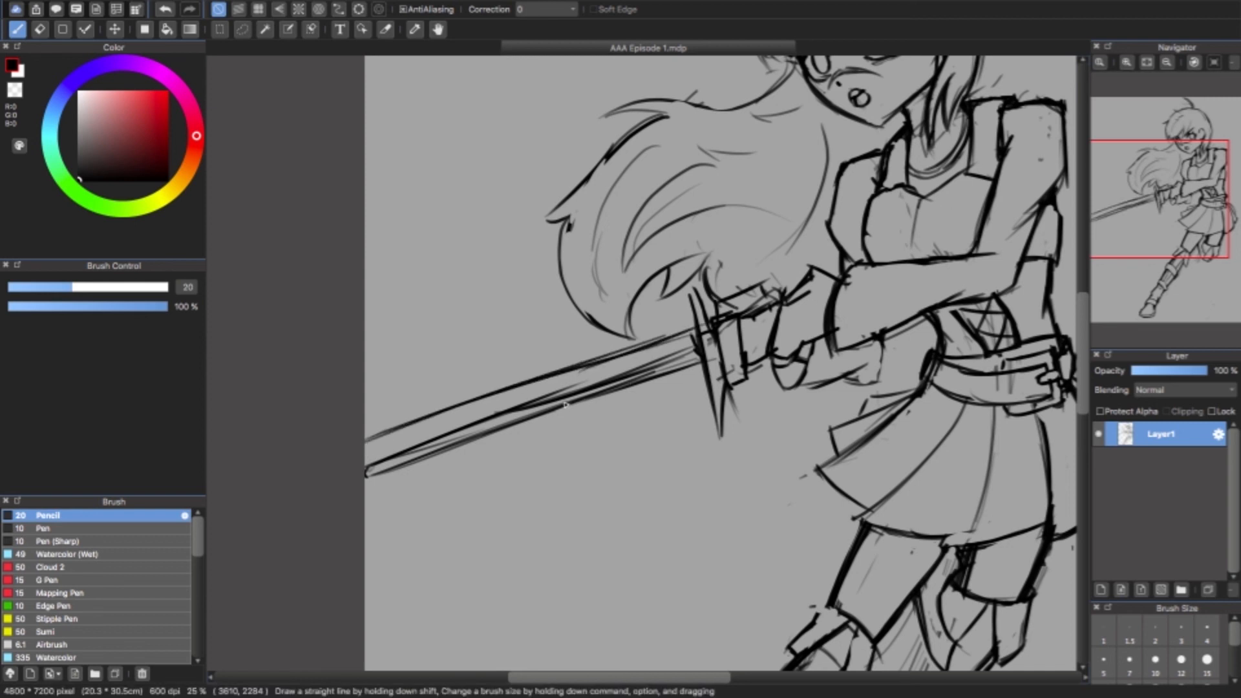
# - Erase the messy strokes inside the blade near the crossguard, then redraw its inner line and darken the guard
pyautogui.press('e')
pyautogui.moveTo(525, 417); pyautogui.dragTo(678, 365)
pyautogui.moveTo(508, 413); pyautogui.dragTo(679, 352)
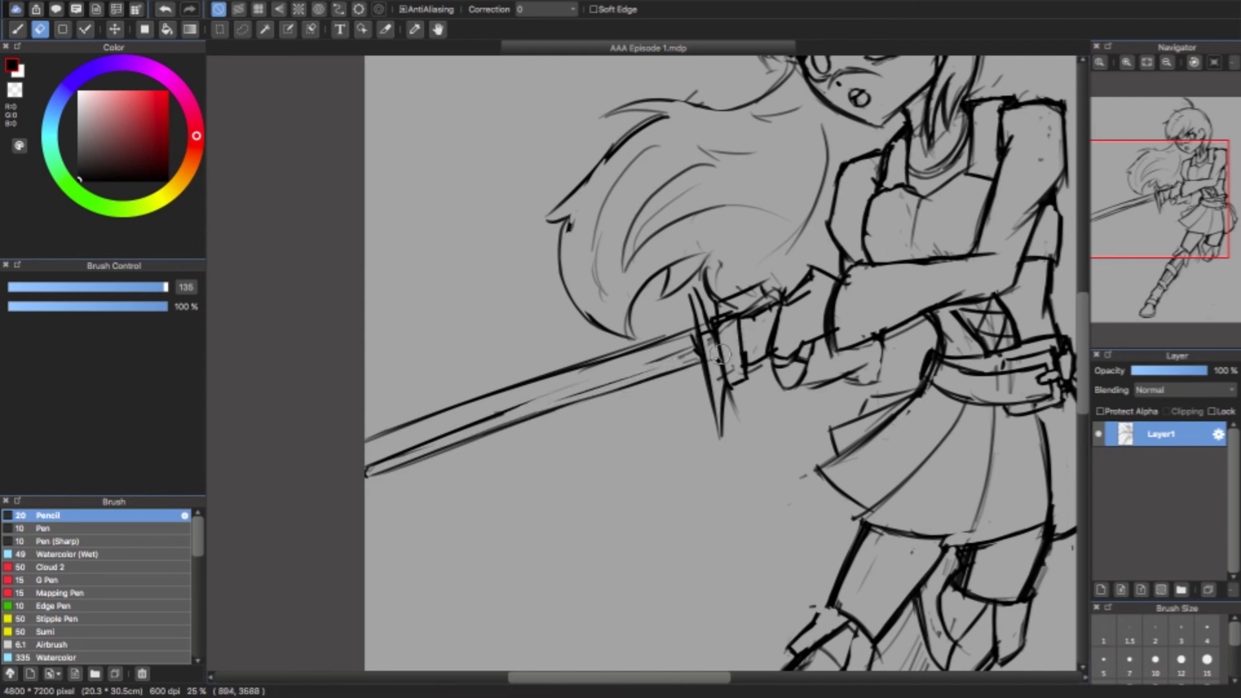
pyautogui.press('b')
pyautogui.moveTo(497, 416); pyautogui.dragTo(646, 364)
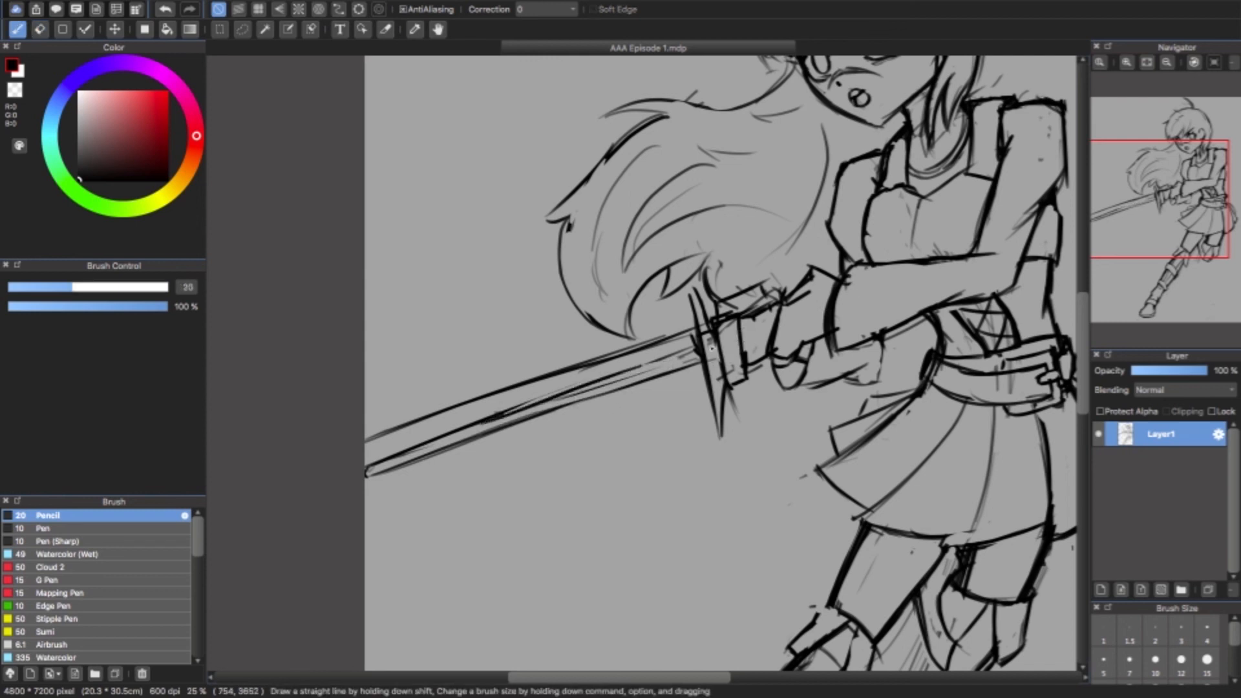
pyautogui.moveTo(566, 400); pyautogui.dragTo(692, 350)
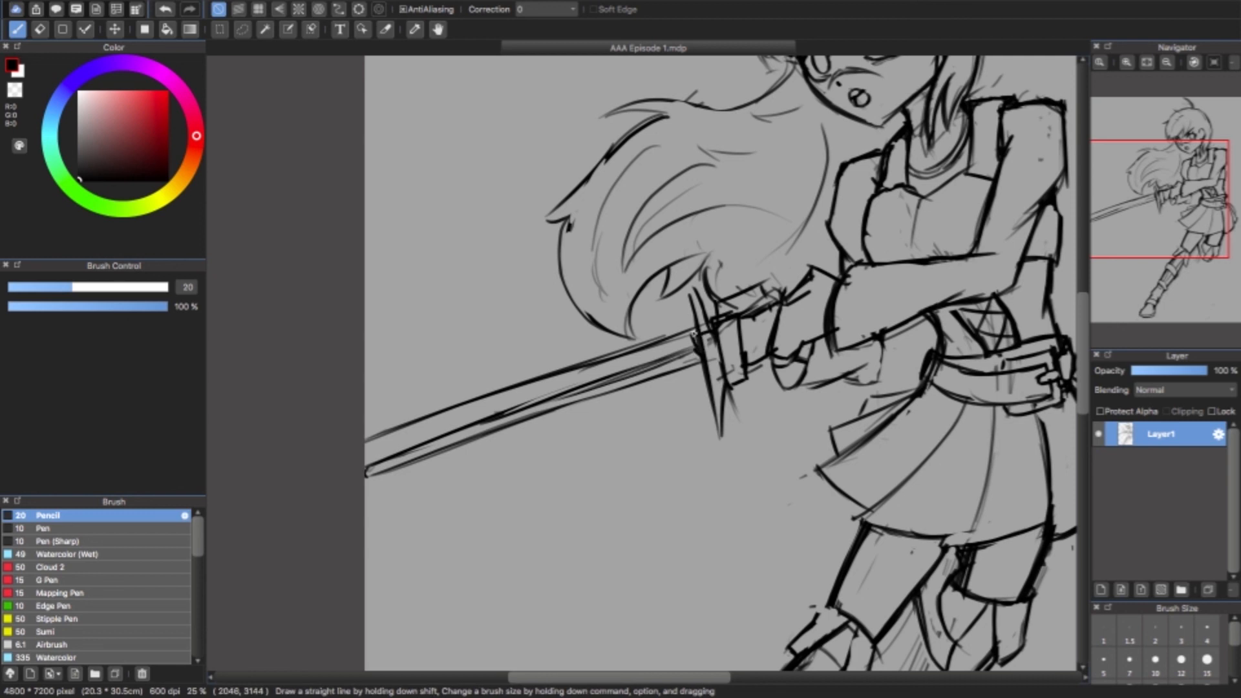
pyautogui.moveTo(693, 298)
pyautogui.mouseDown()
pyautogui.moveTo(718, 443)
pyautogui.moveTo(717, 433)
pyautogui.mouseUp()
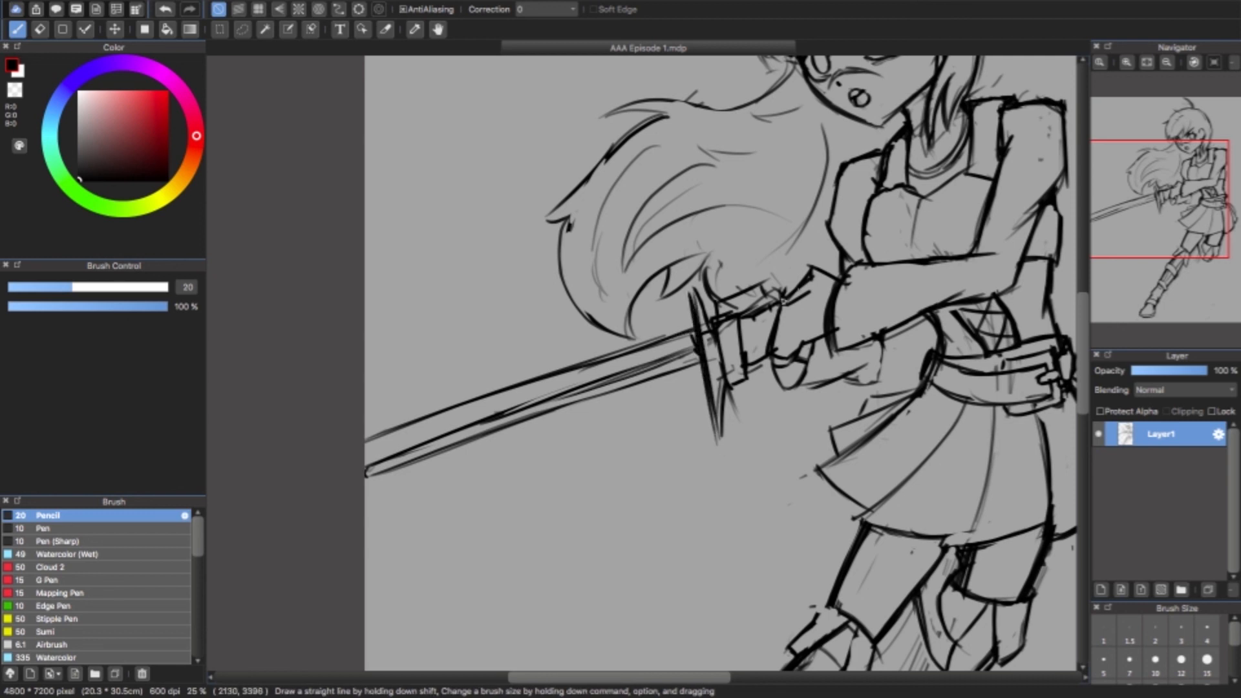
# - Try hatched shading across the gripping hand and wrist, and undo the hatching strokes
pyautogui.moveTo(795, 294); pyautogui.dragTo(786, 354)
pyautogui.moveTo(834, 281); pyautogui.dragTo(816, 333)
pyautogui.moveTo(740, 321); pyautogui.dragTo(732, 367)
pyautogui.moveTo(752, 330); pyautogui.dragTo(747, 353)
pyautogui.moveTo(763, 284); pyautogui.dragTo(749, 362)
pyautogui.moveTo(773, 293); pyautogui.dragTo(765, 349)
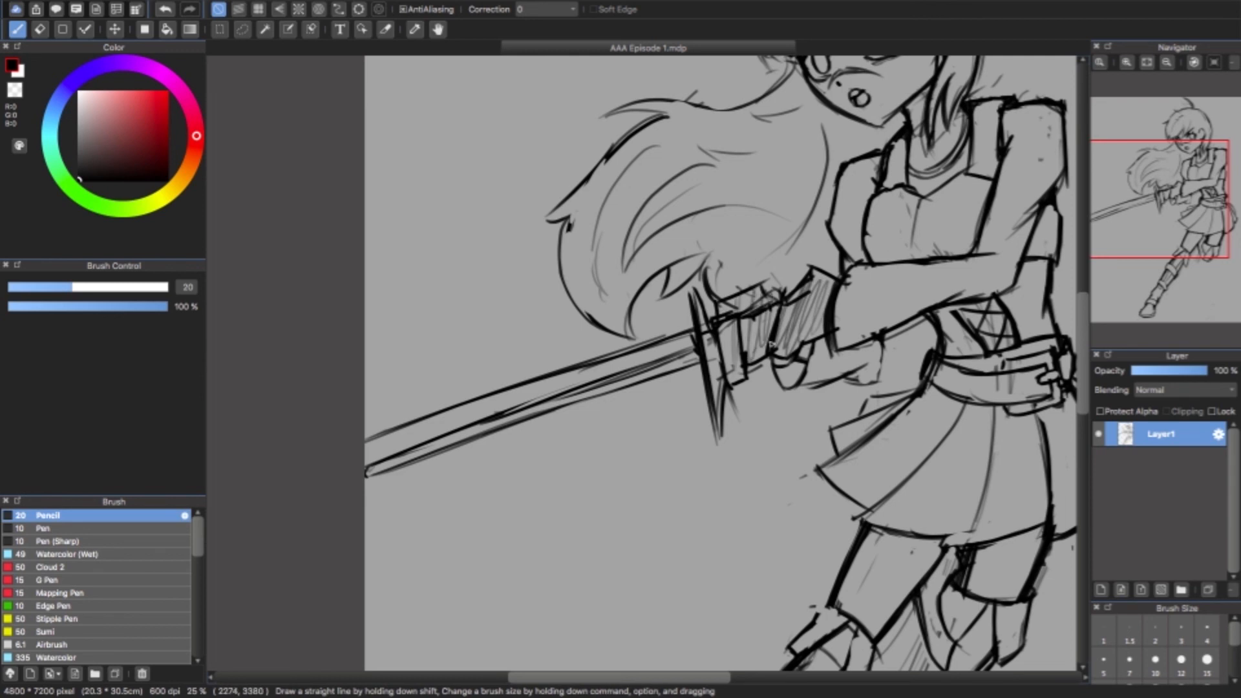
pyautogui.moveTo(1179, 194)
pyautogui.mouseDown()
pyautogui.moveTo(1193, 188)
pyautogui.moveTo(1181, 190)
pyautogui.mouseUp()
pyautogui.press('super+z')
pyautogui.press('super+z')
pyautogui.press('super+z')
pyautogui.press('super+z')
pyautogui.press('super+z')
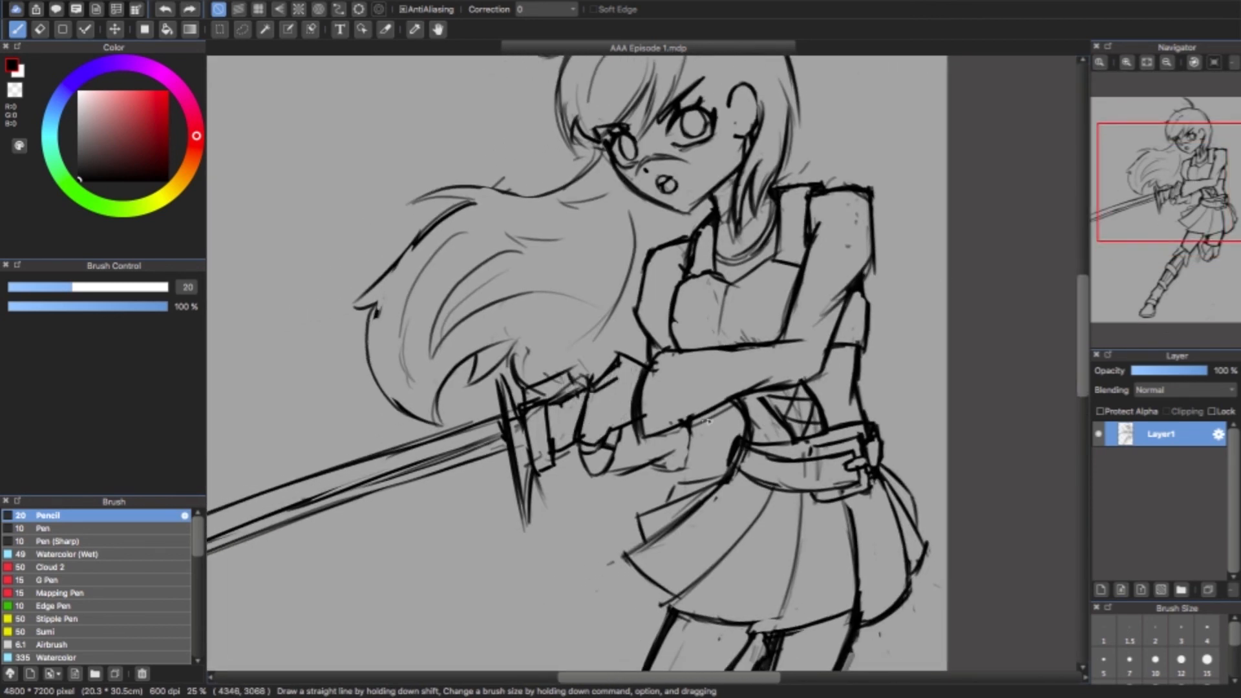
# - Erase the rough line along the jaw between the chin and the front hair strands
pyautogui.click(1148, 209)
pyautogui.moveTo(1147, 208); pyautogui.dragTo(1150, 208)
pyautogui.click(1146, 64)
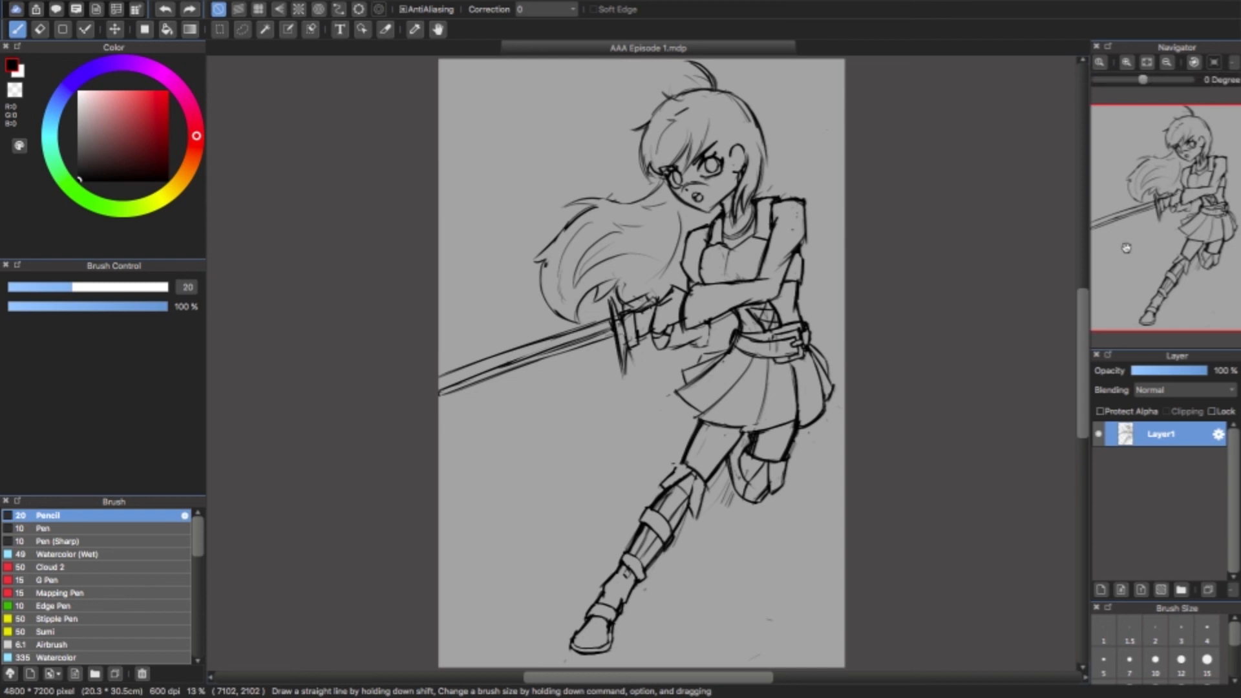
pyautogui.click(1126, 62)
pyautogui.click(1140, 179)
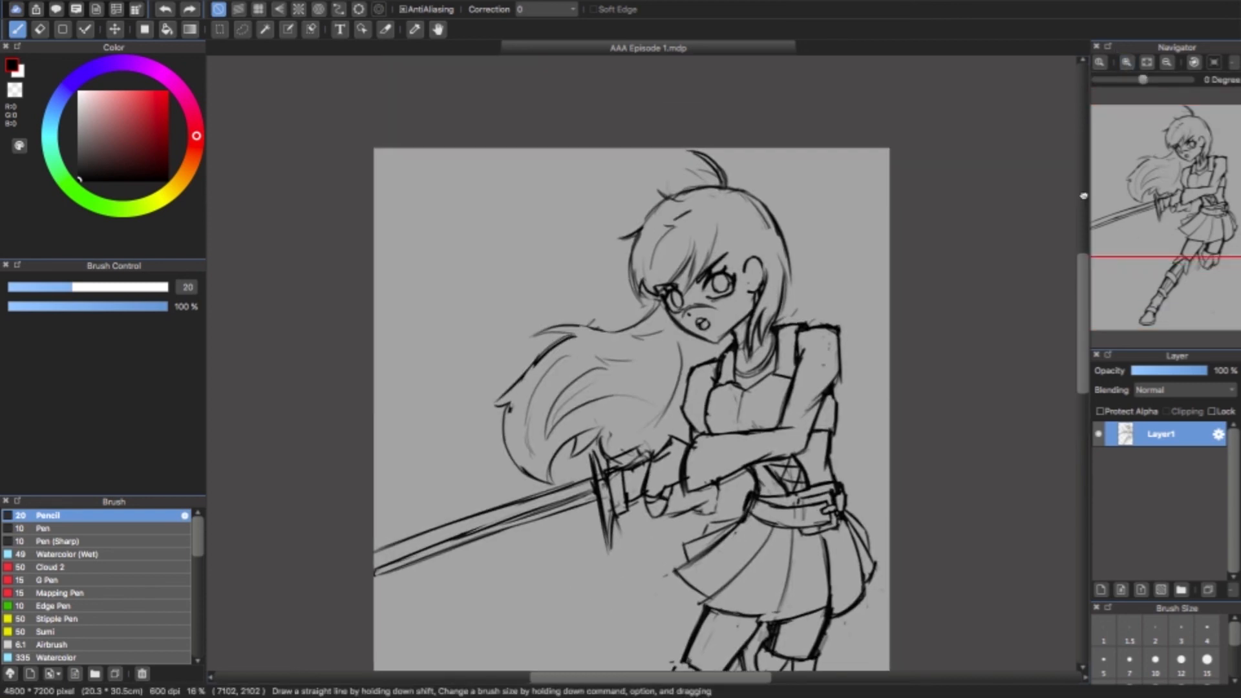
pyautogui.press('e')
pyautogui.moveTo(715, 336); pyautogui.dragTo(733, 313)
pyautogui.press('b')
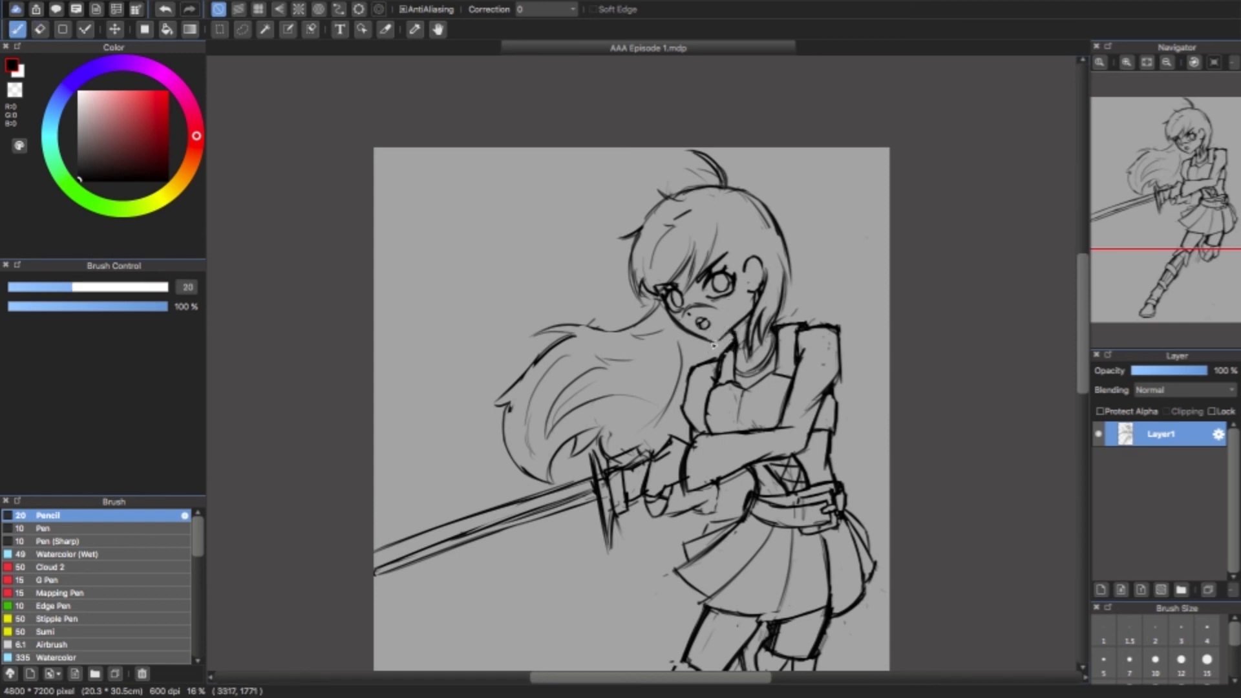